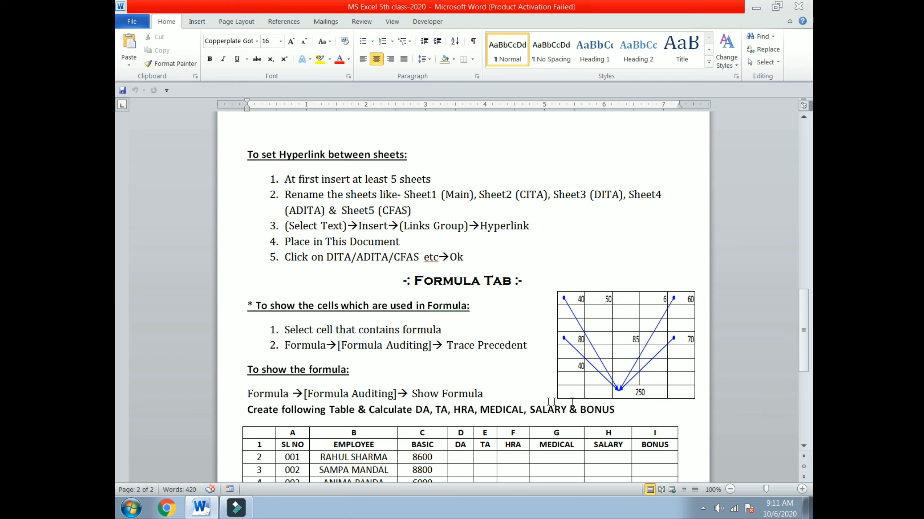
Scroll through the Word class notes on File Tab and Insert Tab steps, back to the top.
scroll(421, 364, down, 2)
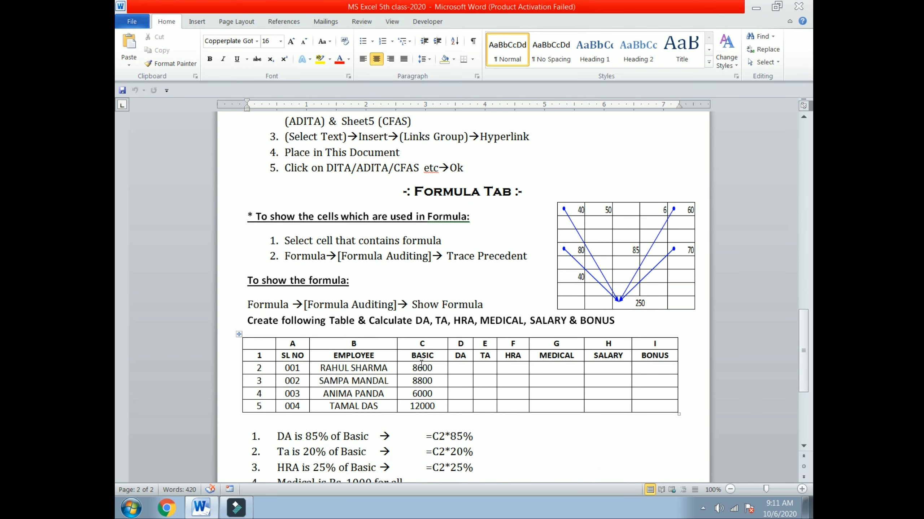
scroll(421, 364, down, 2)
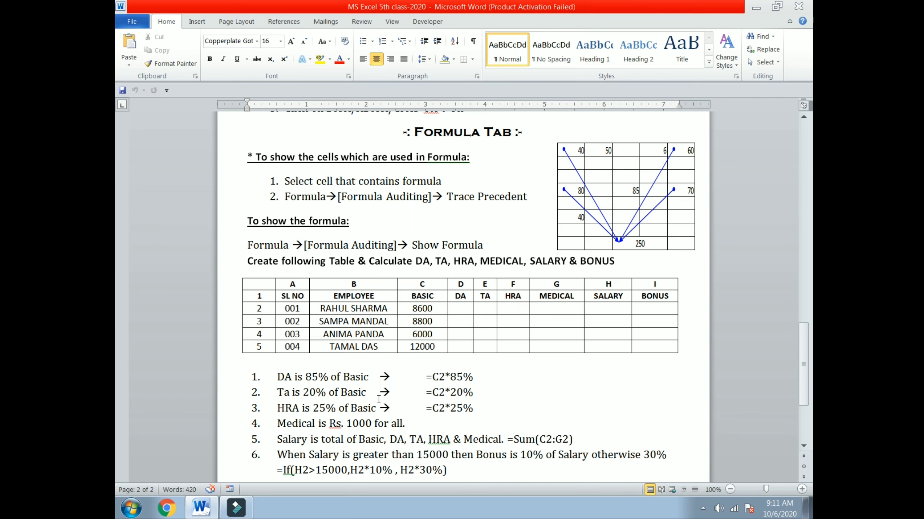
scroll(378, 403, down, 2)
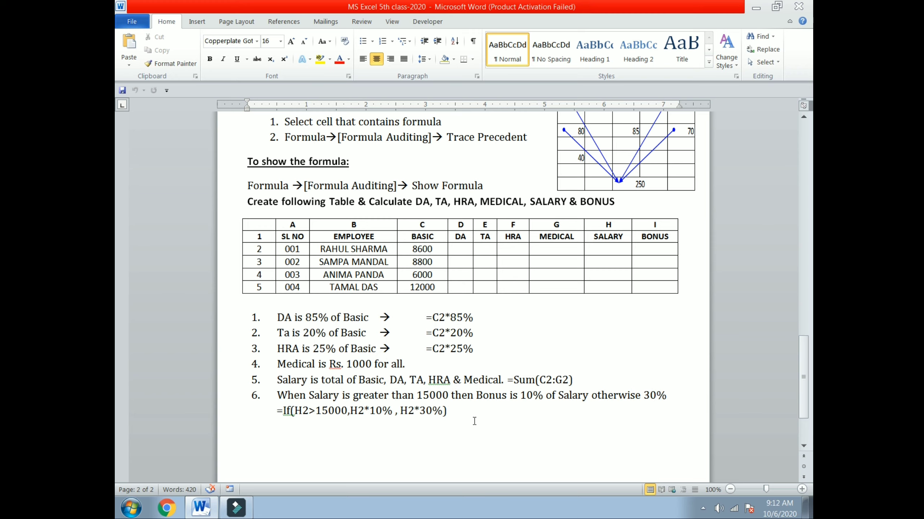
scroll(474, 422, up, 15)
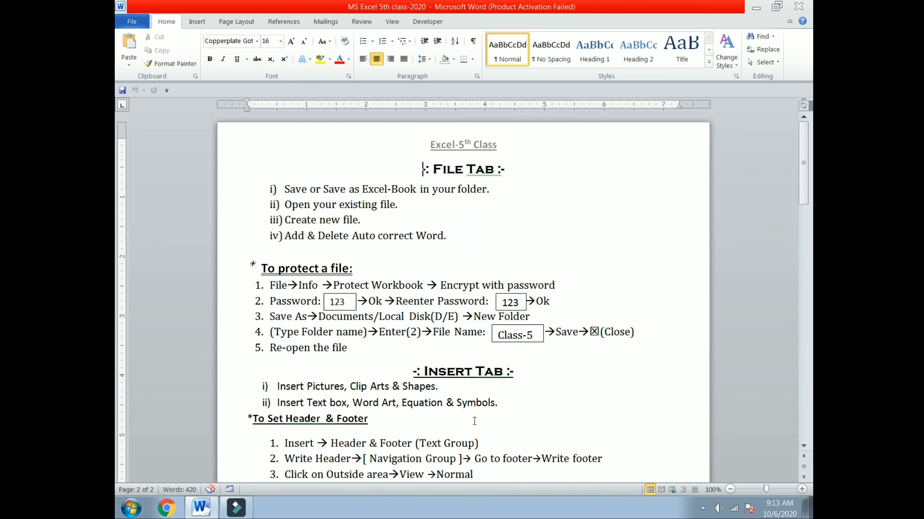
Minimize Word, launch Excel 2010 with a blank Book1, and dismiss the activation notice.
click(755, 7)
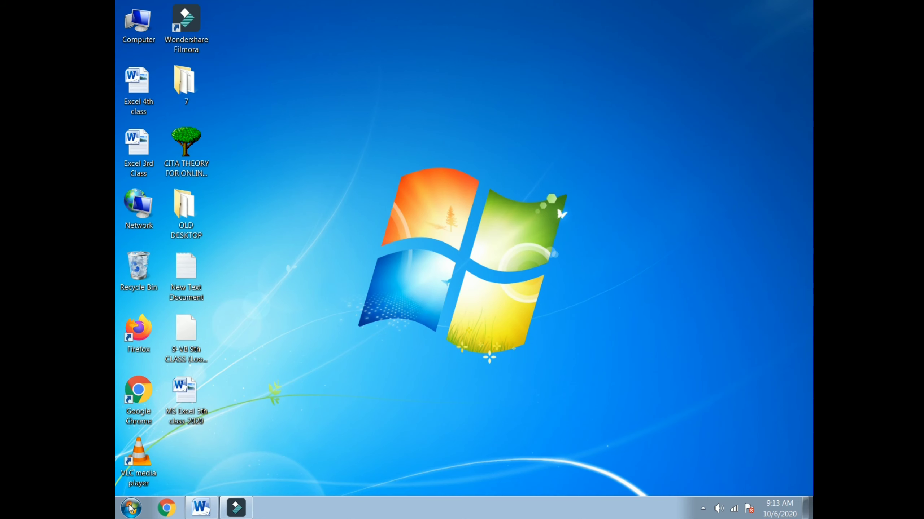
click(131, 508)
click(200, 143)
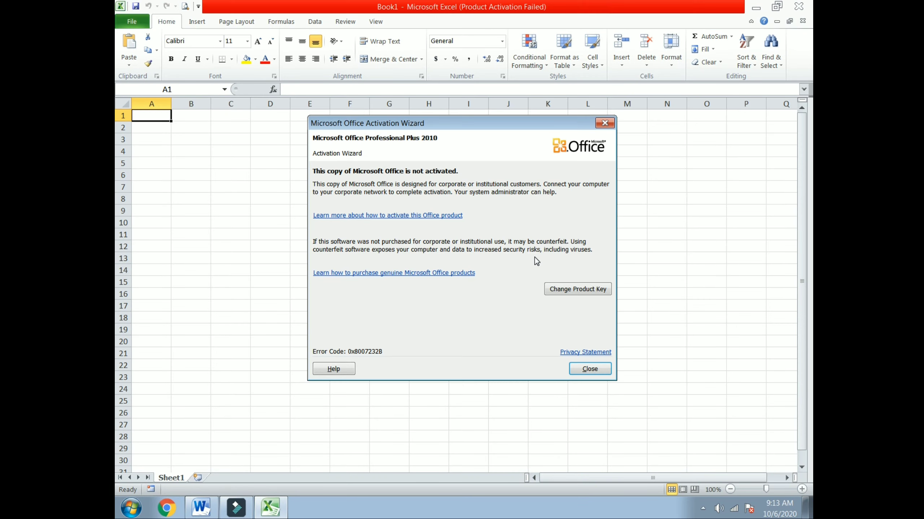
click(590, 369)
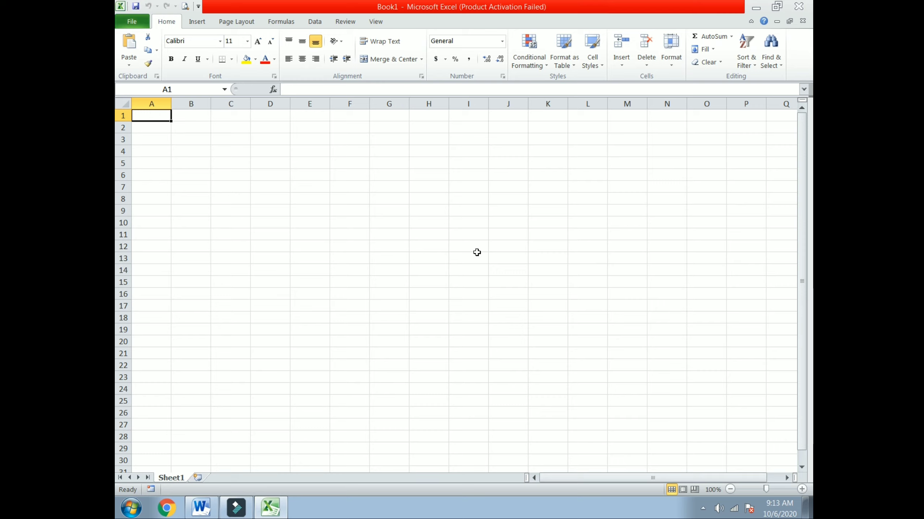
drag(236, 128, 507, 130)
Widen column D and enter the title KYCTC in cell D3.
click(310, 187)
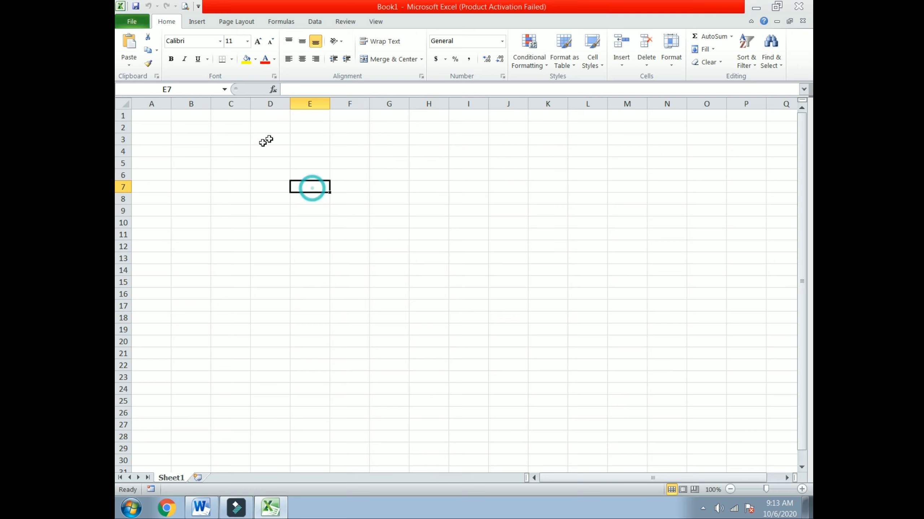
click(270, 138)
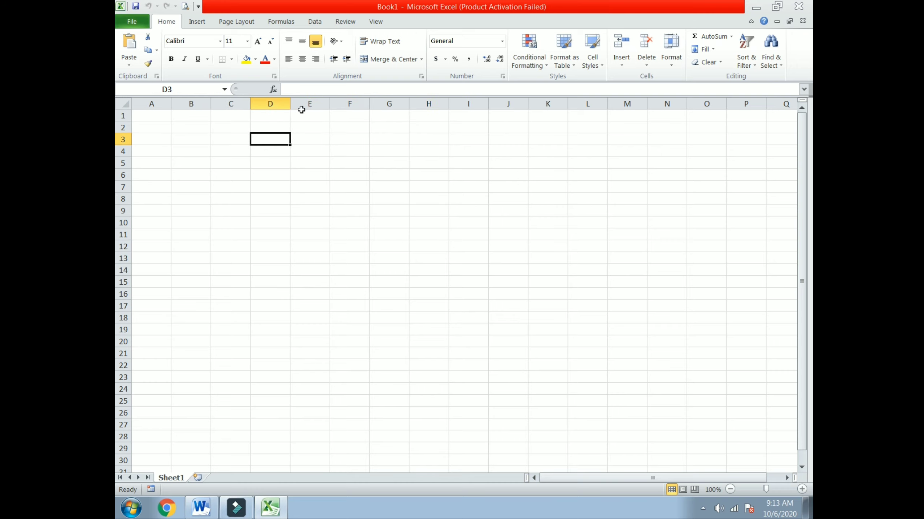
drag(290, 103, 319, 104)
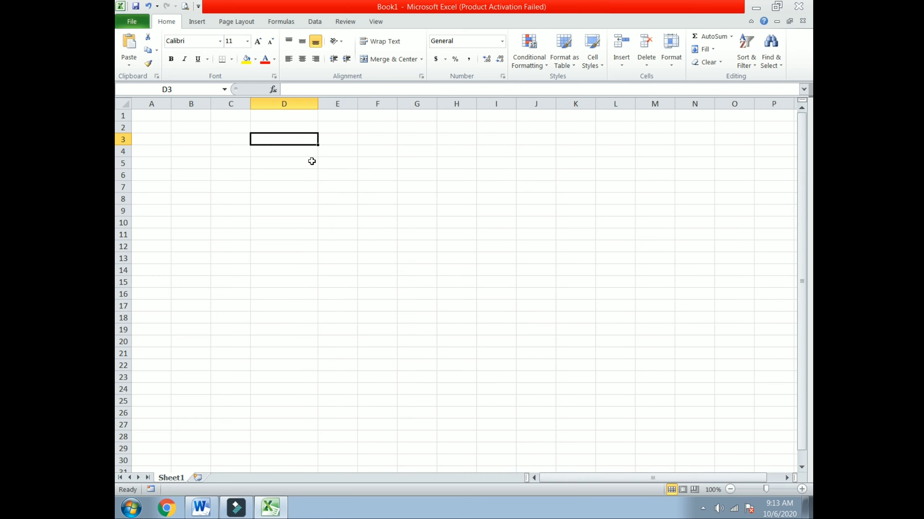
text(KYCTC)
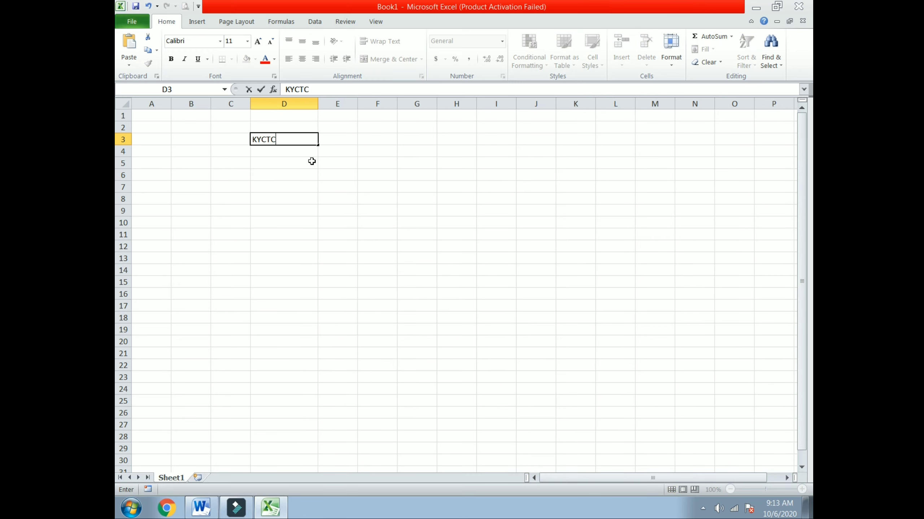
click(329, 209)
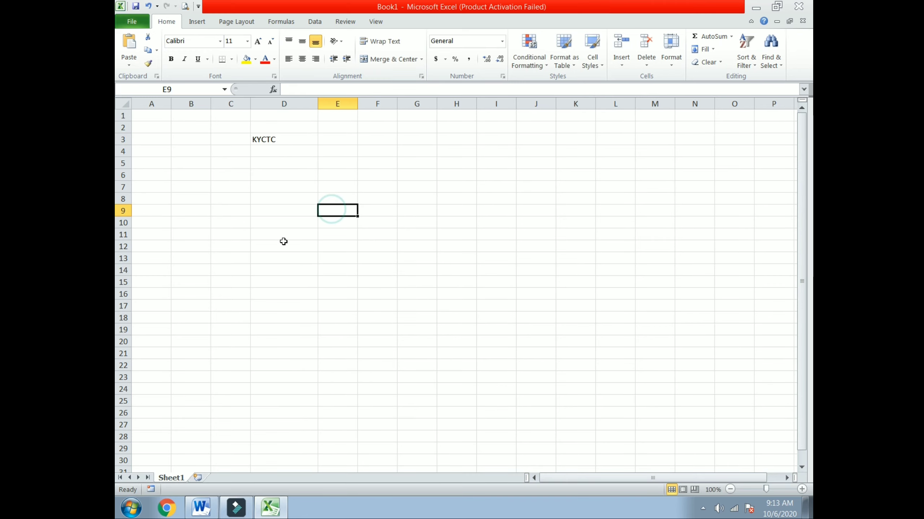
Enter 25 in E7 and 35 in H7.
click(283, 241)
click(280, 214)
click(280, 182)
click(362, 198)
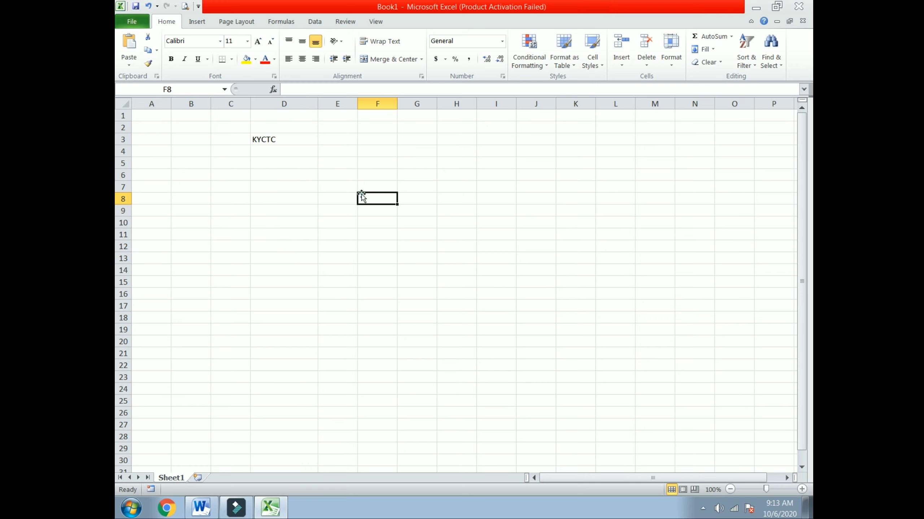
click(337, 191)
text(25)
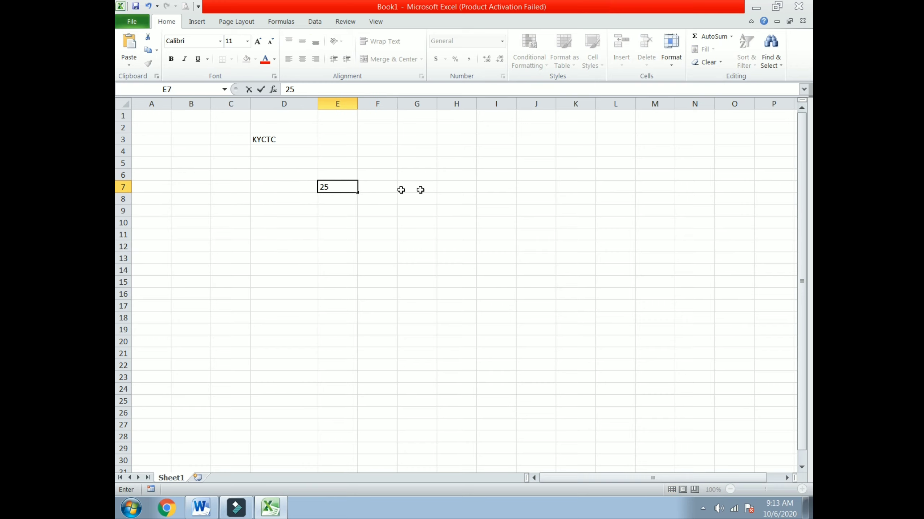
click(457, 183)
text(35)
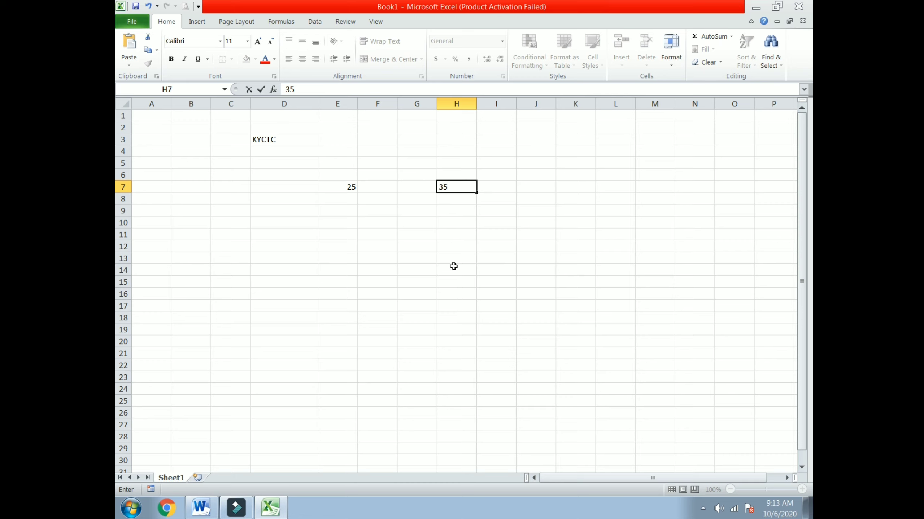
click(423, 250)
Enter 35 in G12, 45 in C16 and 600 in F20.
text(35)
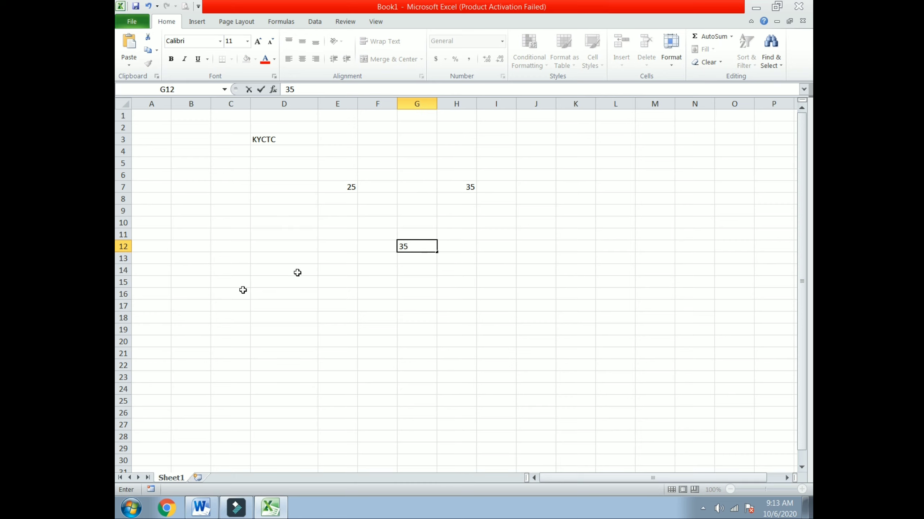
click(243, 290)
text(45)
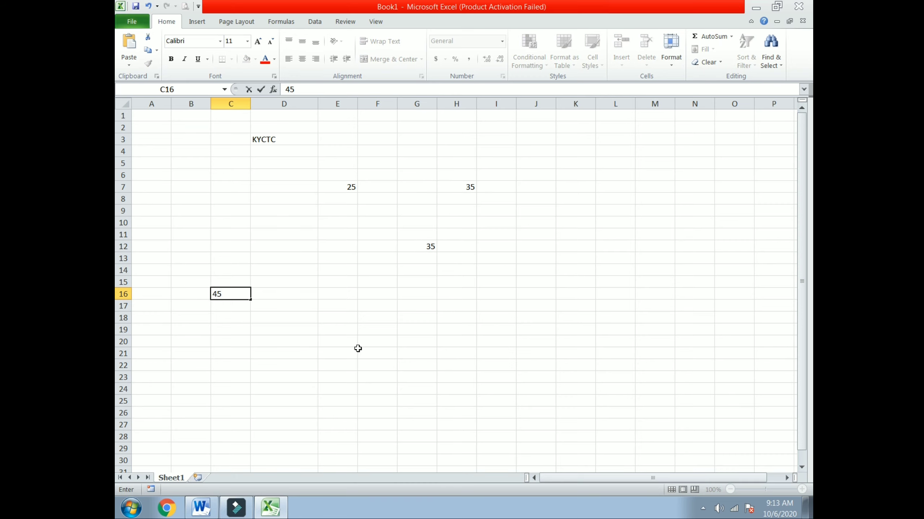
click(395, 337)
text(60)
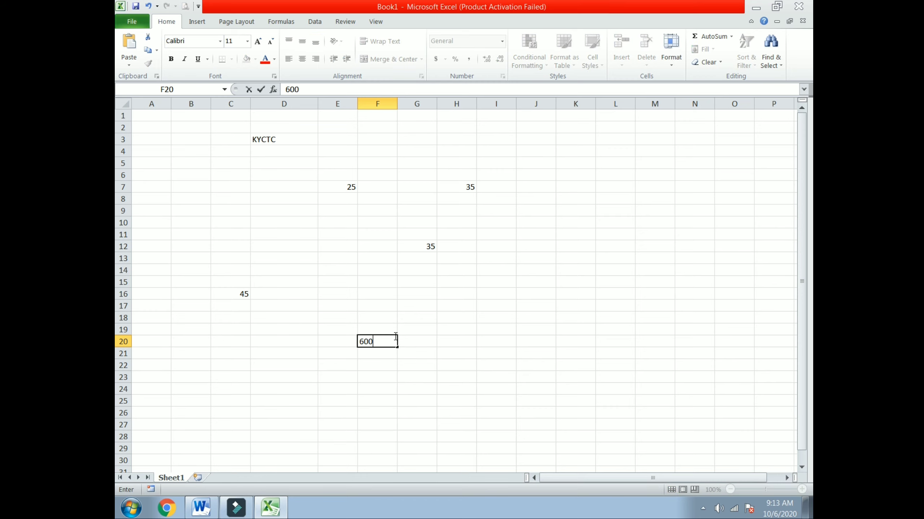
text(0)
click(469, 294)
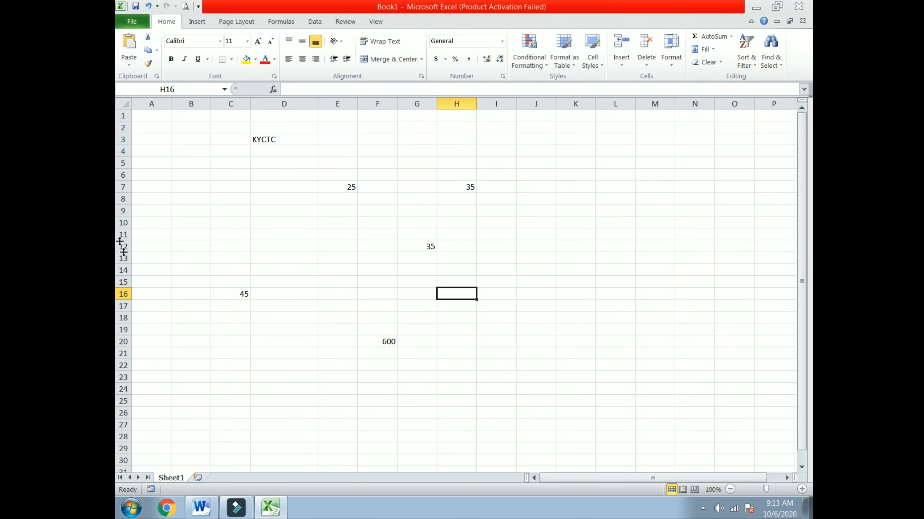
click(139, 20)
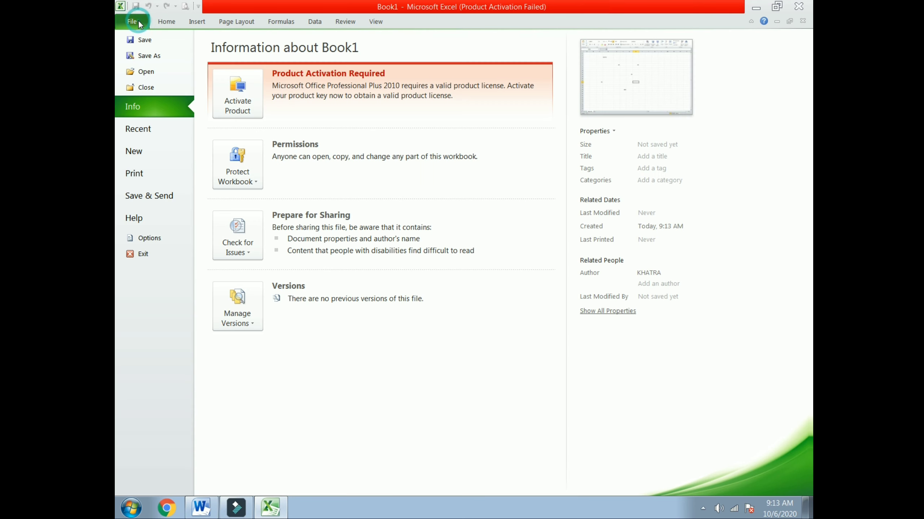
Begin saving to the Desktop, then cancel the save and minimize Excel with Book1 unsaved.
click(140, 40)
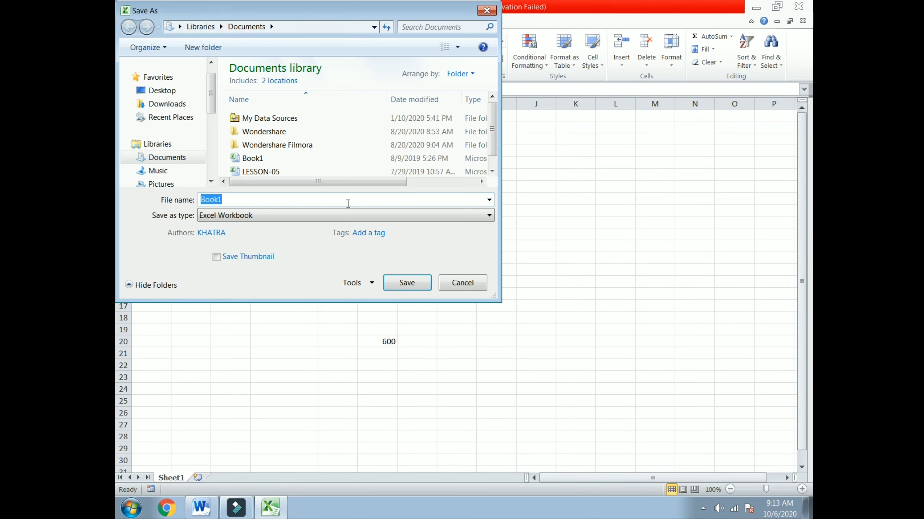
drag(212, 88, 220, 135)
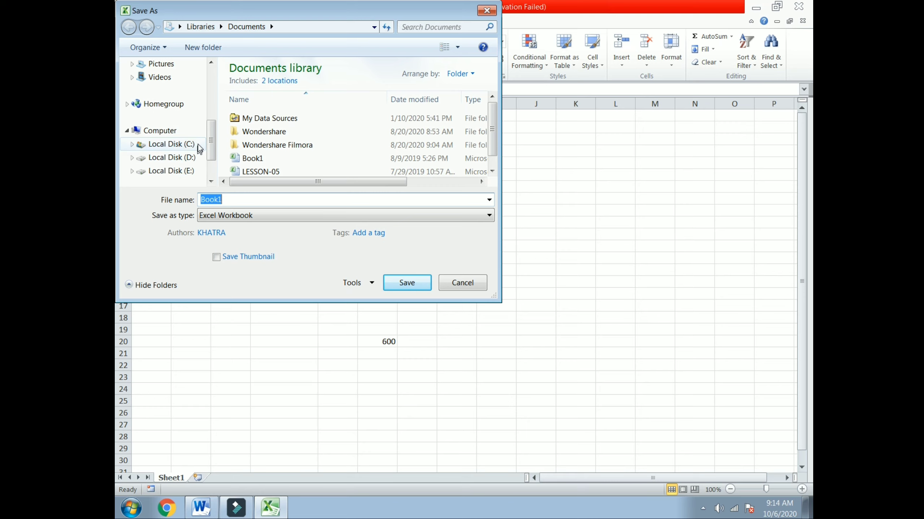
scroll(193, 128, down, 1)
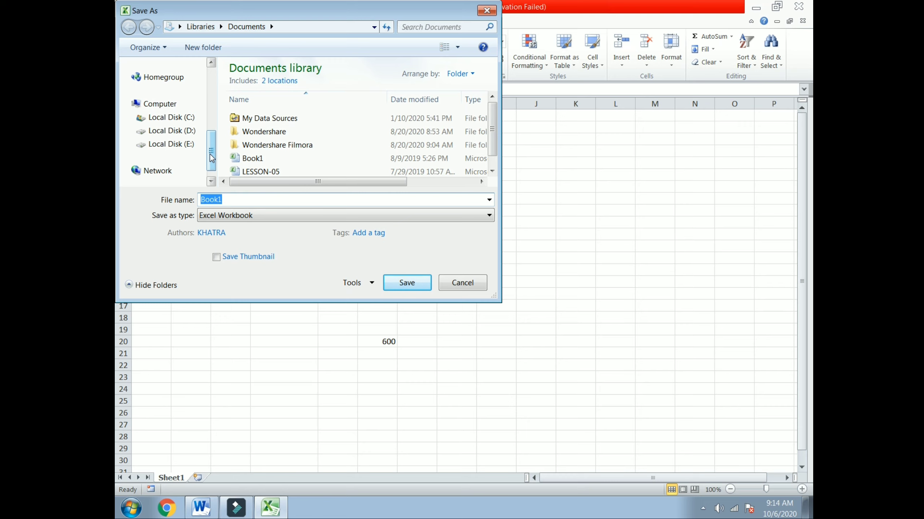
drag(211, 157, 212, 92)
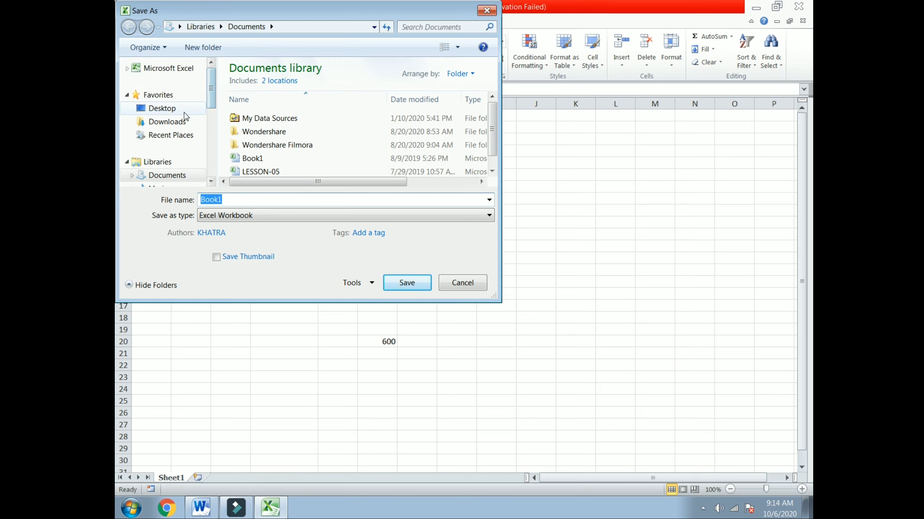
click(173, 113)
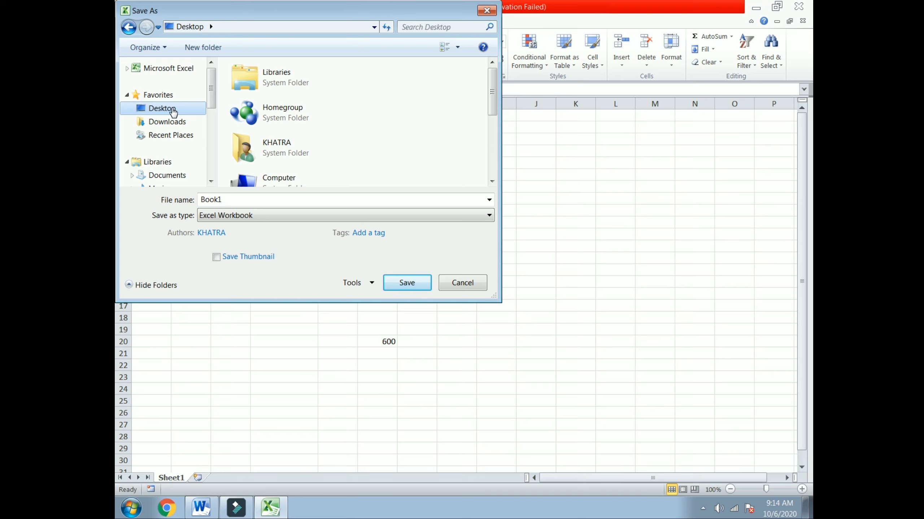
click(486, 10)
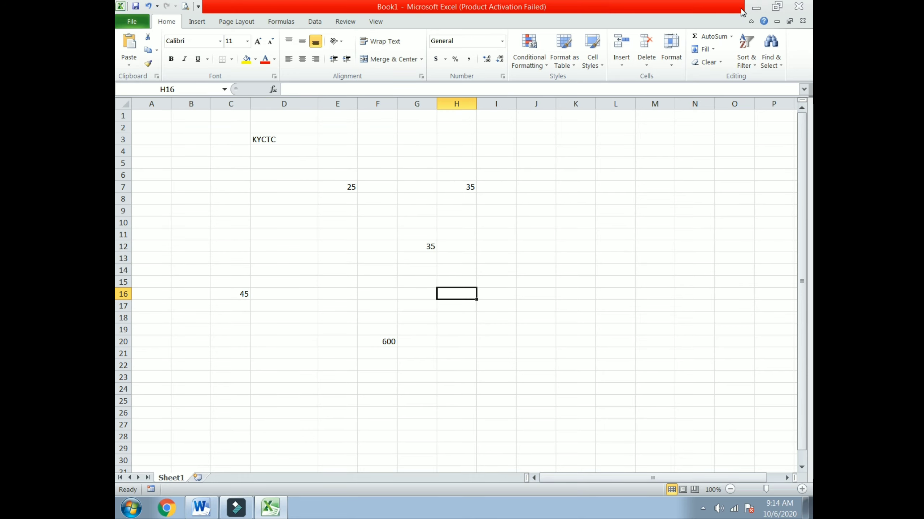
click(756, 8)
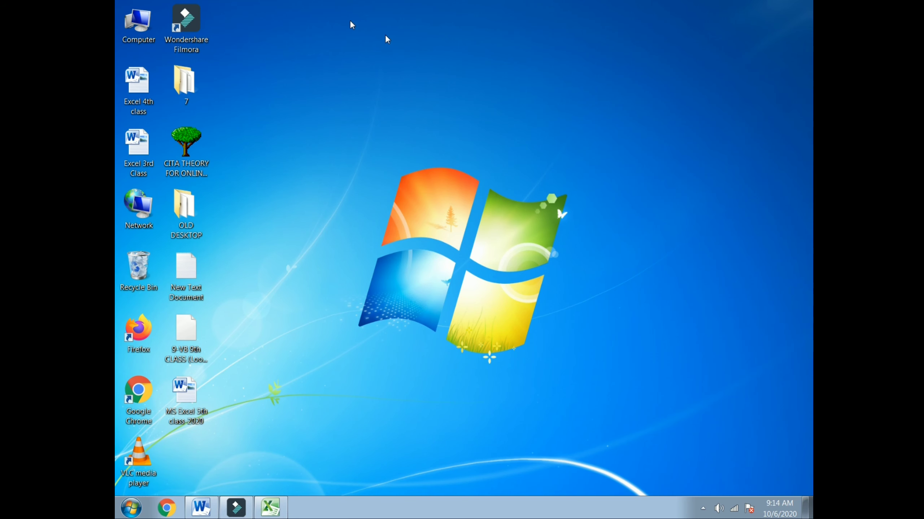
Create a new desktop folder named KYC.
right_click(253, 41)
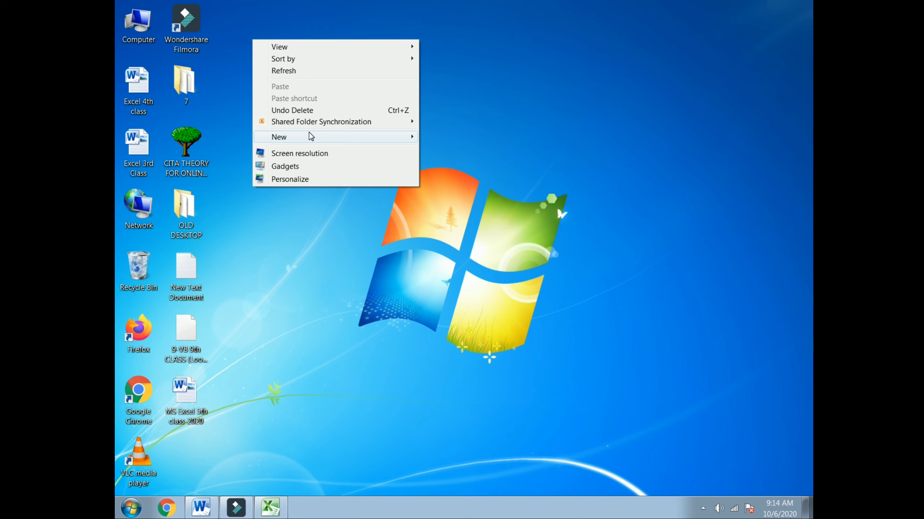
mouse_move(313, 137)
click(463, 135)
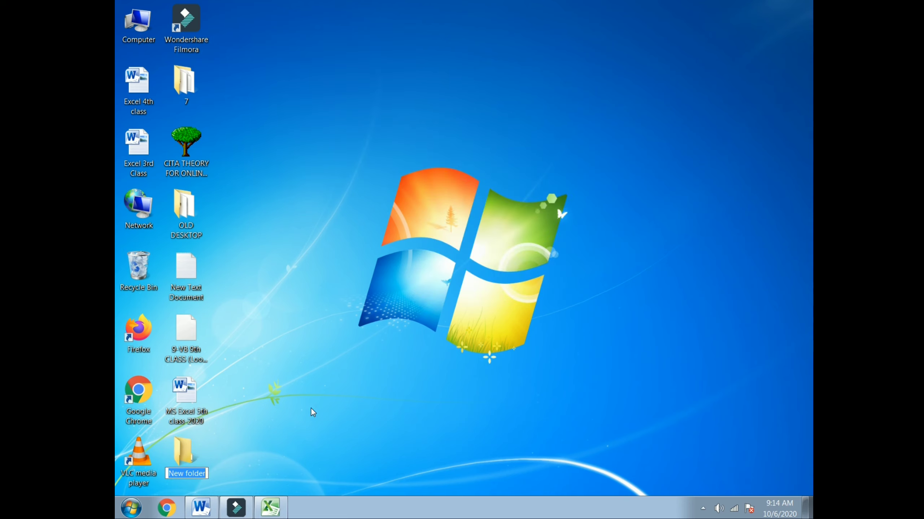
key(BackSpace)
text(KYC)
key(Return)
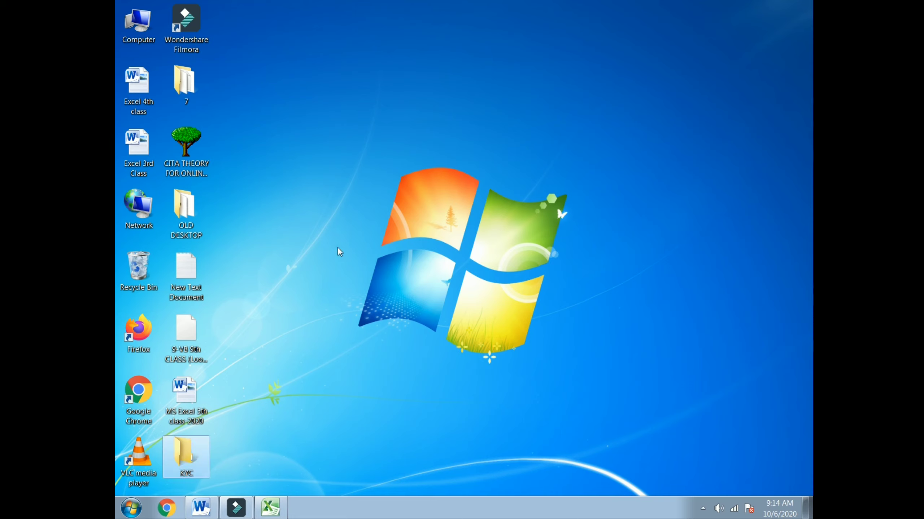
Move the KYC folder below Wondershare Filmora and bring Book1 back on screen.
drag(198, 460, 225, 77)
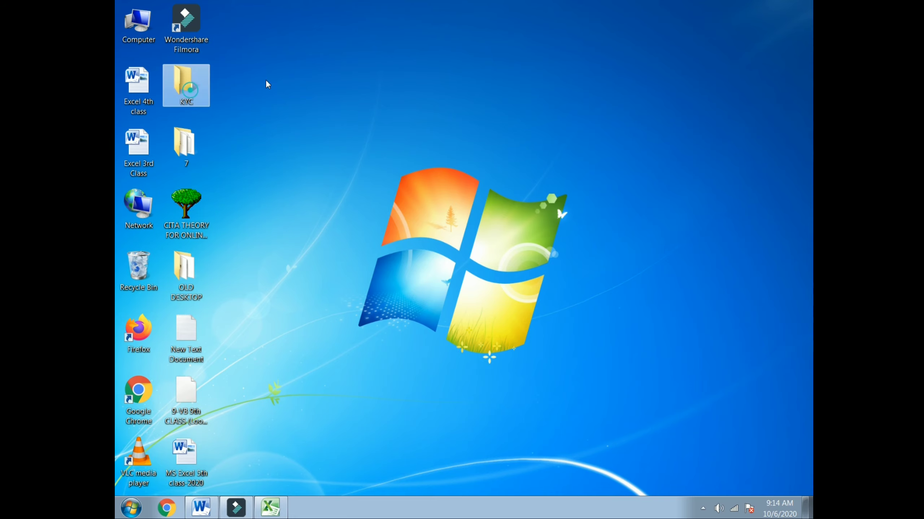
double_click(199, 91)
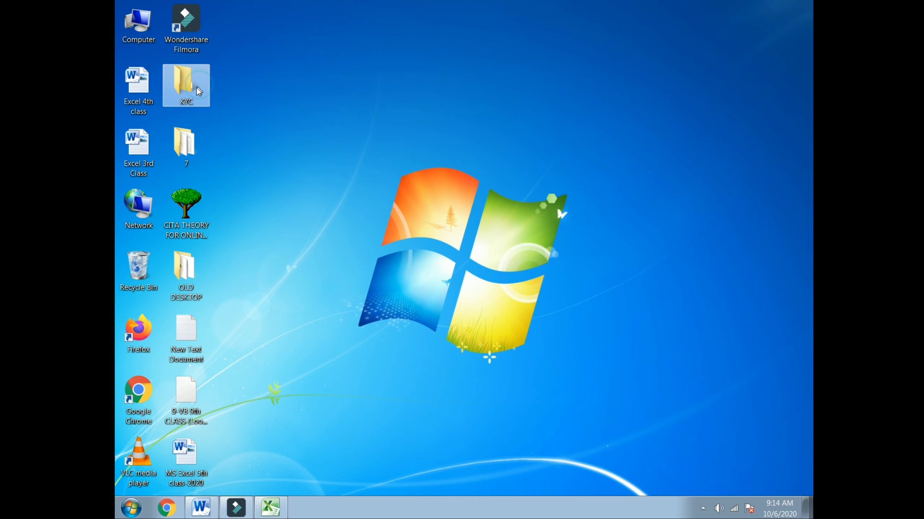
click(245, 83)
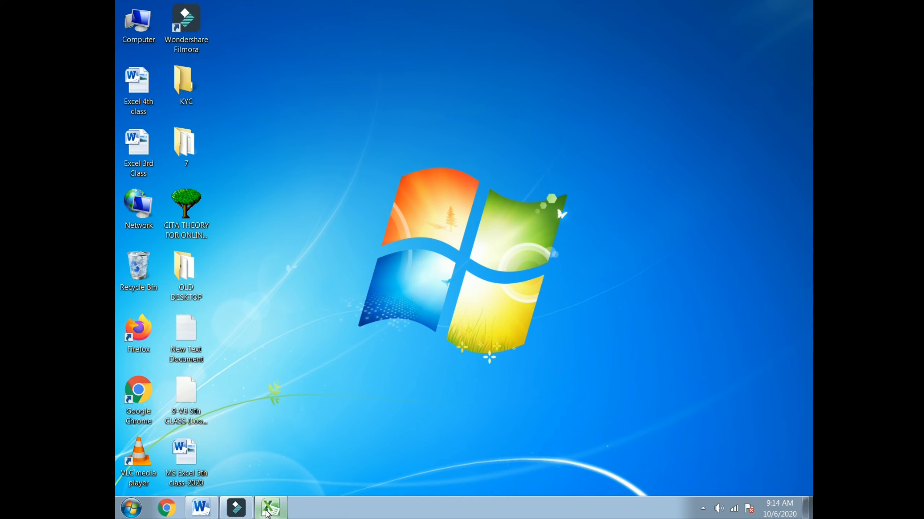
click(269, 509)
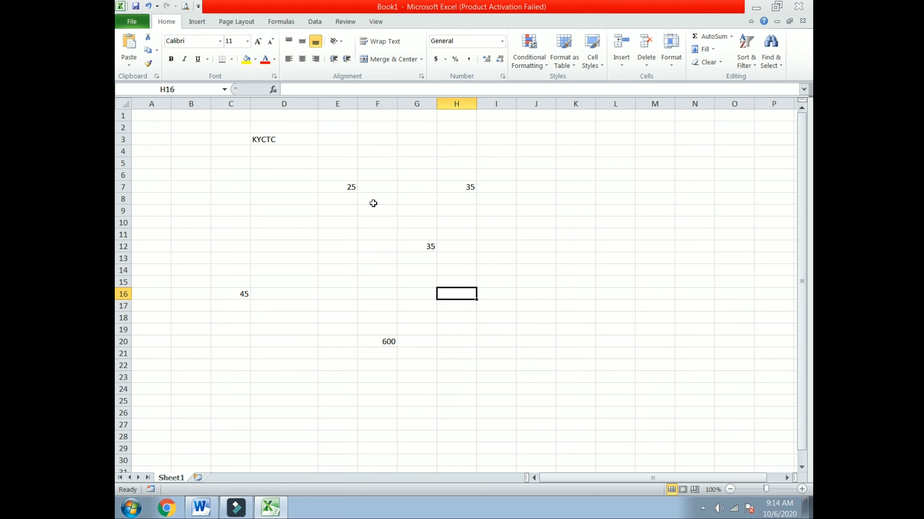
Save the workbook into the desktop KYC folder as TODAY 06.10.2020.
click(138, 22)
click(144, 46)
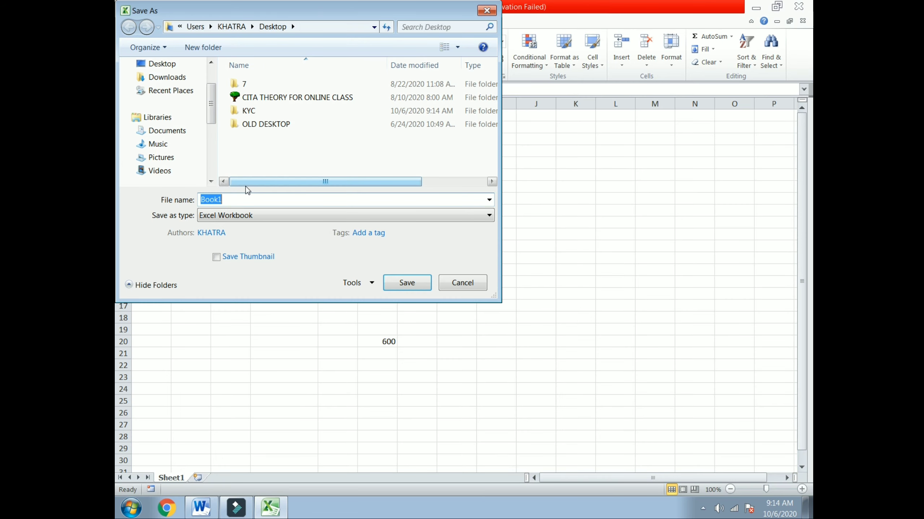
click(158, 64)
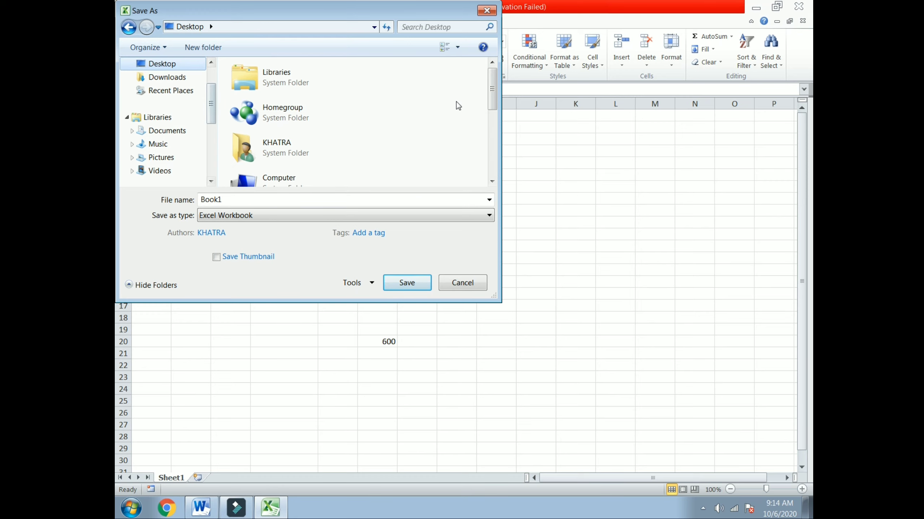
drag(491, 92, 489, 156)
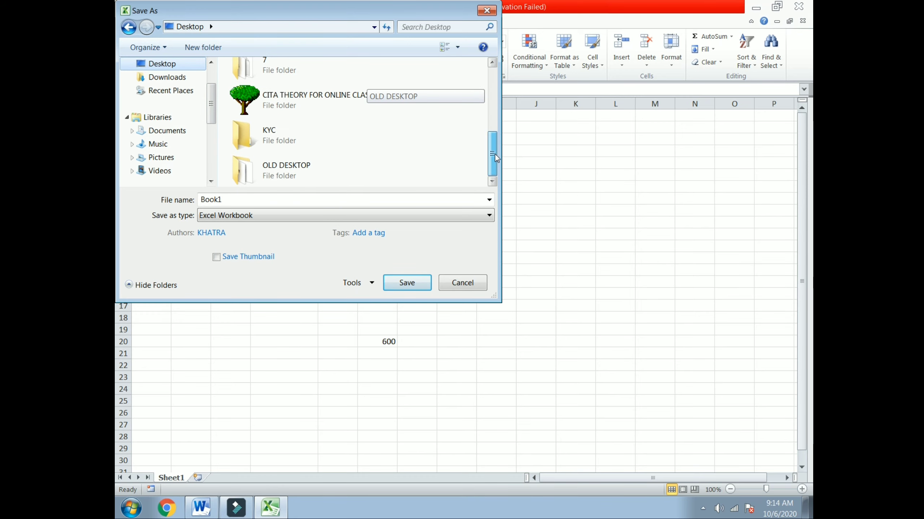
click(286, 136)
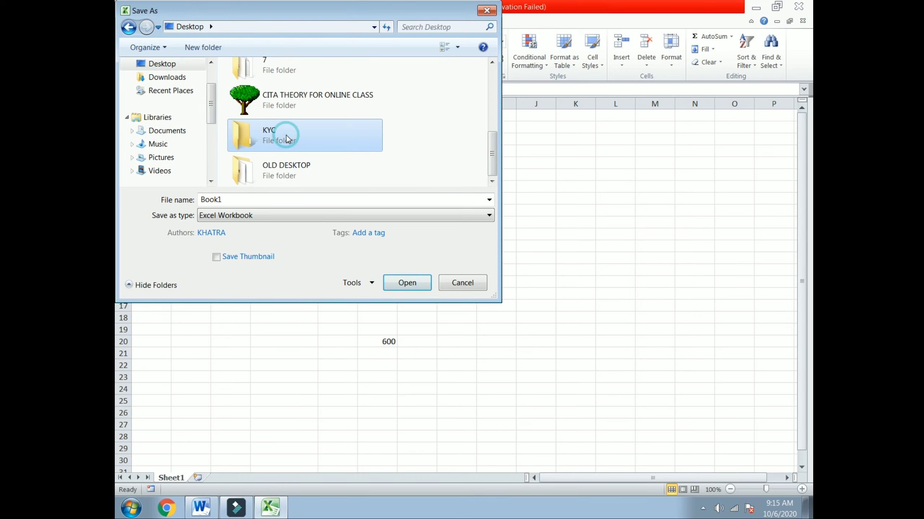
click(414, 283)
click(247, 201)
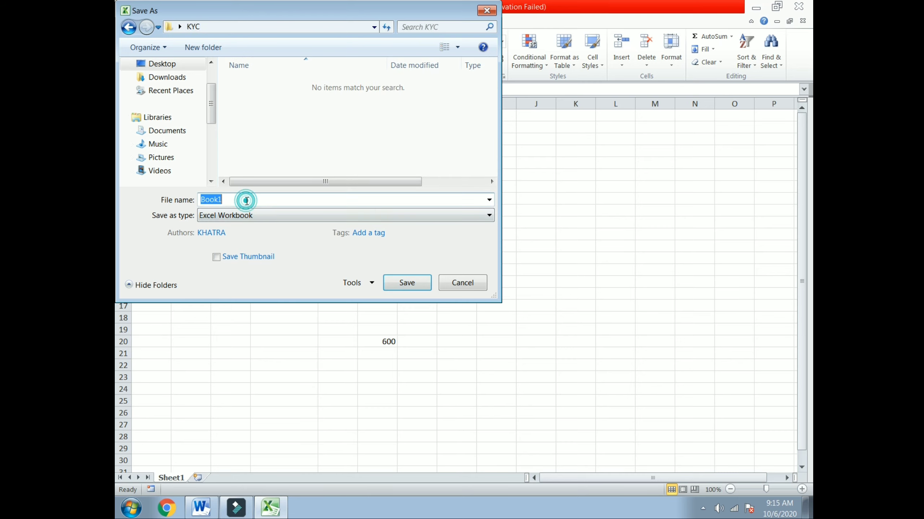
key(BackSpace)
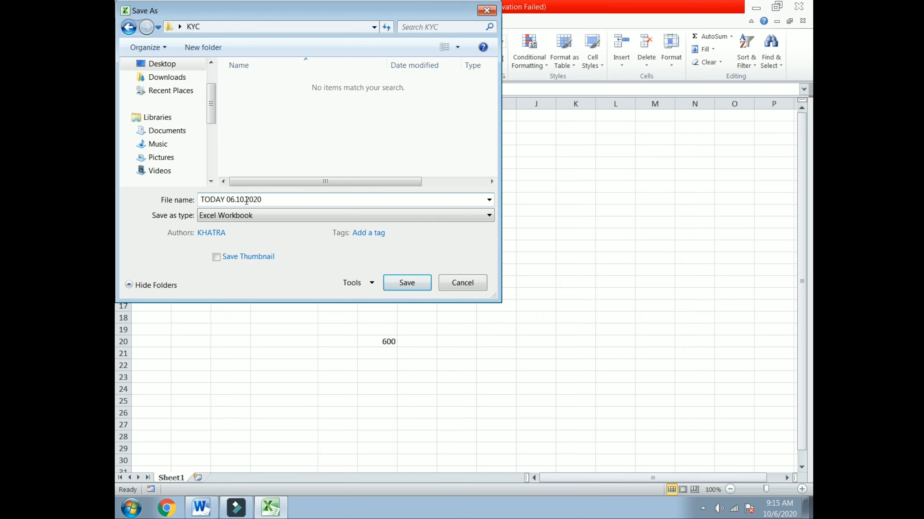
click(401, 284)
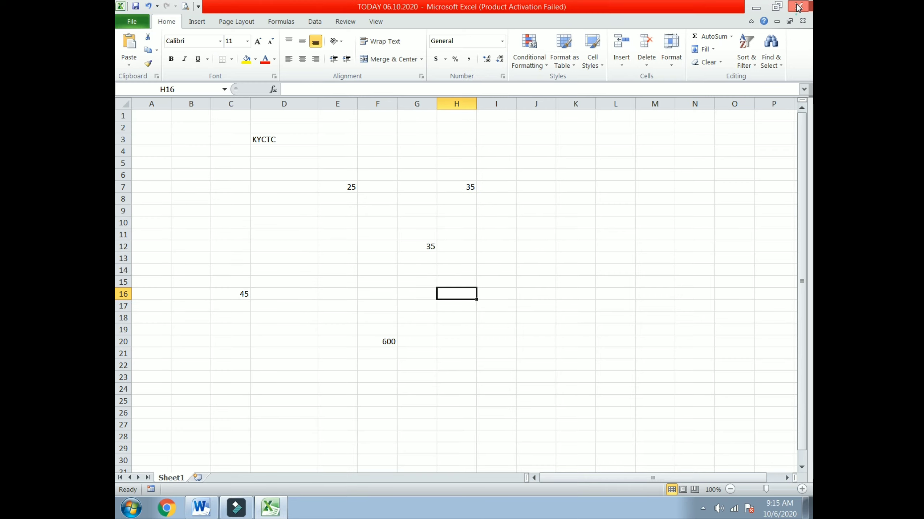
Close Excel and reopen TODAY 06.10.2020 from the KYC folder, dismissing the activation notice.
click(798, 6)
double_click(183, 80)
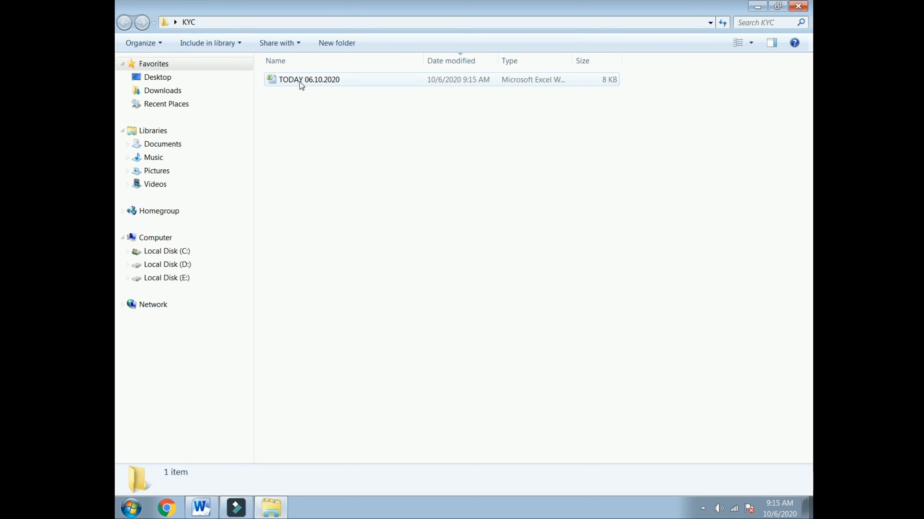
double_click(365, 80)
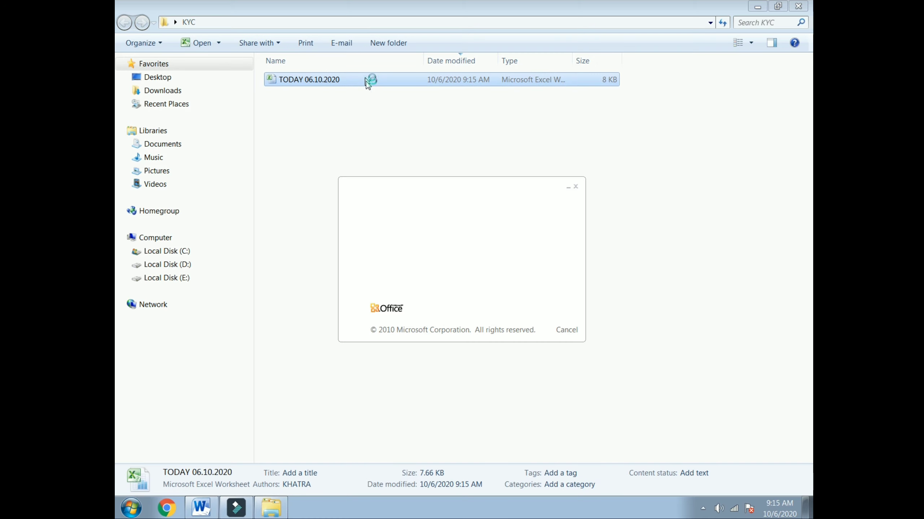
click(799, 6)
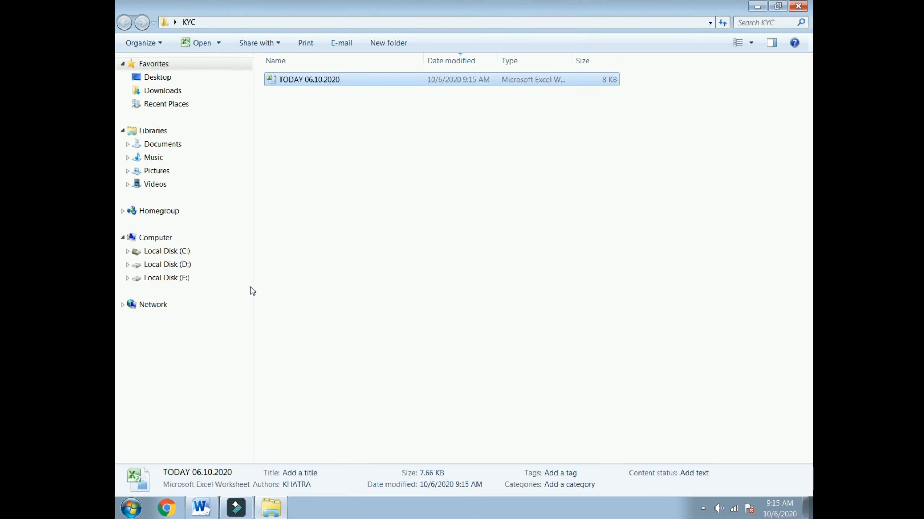
double_click(322, 79)
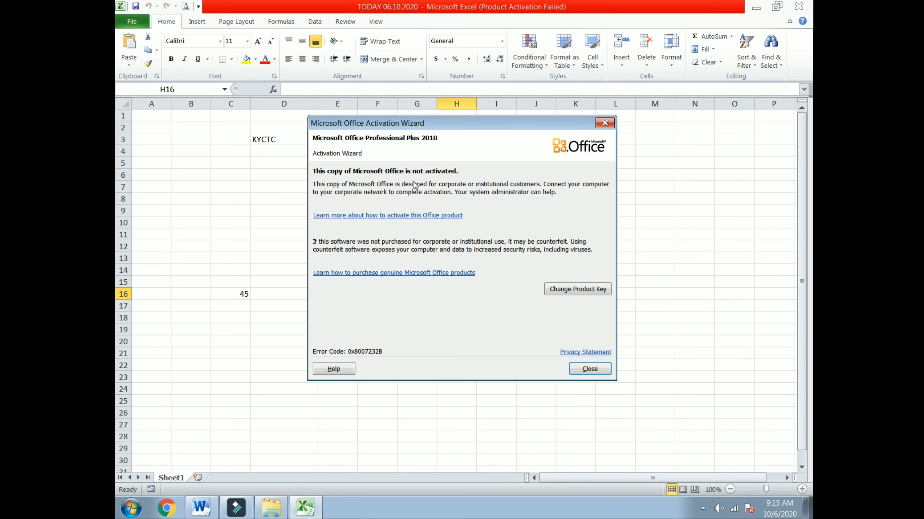
click(604, 123)
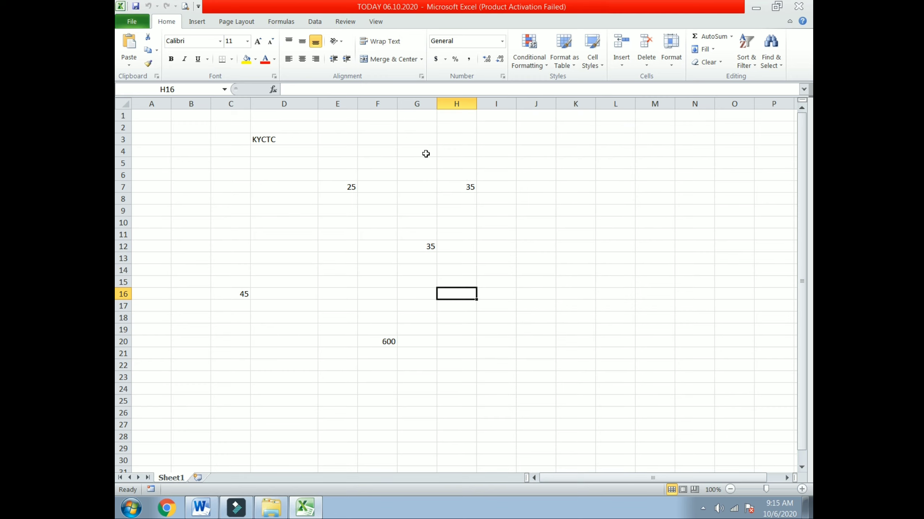
Merge and center G3:N3 and type KHATRA YOUTH COMPUTER TRAINING CENTRE.
drag(413, 140, 685, 140)
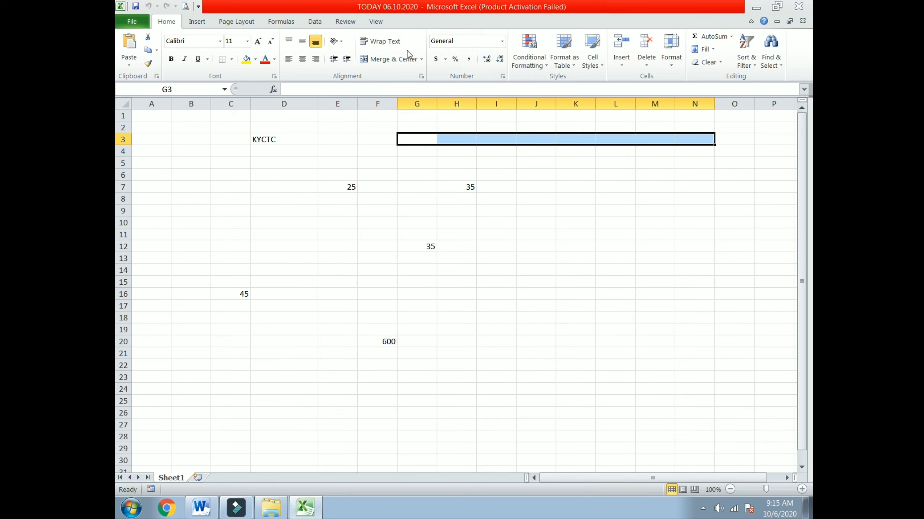
click(393, 59)
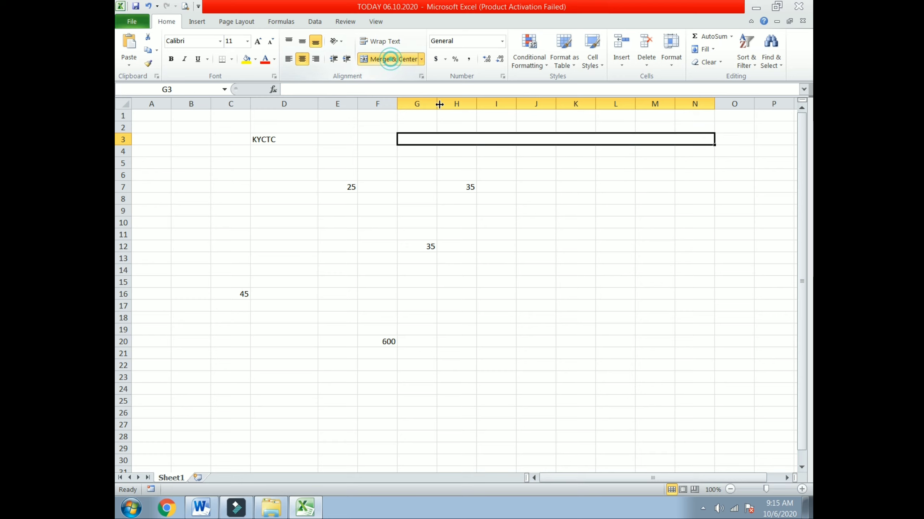
text(KHA)
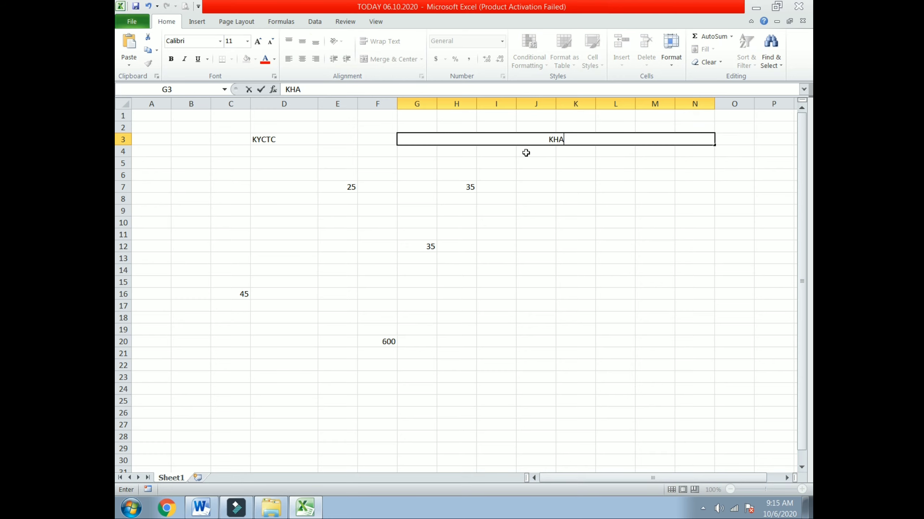
text(TRA YOUTH COMPUTER)
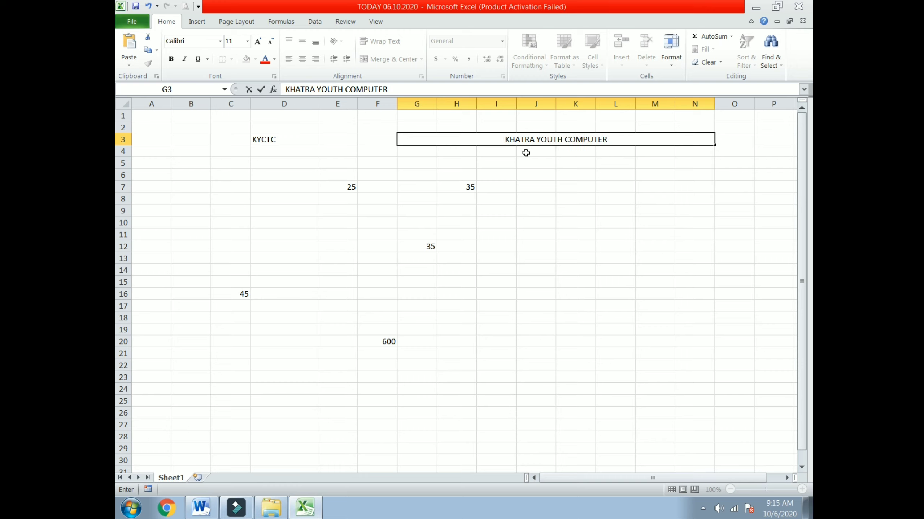
text( TRAININ)
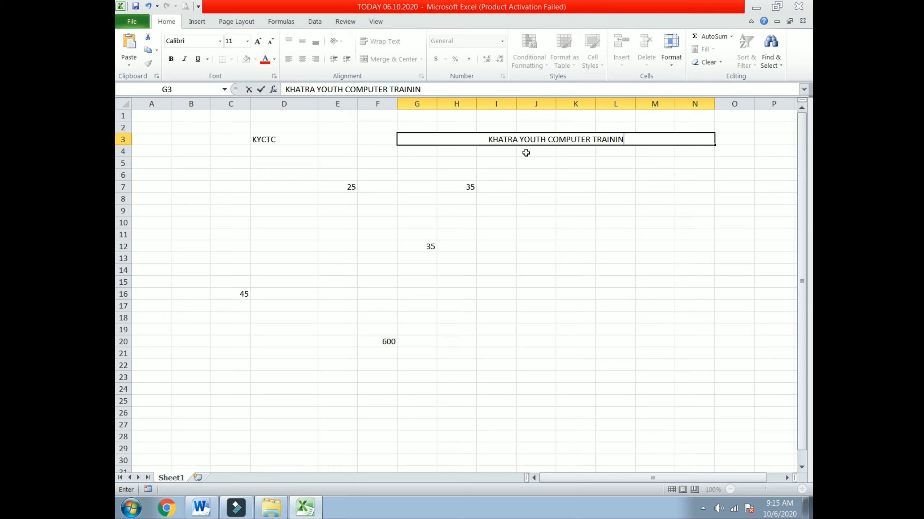
text(G CENTR)
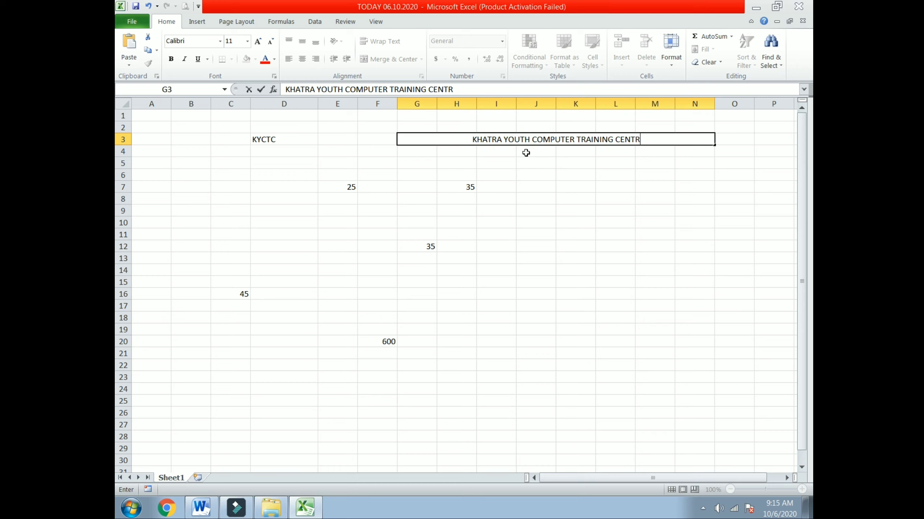
text(E)
Enter 1 and 2 in J6:J7 and fill the number series down to J28.
click(621, 164)
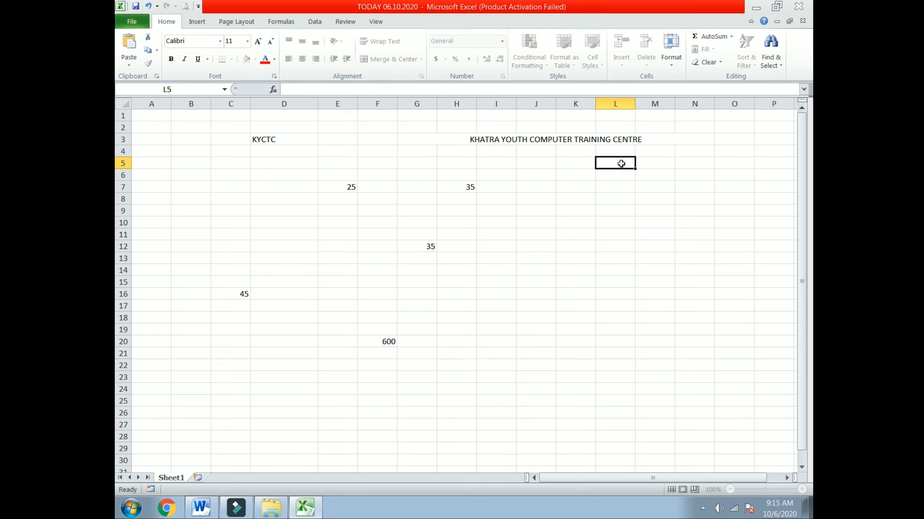
click(549, 208)
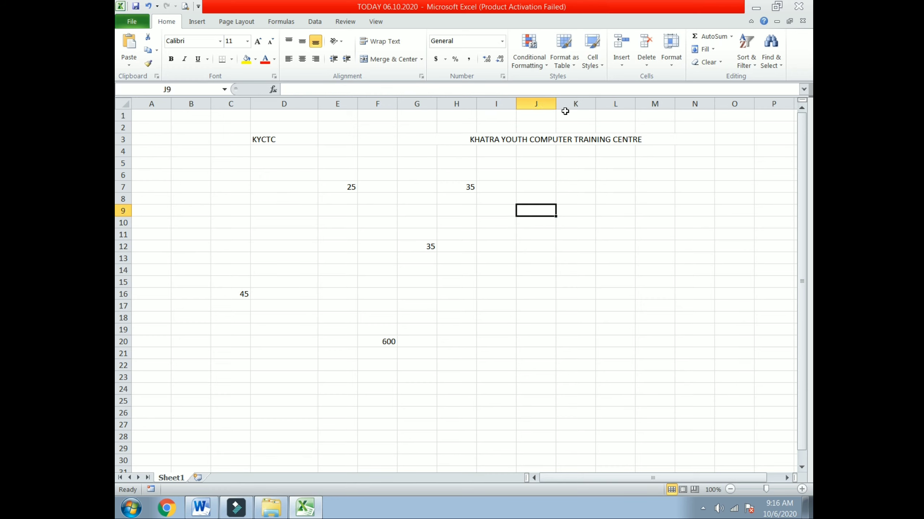
click(529, 172)
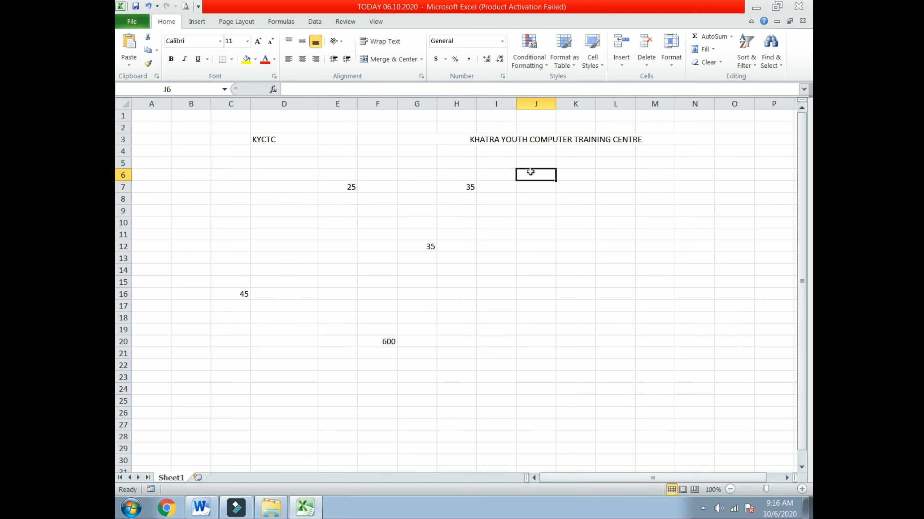
text(1)
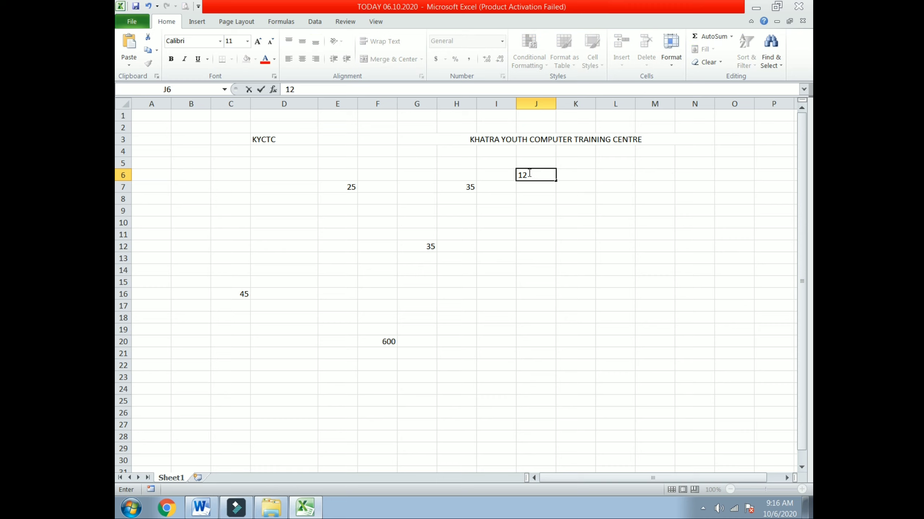
click(530, 201)
click(532, 186)
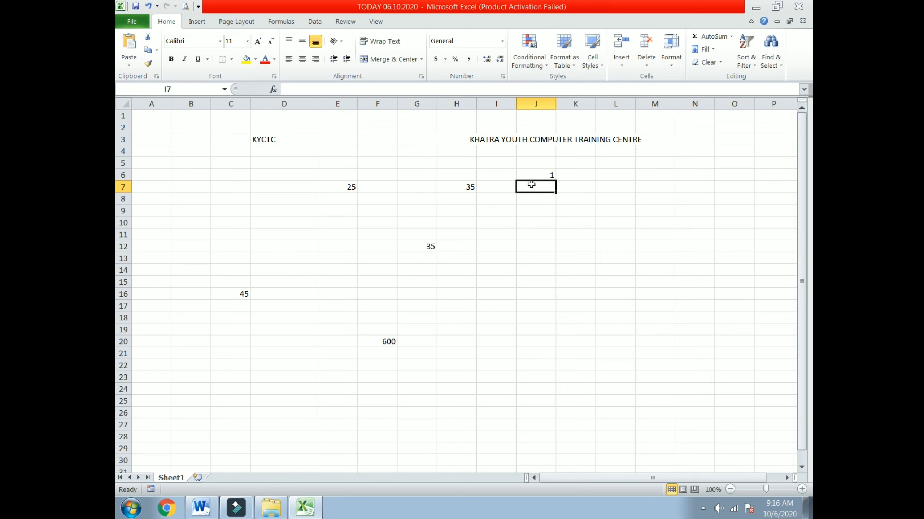
text(2)
click(542, 207)
drag(546, 174, 537, 439)
Widen column L and AutoFill SUNDAY through SATURDAY into L6:L12.
click(628, 171)
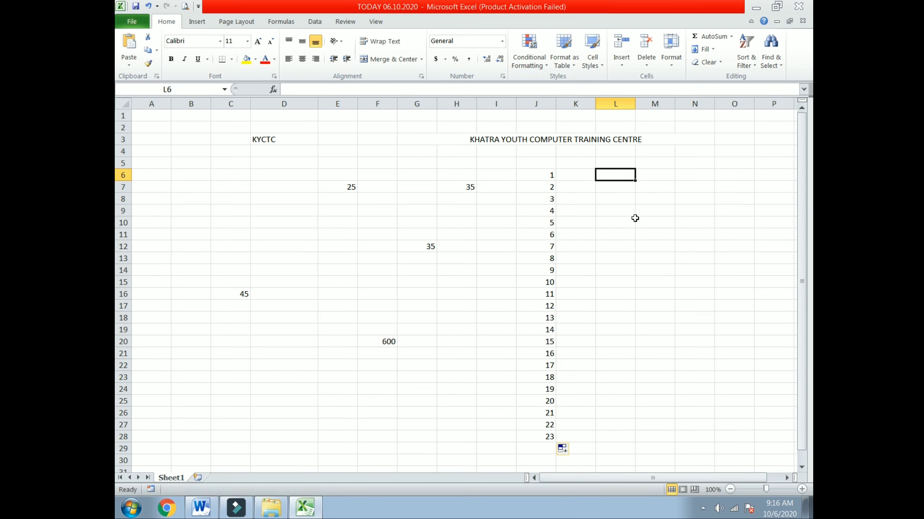
drag(635, 109, 674, 109)
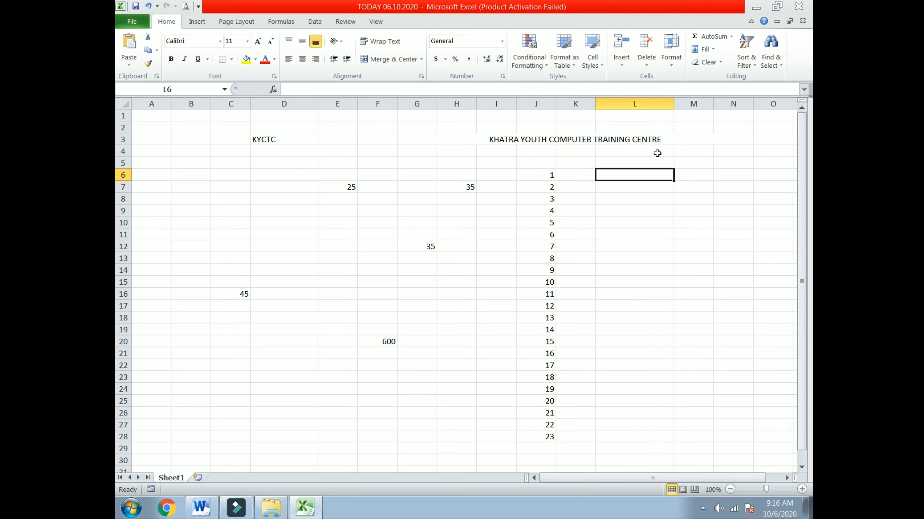
text(SUNDAY)
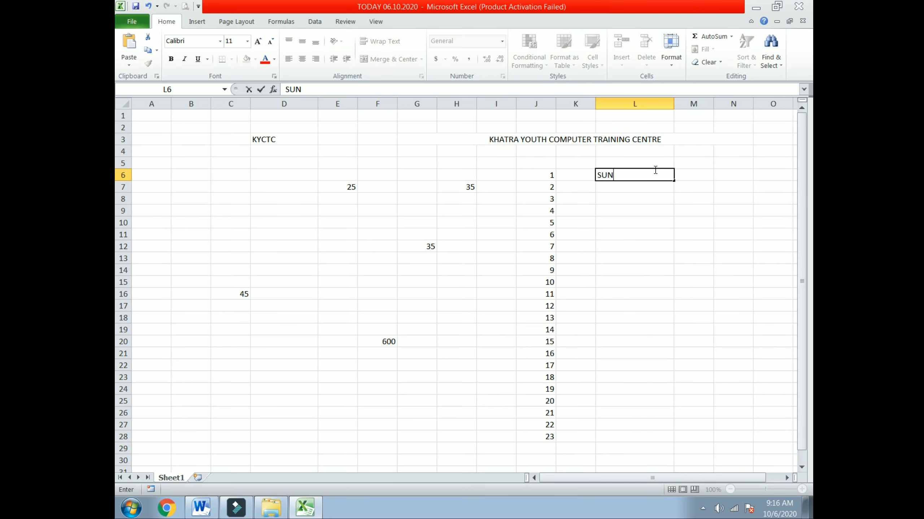
click(602, 239)
click(615, 174)
drag(674, 181, 680, 253)
click(676, 318)
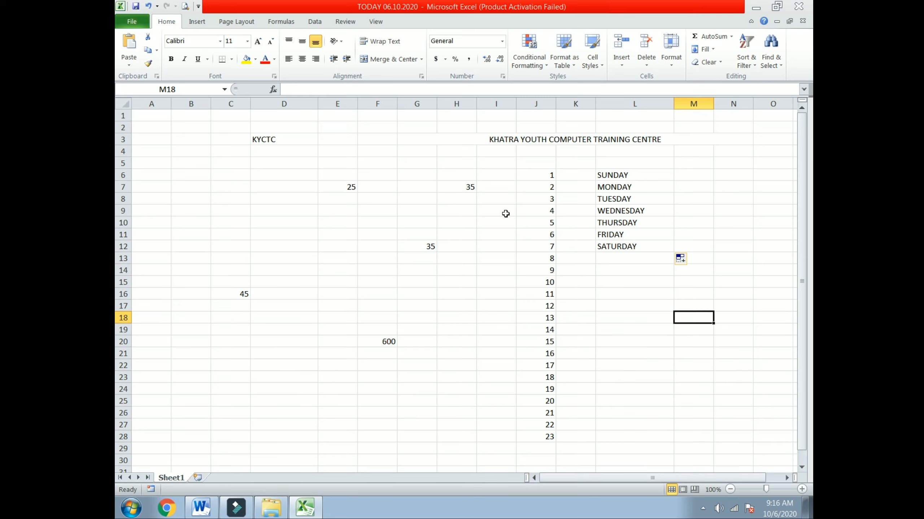
Start Save As and append NEW (2) to the file name.
click(143, 24)
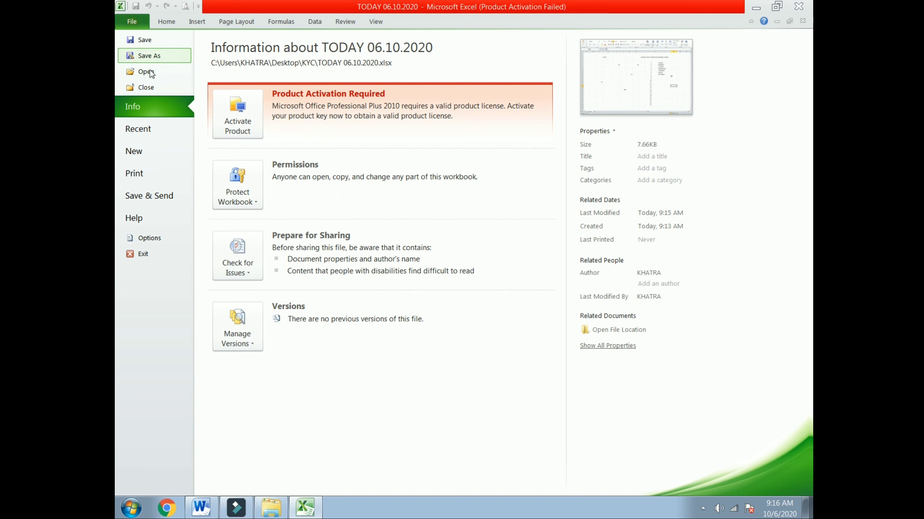
click(147, 54)
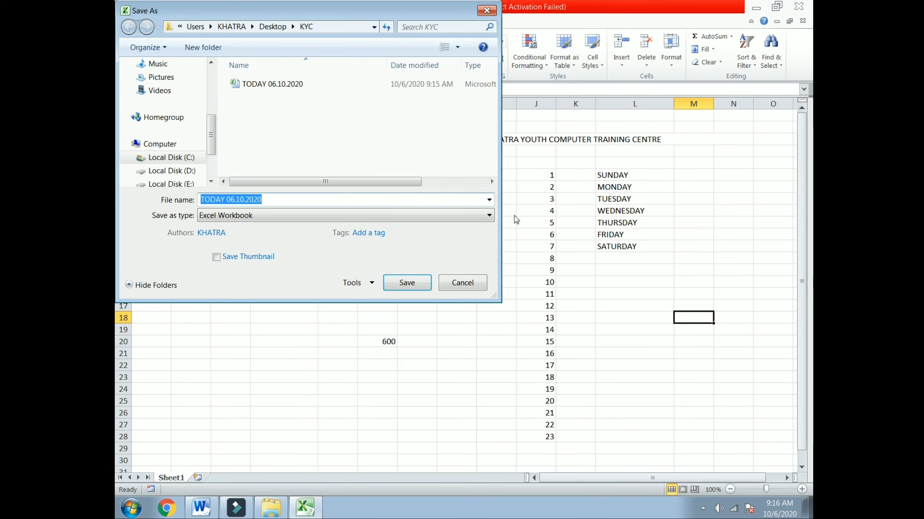
click(269, 203)
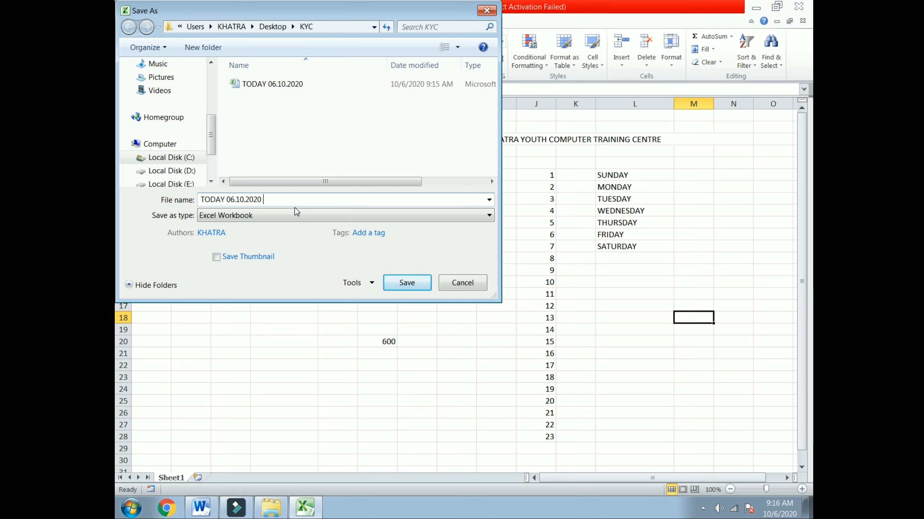
text(NE)
text(W (2)
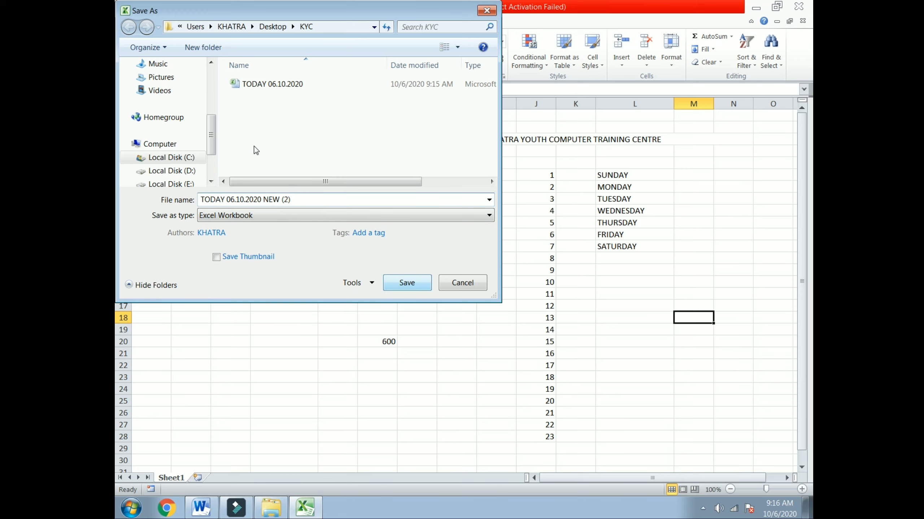
Save the copy as TODAY 06.10.2020 NEW (2) in Desktop > KYC, then close Excel.
scroll(164, 109, up, 3)
click(162, 91)
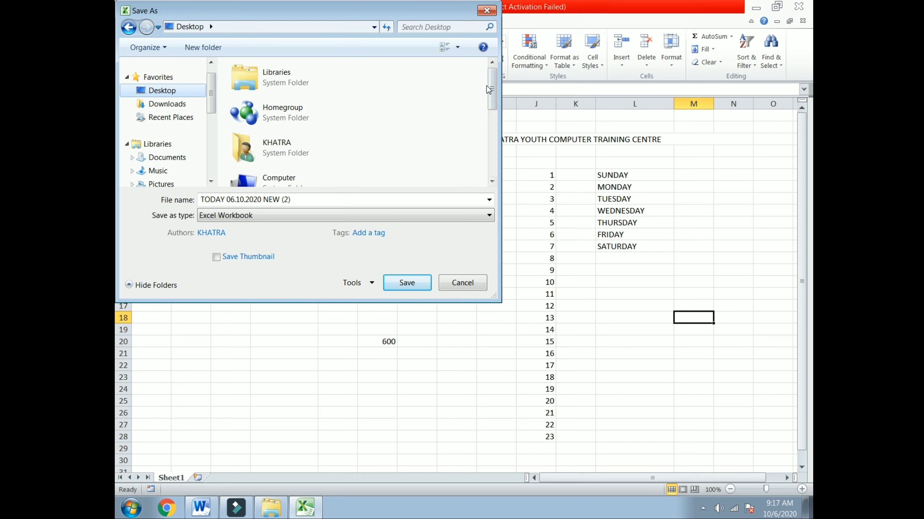
drag(492, 90, 492, 160)
click(289, 140)
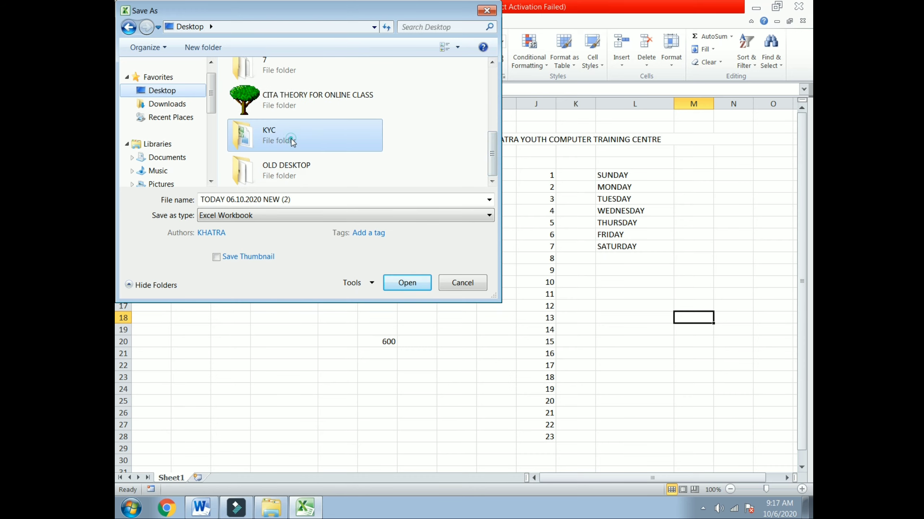
click(395, 284)
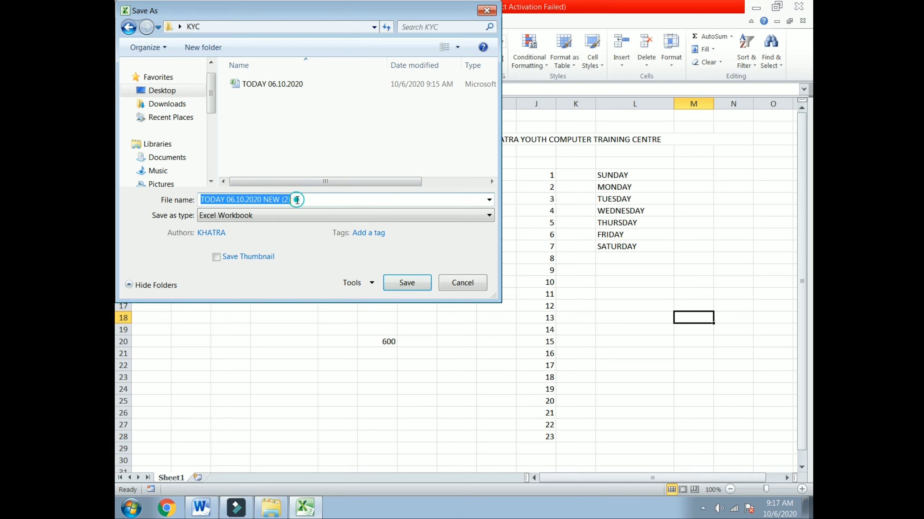
click(263, 200)
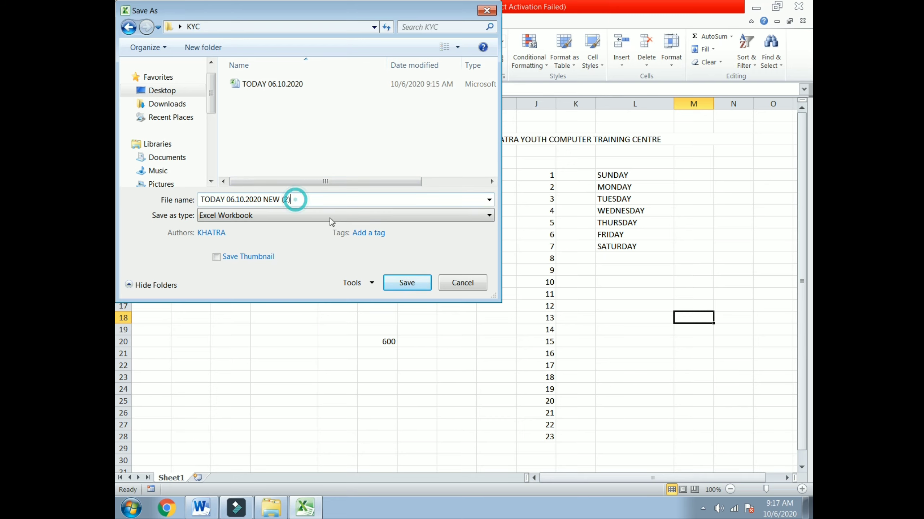
click(406, 280)
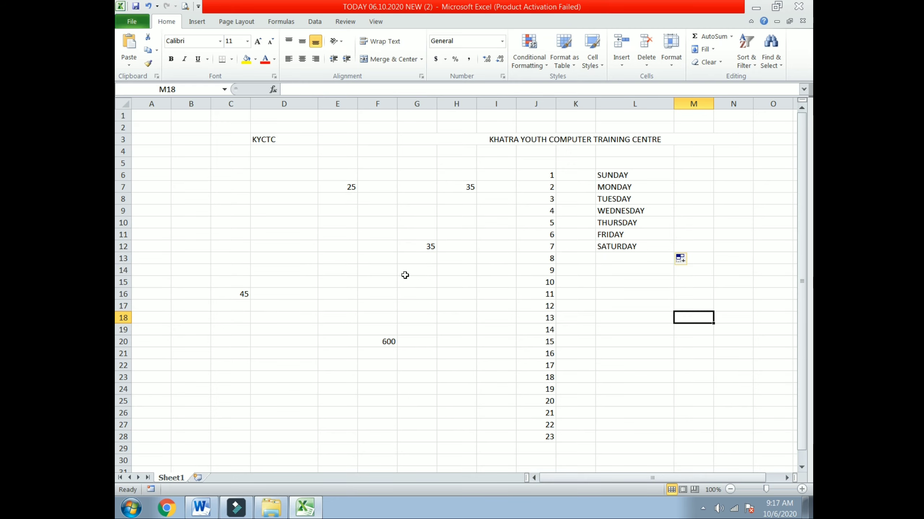
click(796, 8)
From the KYC folder, open and close TODAY 06.10.2020, then open TODAY 06.10.2020 NEW (2).
click(796, 7)
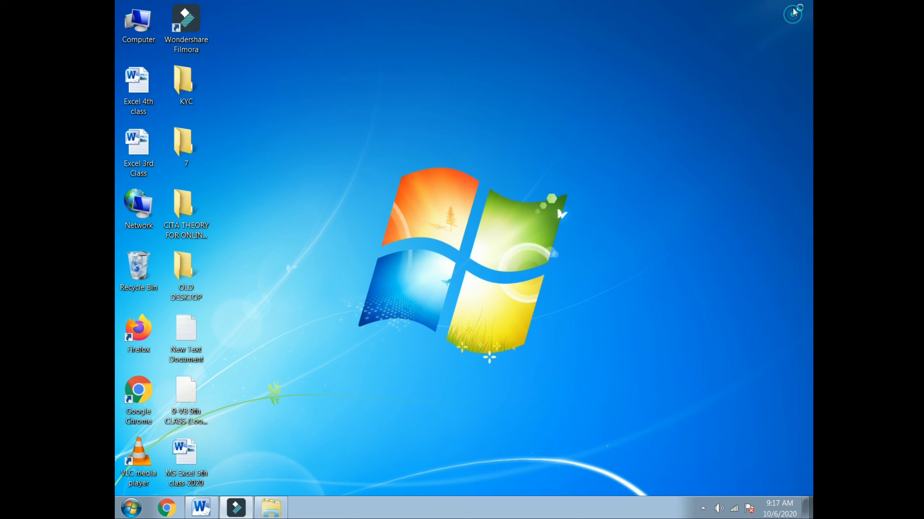
double_click(184, 85)
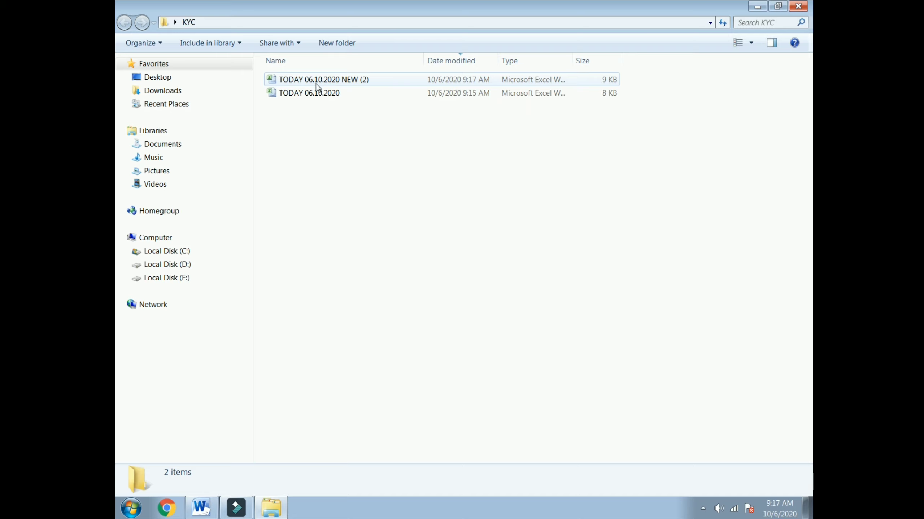
double_click(324, 94)
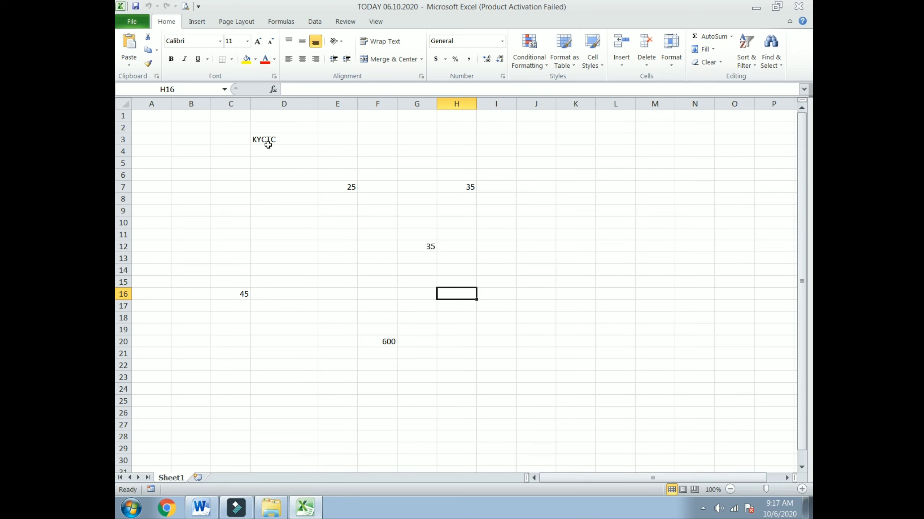
click(796, 6)
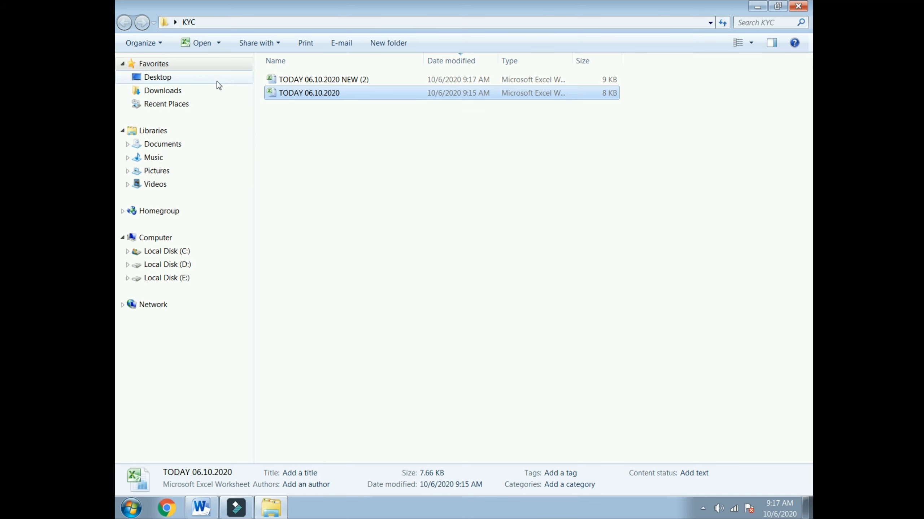
double_click(313, 79)
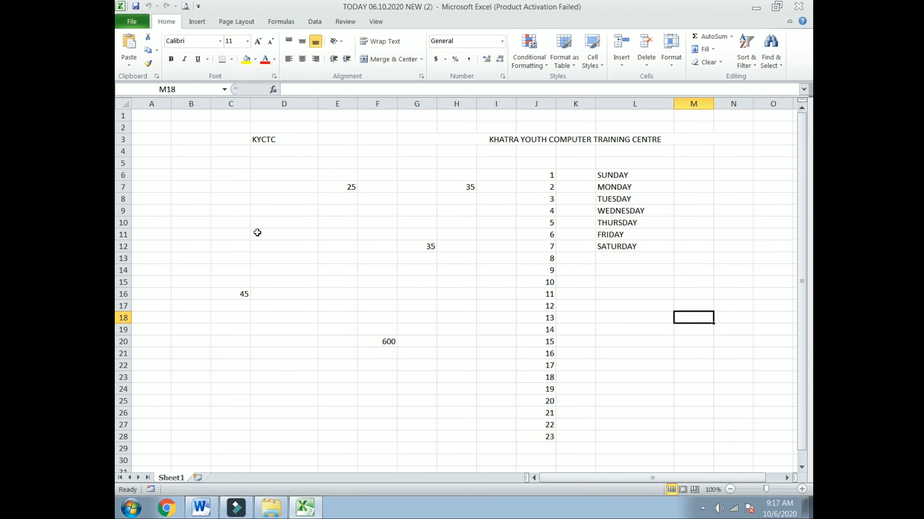
click(604, 124)
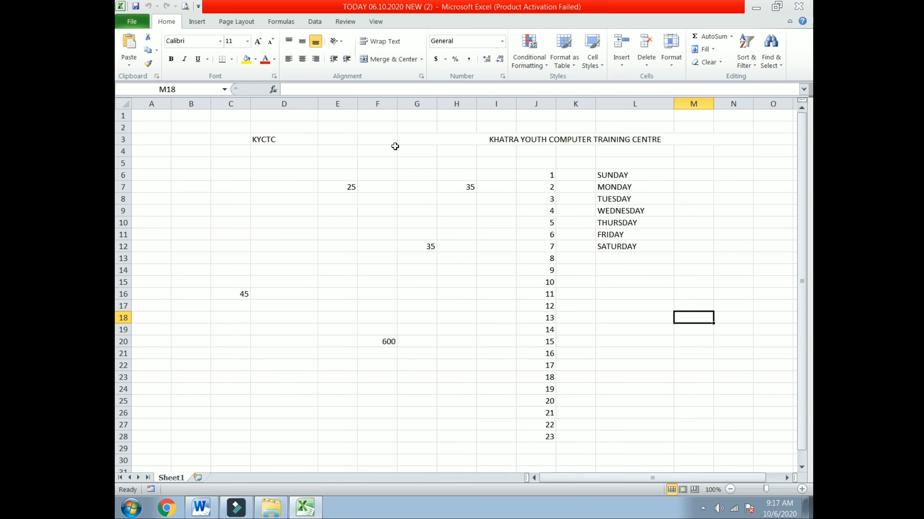
Reopen the original TODAY 06.10.2020 workbook from the Desktop KYC folder and view its Info page.
click(140, 22)
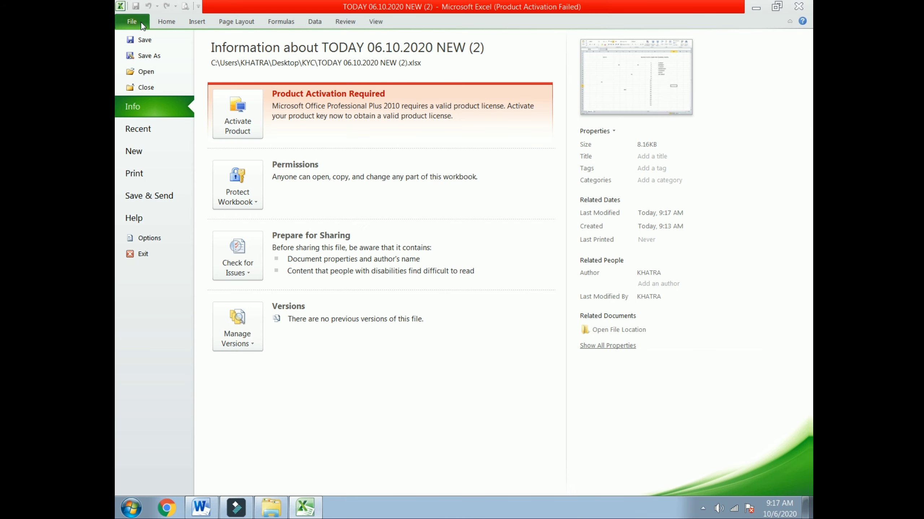
key(Escape)
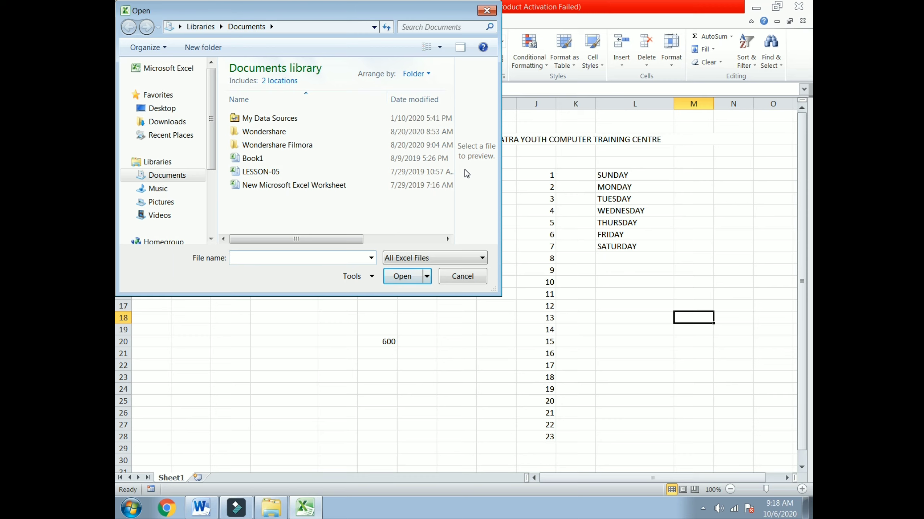
click(160, 108)
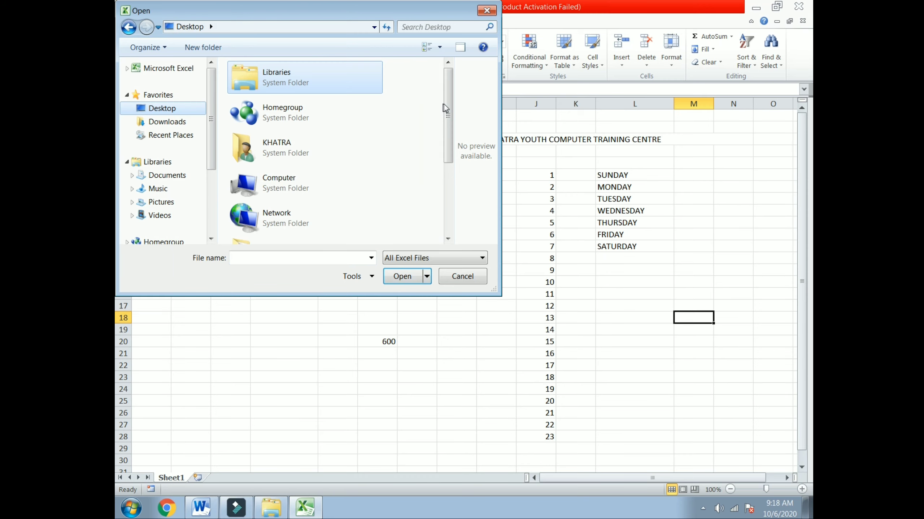
scroll(447, 102, down, 4)
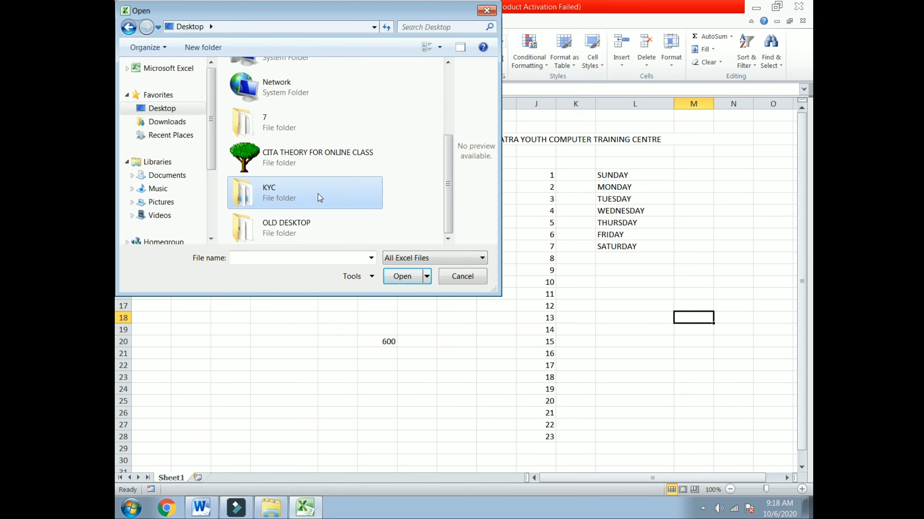
double_click(318, 198)
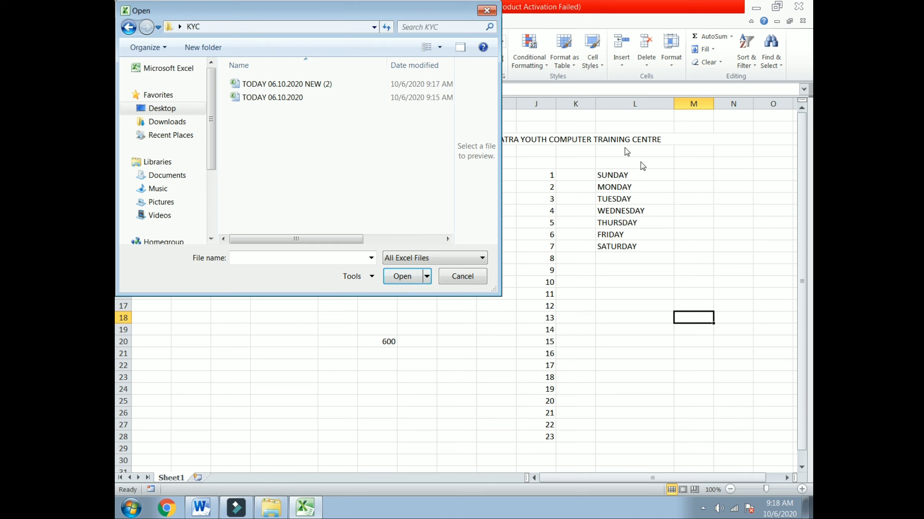
double_click(265, 97)
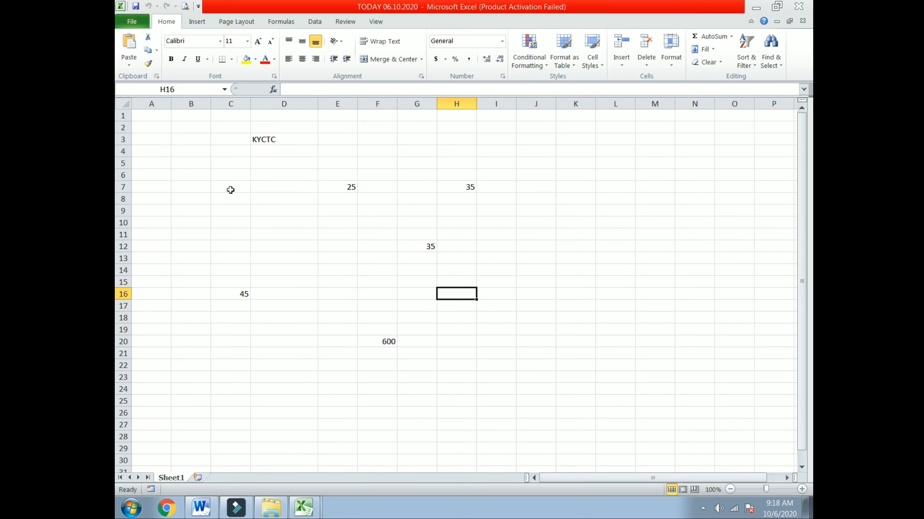
click(135, 20)
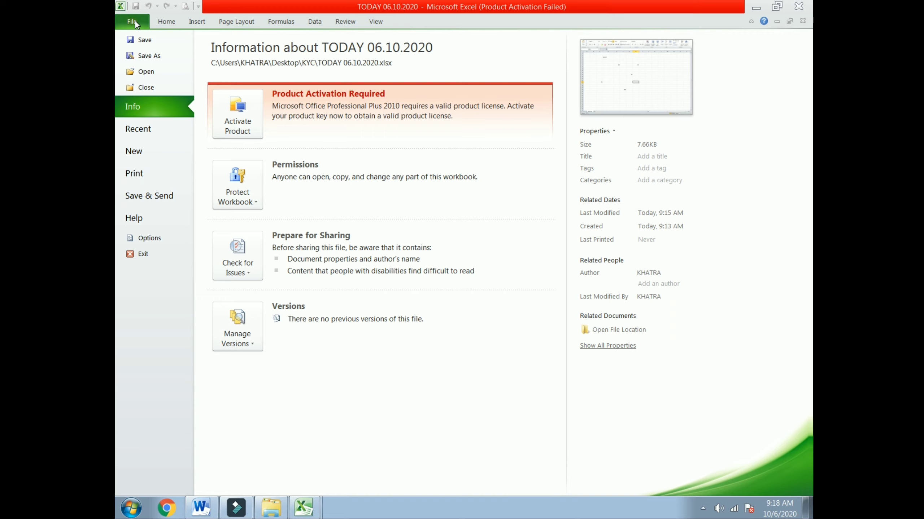
Create a new blank workbook Book1, then open Save As and cancel it.
click(137, 154)
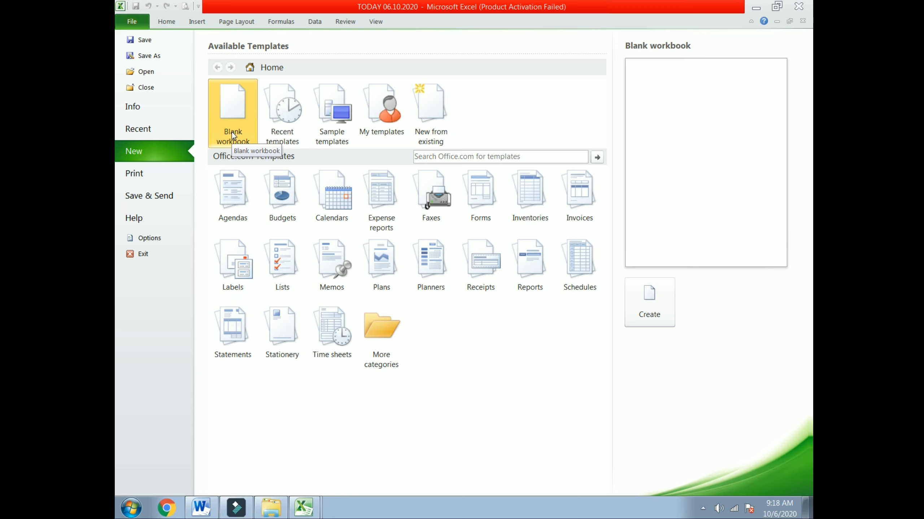
click(649, 301)
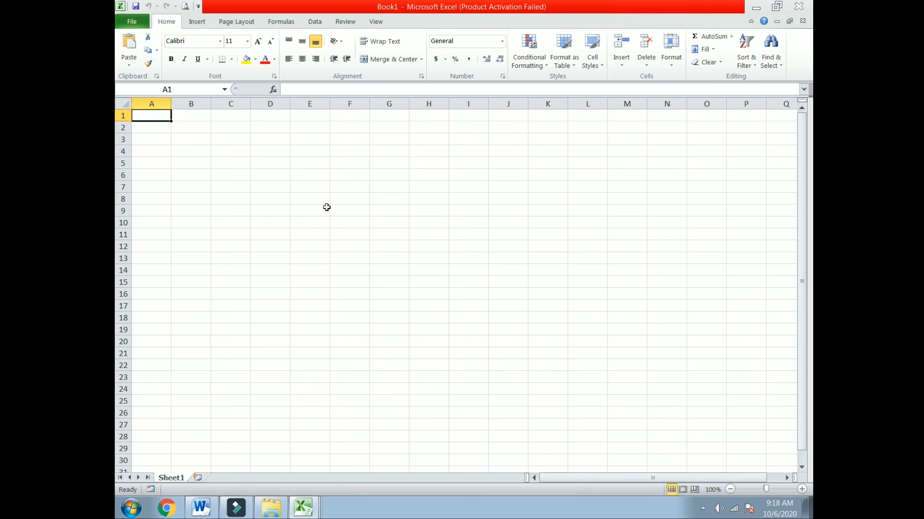
click(132, 21)
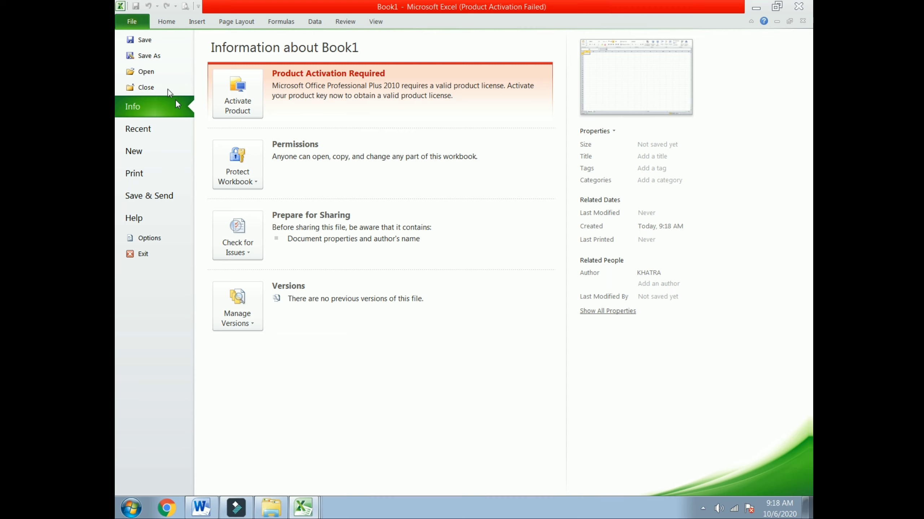
click(159, 39)
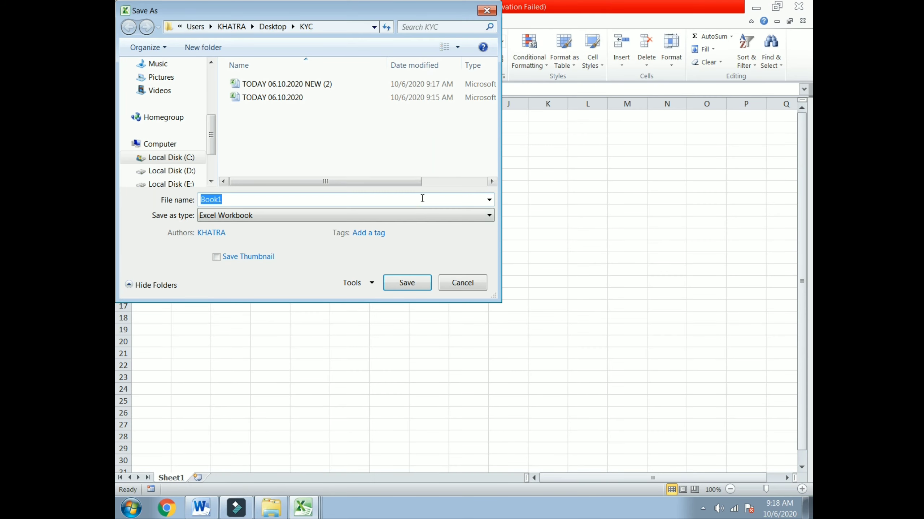
click(487, 11)
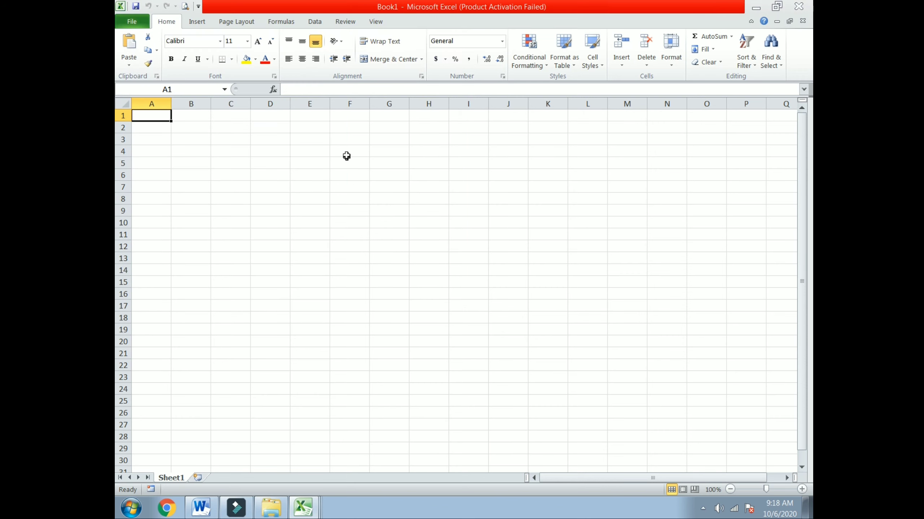
Widen column F and start typing JANUARY in cell F5.
drag(374, 104, 429, 103)
click(371, 163)
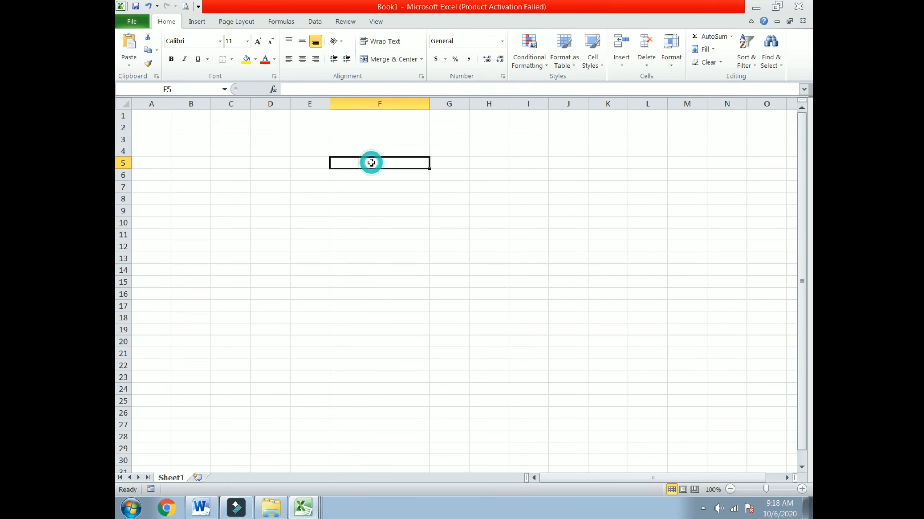
text(JANUARY)
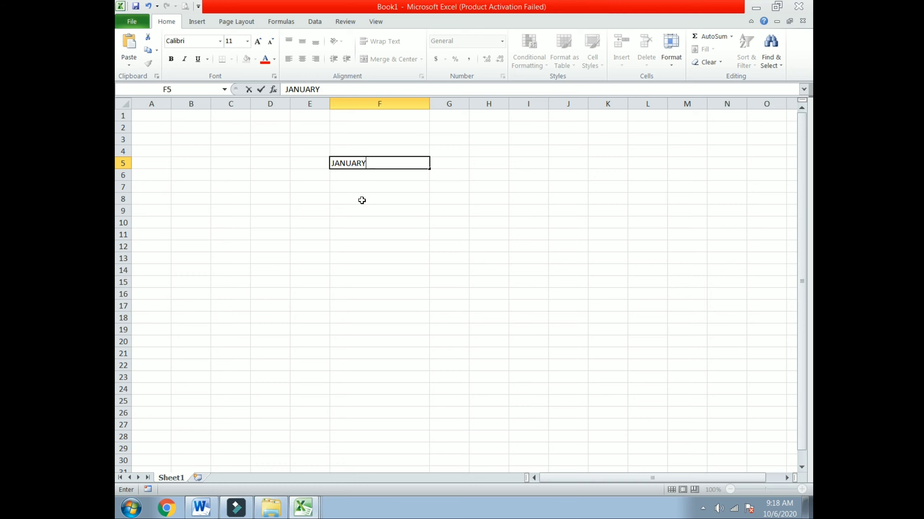
AutoFill JANUARY through DECEMBER down F5:F16, then bring up Save As for Book1.
click(361, 201)
click(362, 163)
drag(429, 168, 424, 300)
click(567, 282)
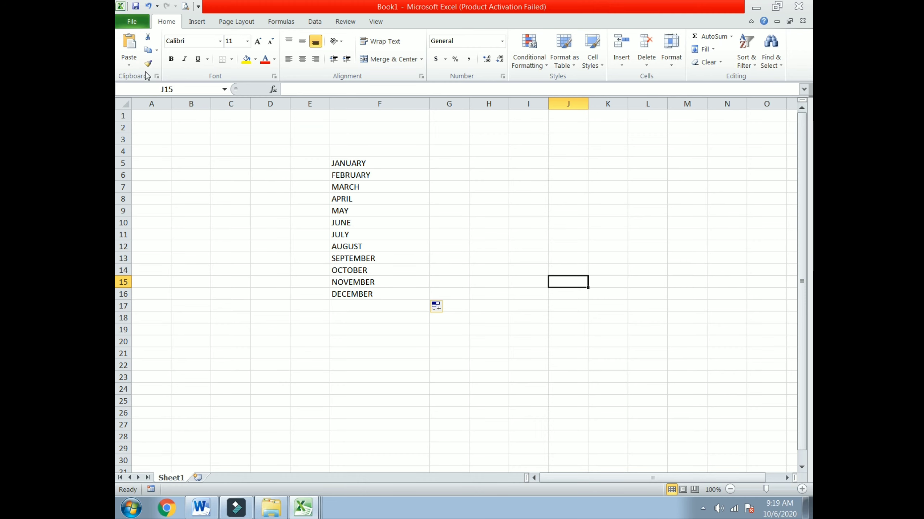
click(132, 22)
click(145, 39)
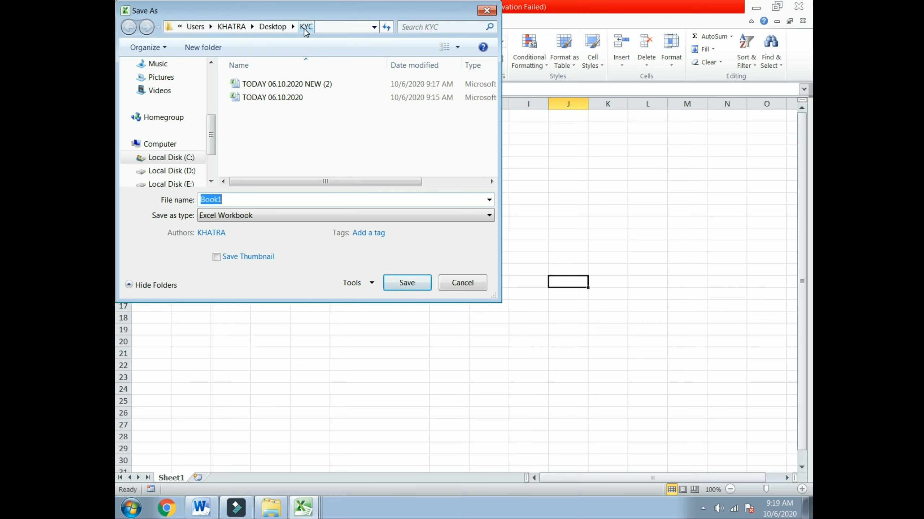
Save the month workbook as NEW FILE in the KYC folder and close it.
click(238, 201)
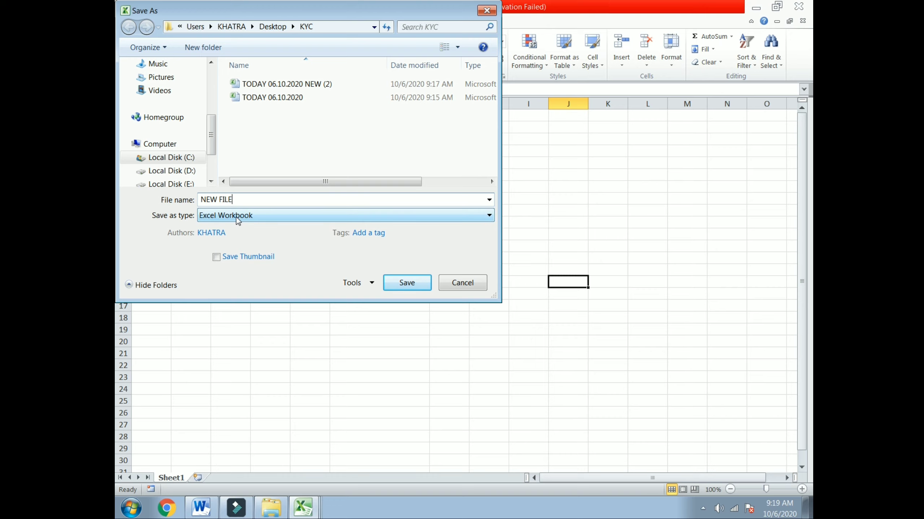
click(395, 281)
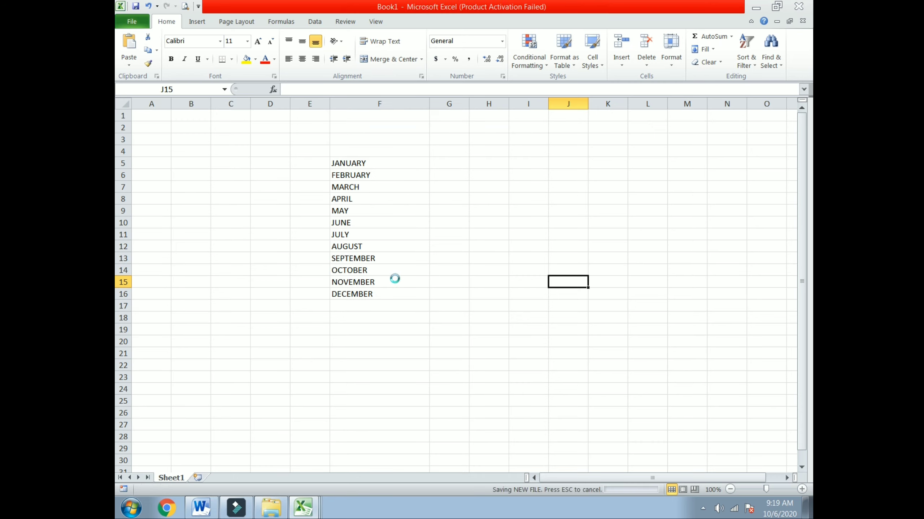
click(798, 6)
Close both TODAY 06.10.2020 workbooks and the folder window, then reopen the KYC folder.
click(798, 6)
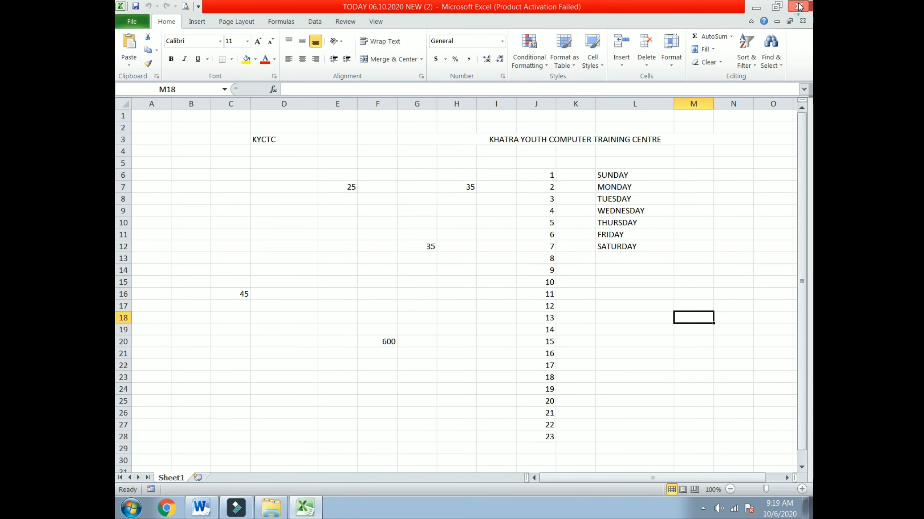
click(798, 6)
key(alt+F4)
double_click(182, 87)
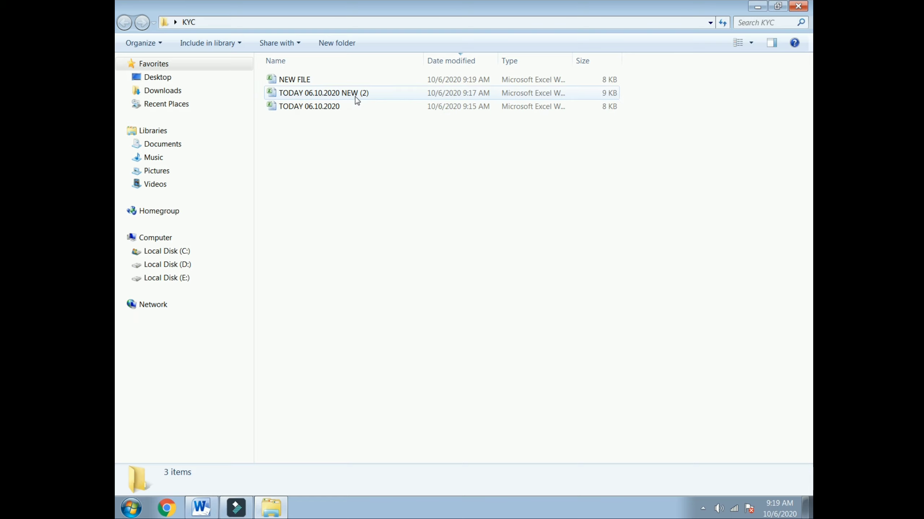
Reopen NEW FILE to verify the months, close it and the folder, then launch Excel 2010.
double_click(310, 80)
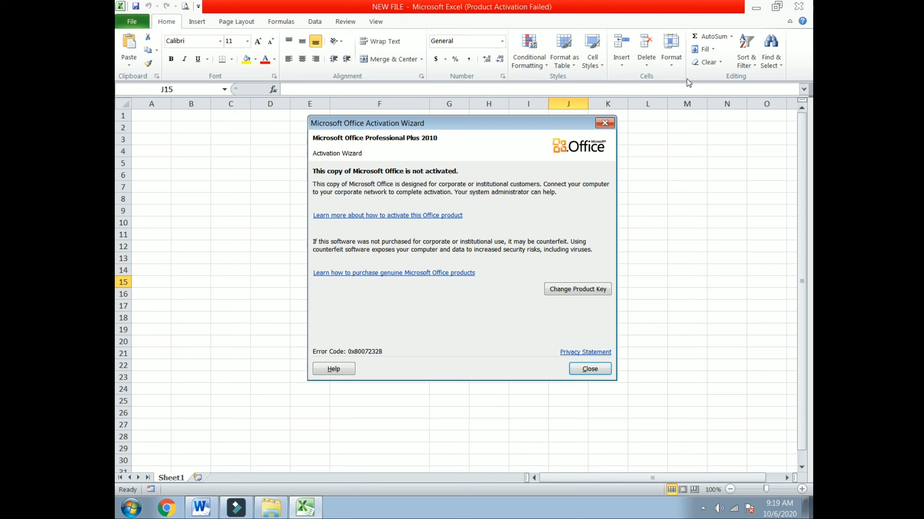
click(605, 124)
click(799, 6)
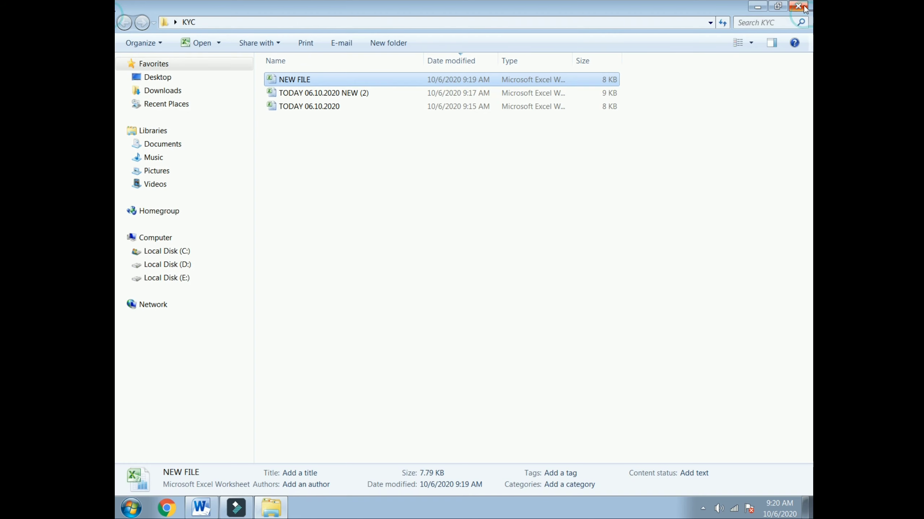
click(804, 7)
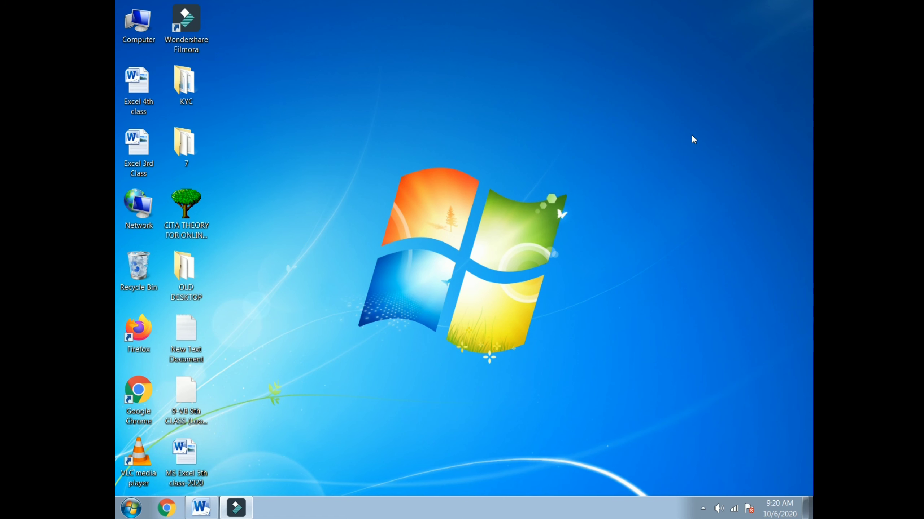
click(131, 509)
click(156, 133)
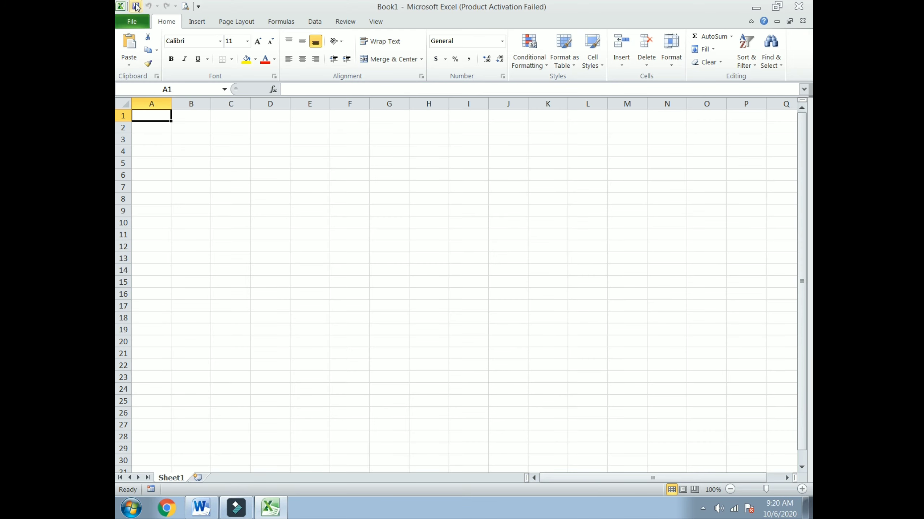
Add an AutoCorrect entry replacing KYC with KHATRA YOUTH COMPUTER through Excel Options > Proofing.
click(132, 22)
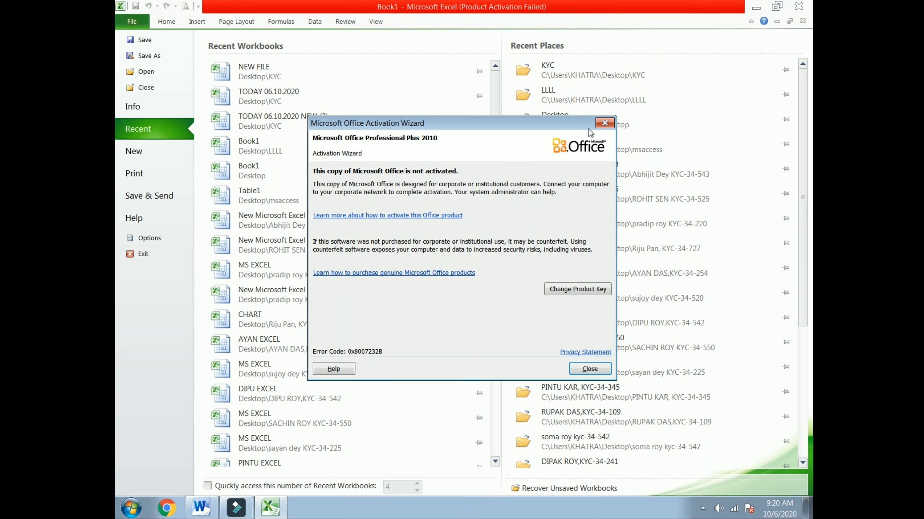
click(604, 121)
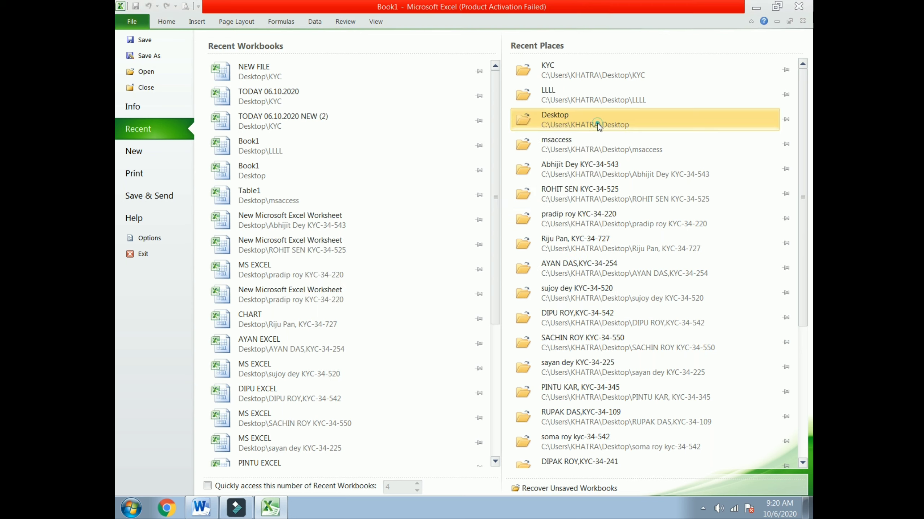
click(146, 239)
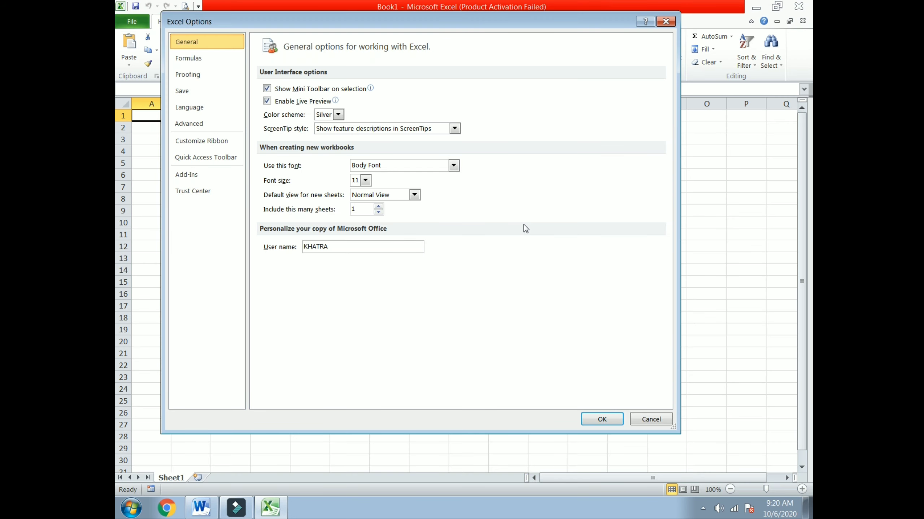
click(199, 81)
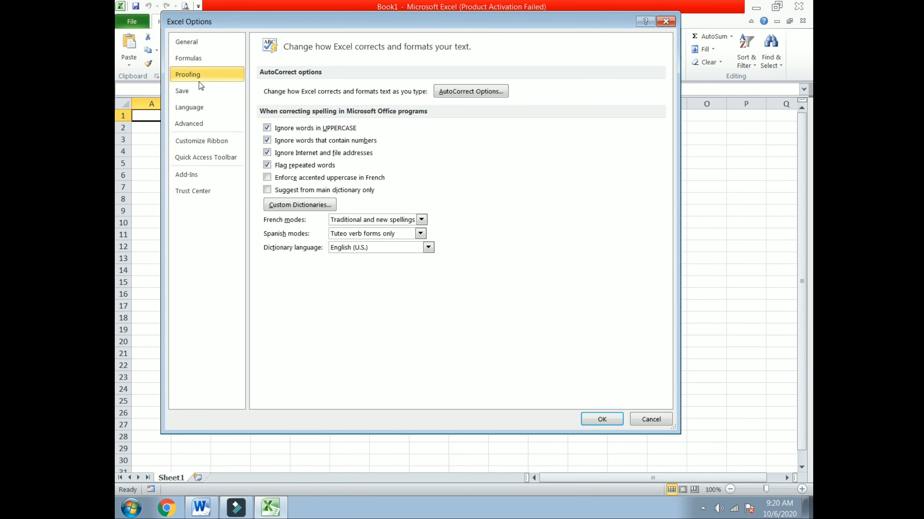
click(475, 93)
click(528, 233)
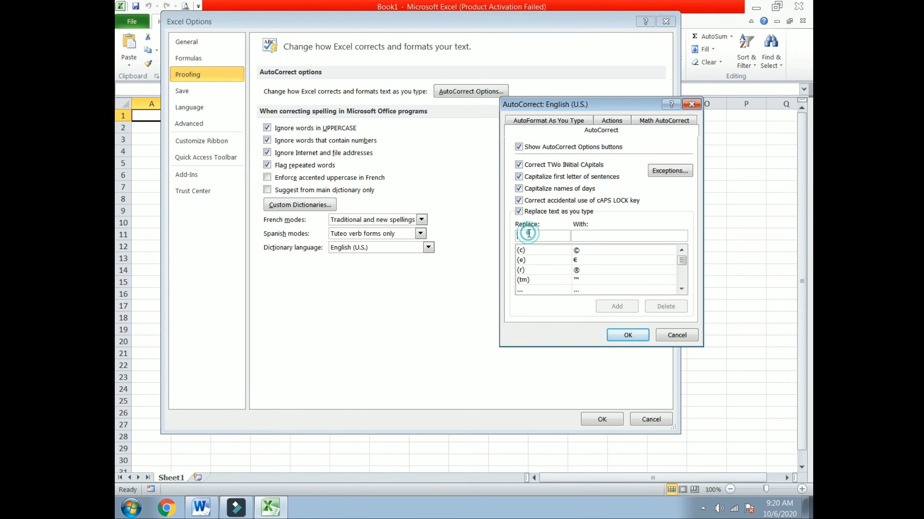
text(KY)
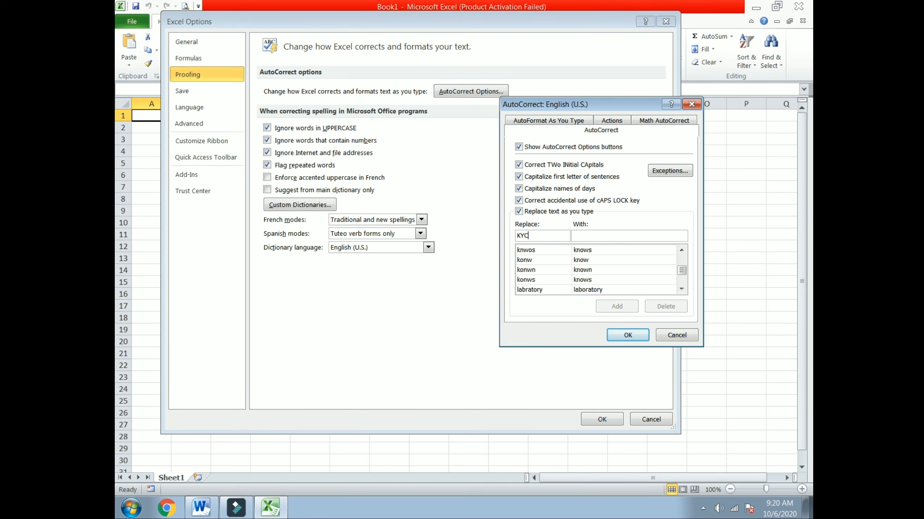
text(C)
click(618, 237)
text(KH)
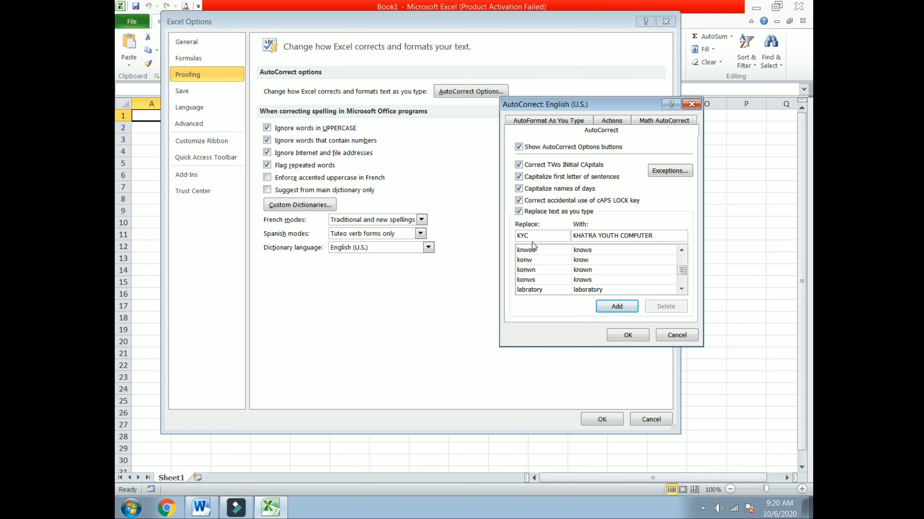
click(612, 306)
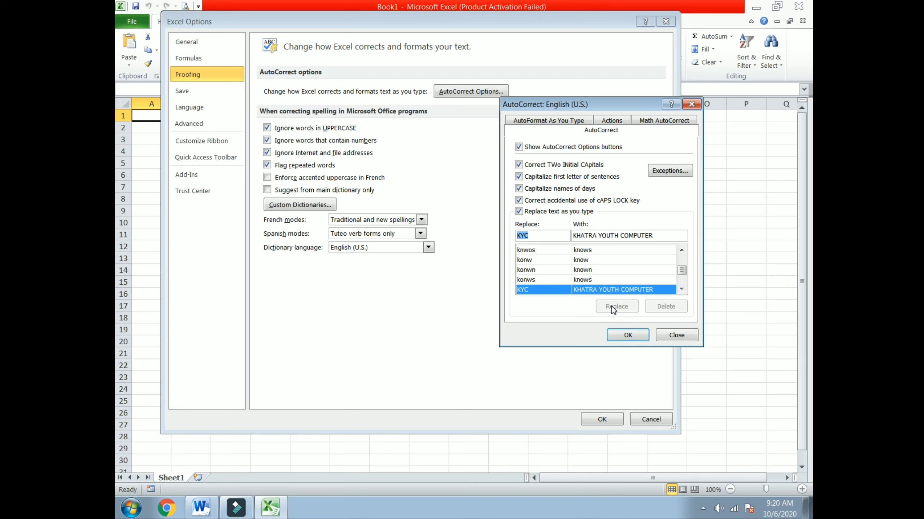
click(633, 335)
click(611, 423)
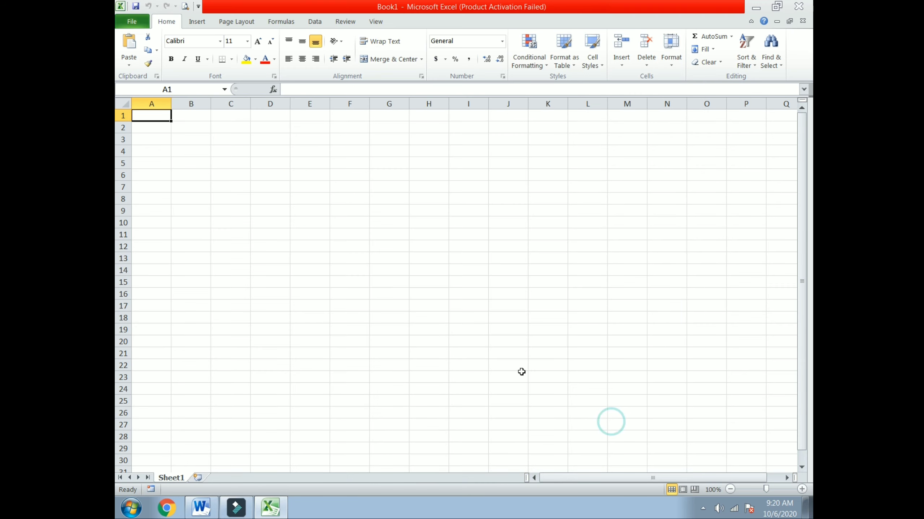
Type KYC into E6, I13, E19 and K20 so each expands to KHATRA YOUTH COMPUTER.
click(313, 177)
text(KHATRA YOUTH COMPUTER)
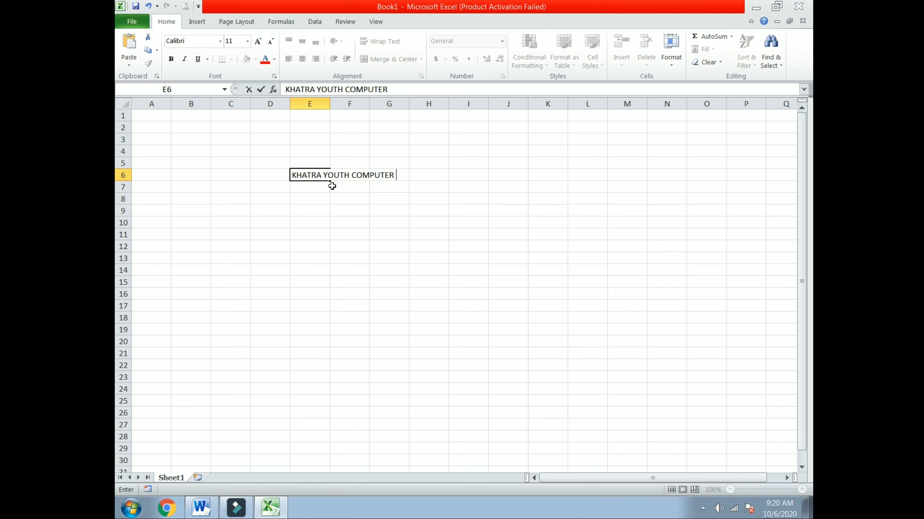
click(460, 262)
text(KYC)
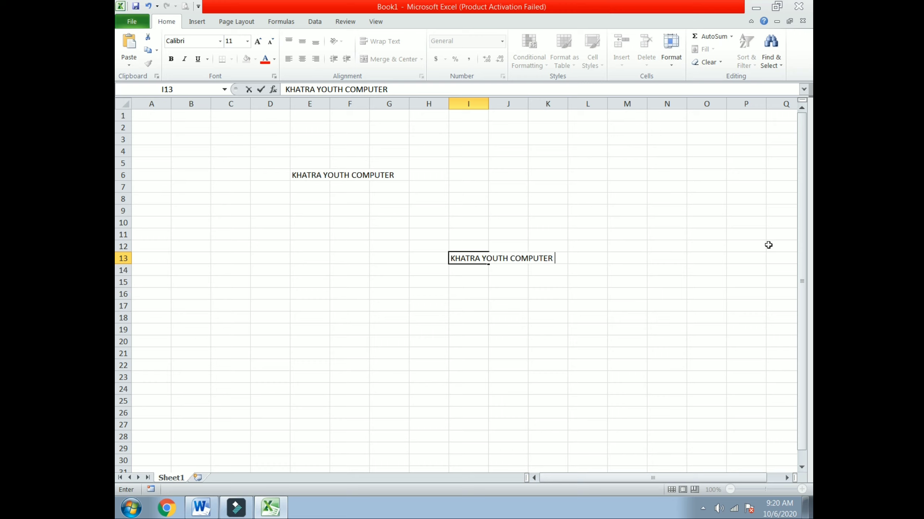
click(353, 285)
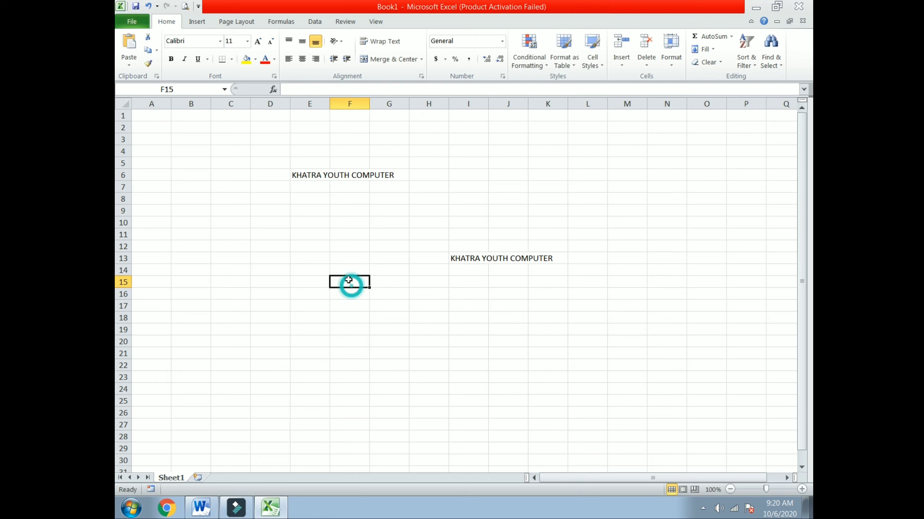
click(323, 259)
click(313, 327)
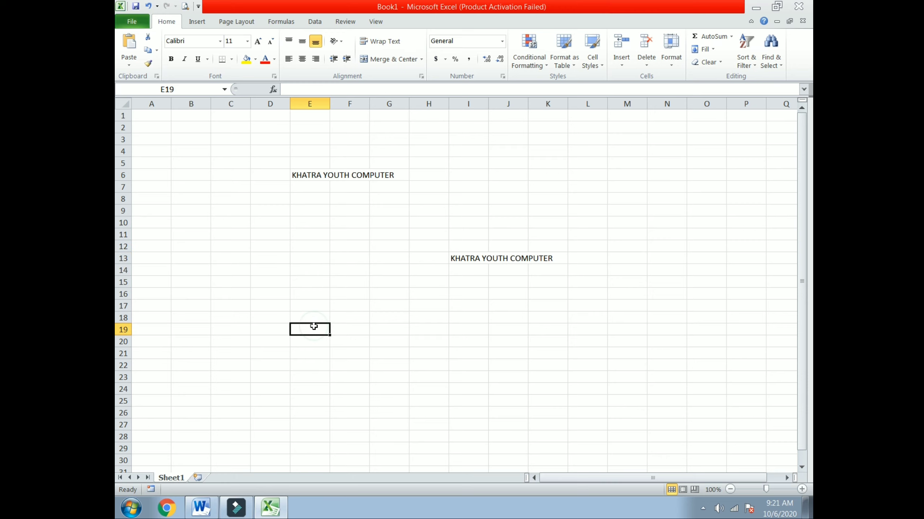
text(KYC)
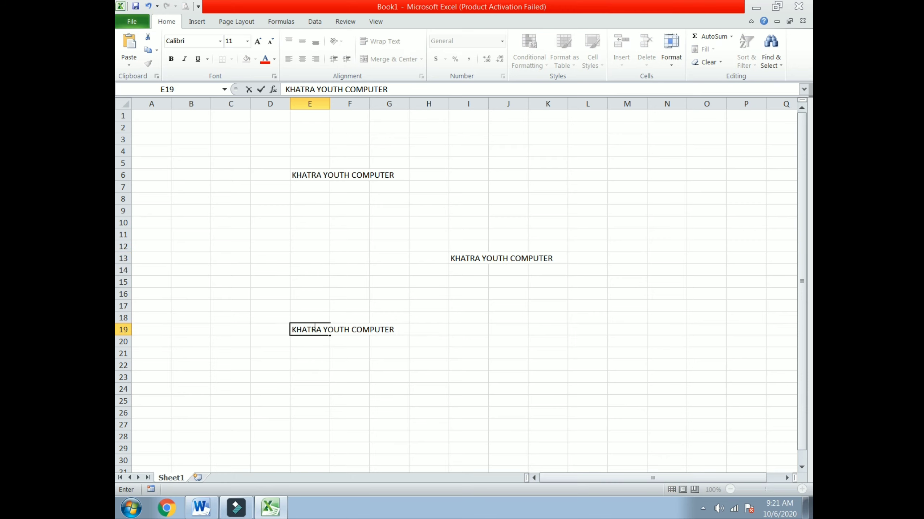
click(553, 339)
text(K)
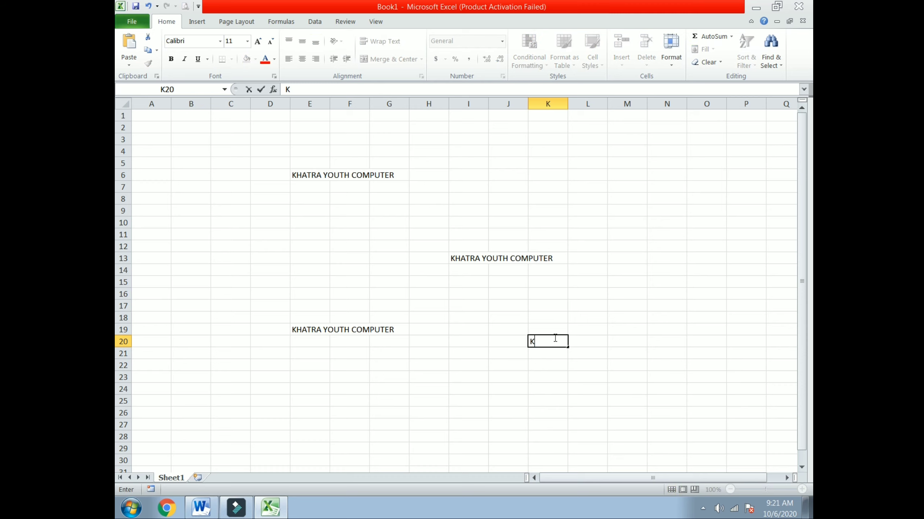
text(YC)
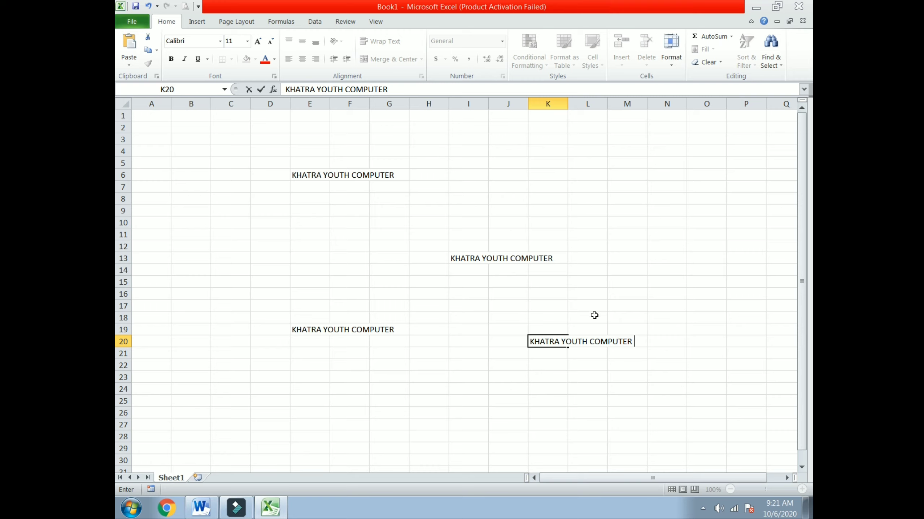
Find the KYC entry in AutoCorrect Options and delete it.
click(131, 22)
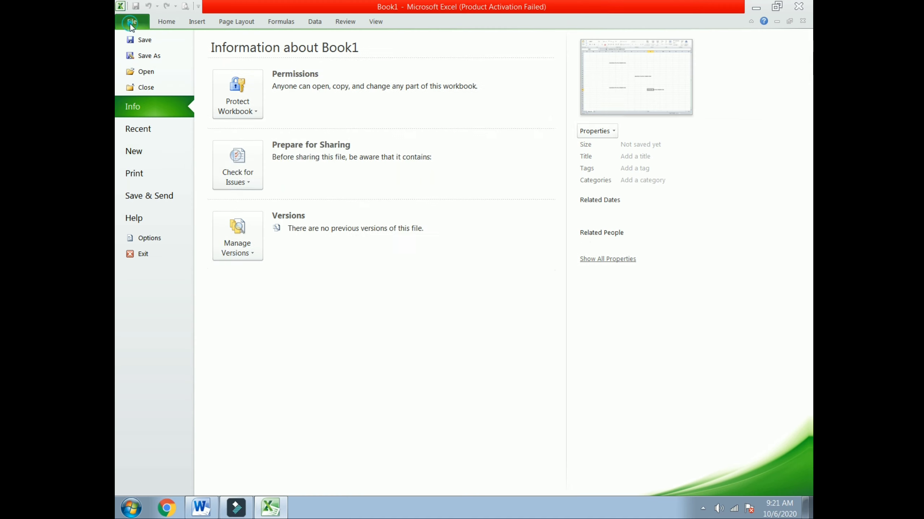
click(154, 238)
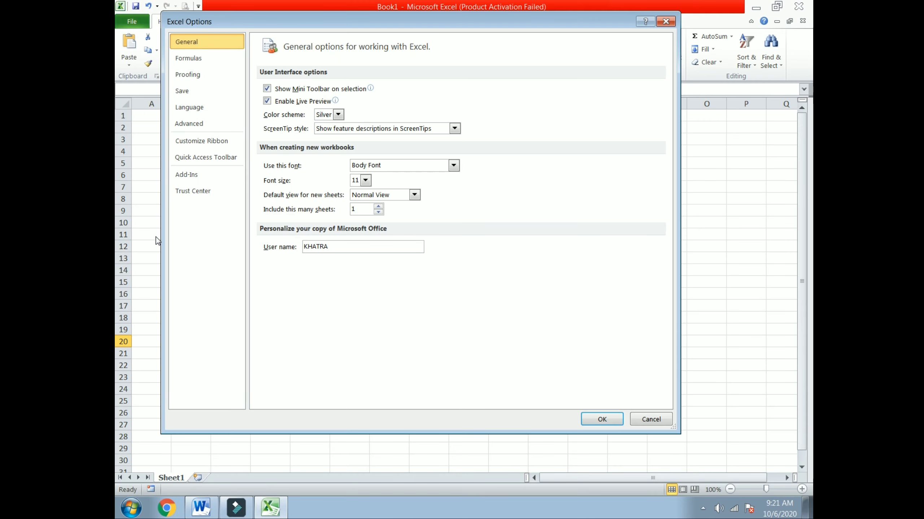
click(191, 73)
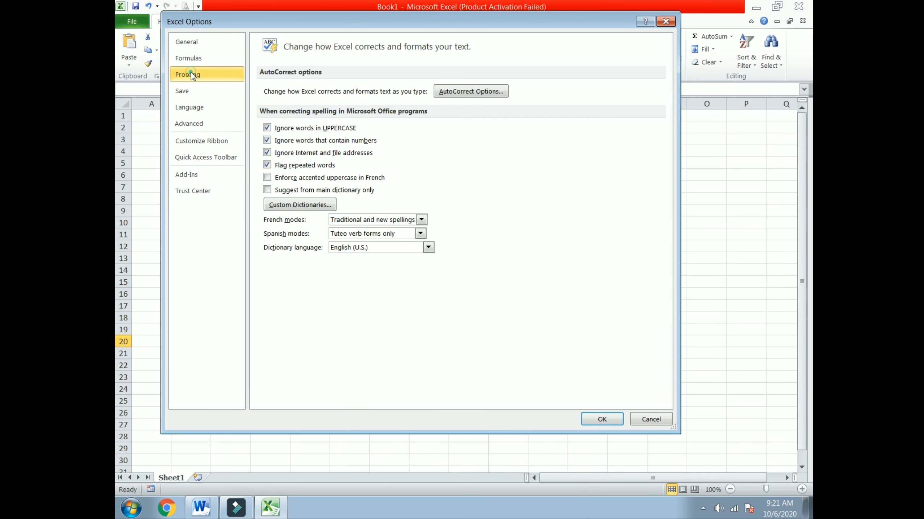
click(449, 93)
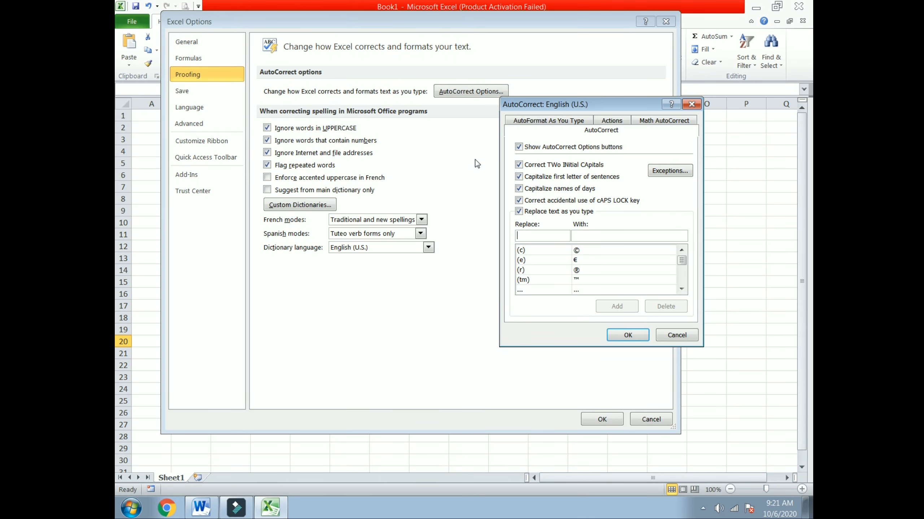
click(538, 236)
text(KYC)
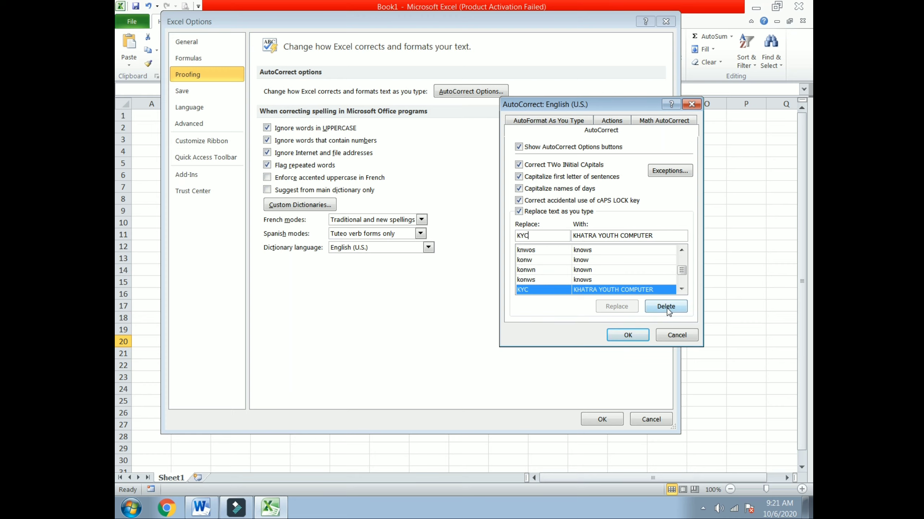
click(666, 307)
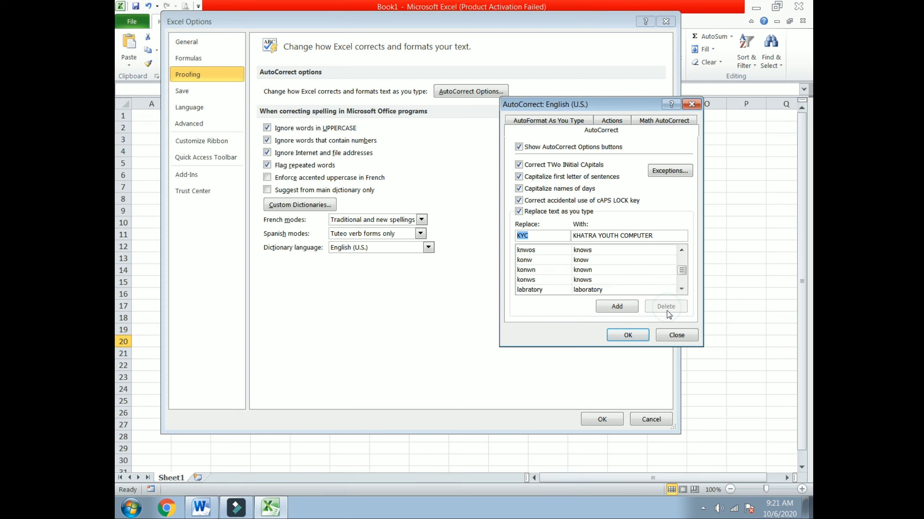
click(627, 335)
Close Excel Options, then type KYC in D13 and L6, where it stays unexpanded.
click(609, 420)
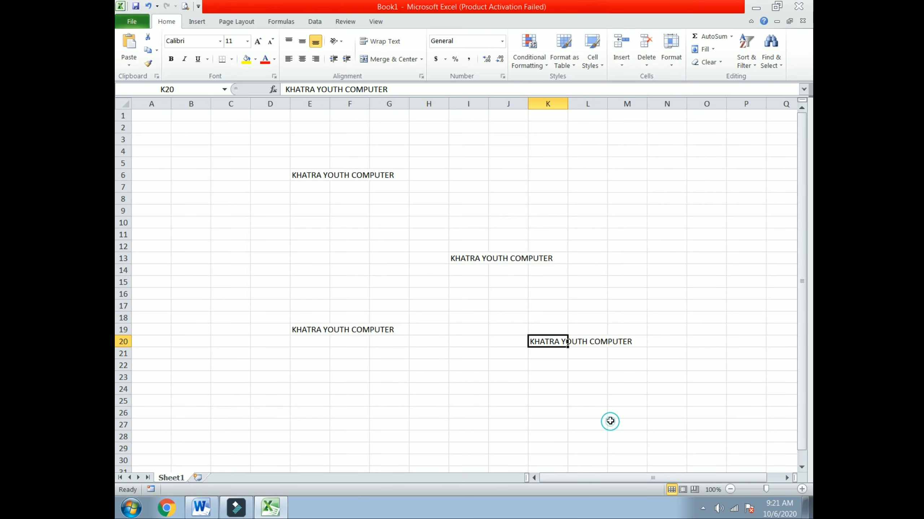
click(258, 258)
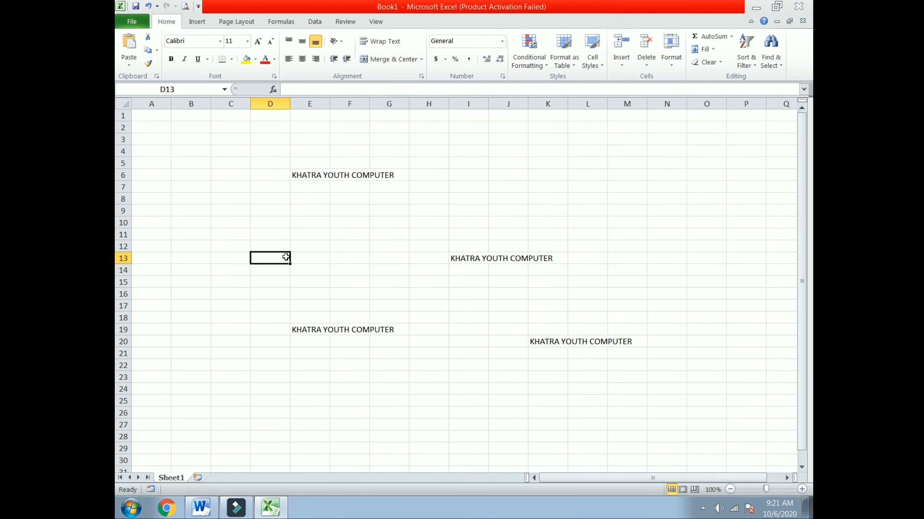
text(KYC)
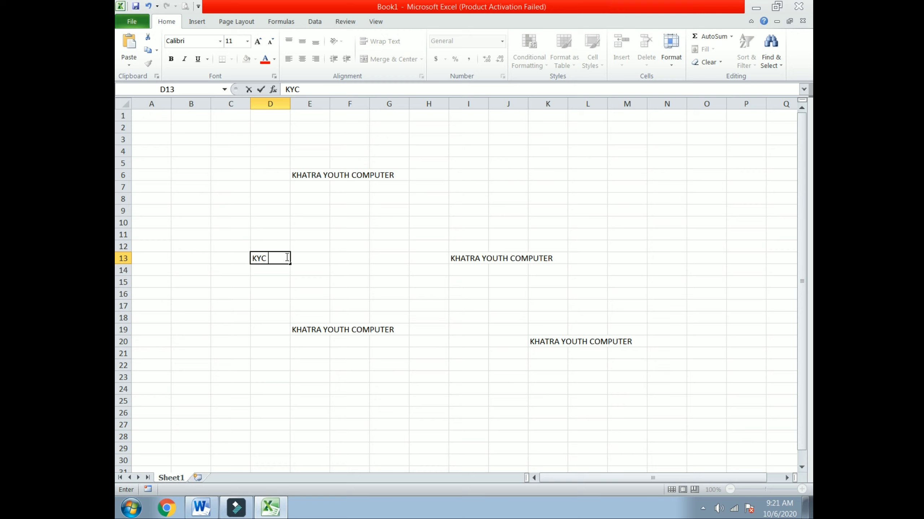
click(573, 170)
text(K)
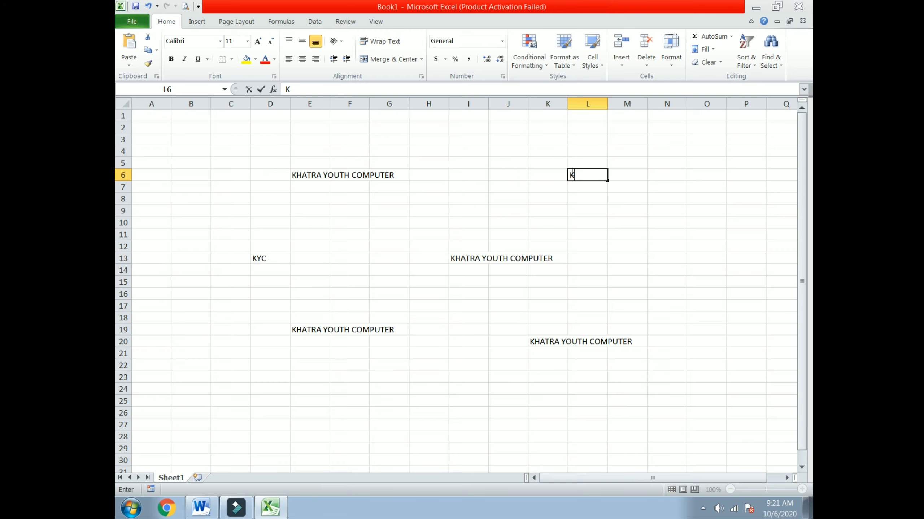
text(YC)
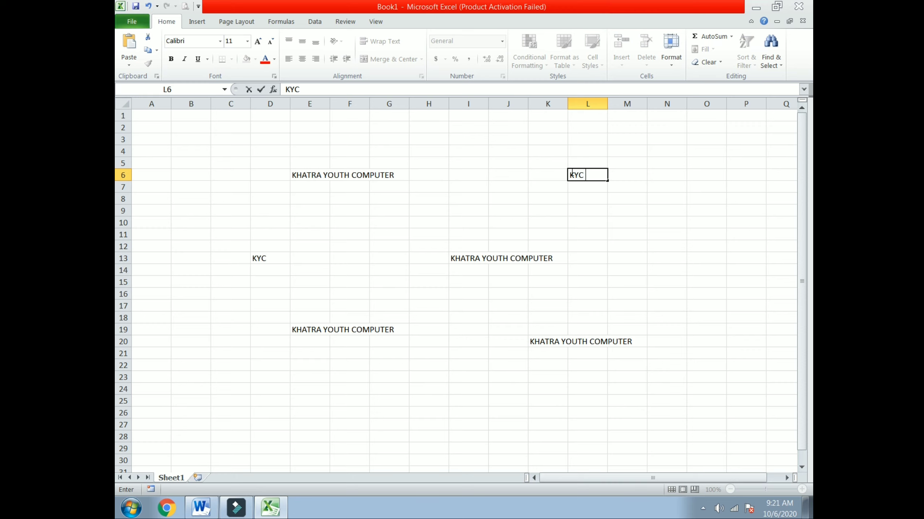
click(738, 209)
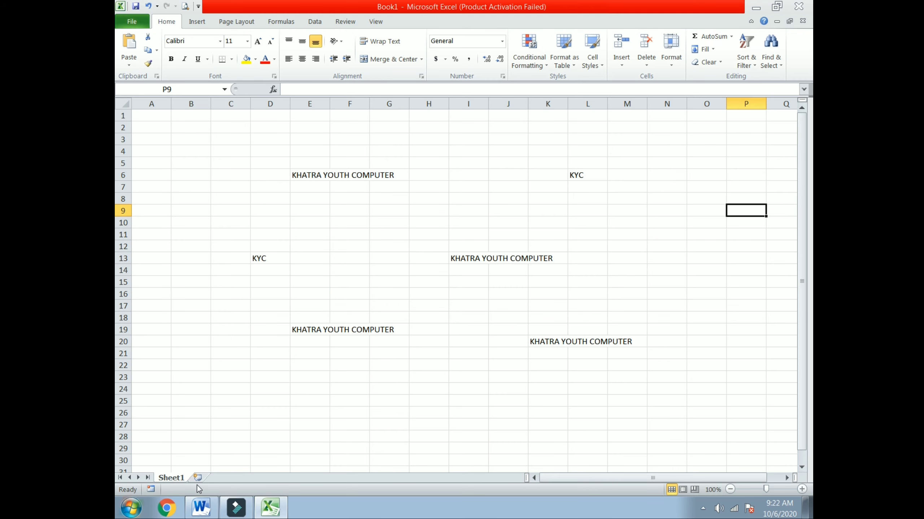
click(199, 509)
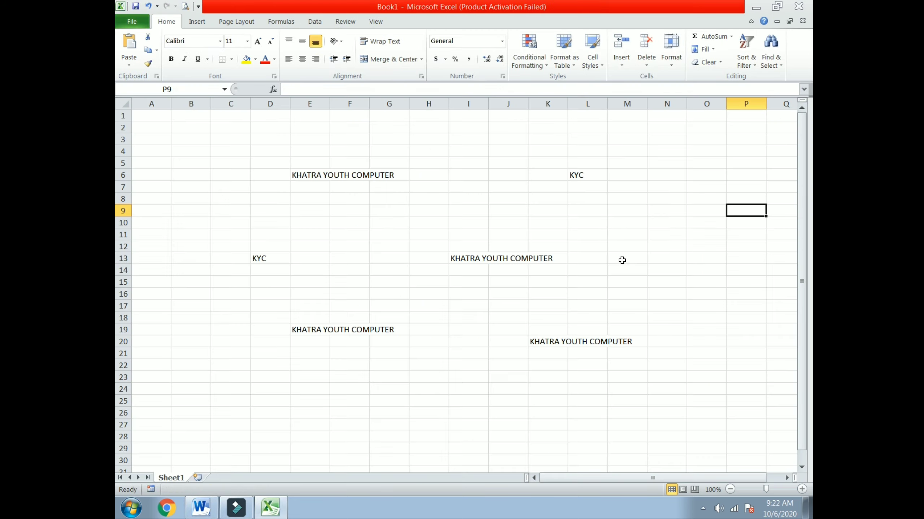
click(756, 7)
Encrypt Book1 with a password via Protect Workbook, entering and confirming the password.
click(136, 21)
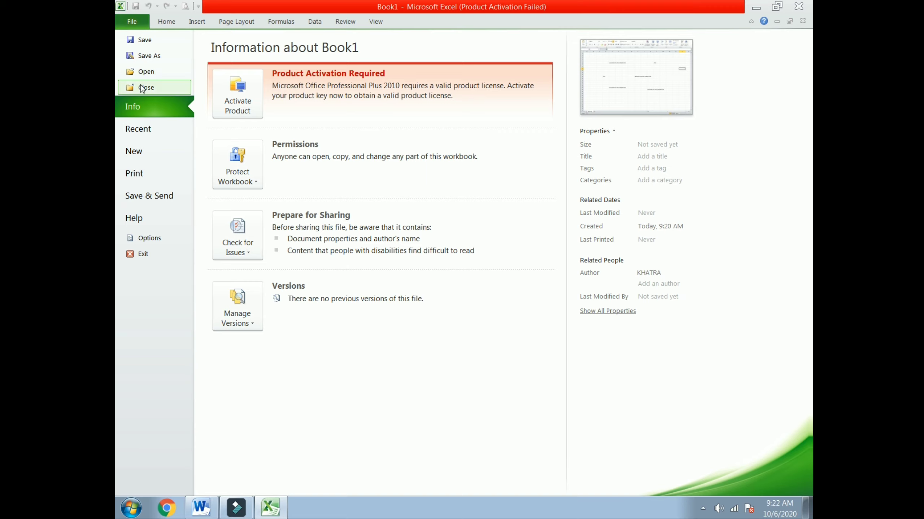
click(245, 181)
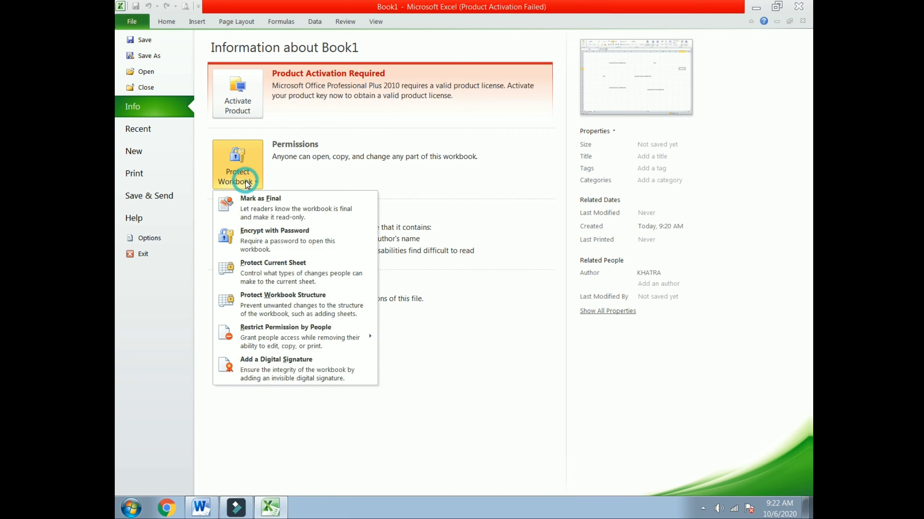
click(267, 239)
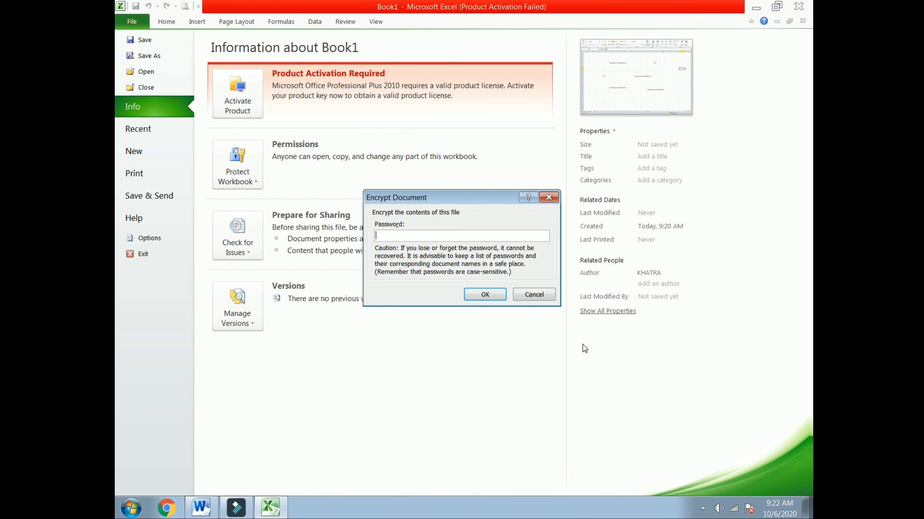
text(12345)
click(494, 299)
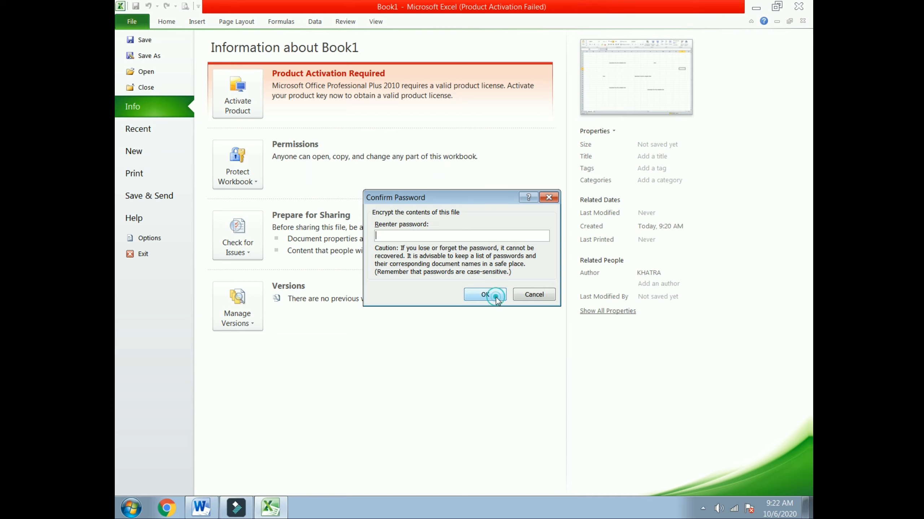
text(12345)
click(472, 295)
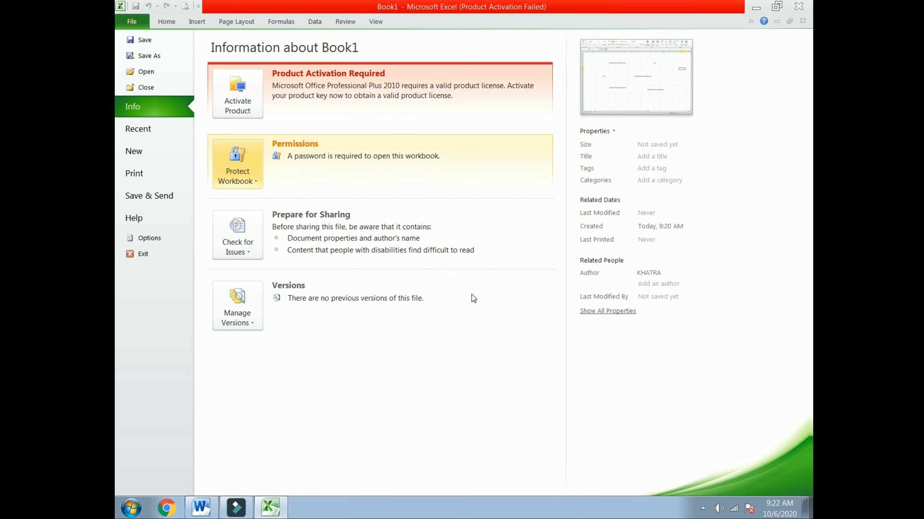
Save the encrypted workbook on the Desktop under the name 'KYC 06.10.2020'.
click(152, 41)
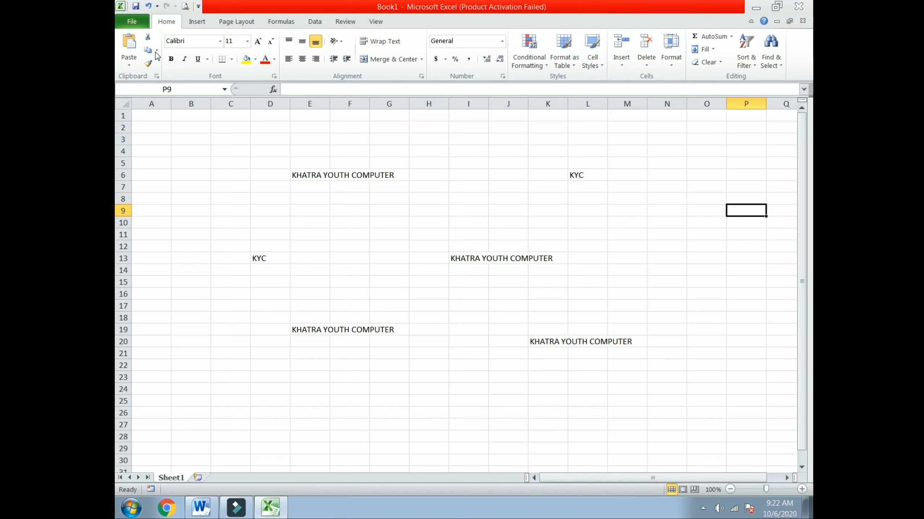
click(162, 91)
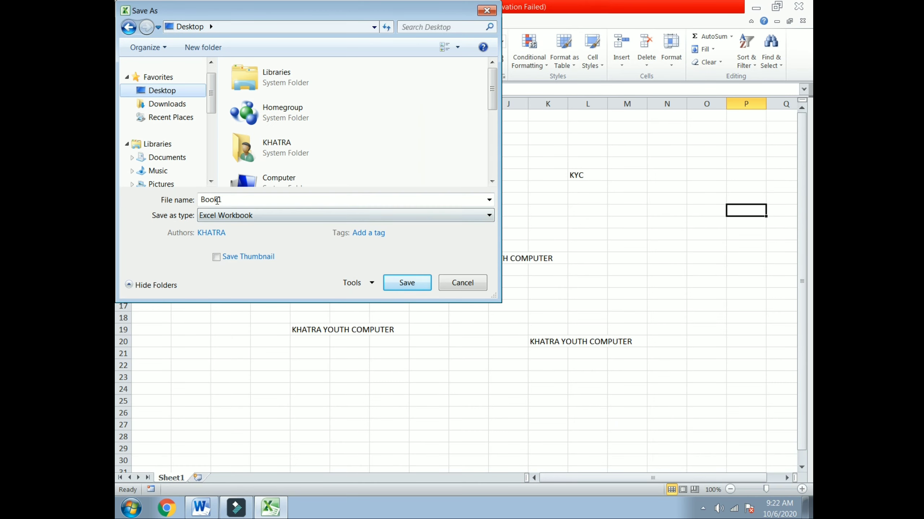
double_click(233, 200)
key(BackSpace)
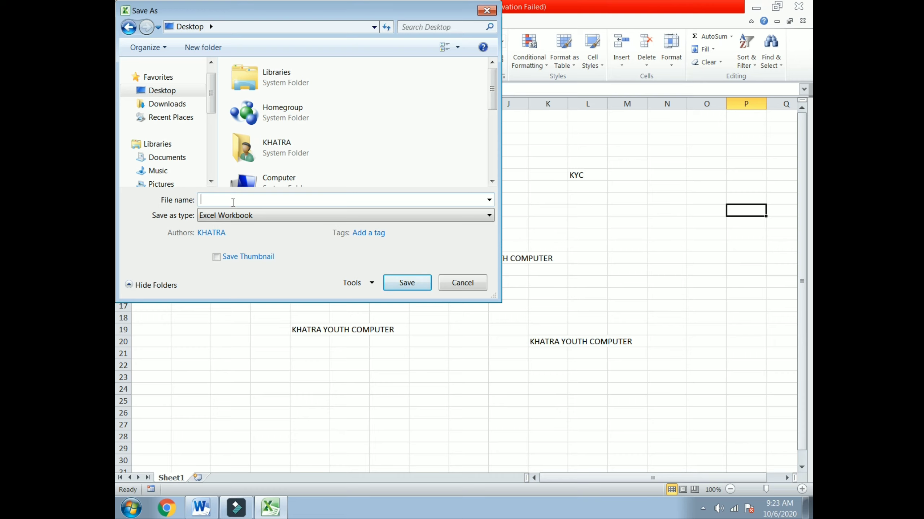
text(EXC)
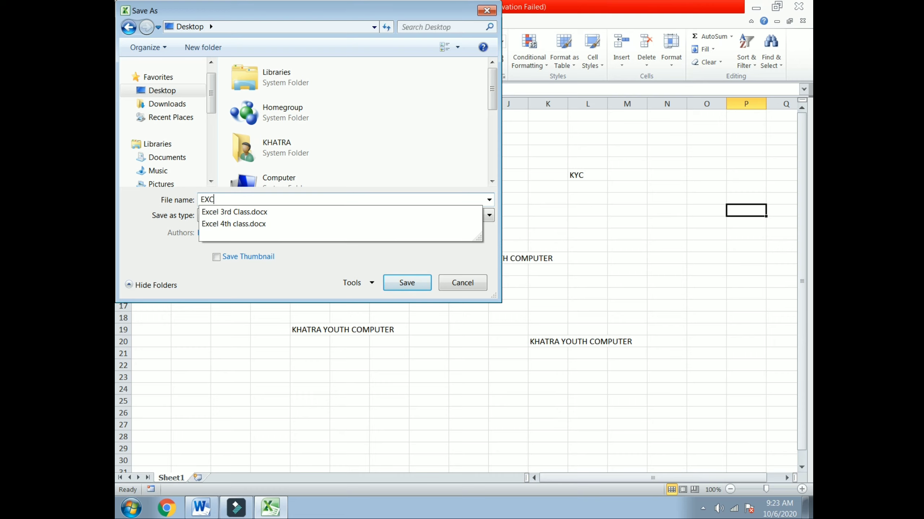
key(BackSpace)
key(BackSpace)
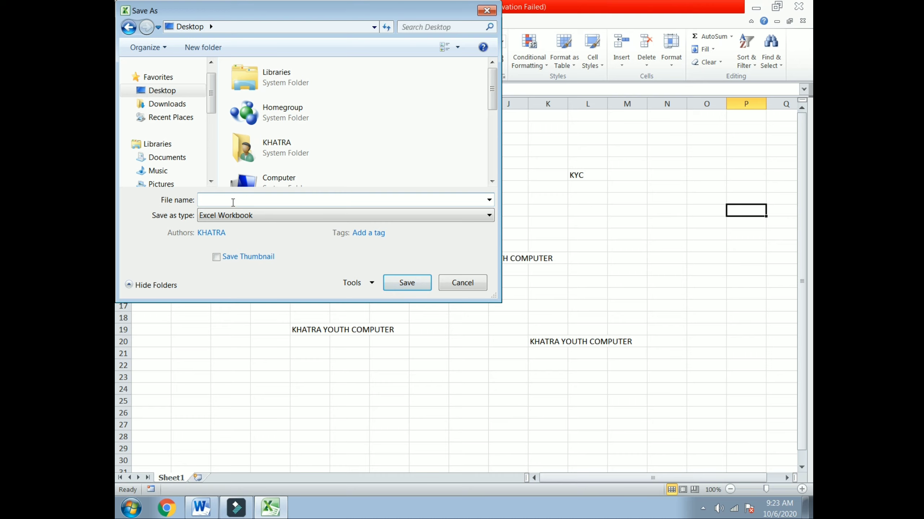
text(KYC 06.10.2020)
click(400, 285)
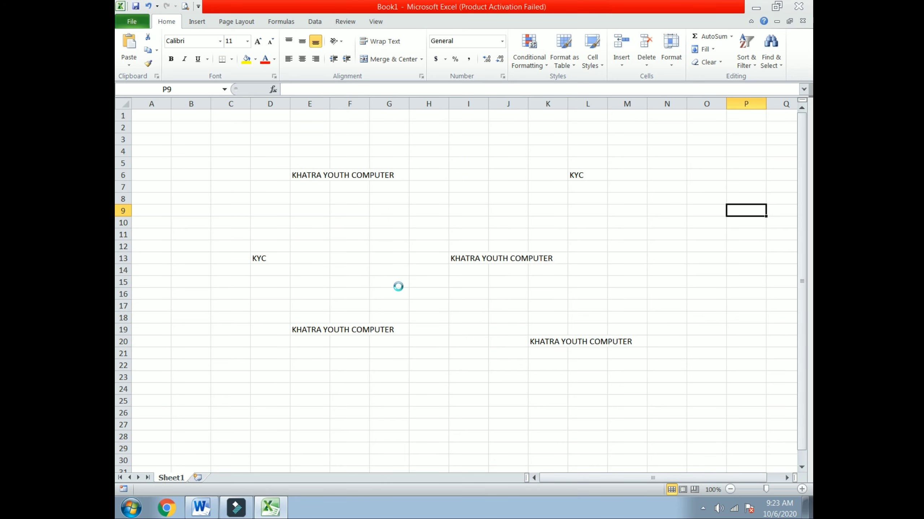
Close Excel, reopen KYC 06.10.2020 with its password, and maximize the window.
click(798, 6)
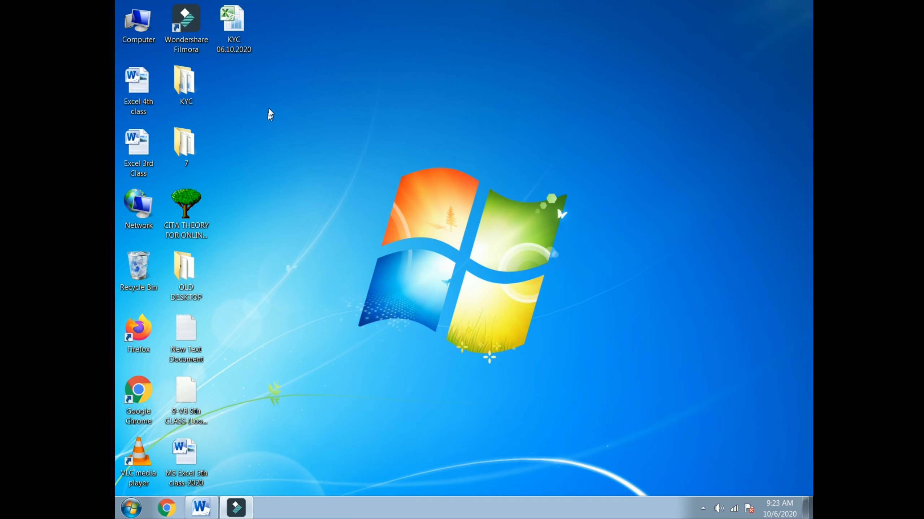
double_click(241, 43)
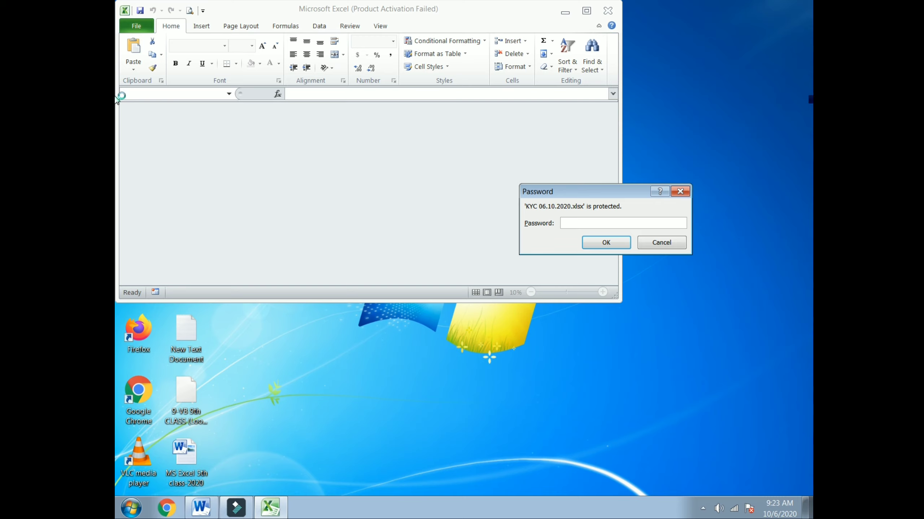
text(•••••)
click(606, 243)
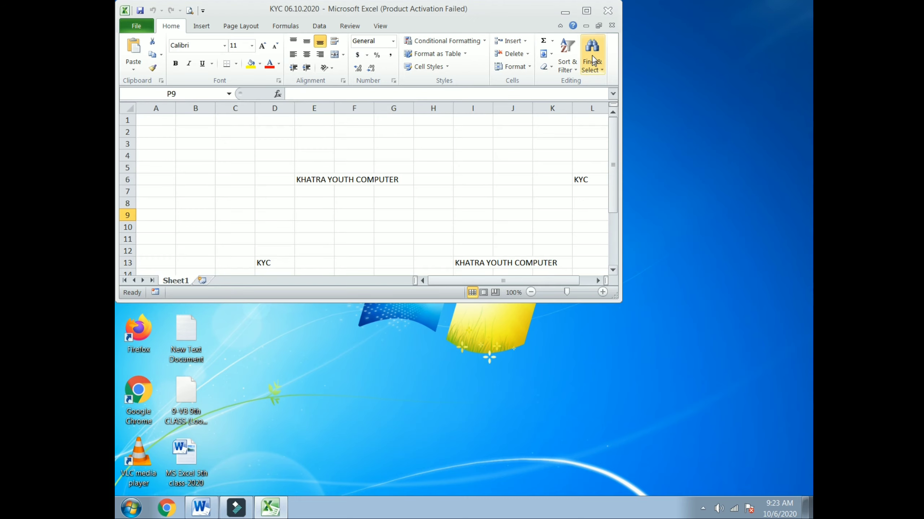
double_click(588, 6)
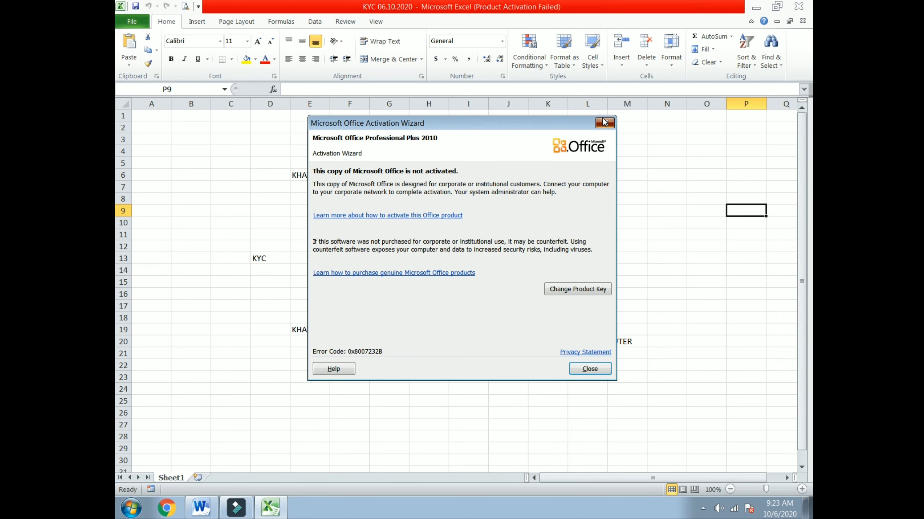
click(604, 123)
Close and reopen KYC 06.10.2020 again, entering the workbook password.
click(799, 6)
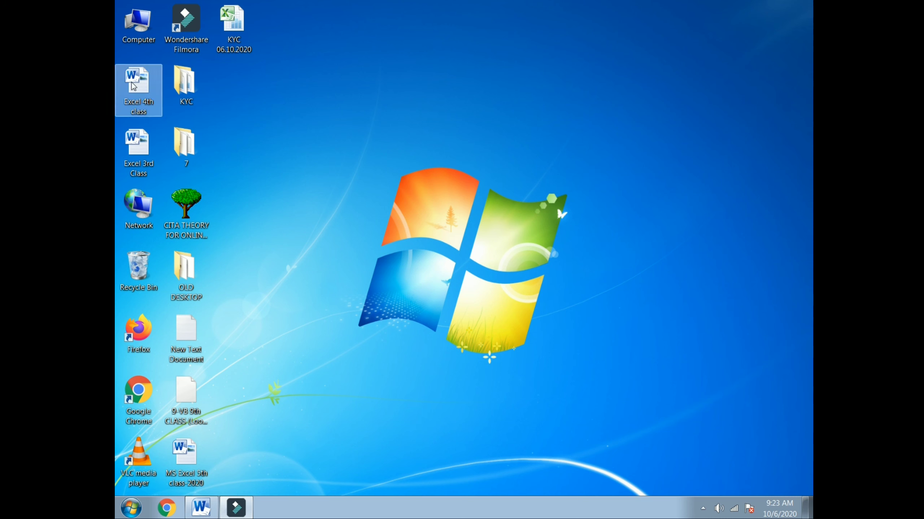
double_click(232, 40)
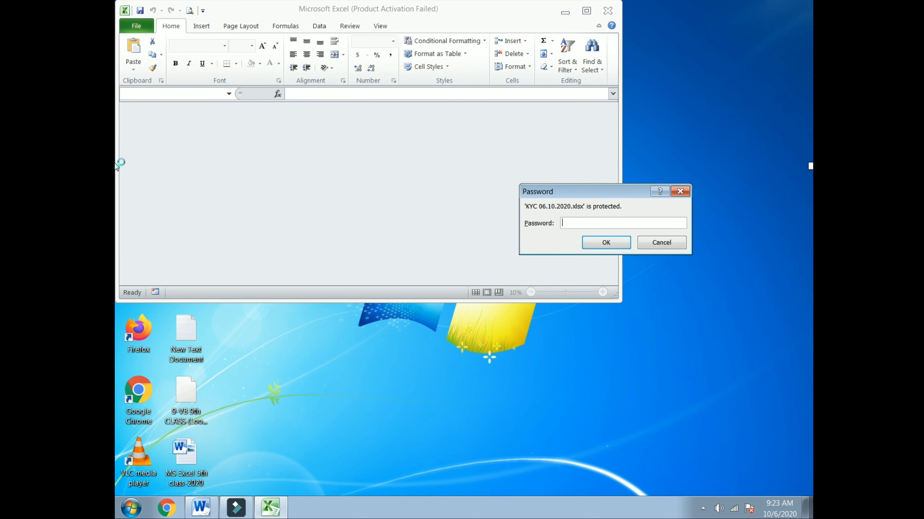
text(12345)
click(611, 242)
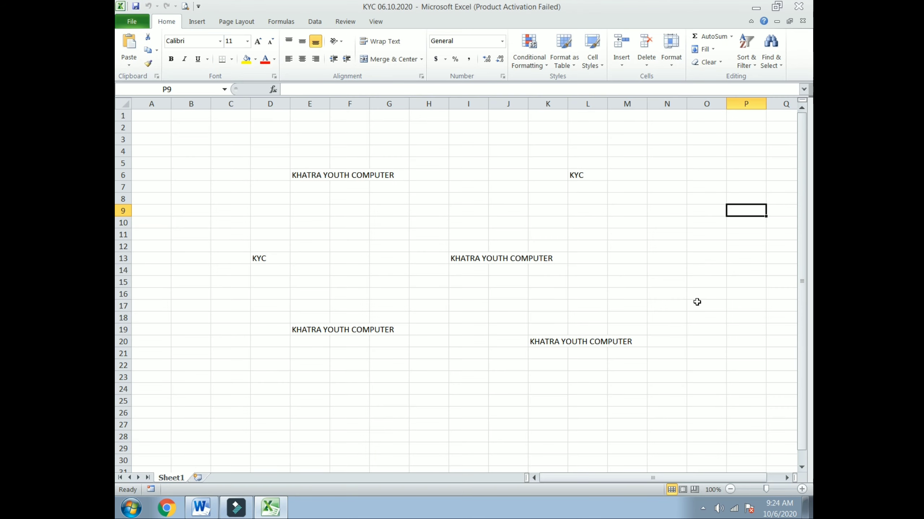
Reopen KYC 06.10.2020 once more, retyping the mistyped password, and maximize it.
click(798, 6)
double_click(233, 22)
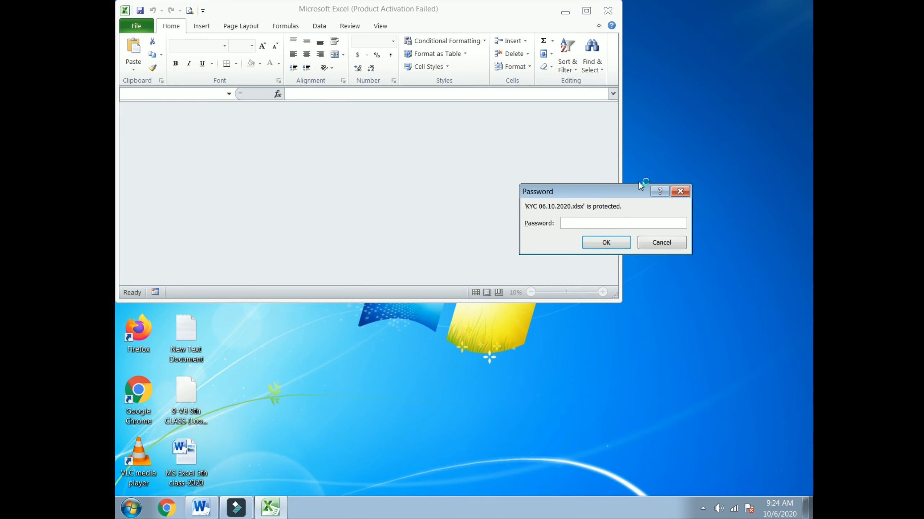
text(*****)
key(BackSpace)
key(BackSpace)
key(BackSpace)
key(BackSpace)
key(BackSpace)
text(*****)
click(604, 244)
click(587, 10)
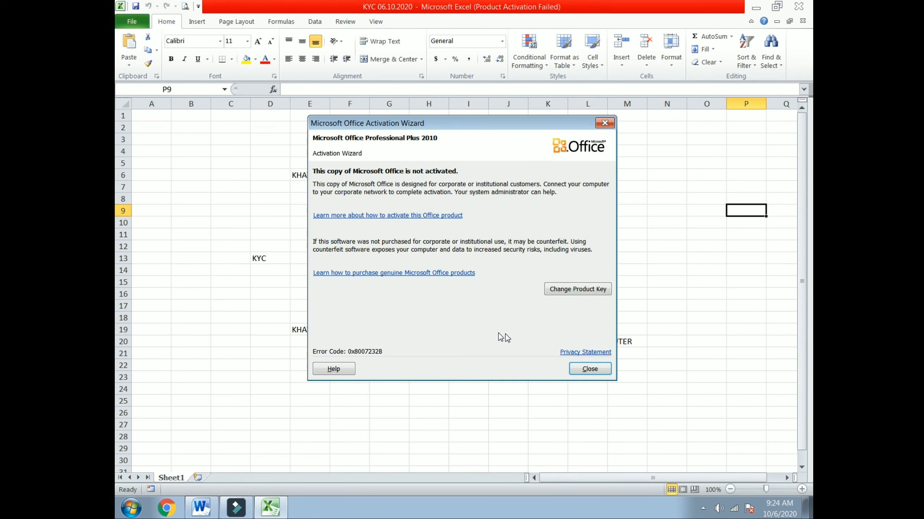
click(605, 123)
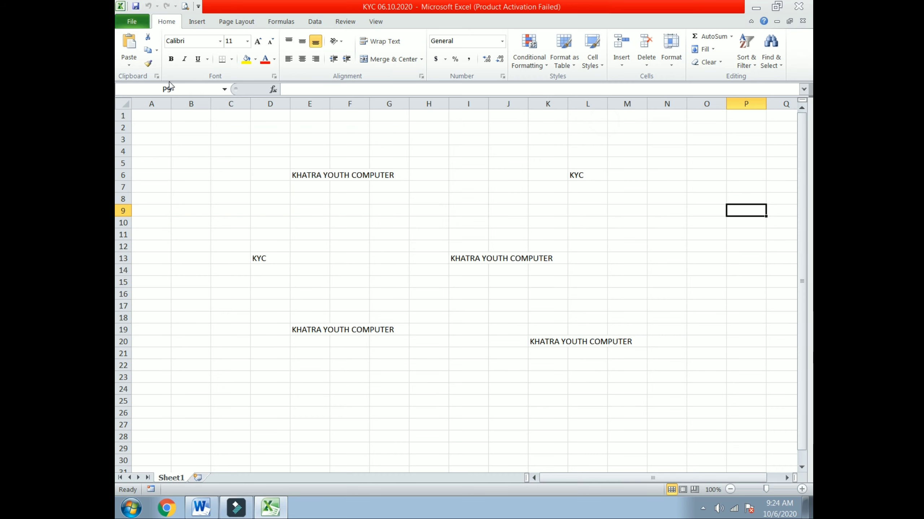
Clear the Encrypt with Password entry for KYC 06.10.2020 and save the workbook.
click(137, 22)
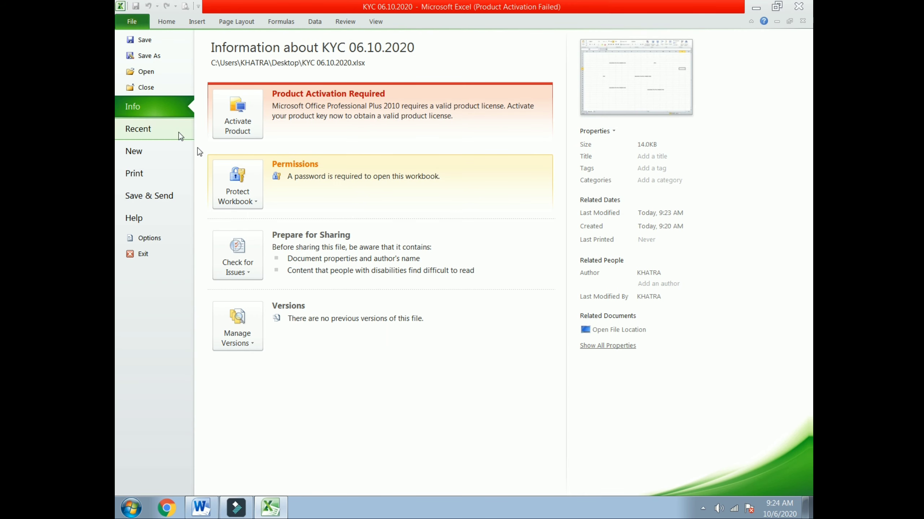
click(245, 191)
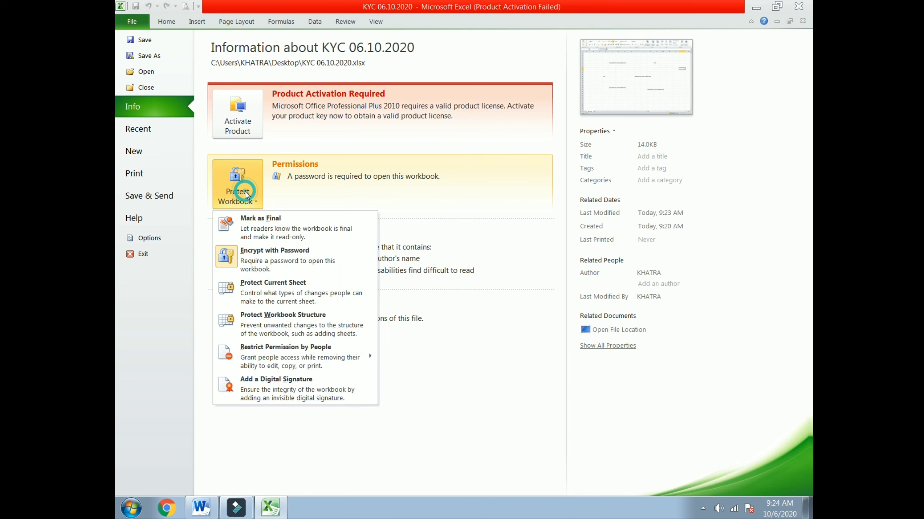
click(266, 254)
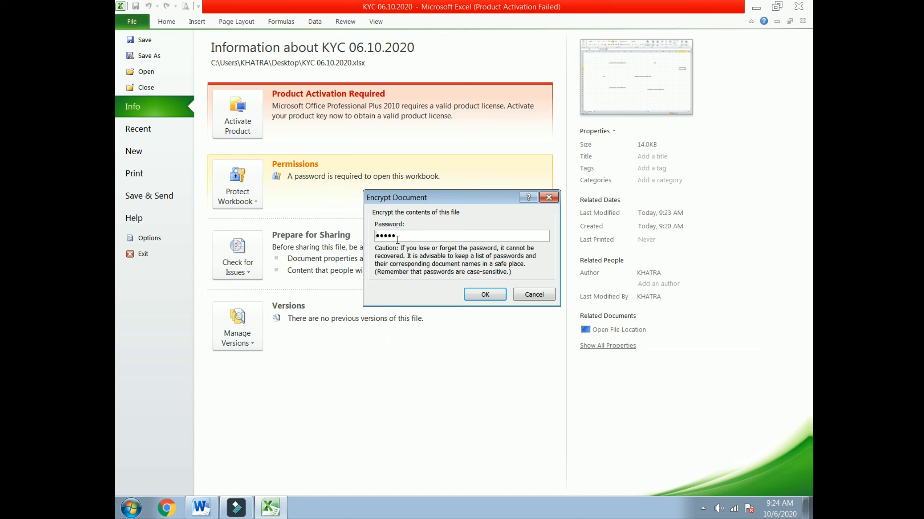
drag(412, 238, 352, 236)
key(BackSpace)
click(485, 294)
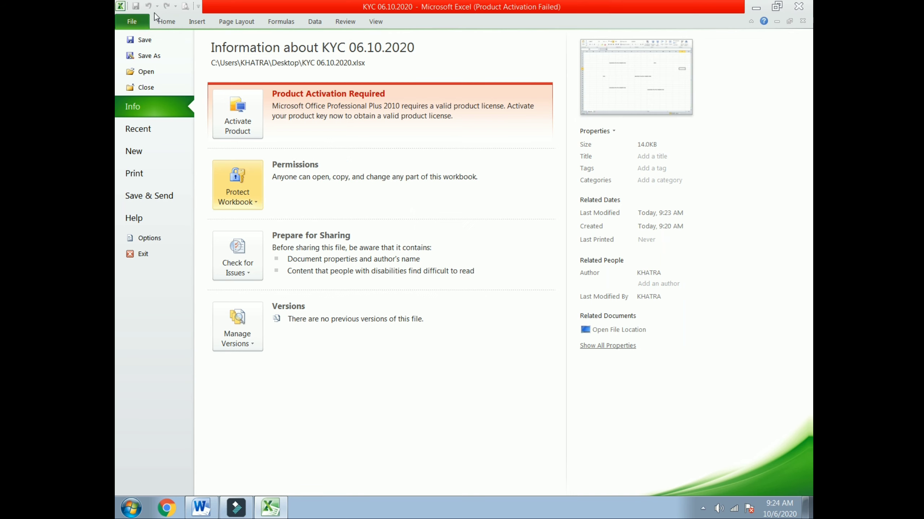
click(154, 39)
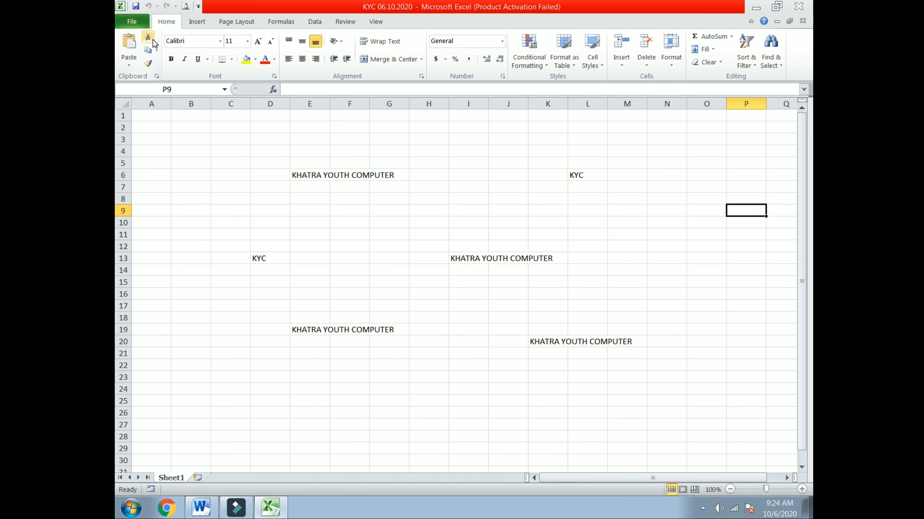
Close Excel, then reopen and close KYC 06.10.2020 to confirm no password is asked.
key(alt+F4)
double_click(233, 25)
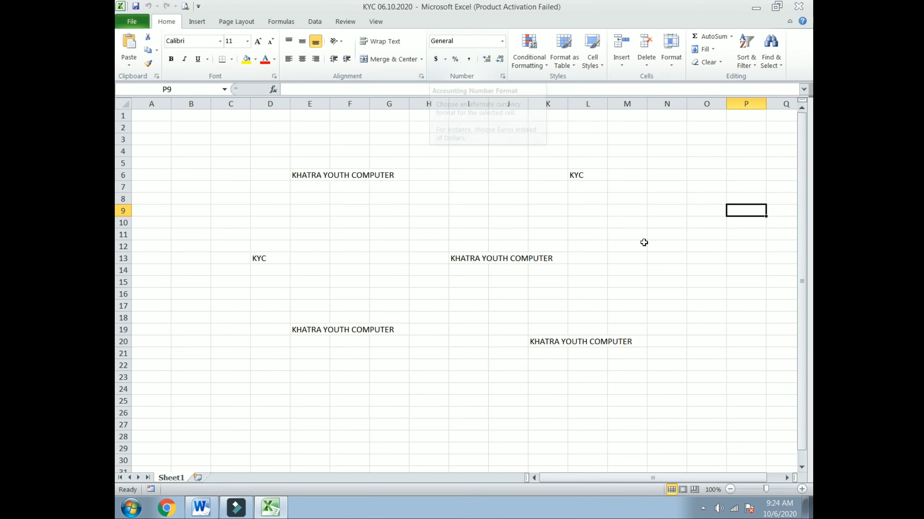
click(643, 243)
click(799, 6)
View the MS Excel 5th class-2020 Word notes, then launch Excel 2010 with a blank workbook.
double_click(185, 455)
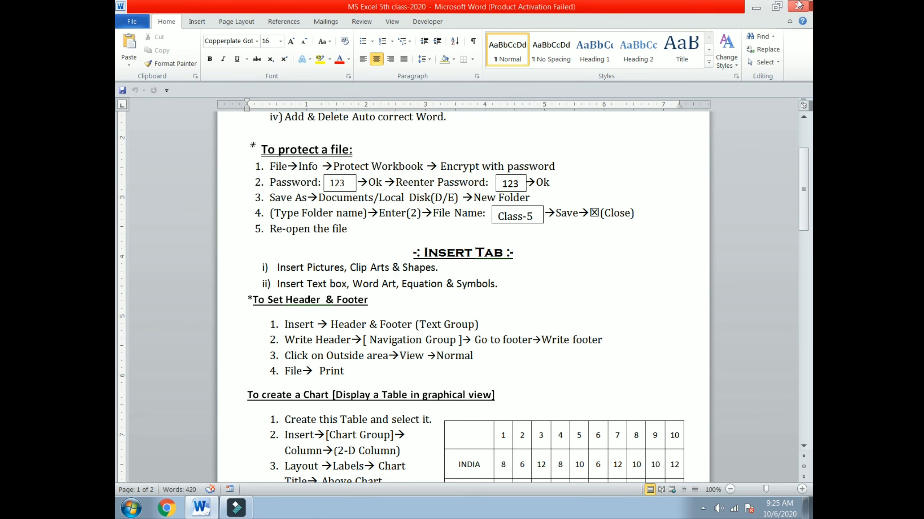
click(756, 7)
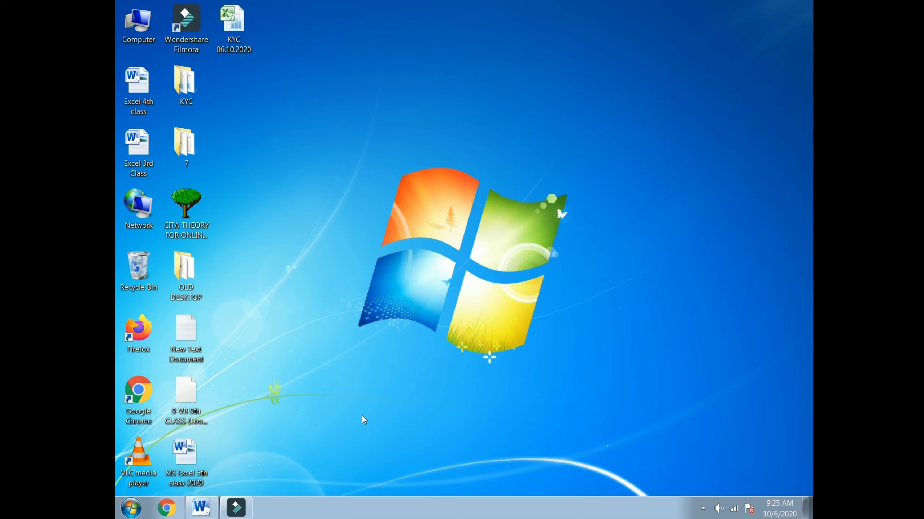
click(131, 509)
click(196, 135)
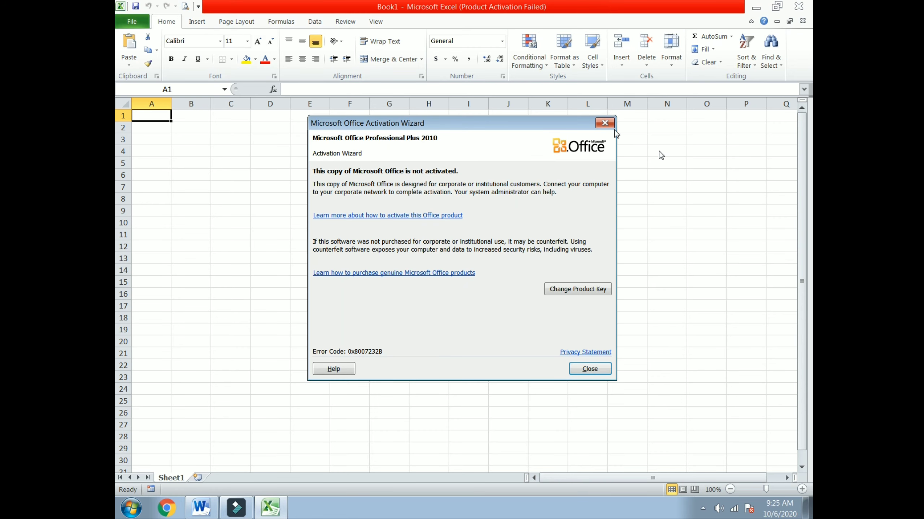
Insert the Tulips photo from Sample Pictures into the blank sheet.
click(599, 121)
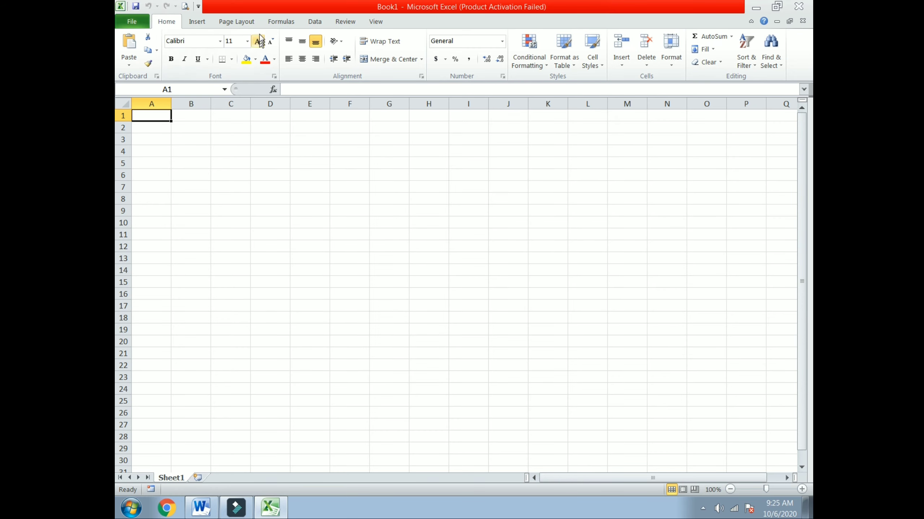
click(197, 22)
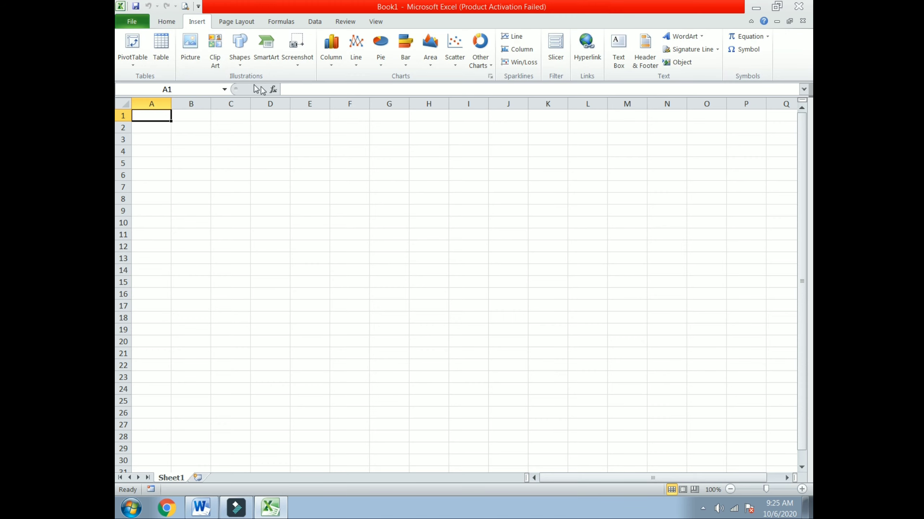
click(191, 55)
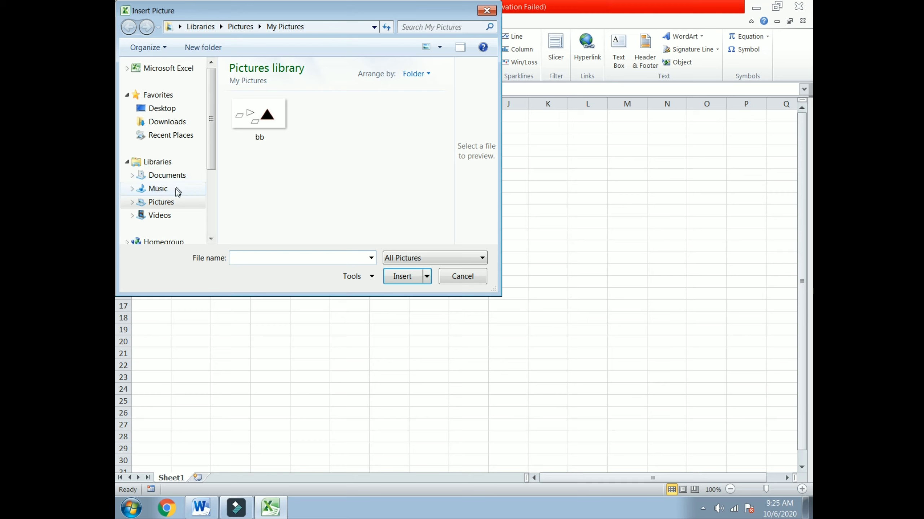
click(181, 204)
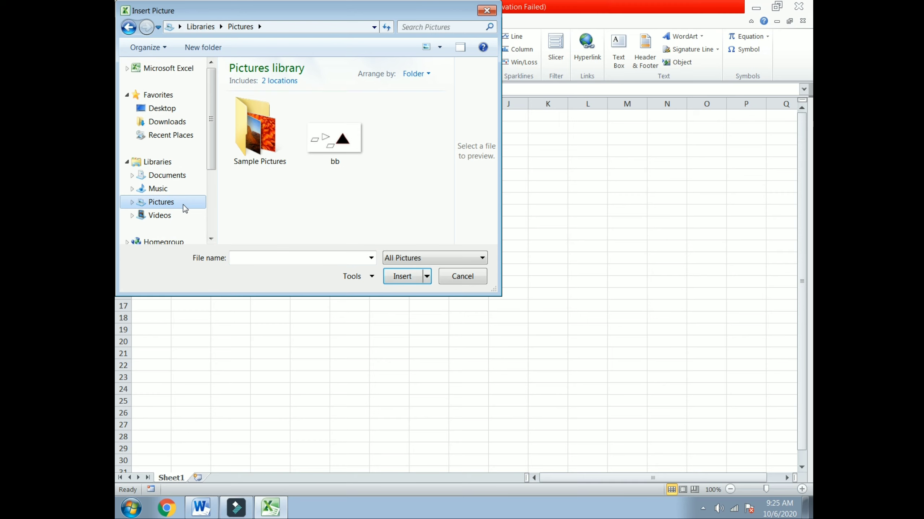
click(262, 135)
double_click(263, 135)
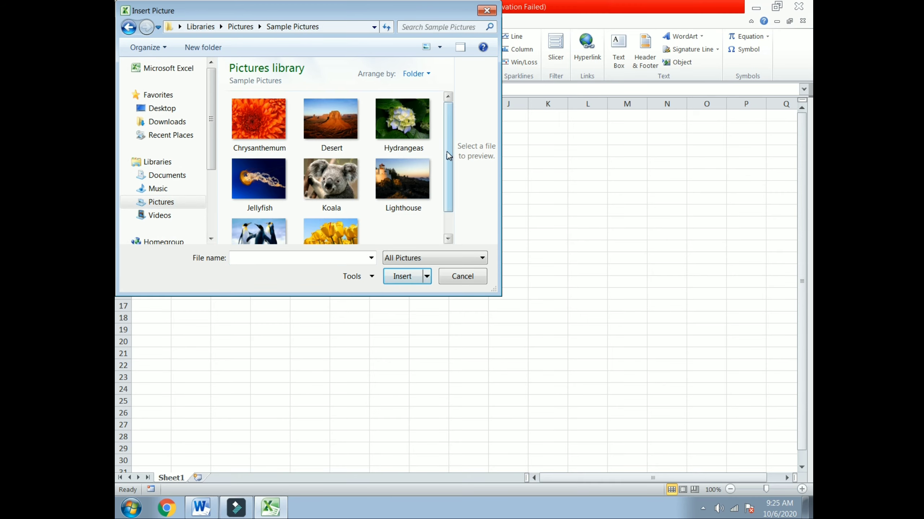
scroll(448, 156, down, 2)
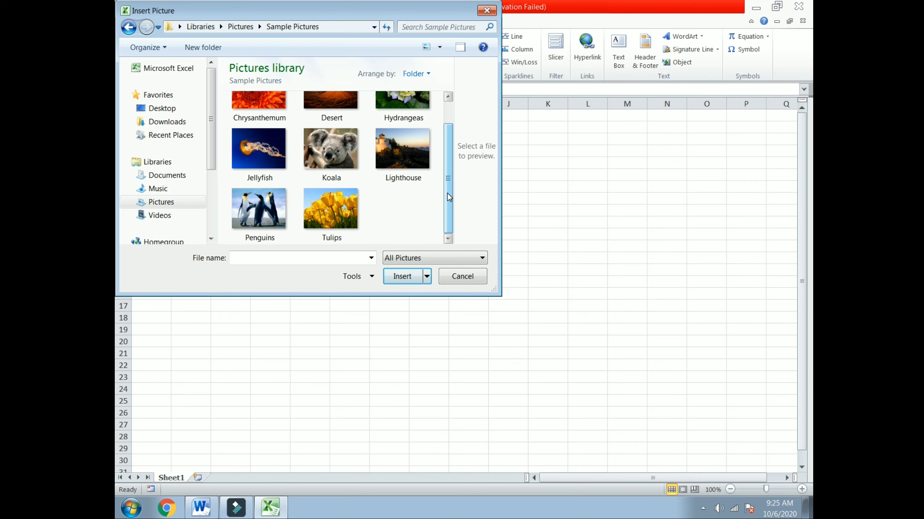
click(325, 207)
click(403, 275)
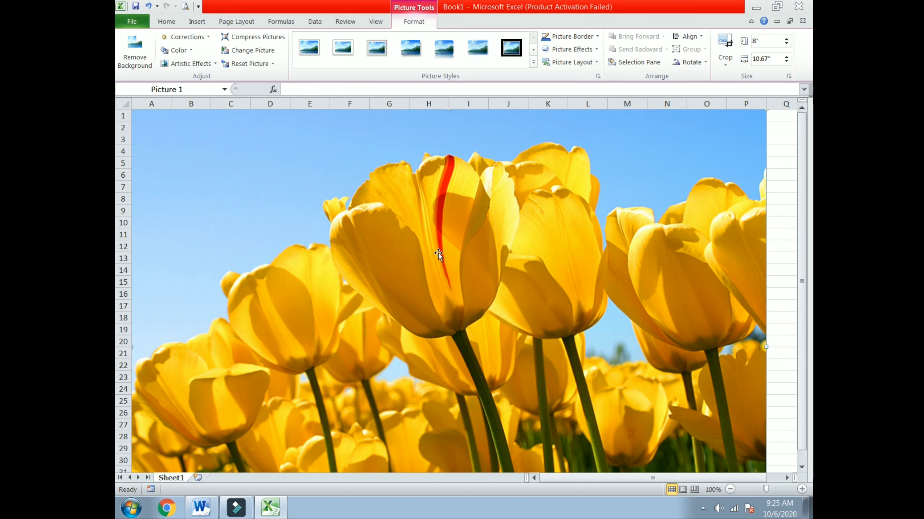
Select the tulip photo, then deselect it by clicking cell D46 below.
click(201, 22)
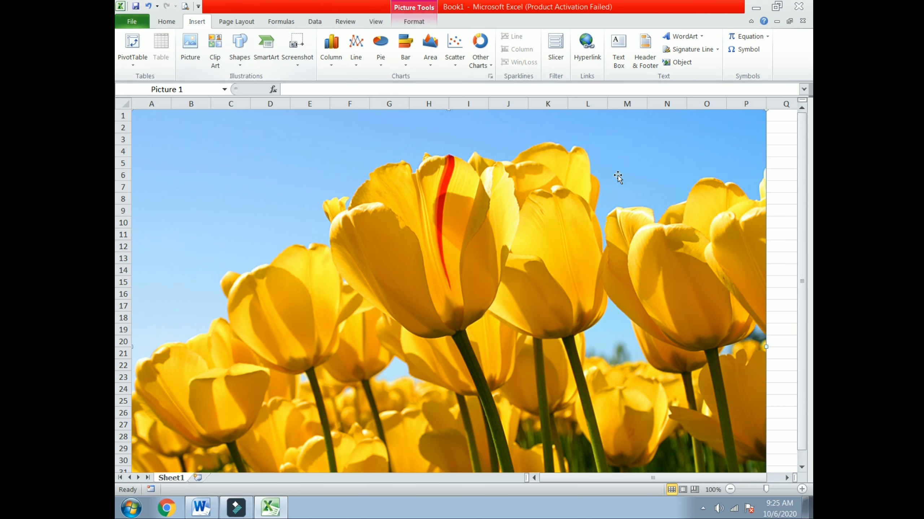
scroll(616, 177, down, 3)
click(414, 21)
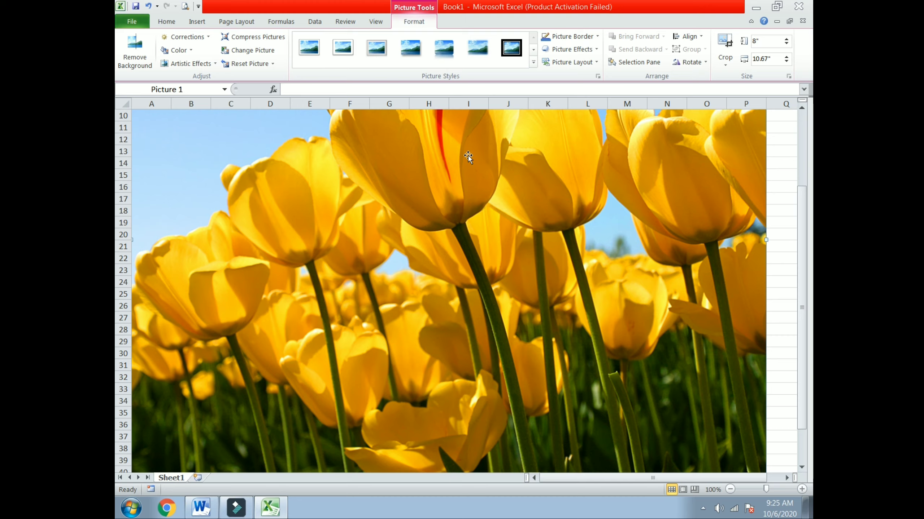
scroll(472, 182, down, 7)
click(271, 297)
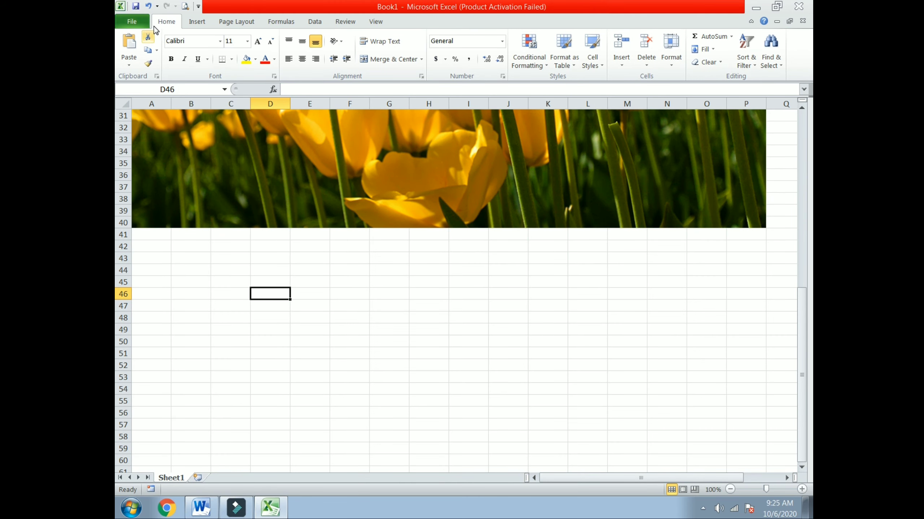
Search the Clip Art panel for COMPUTER instead of animal.
click(196, 25)
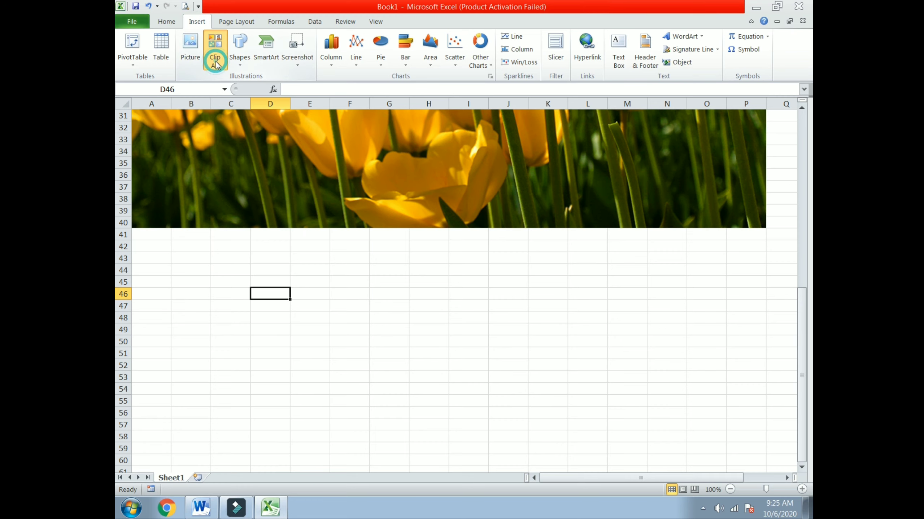
click(215, 64)
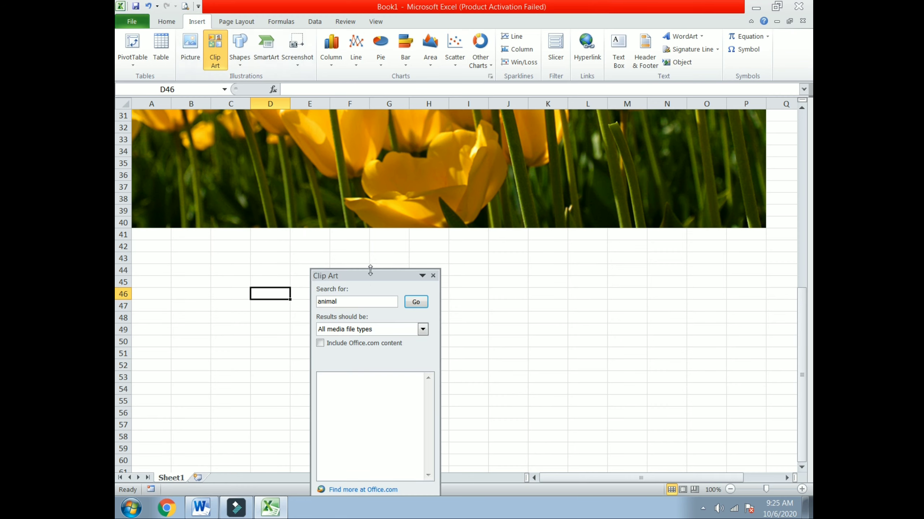
drag(371, 278, 711, 218)
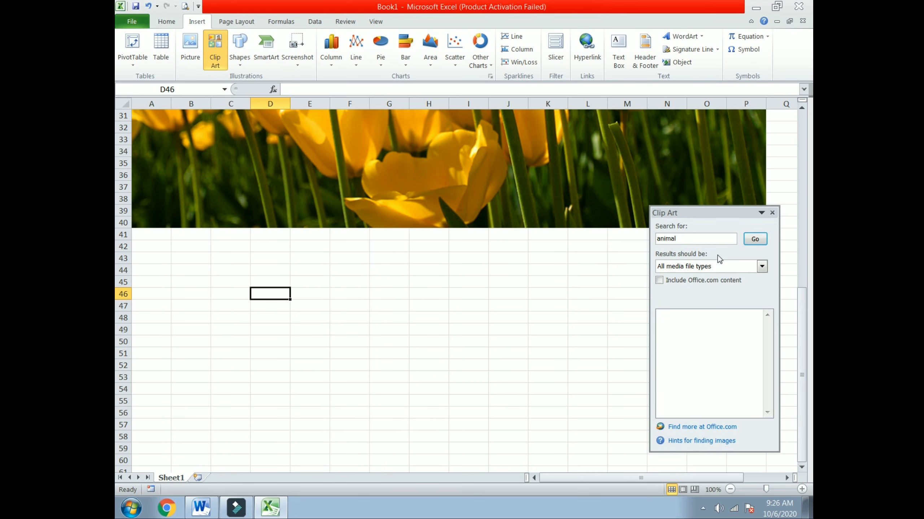
double_click(685, 239)
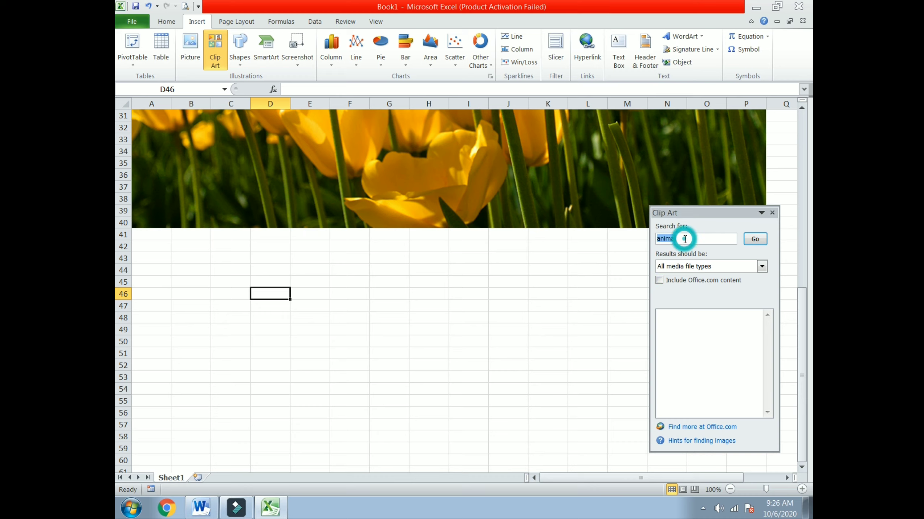
key(BackSpace)
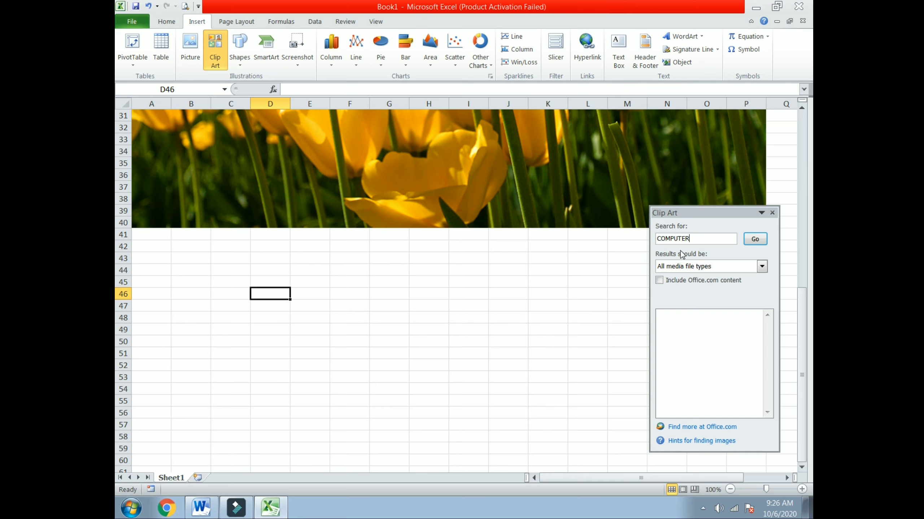
click(755, 239)
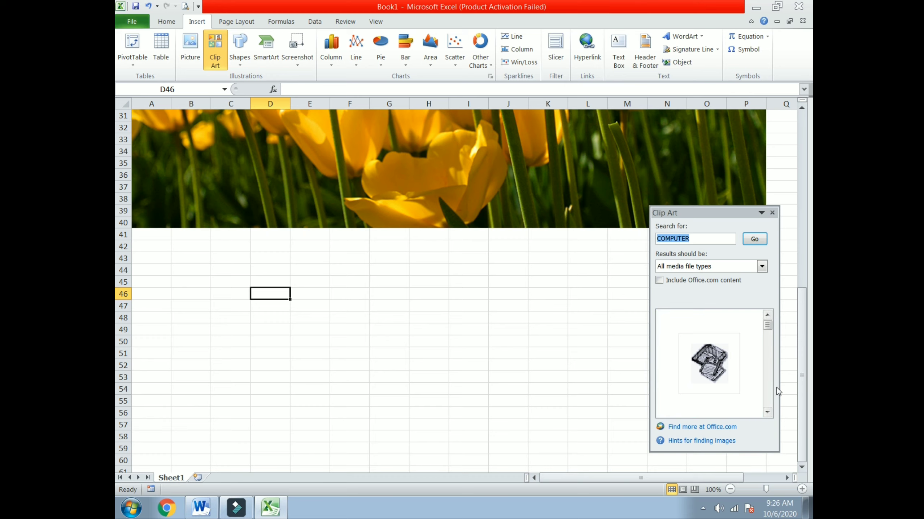
Insert the colourful computer clip and the pale yellow computer clip below the photo.
drag(767, 326, 771, 341)
click(724, 355)
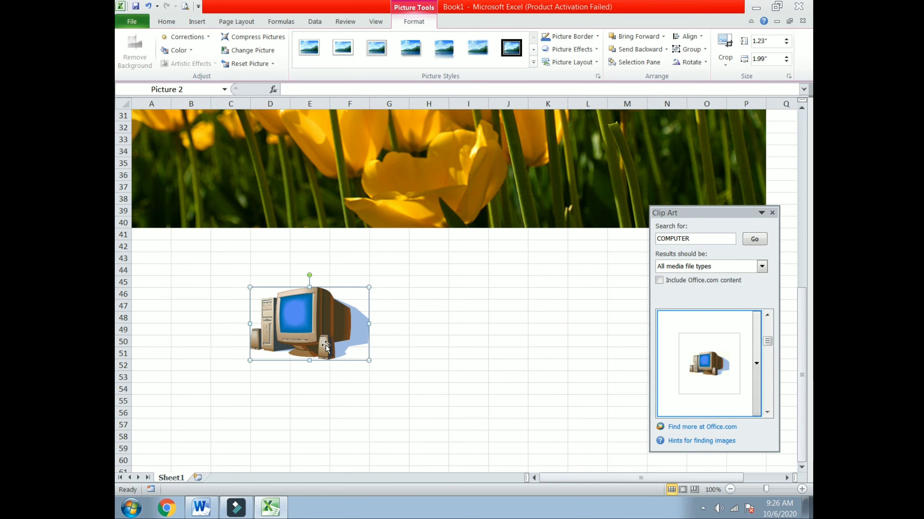
click(390, 411)
drag(770, 345, 770, 361)
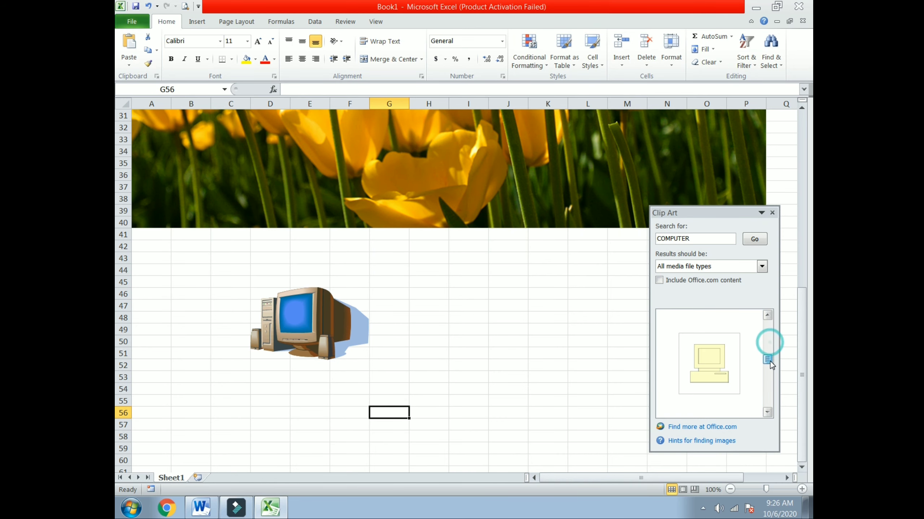
click(708, 366)
scroll(509, 350, down, 3)
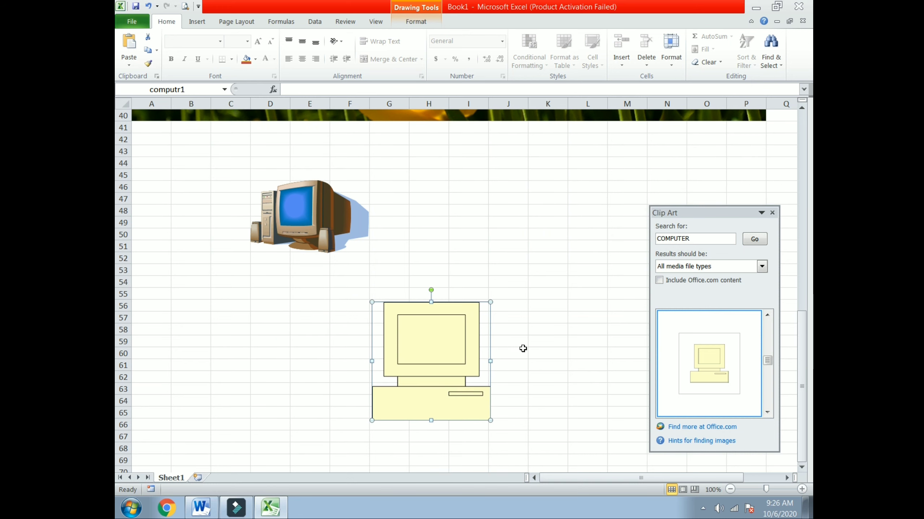
scroll(579, 279, up, 2)
click(490, 237)
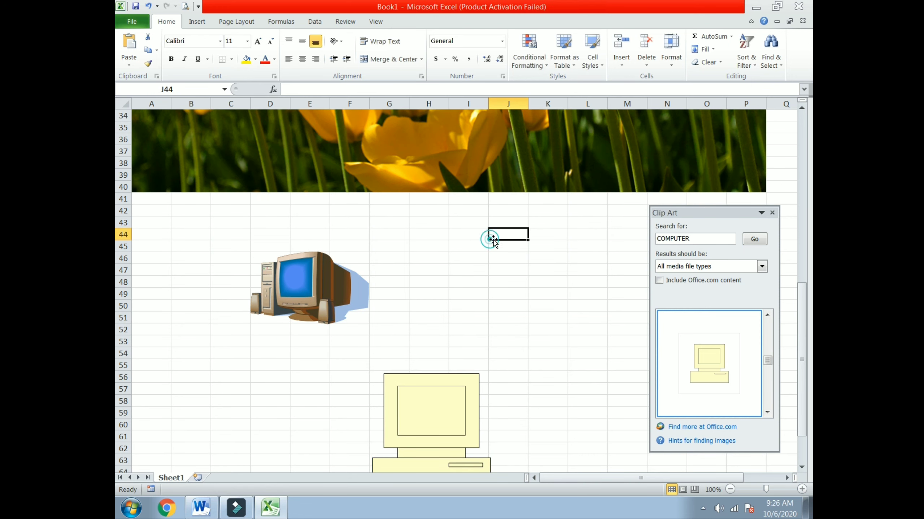
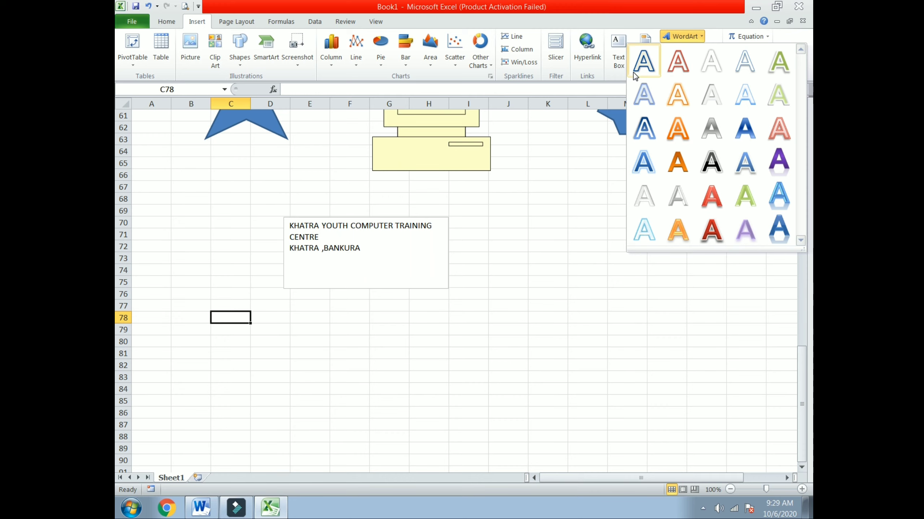
Insert a first-style WordArt reading 'KHATRA YOUTH COMPUTER' below the address text box.
click(641, 67)
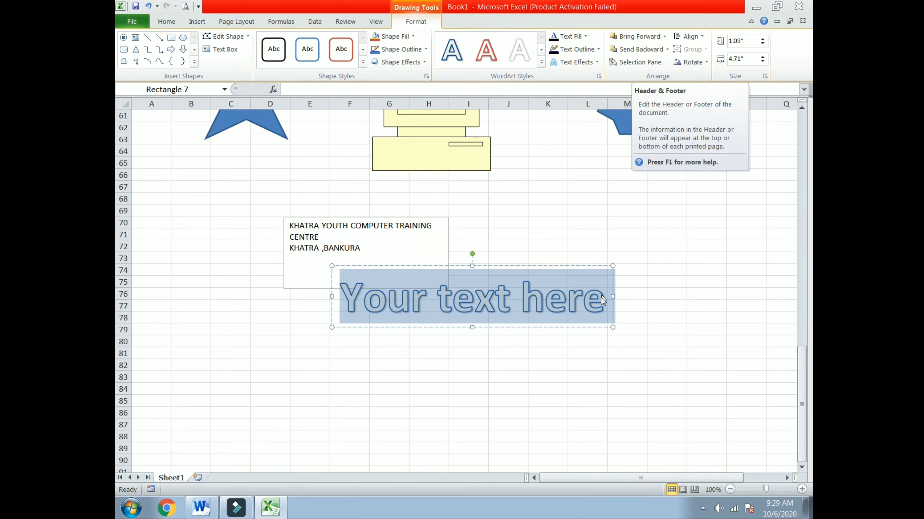
click(600, 300)
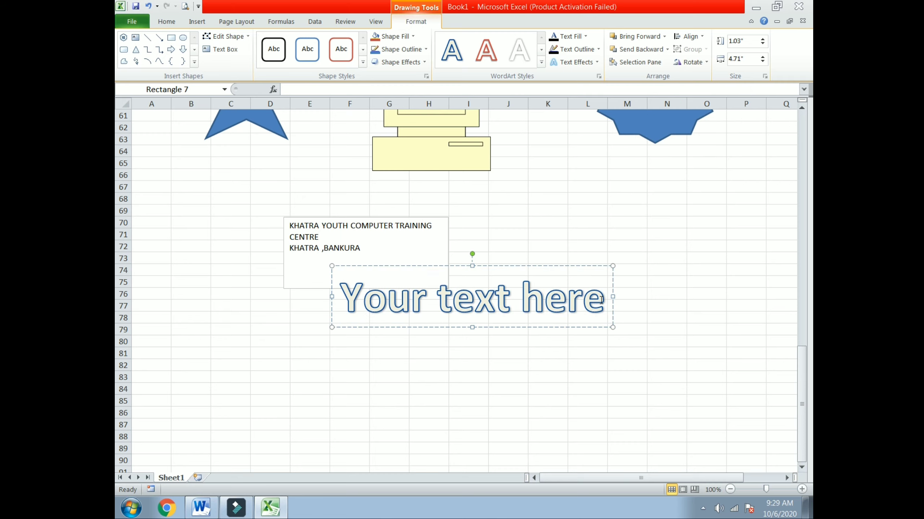
key(BackSpace)
key(BackSpace)
key(BackSpace)
key(BackSpace)
key(BackSpace)
key(BackSpace)
key(BackSpace)
key(BackSpace)
key(BackSpace)
key(BackSpace)
key(BackSpace)
key(BackSpace)
key(BackSpace)
key(BackSpace)
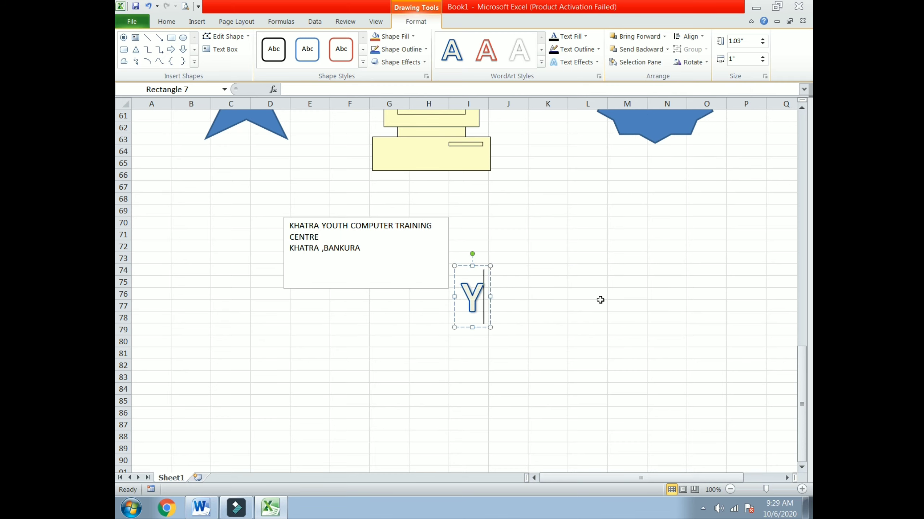
text(K)
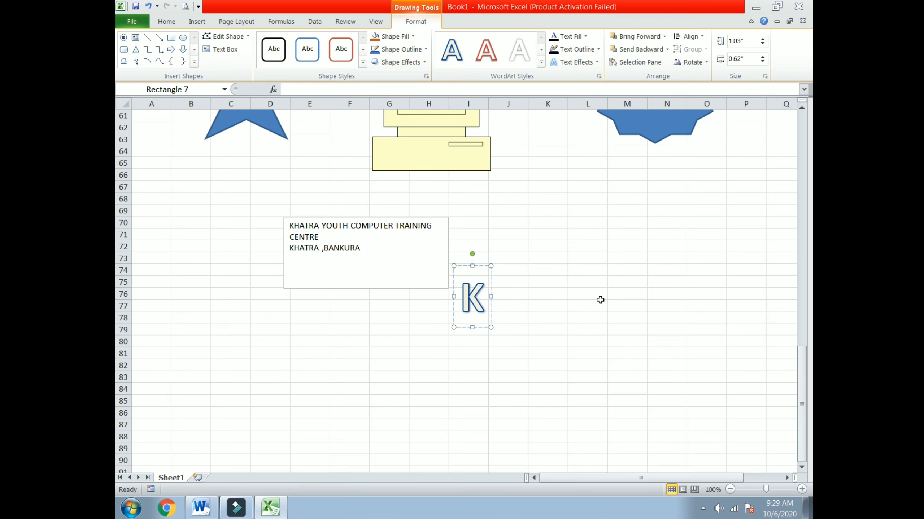
text(HATRA)
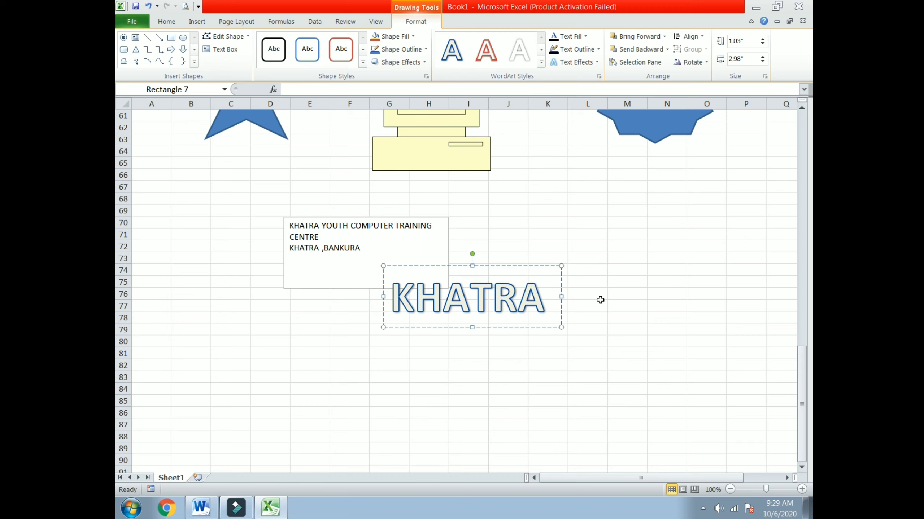
text( YOUTH)
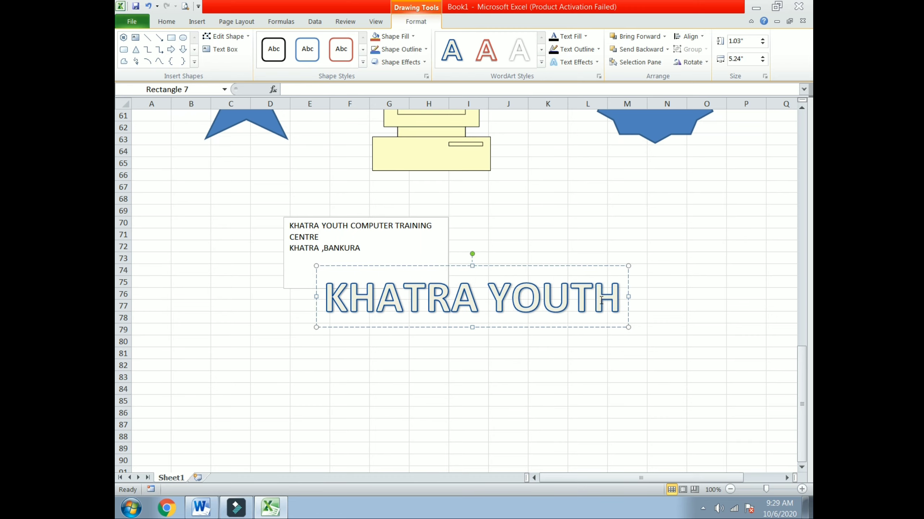
text( COMPUT)
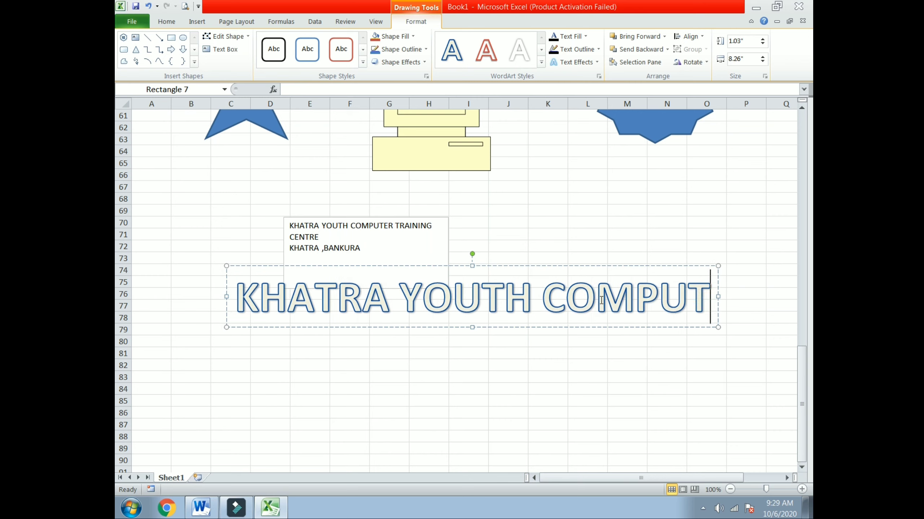
text(ER)
click(436, 380)
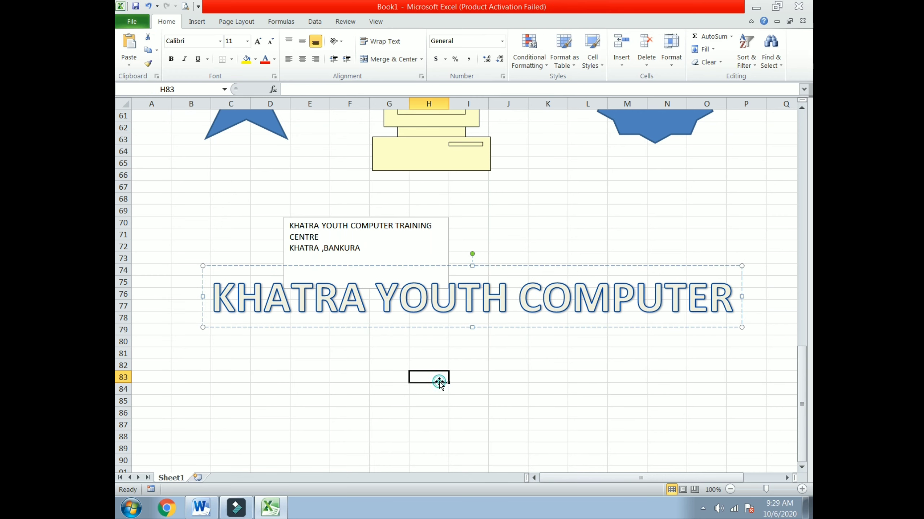
click(493, 300)
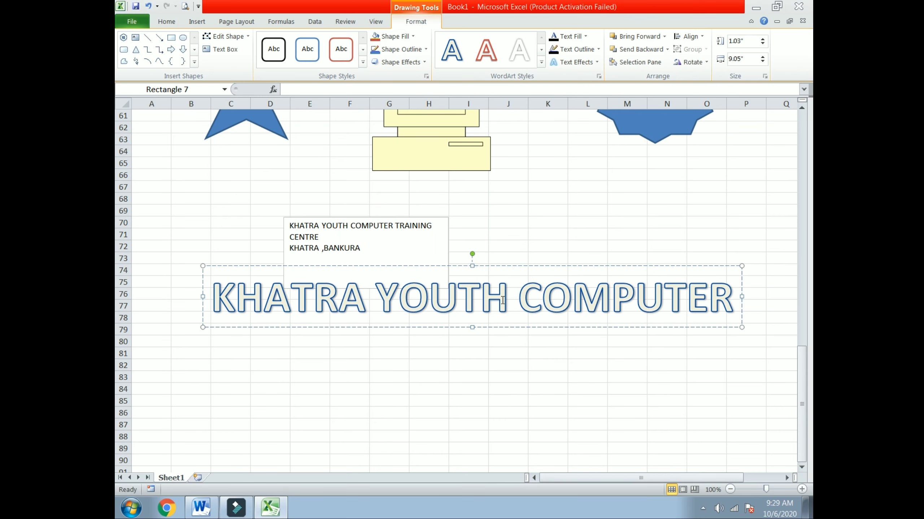
click(585, 36)
key(Escape)
Apply the Arch Up transform to the WordArt, then move and stretch it down to rows 81–87.
click(589, 62)
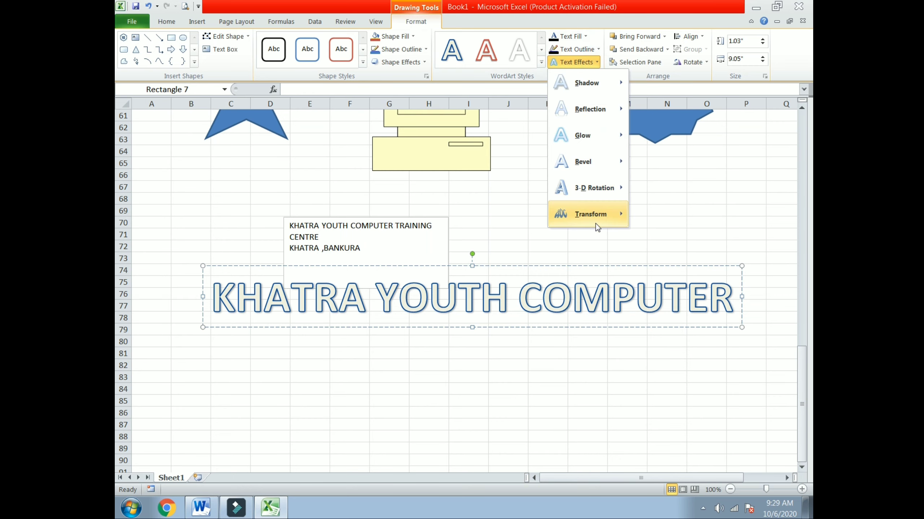
mouse_move(596, 224)
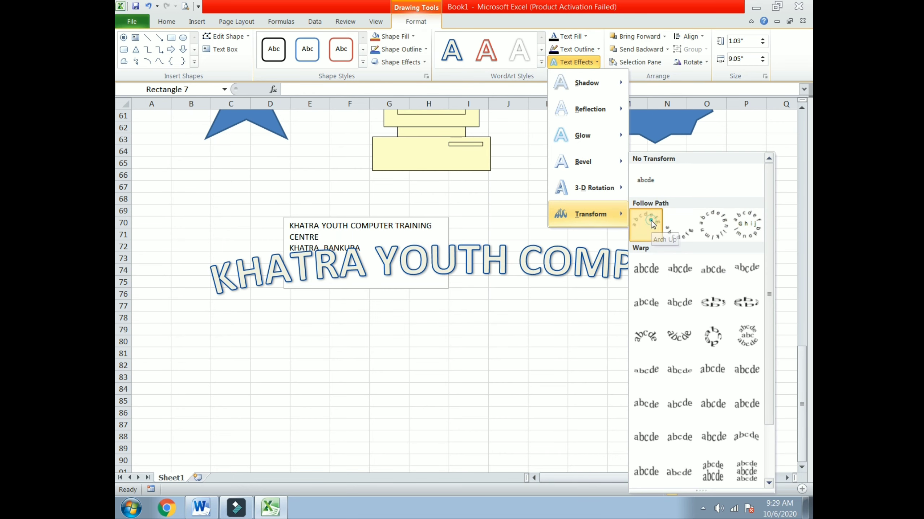
click(651, 223)
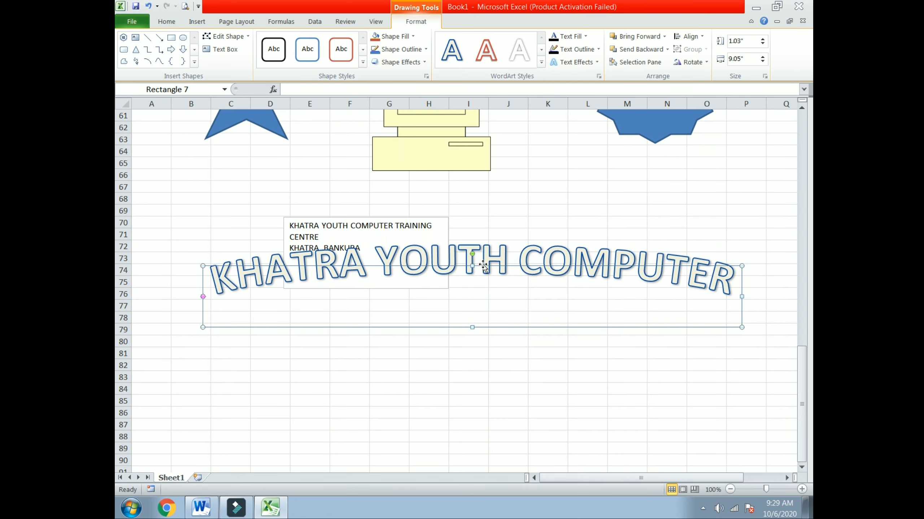
drag(483, 266, 483, 359)
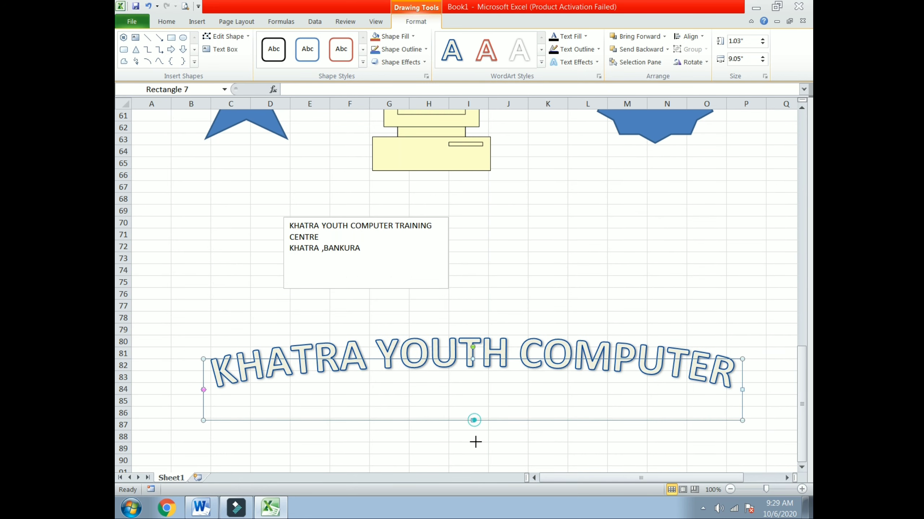
drag(475, 442, 478, 480)
click(580, 273)
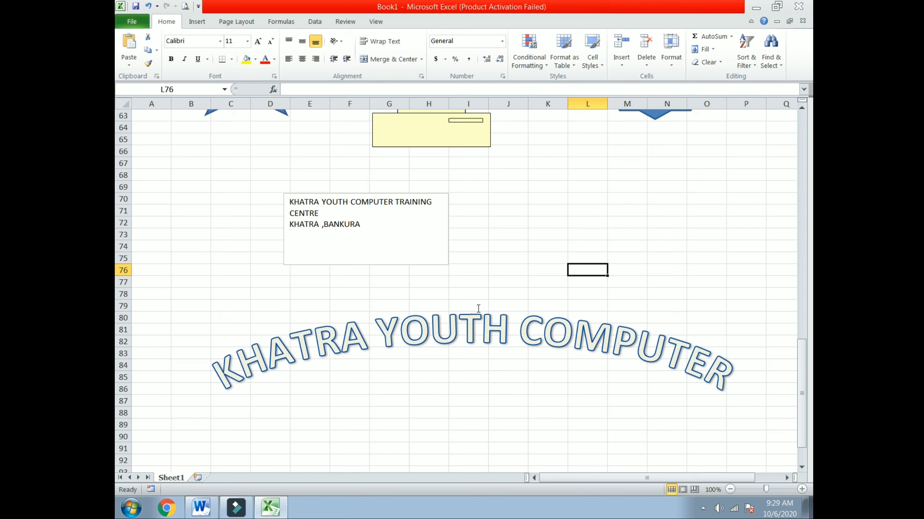
Insert an empty equation box at cell L70, clearing its placeholder text.
click(600, 196)
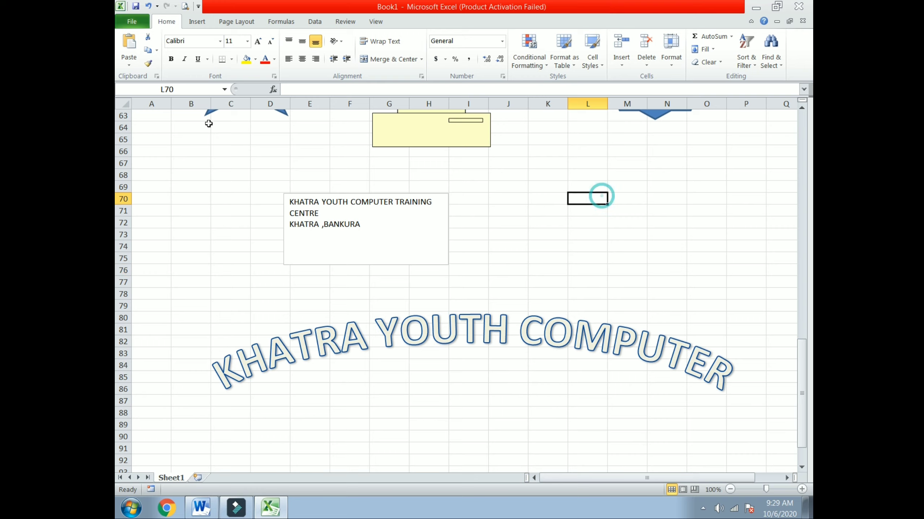
click(197, 21)
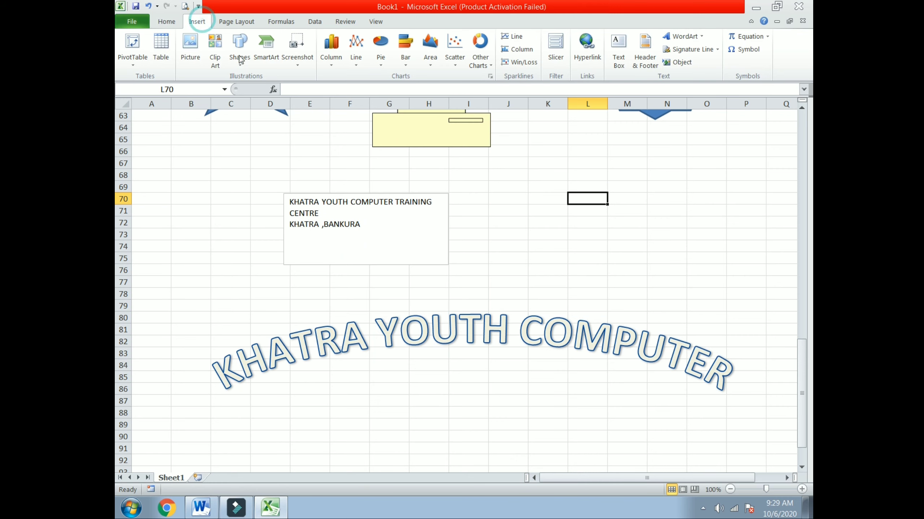
click(749, 36)
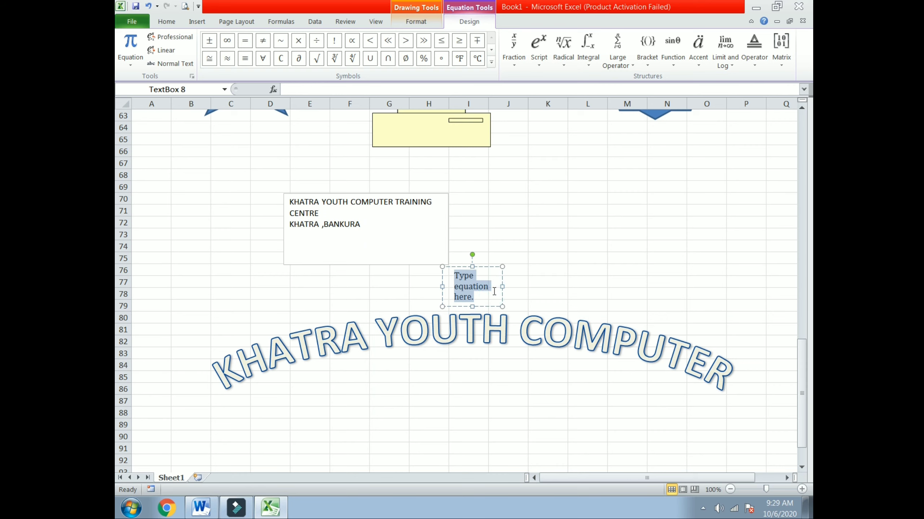
key(Delete)
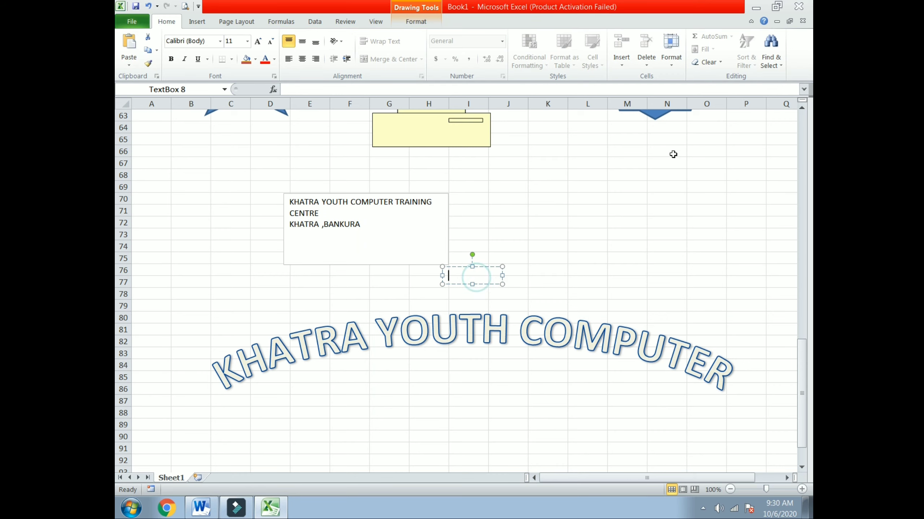
click(196, 21)
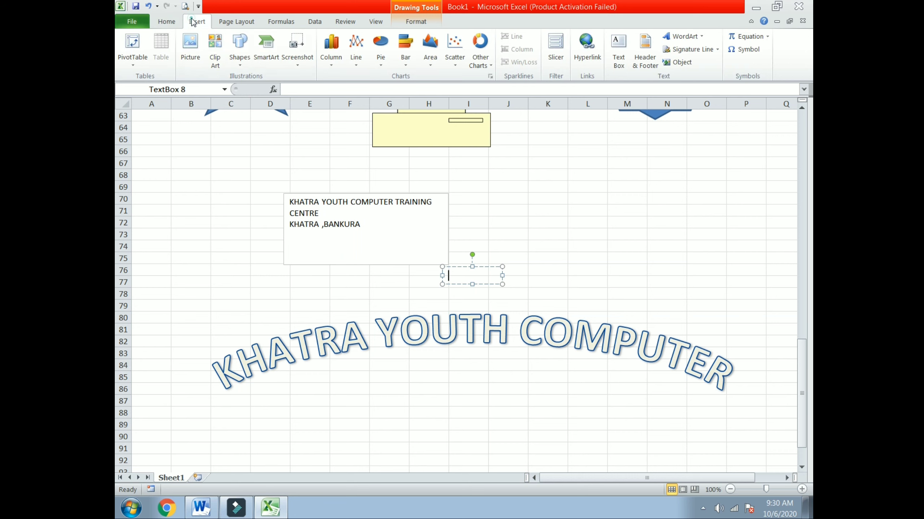
click(749, 37)
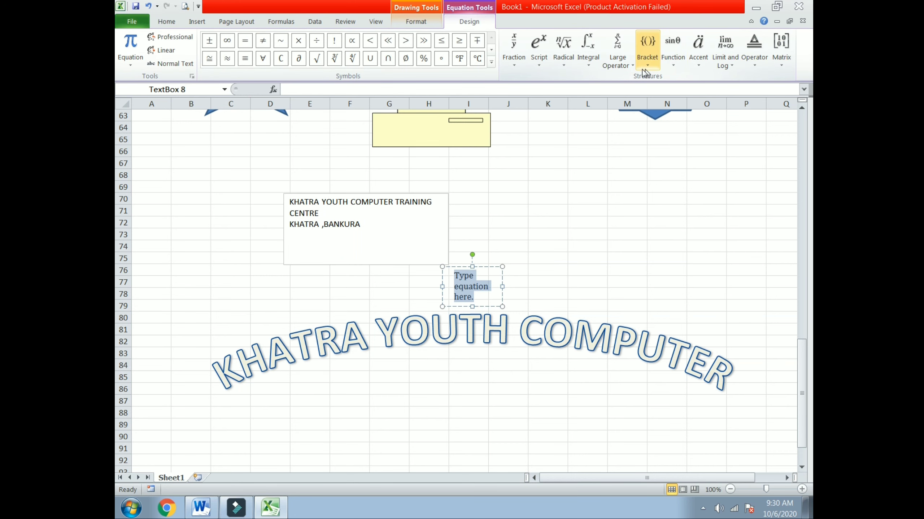
Browse the equation template galleries and insert a Stacked Fraction.
click(755, 65)
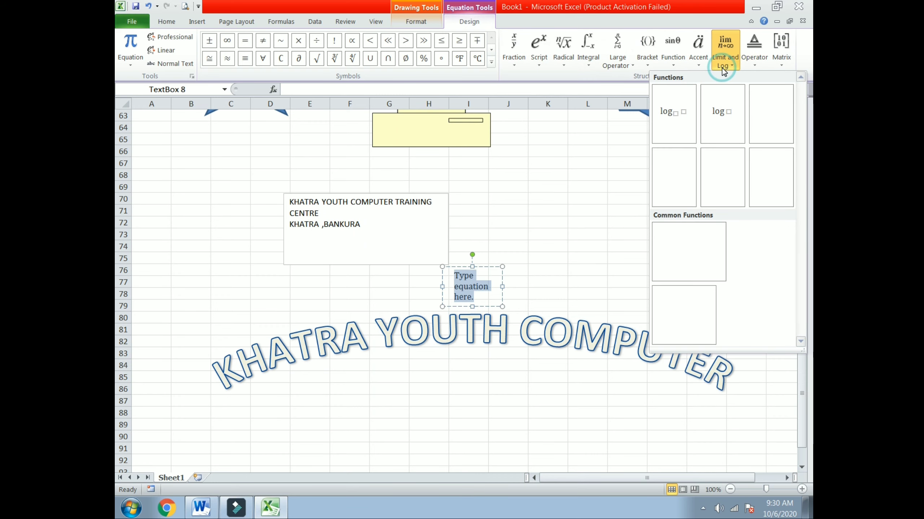
click(697, 64)
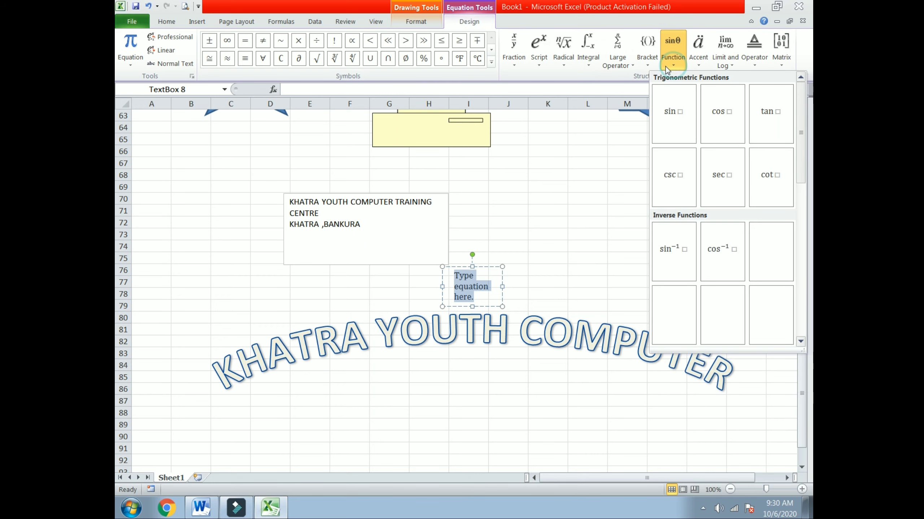
click(629, 67)
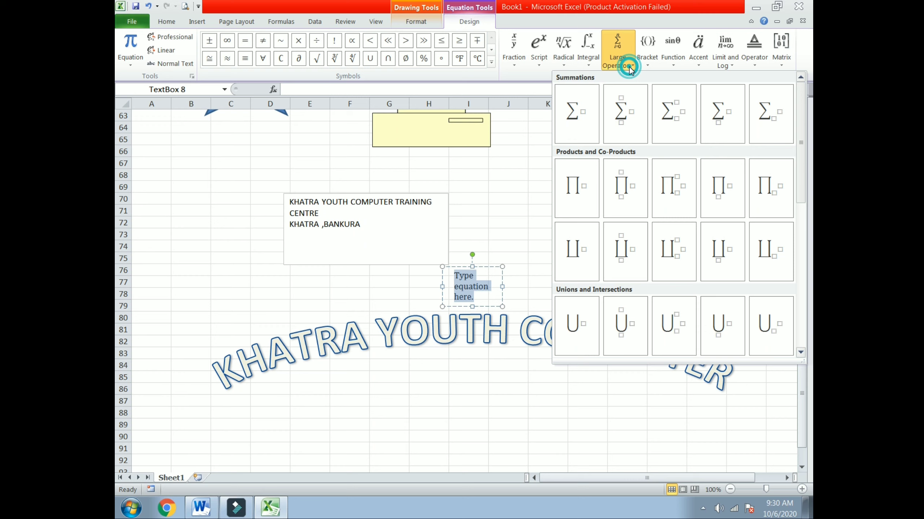
click(589, 66)
click(563, 66)
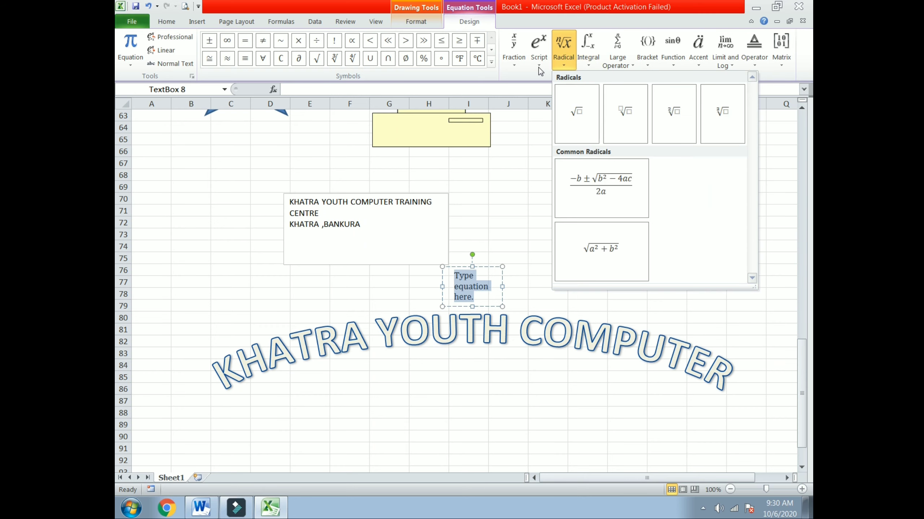
click(538, 67)
click(515, 62)
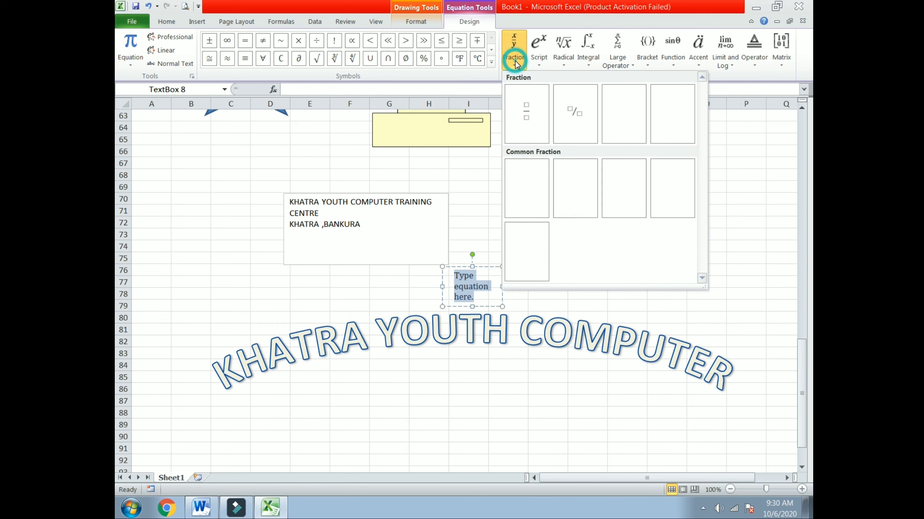
click(529, 113)
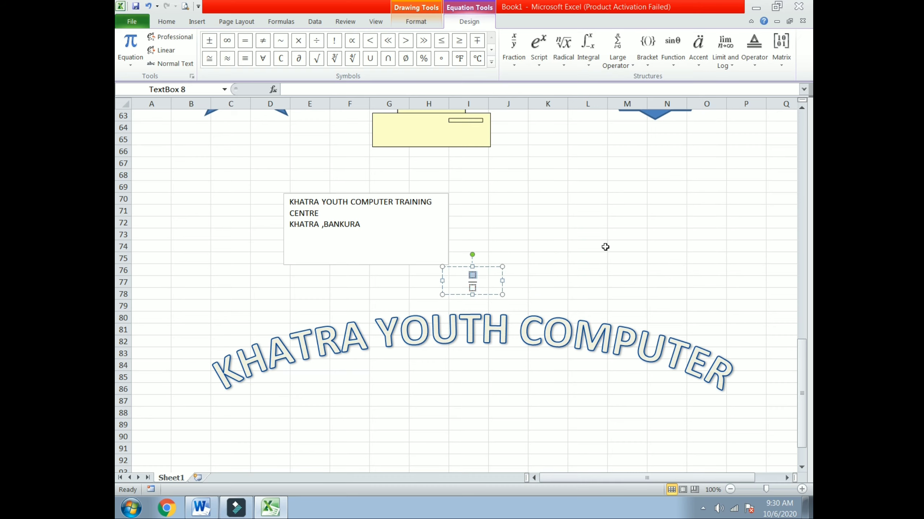
Fill the first stacked fraction as a over b.
text(A)
key(BackSpace)
text(a)
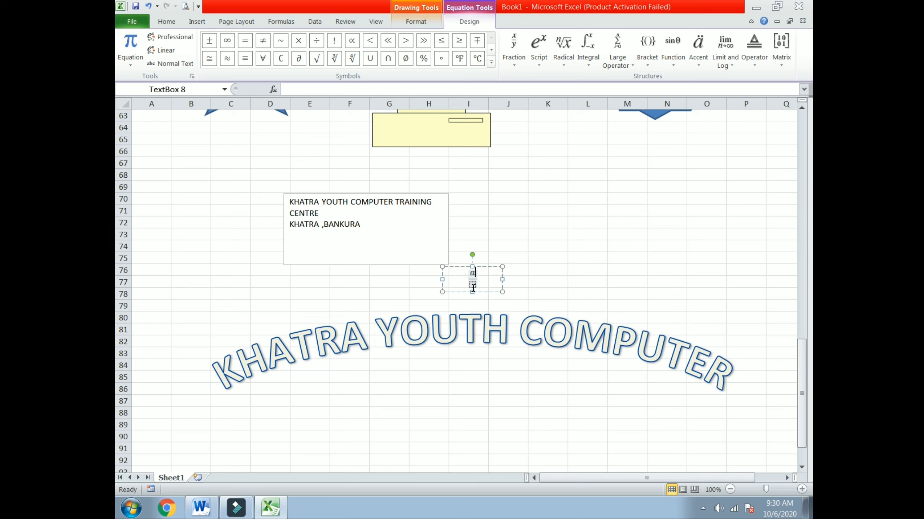
click(473, 288)
text(b)
click(477, 281)
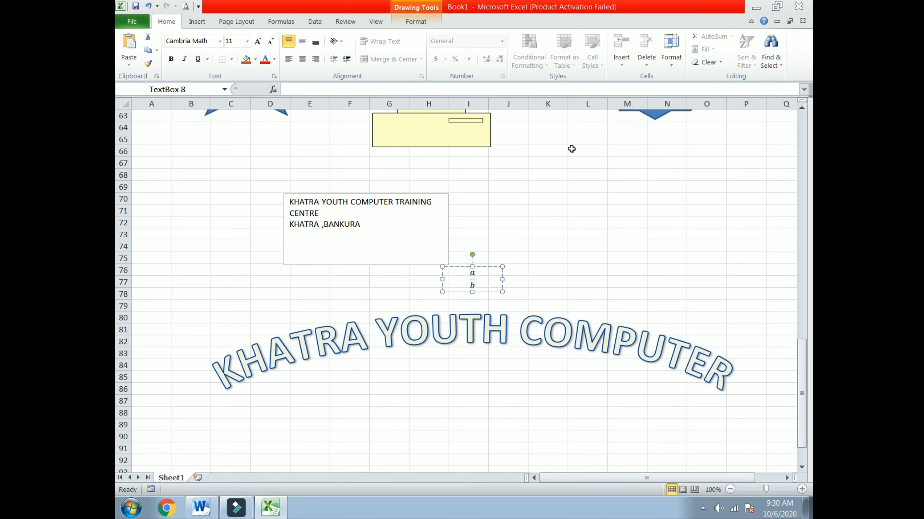
Append a second stacked fraction b/a, then leave the equation by selecting cell M74.
click(197, 21)
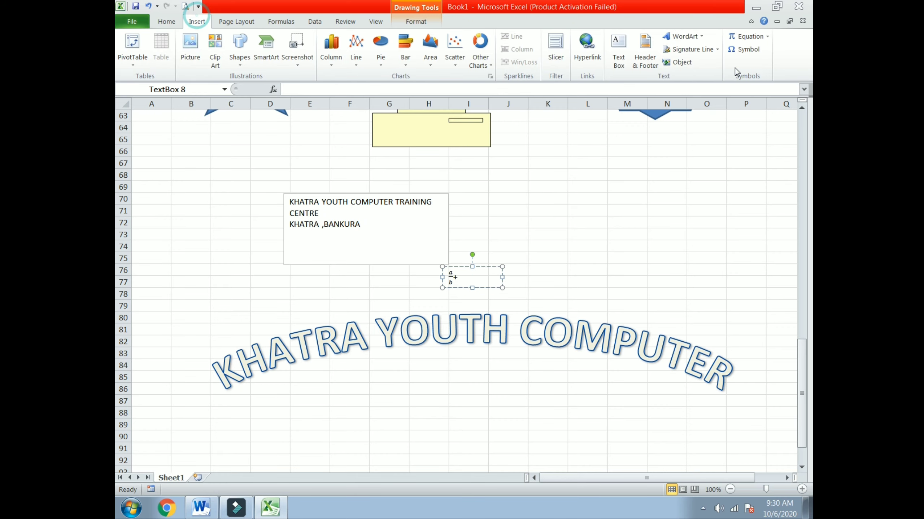
click(748, 36)
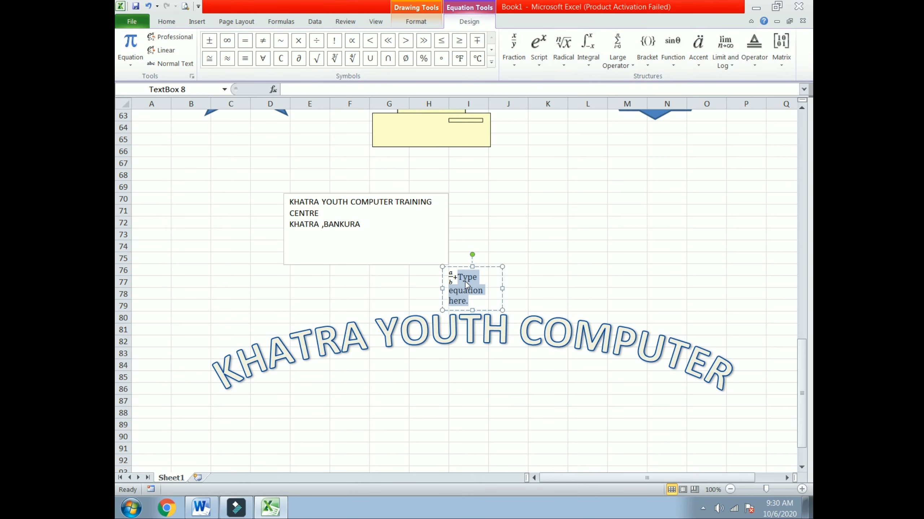
click(514, 67)
click(525, 111)
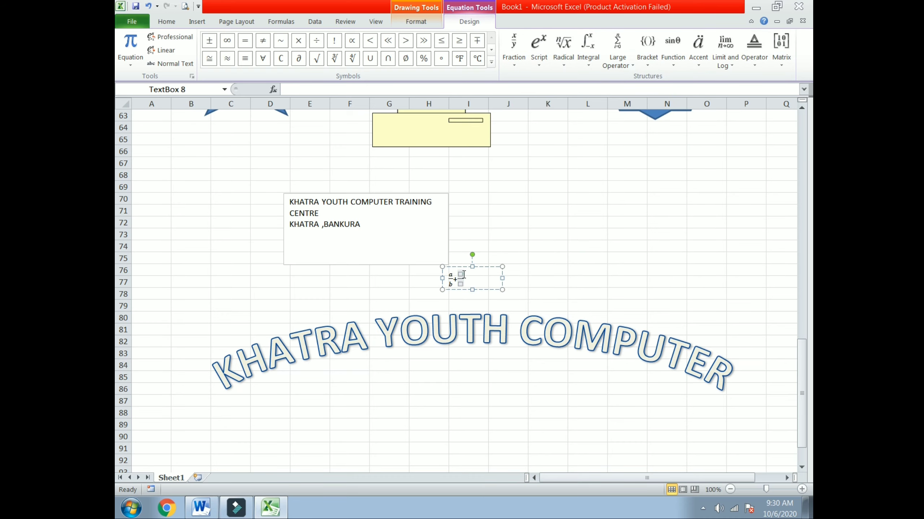
click(464, 274)
text(b/)
click(460, 283)
click(475, 279)
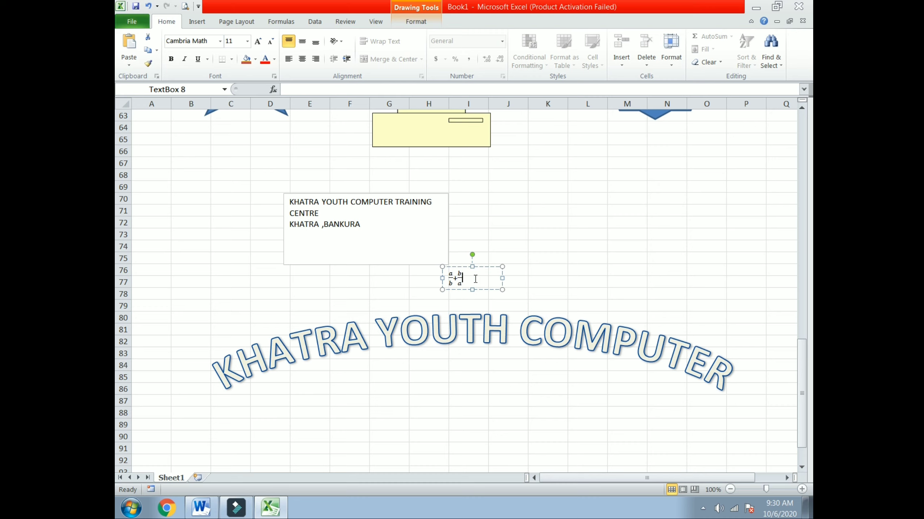
click(635, 246)
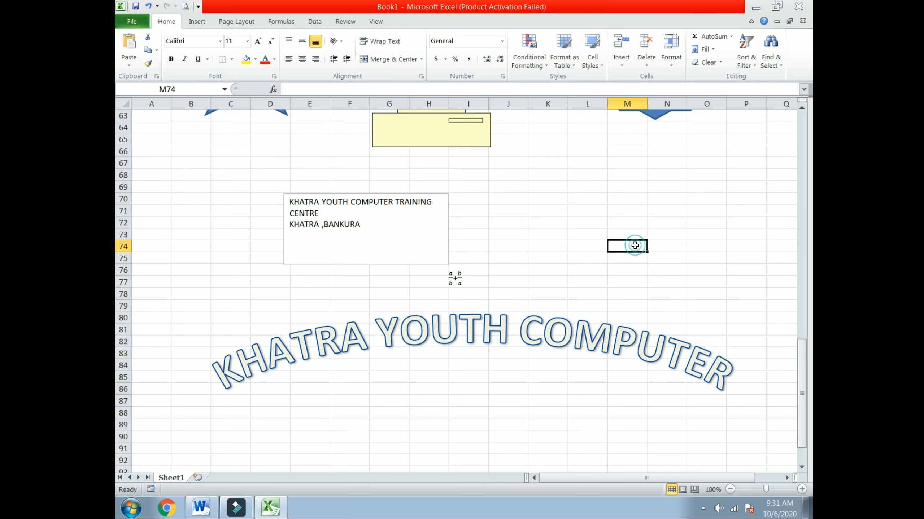
Insert the Wingdings Om symbol into cell M74.
click(196, 23)
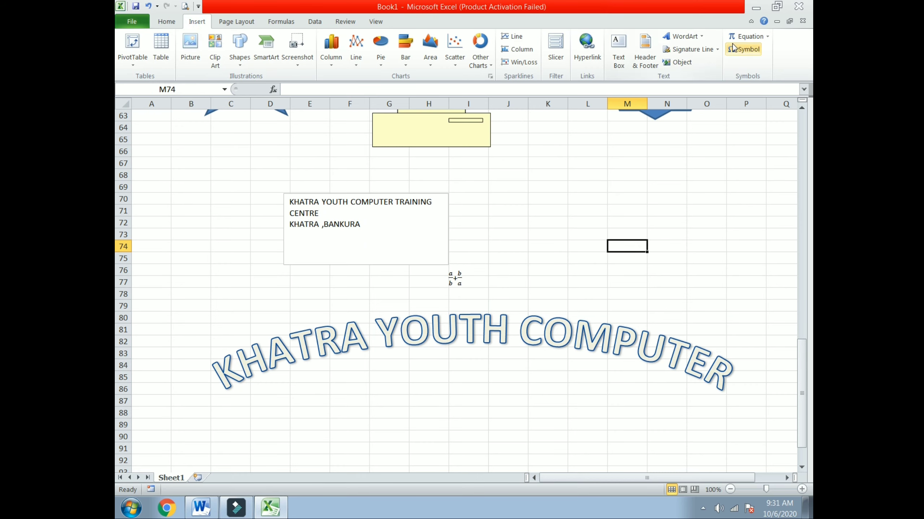
click(749, 49)
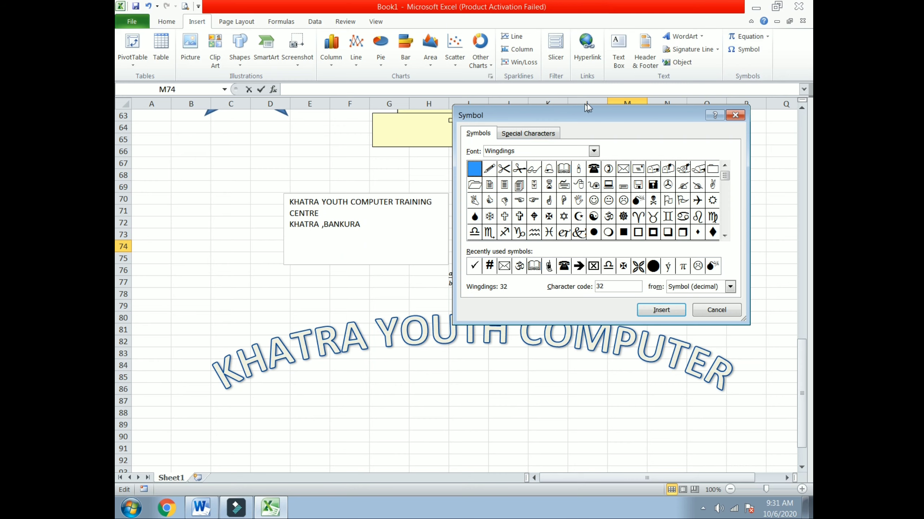
drag(586, 115, 342, 132)
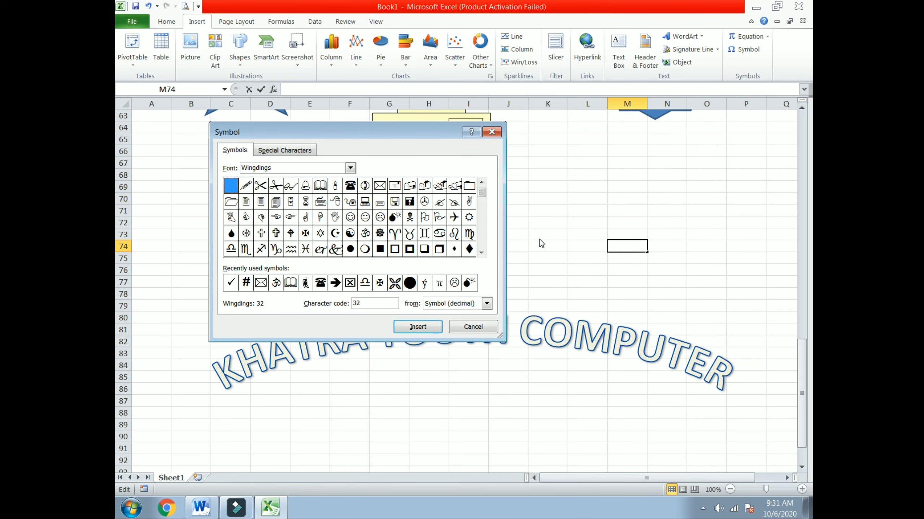
click(365, 233)
click(413, 328)
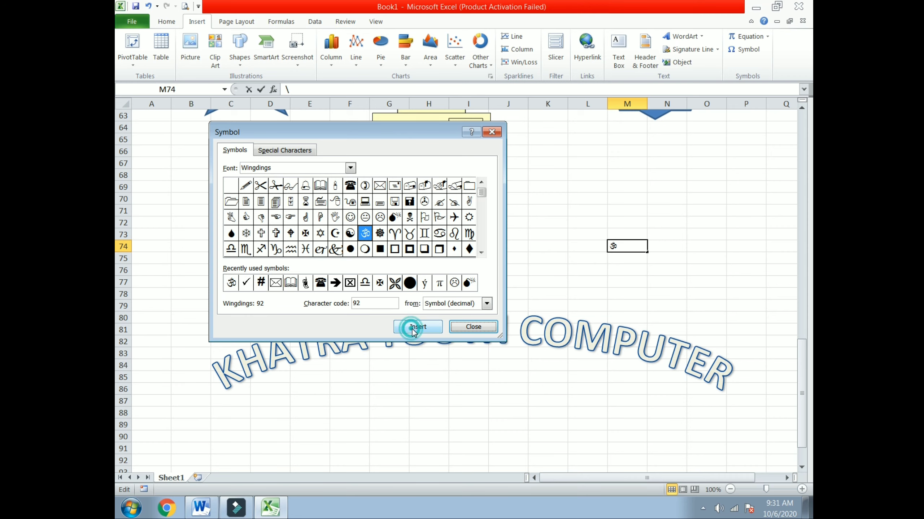
click(472, 327)
Insert the Wingdings telephone symbol into cell M68.
click(637, 177)
click(743, 54)
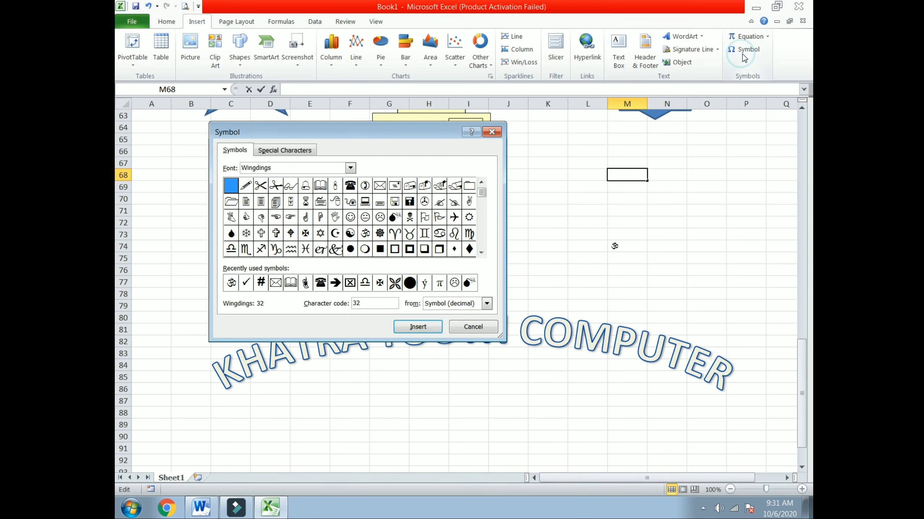
click(350, 186)
click(418, 327)
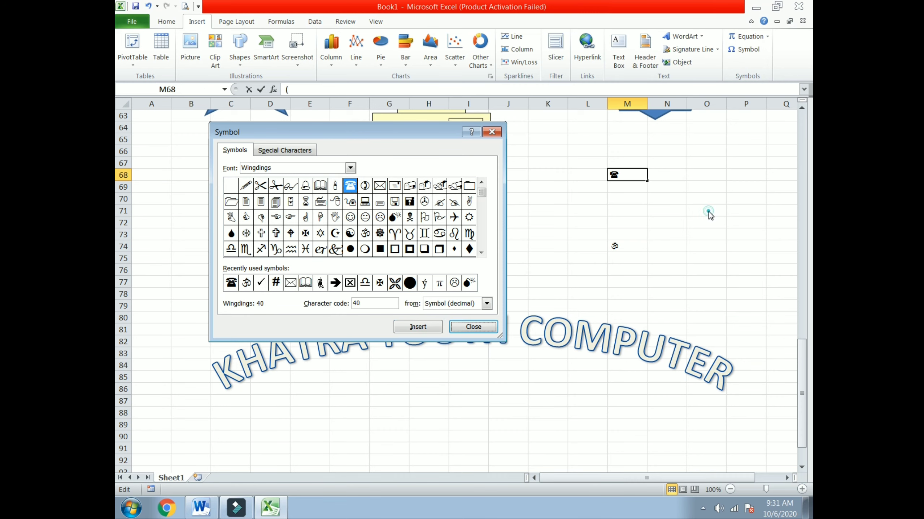
click(492, 131)
For cell P72, open the symbol picker and try the Vrinda and Wide Latin fonts.
click(732, 225)
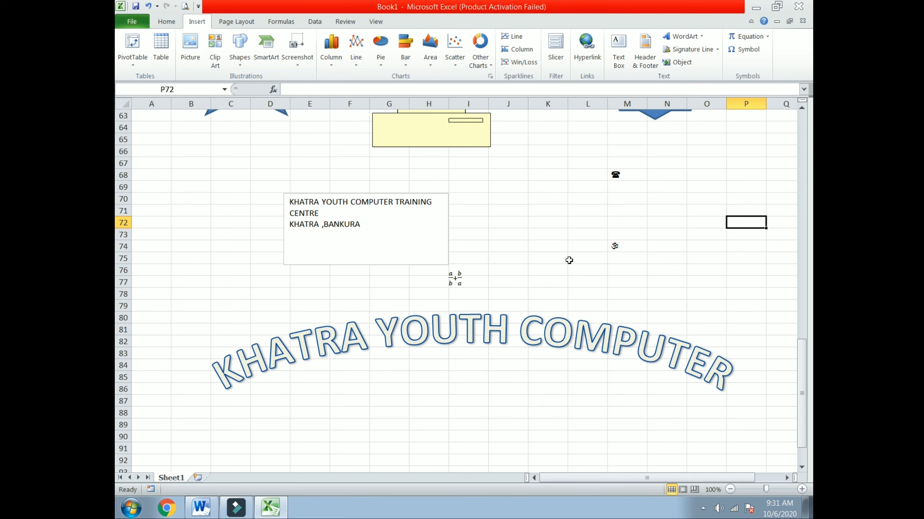
click(745, 49)
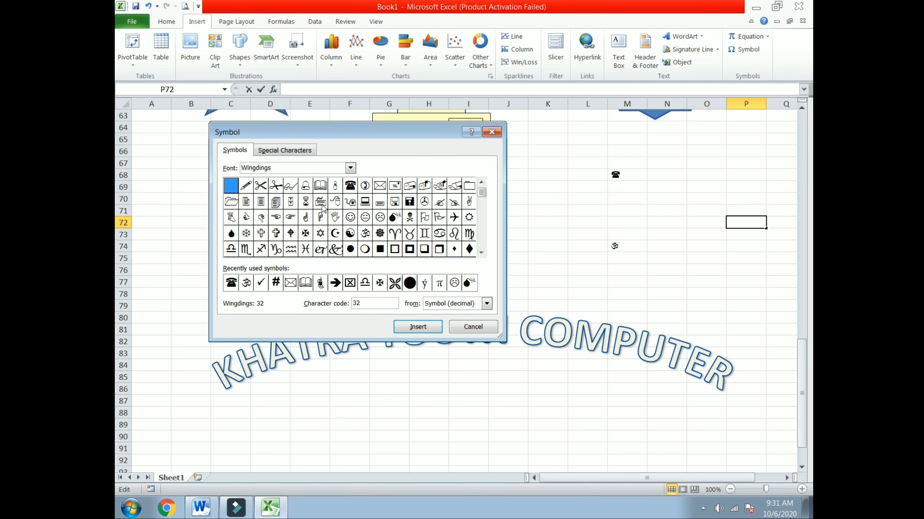
click(355, 168)
click(351, 168)
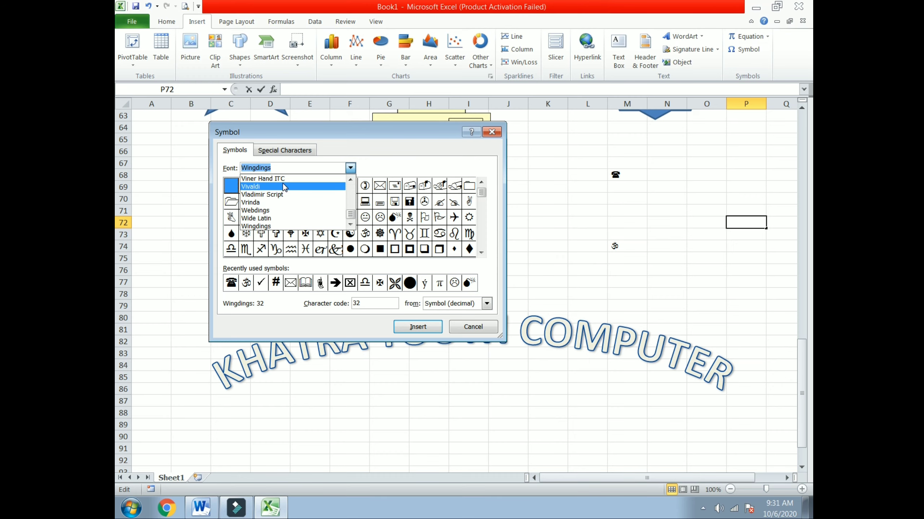
click(275, 202)
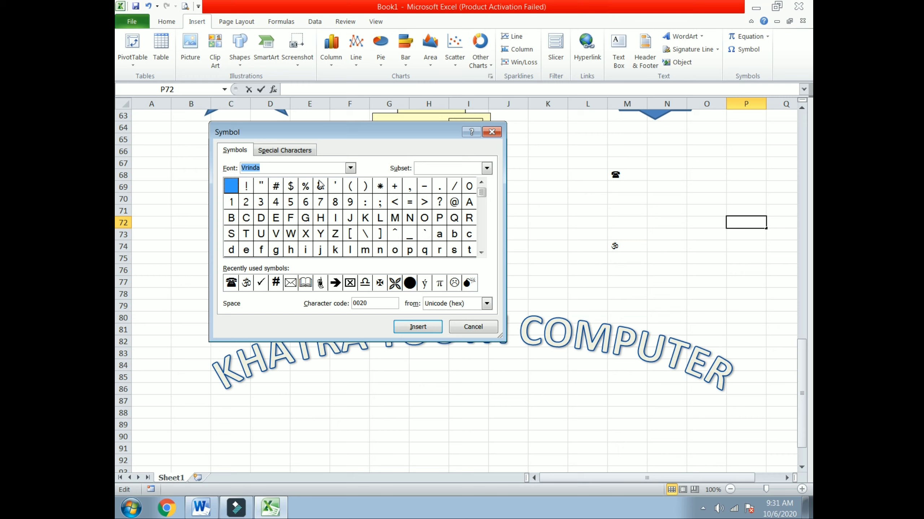
click(350, 168)
key(Down)
key(Down)
key(Return)
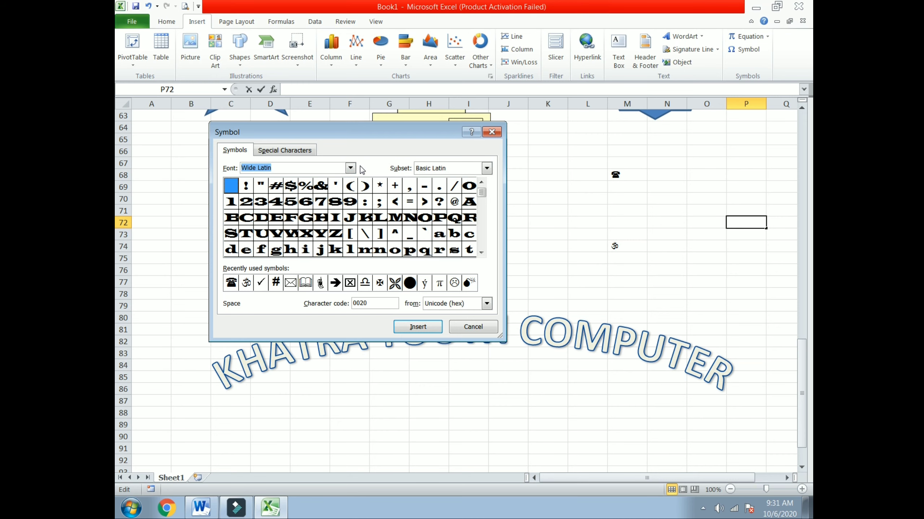
Try the Vivaldi, Vrinda and Webdings symbol fonts, then cancel without inserting.
click(349, 168)
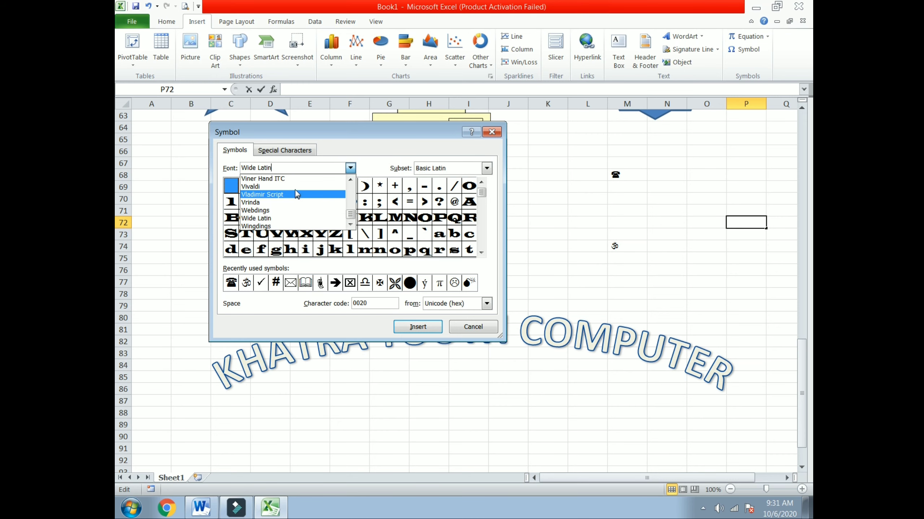
click(295, 186)
click(350, 168)
key(Down)
key(Down)
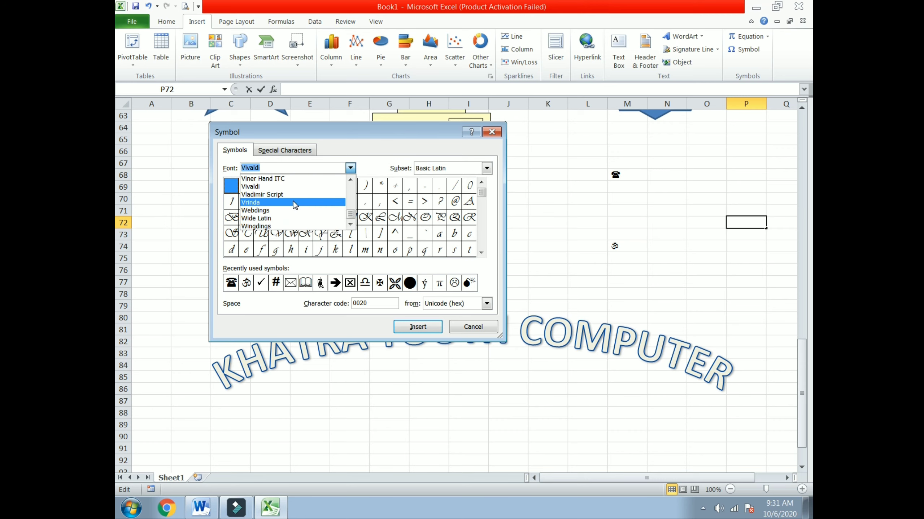
key(Return)
click(350, 168)
key(Down)
key(Return)
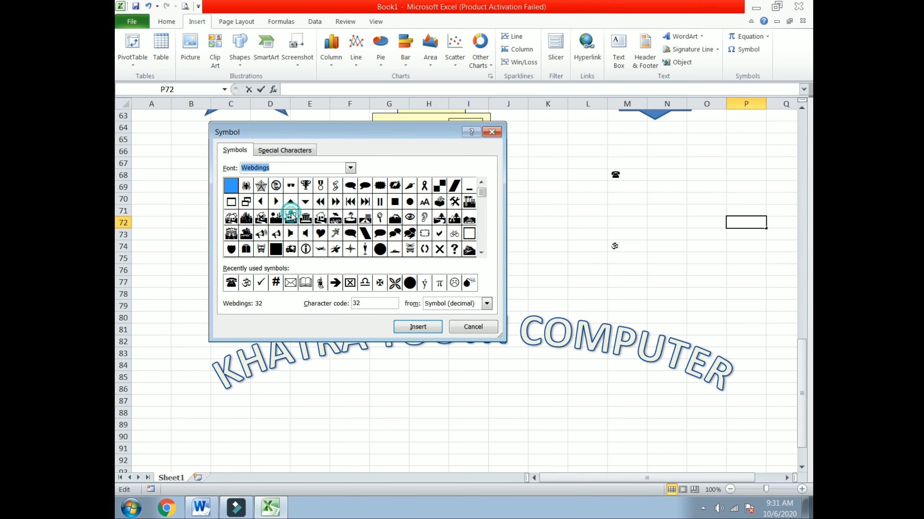
click(459, 329)
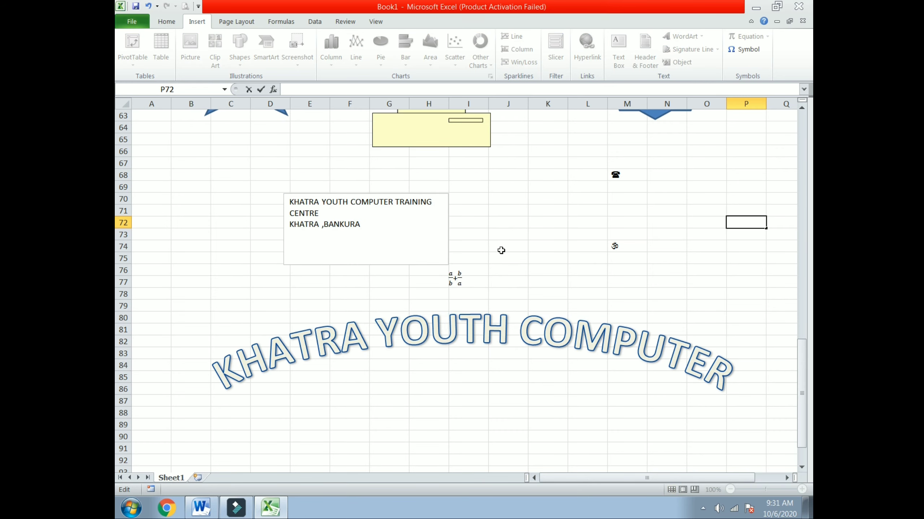
Review the Word notes document, then return to the Excel sheet.
click(200, 508)
scroll(541, 274, down, 1)
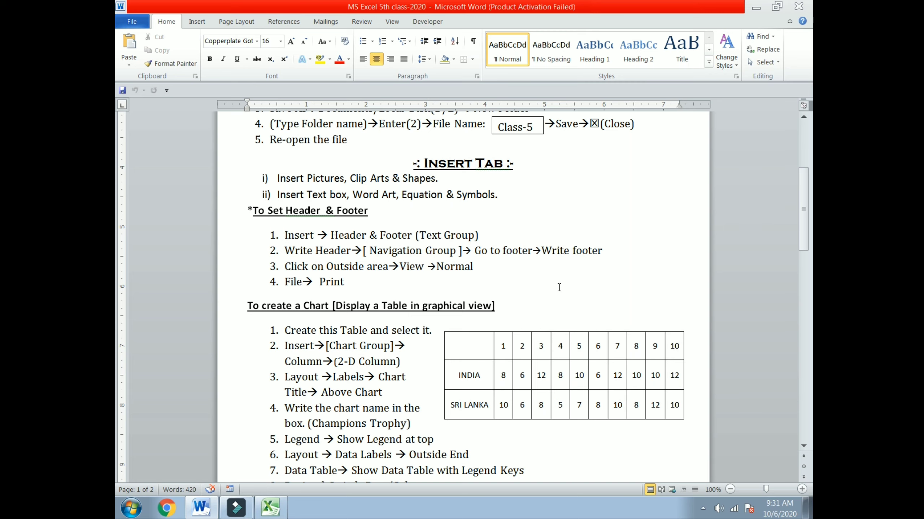
scroll(559, 287, down, 3)
scroll(559, 288, up, 4)
scroll(705, 101, up, 2)
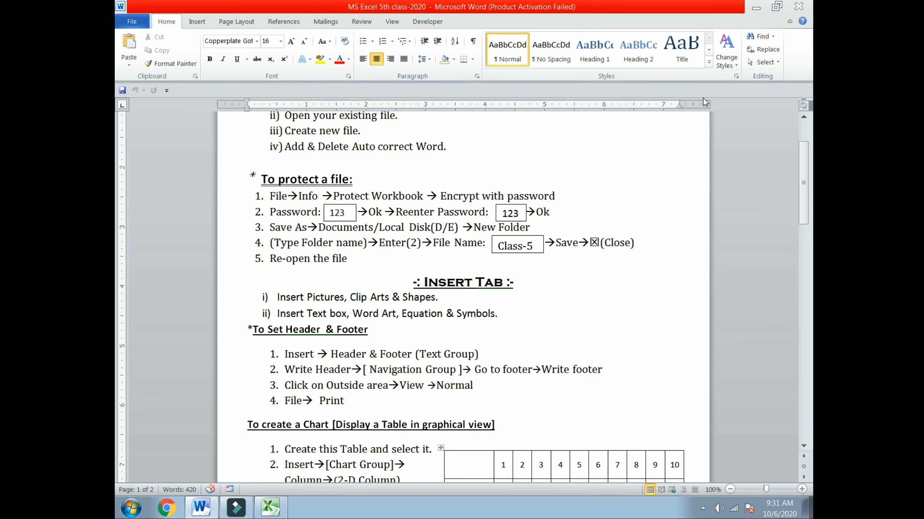
click(757, 11)
scroll(465, 400, down, 8)
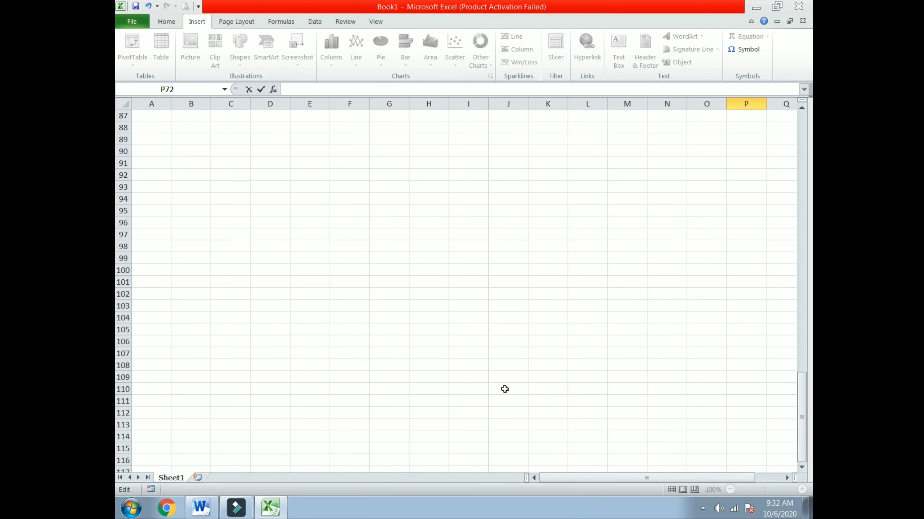
scroll(505, 390, up, 11)
scroll(509, 364, up, 18)
scroll(531, 307, down, 5)
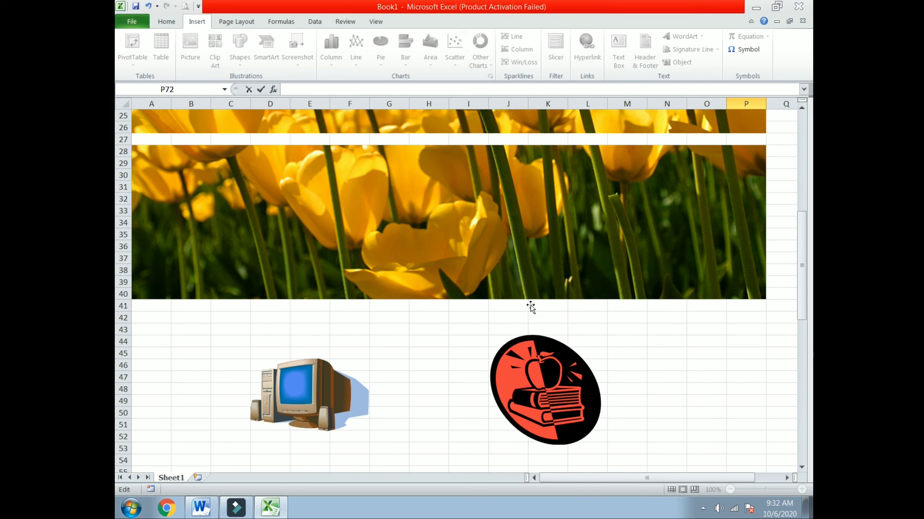
scroll(531, 307, up, 5)
Close Book1 without saving, open KYC 06.10.2020, and start editing its page header.
click(796, 7)
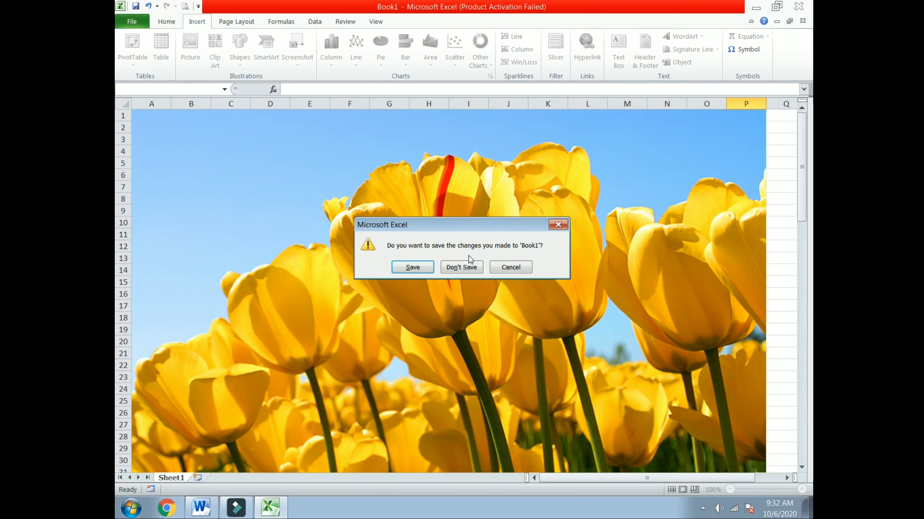
click(463, 268)
double_click(231, 18)
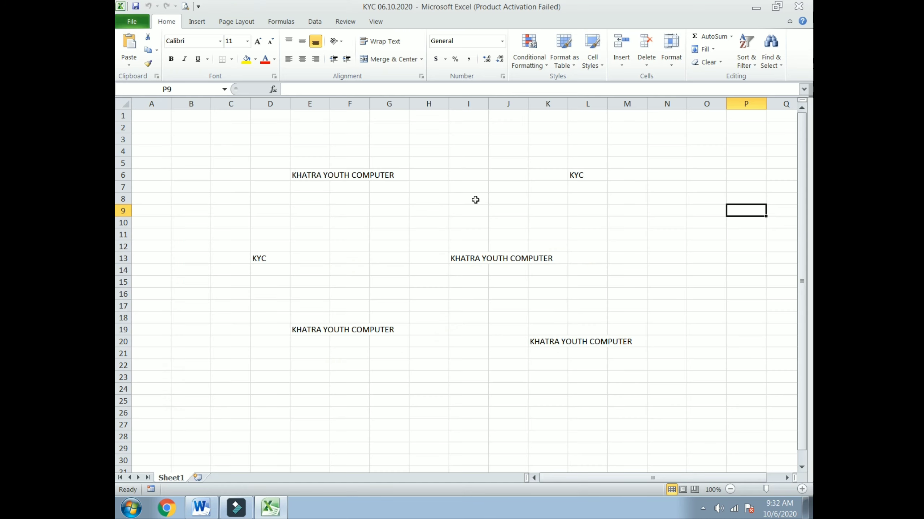
click(196, 21)
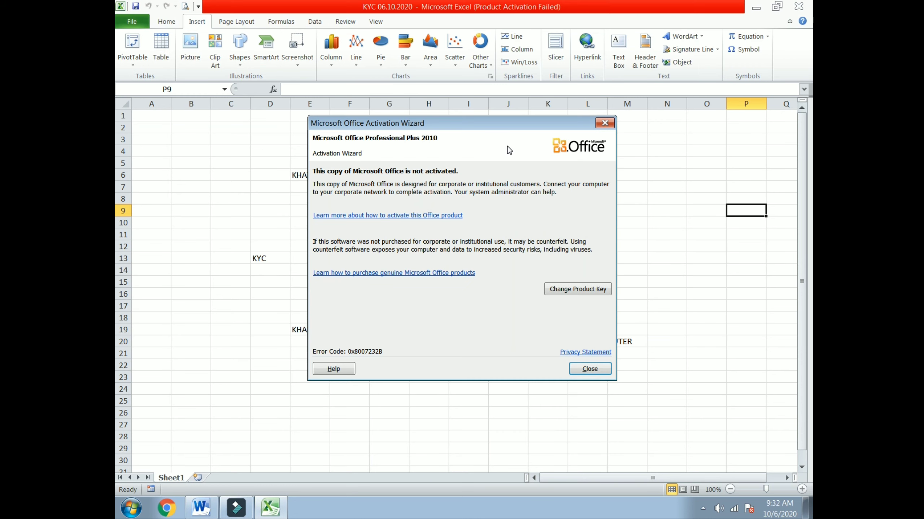
click(604, 123)
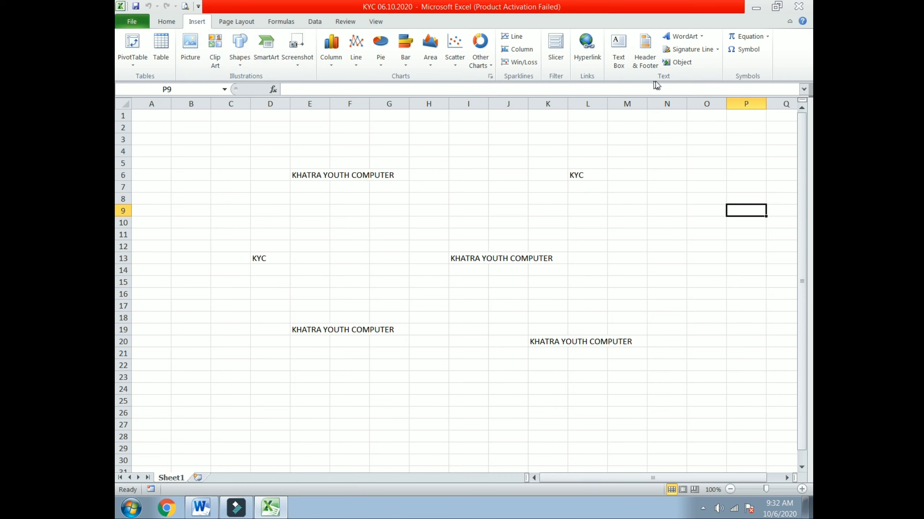
click(646, 64)
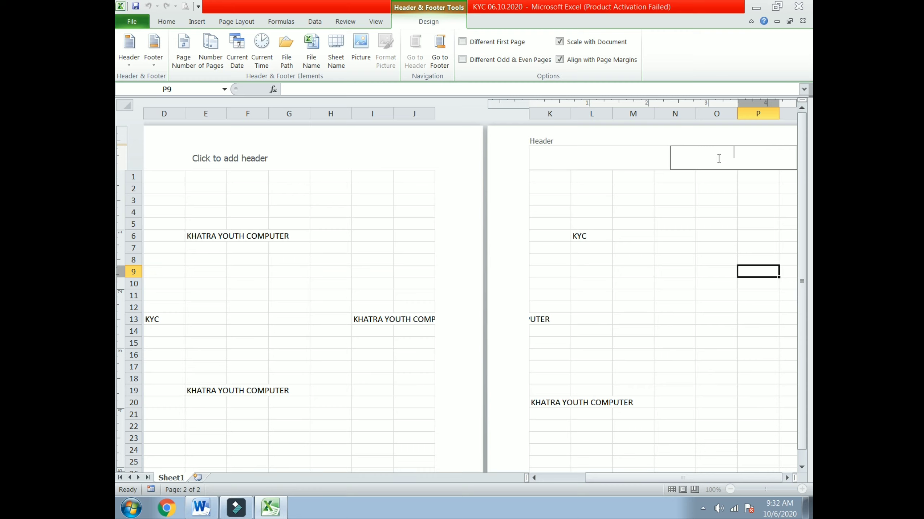
Add the right header 'KHATRA YOUTH COMPUTER' and the centre footer 'PAGE 1'.
click(738, 166)
text(KHATRA YOUTH COMPUTER)
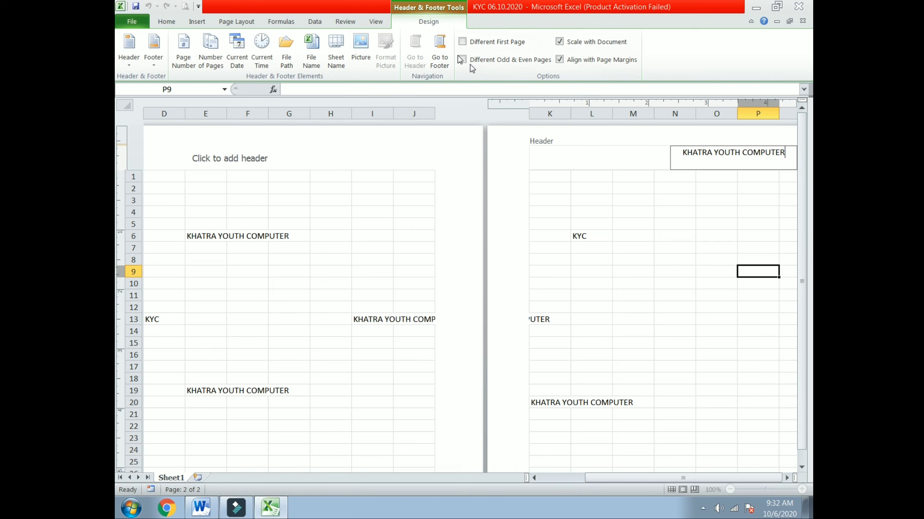
click(439, 51)
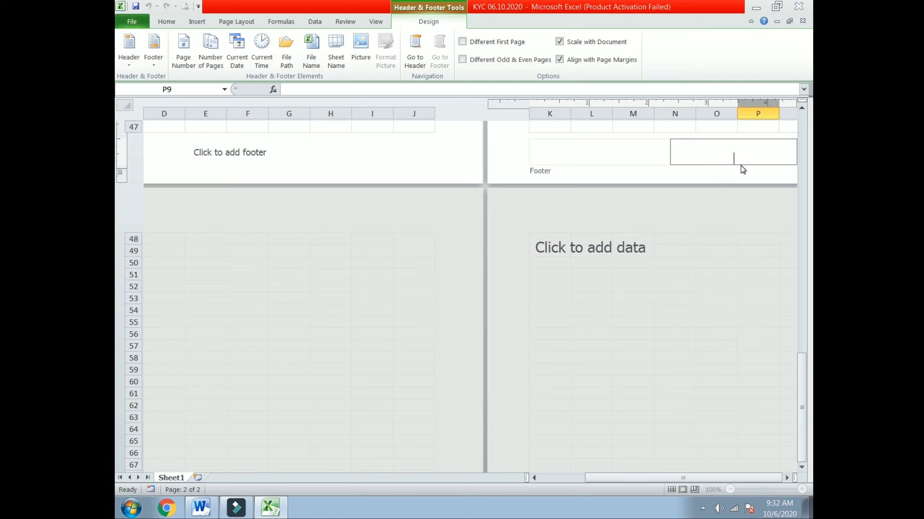
text(PAGE 1)
click(166, 21)
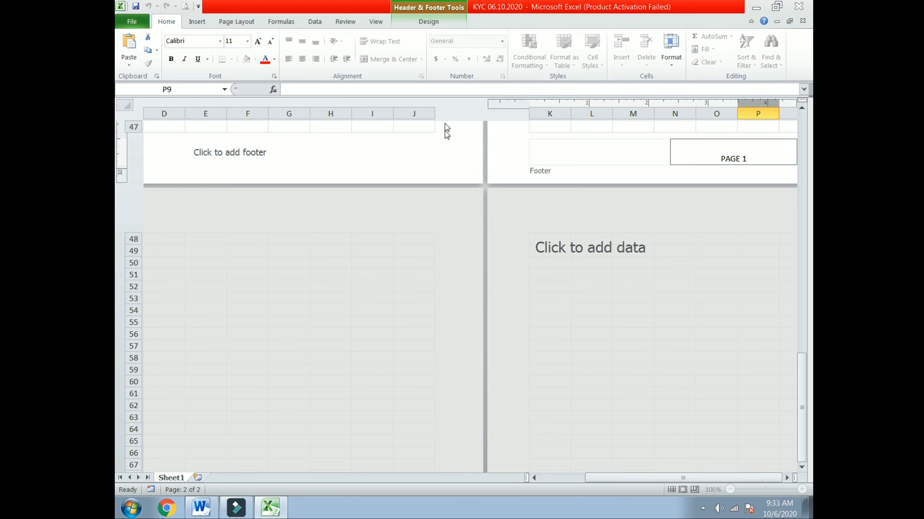
click(610, 145)
click(342, 154)
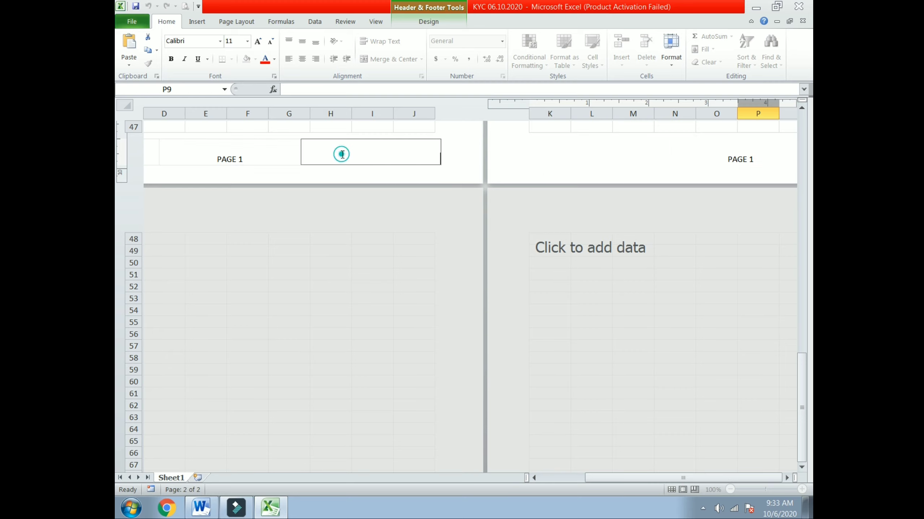
click(635, 313)
scroll(456, 259, up, 15)
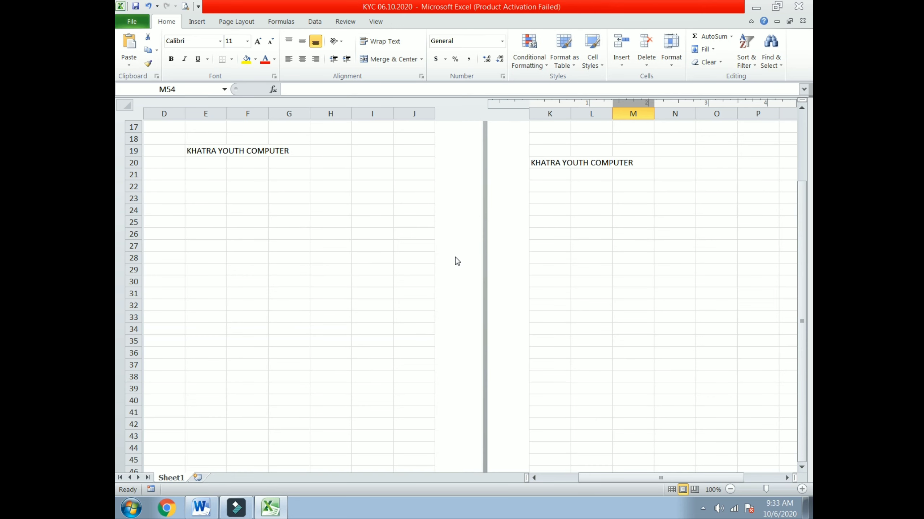
Toggle between Normal and Page Layout views, then open Page Break Preview showing Page 1 and Page 2.
click(303, 186)
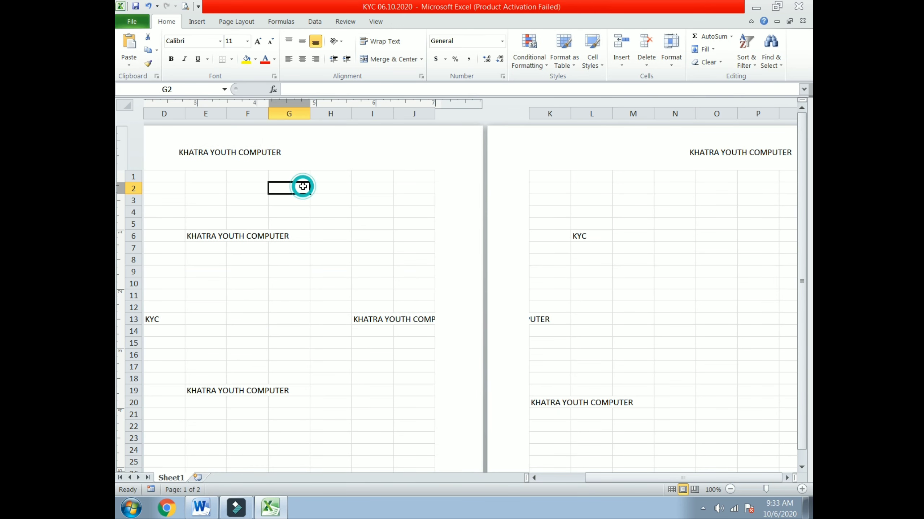
click(238, 161)
click(229, 209)
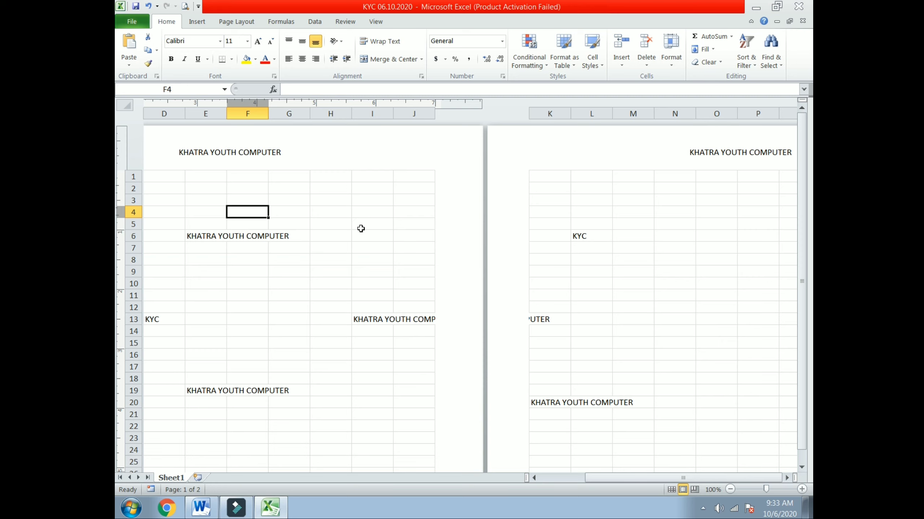
click(671, 489)
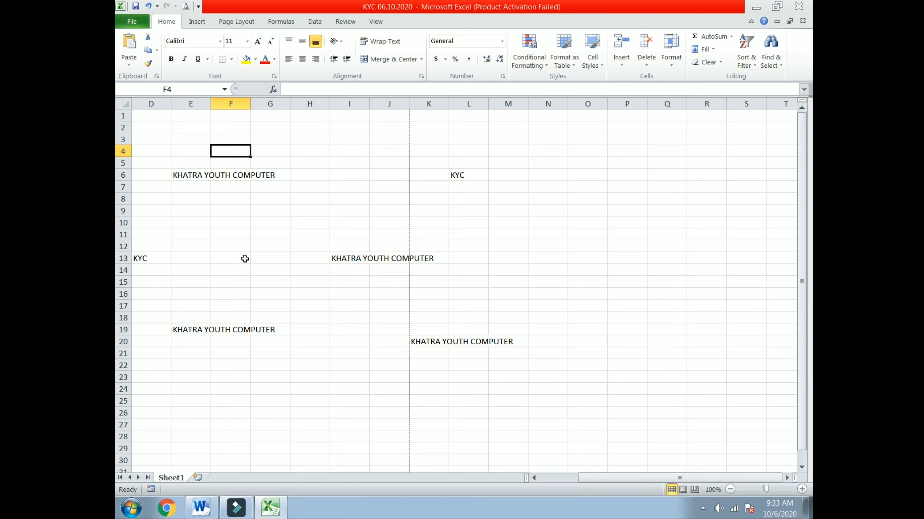
click(684, 490)
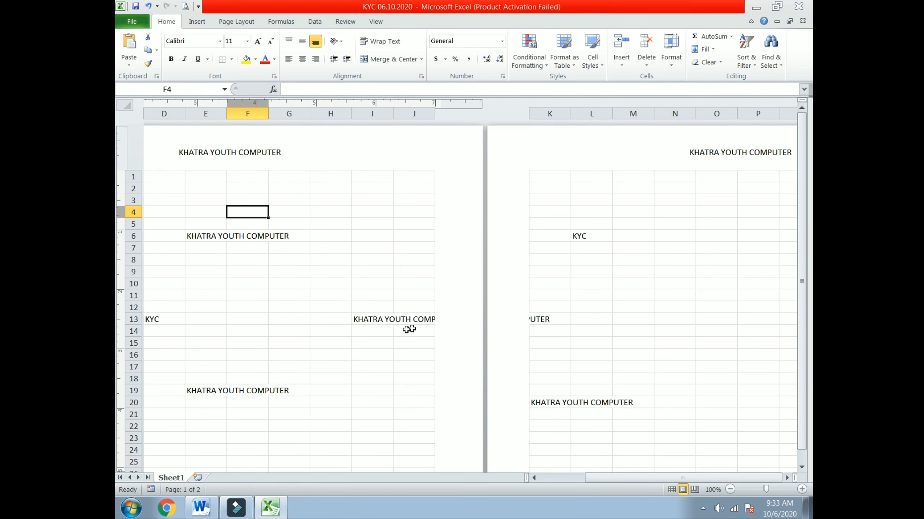
scroll(408, 329, down, 10)
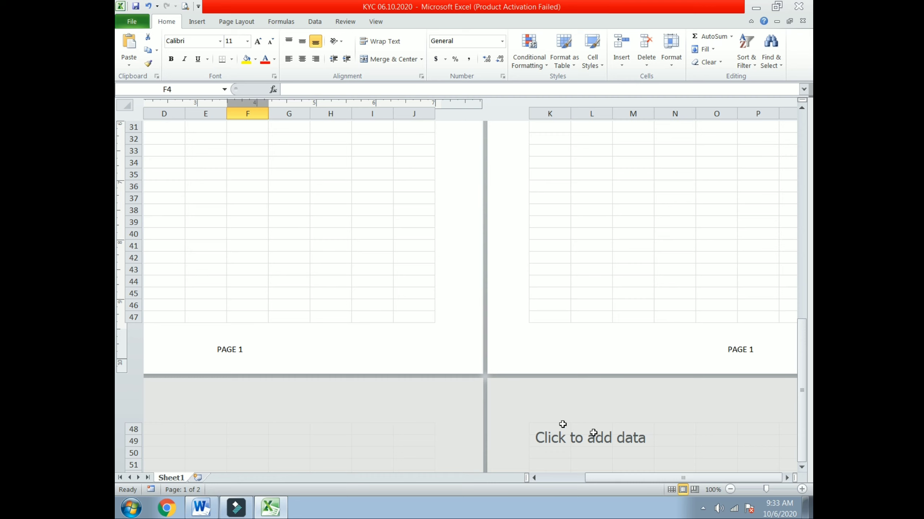
click(694, 490)
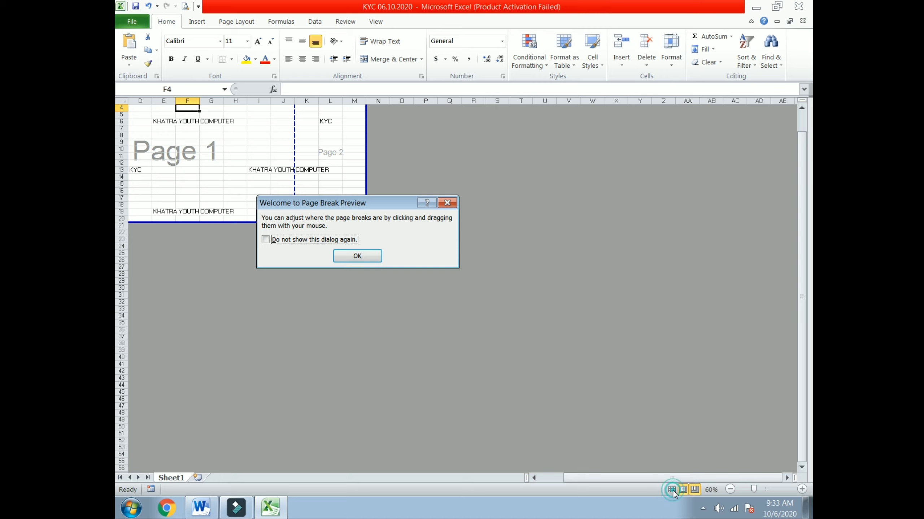
Dismiss the Page Break Preview welcome, preview once more, and end in Normal view.
click(366, 256)
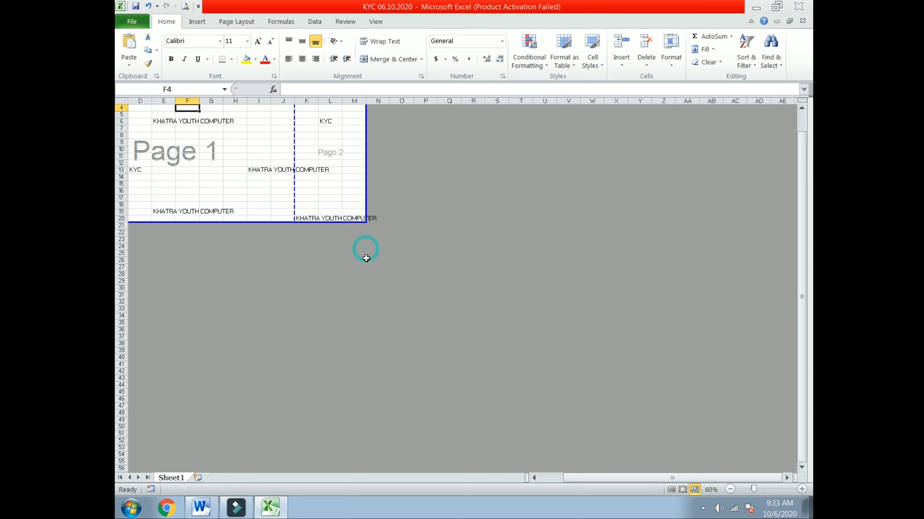
click(671, 490)
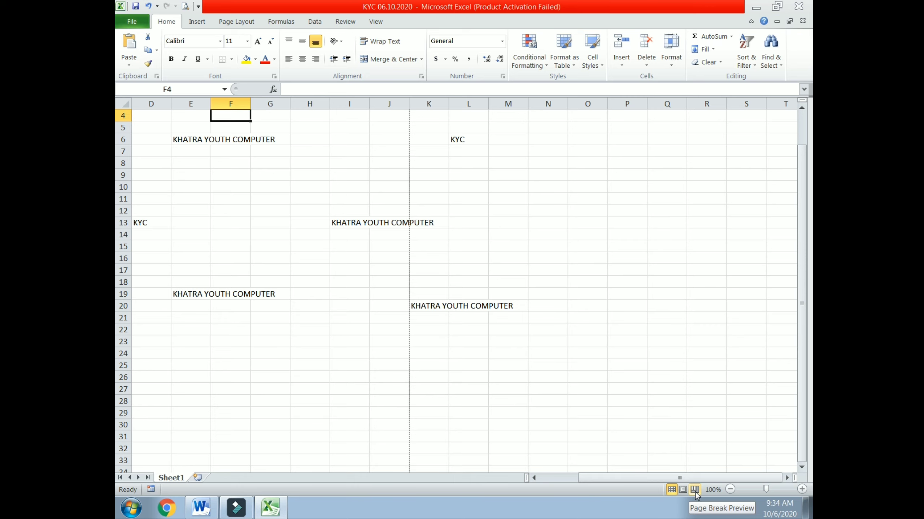
click(694, 489)
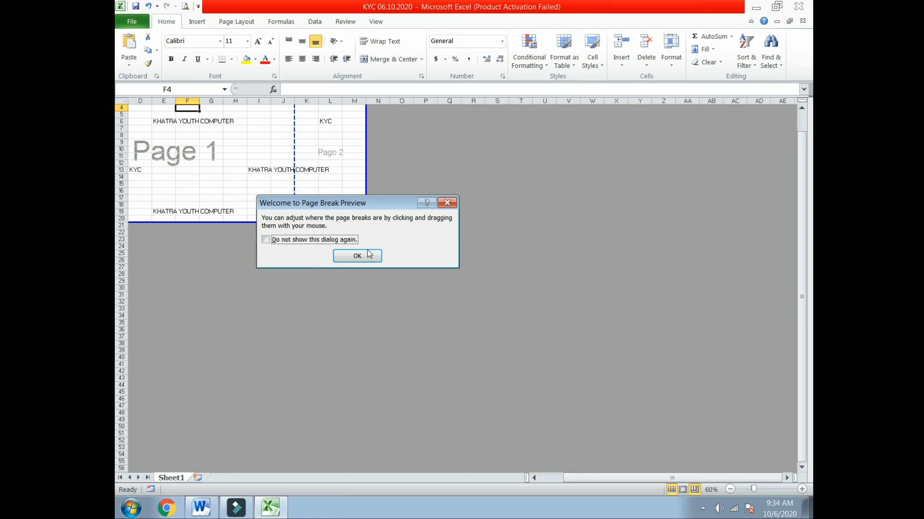
click(357, 256)
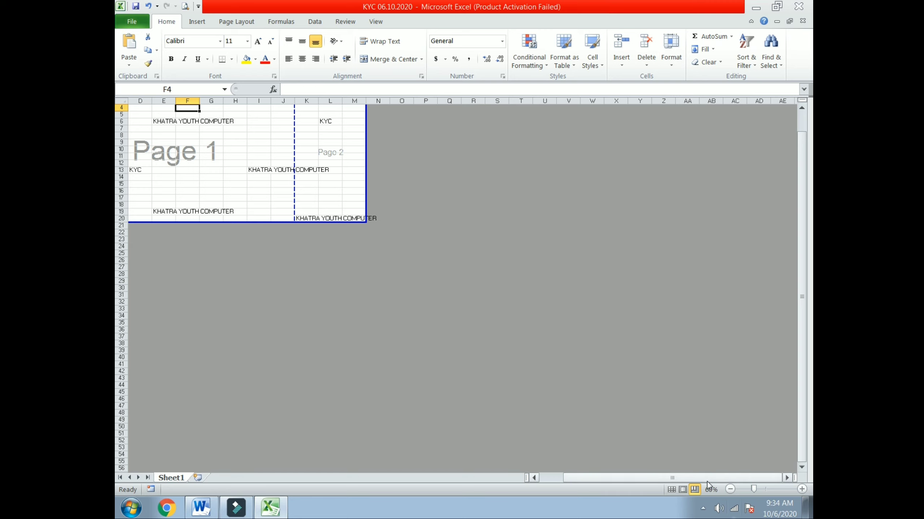
click(671, 489)
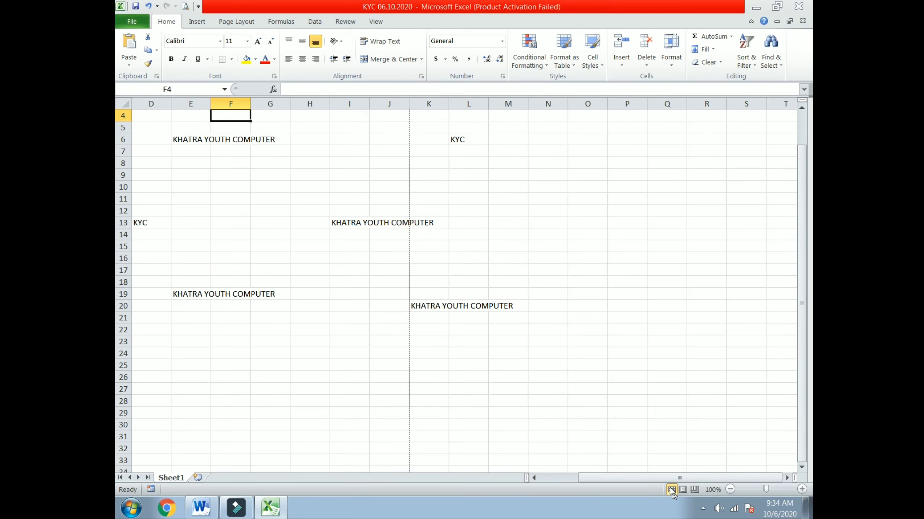
Enter 25 in cell P21, check the page break preview, and return to Normal view.
click(635, 315)
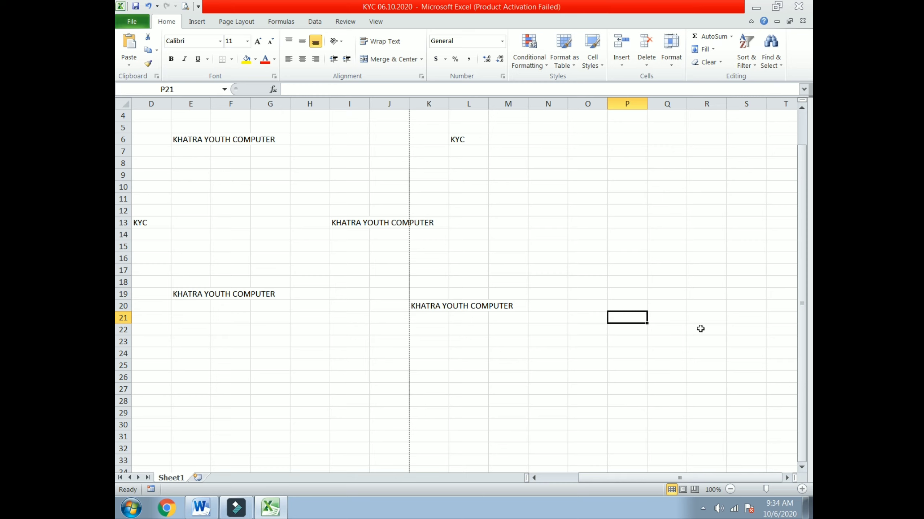
text(25)
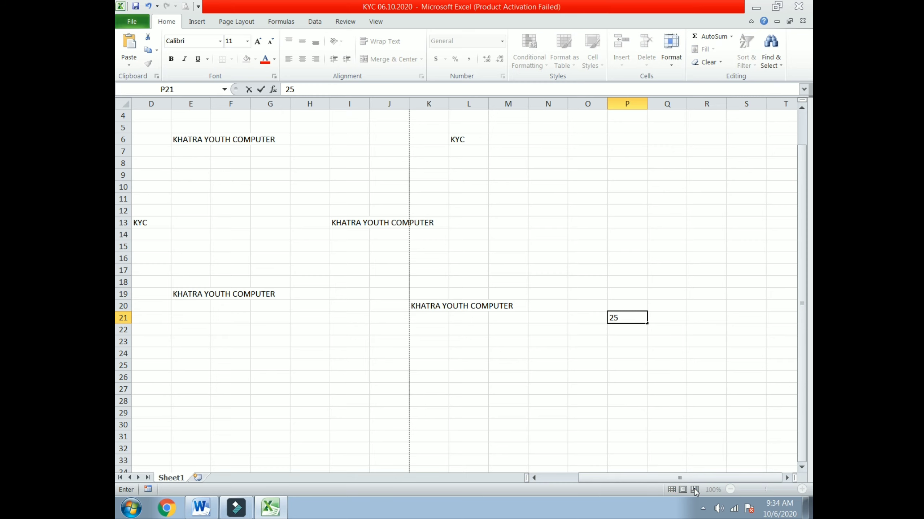
click(617, 375)
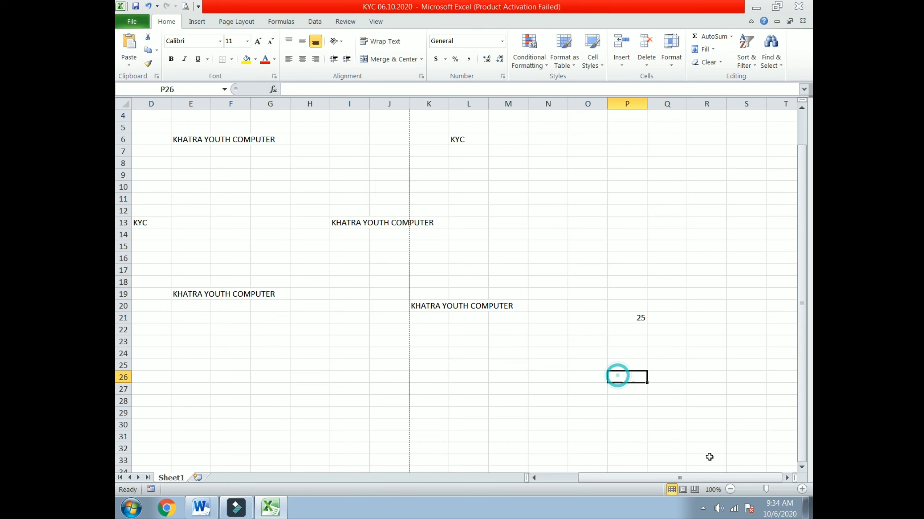
click(694, 489)
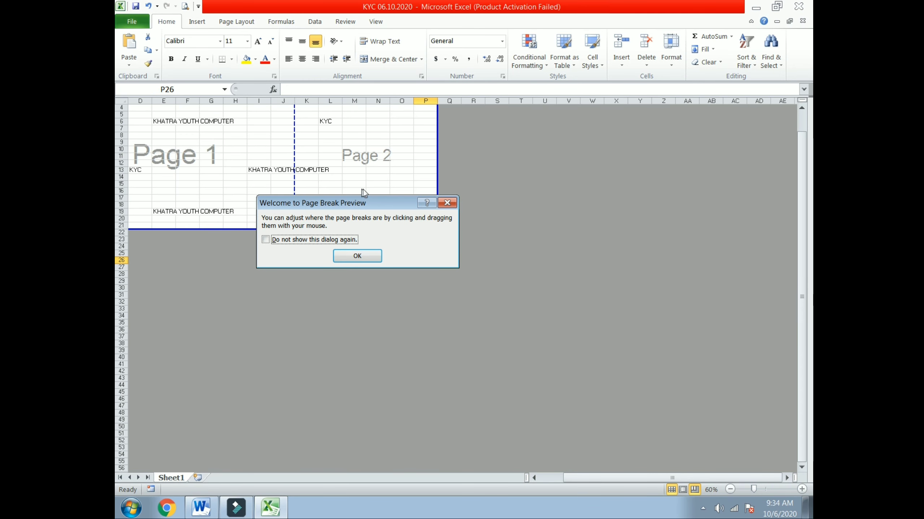
click(366, 258)
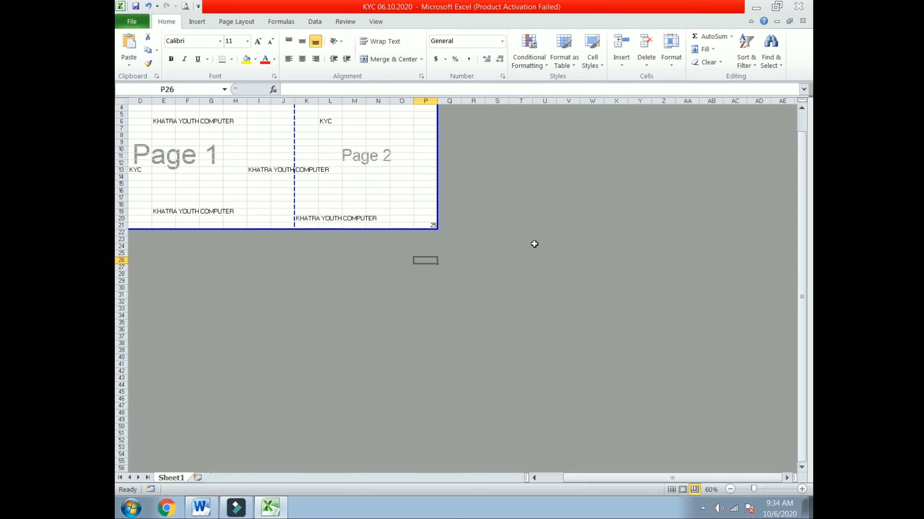
click(378, 206)
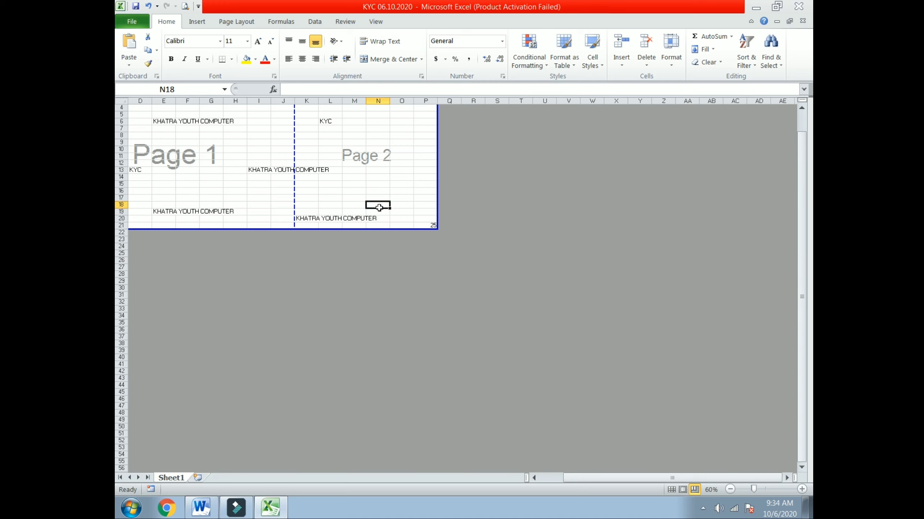
click(671, 490)
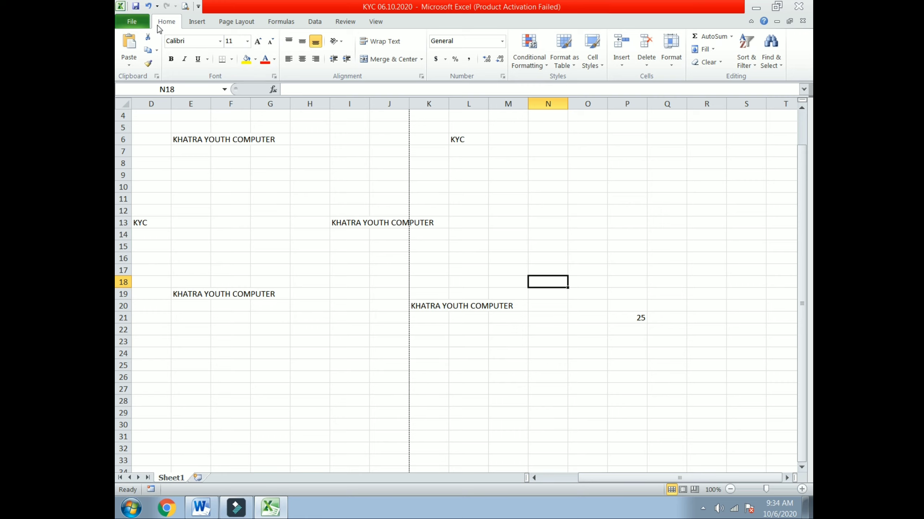
Glance at the Home Delete options without deleting, then switch to Page Layout view.
click(193, 24)
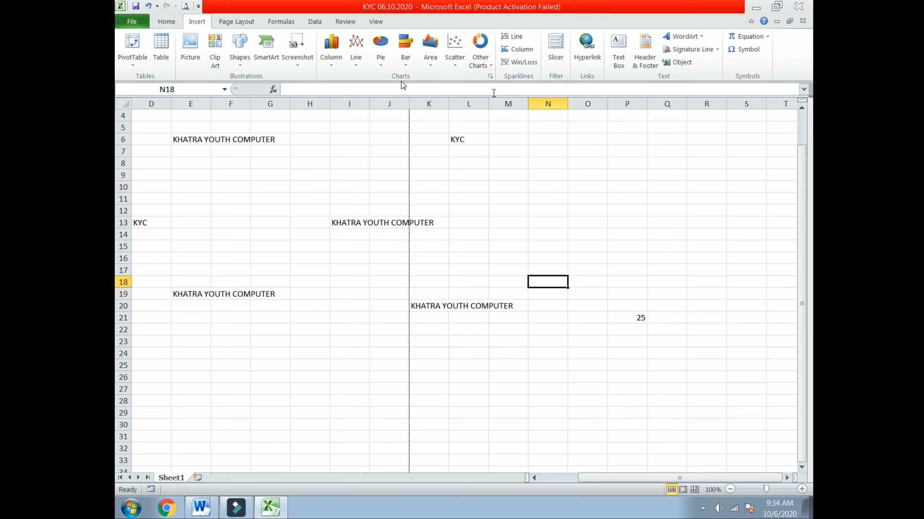
click(167, 21)
click(646, 64)
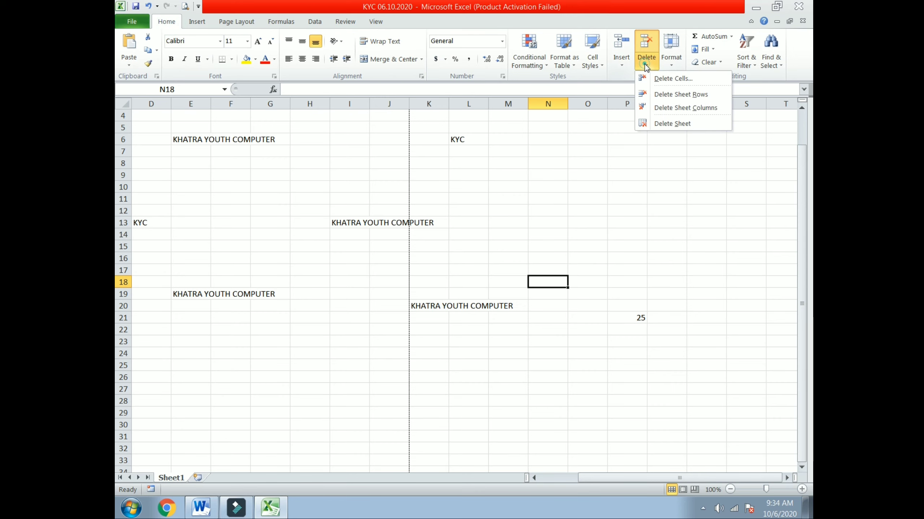
click(580, 212)
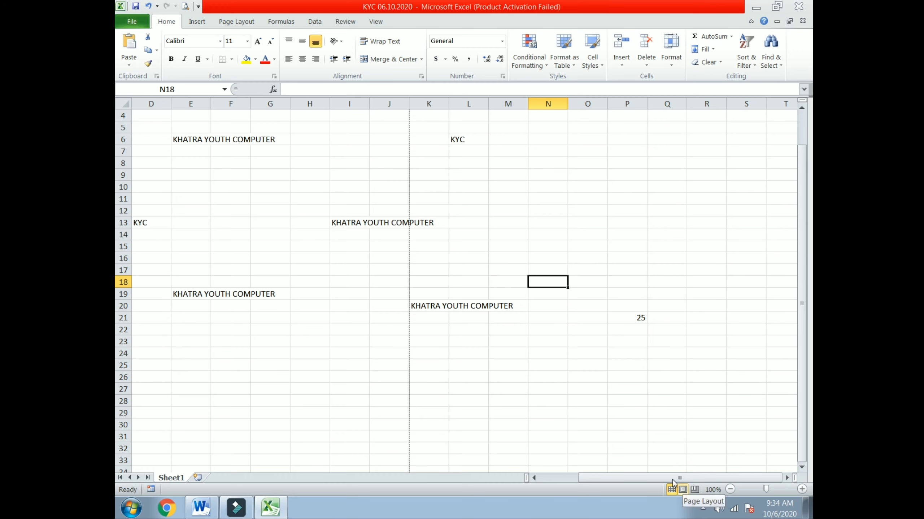
click(197, 21)
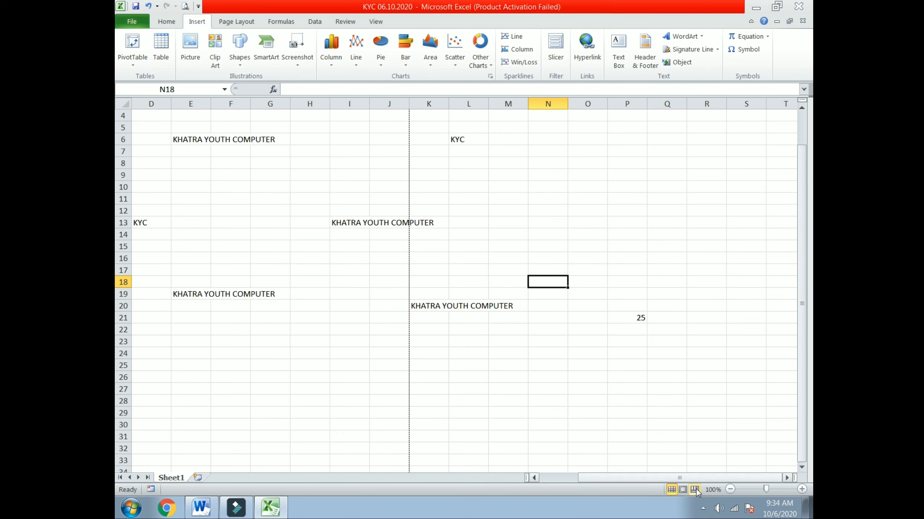
click(682, 490)
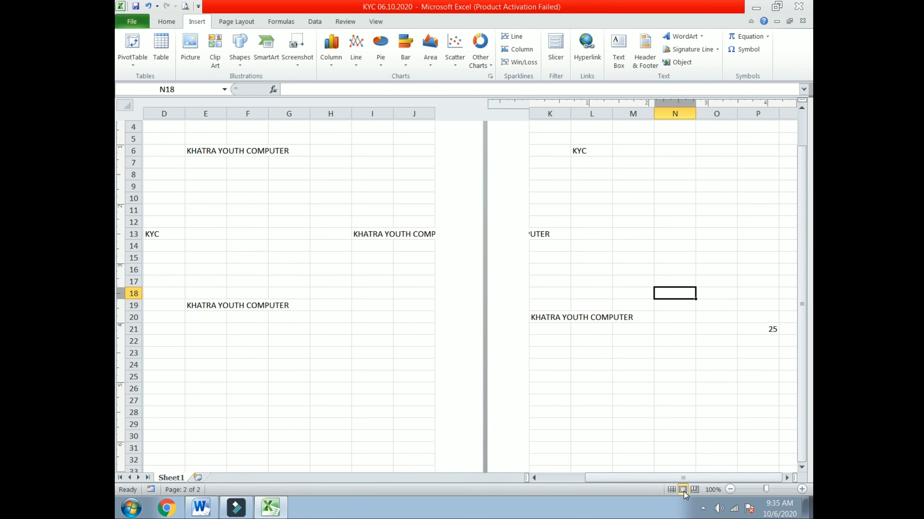
scroll(467, 396, up, 3)
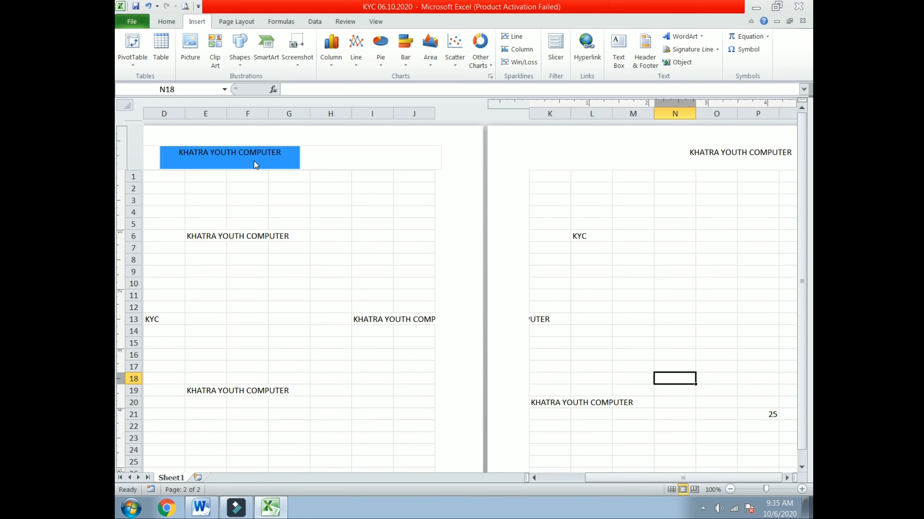
click(265, 154)
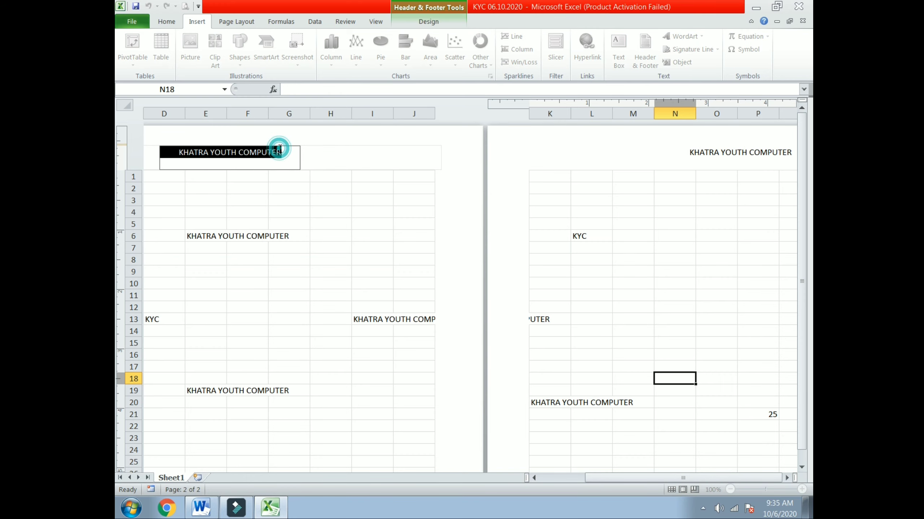
click(314, 236)
click(258, 154)
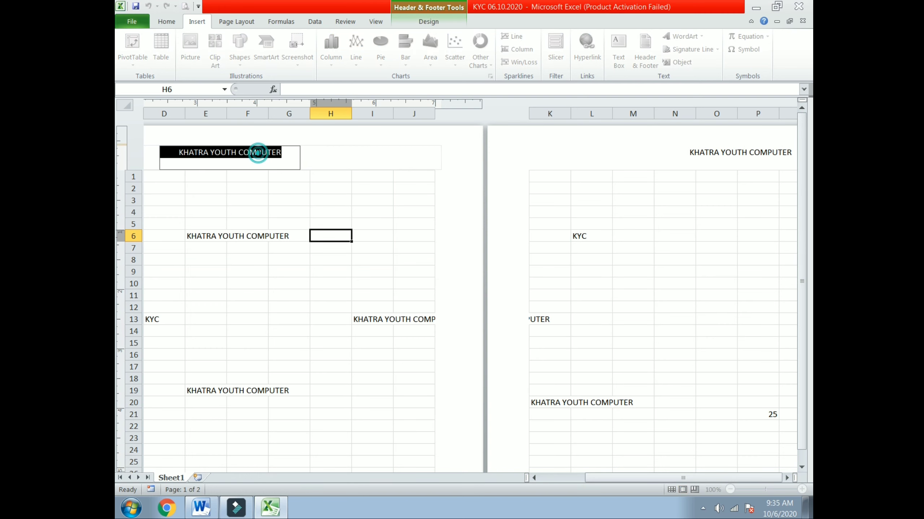
click(443, 25)
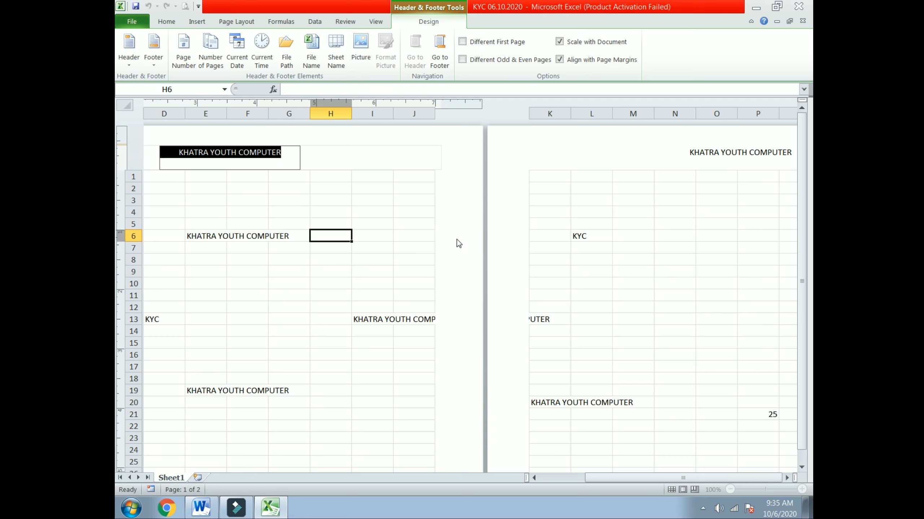
click(210, 21)
click(338, 222)
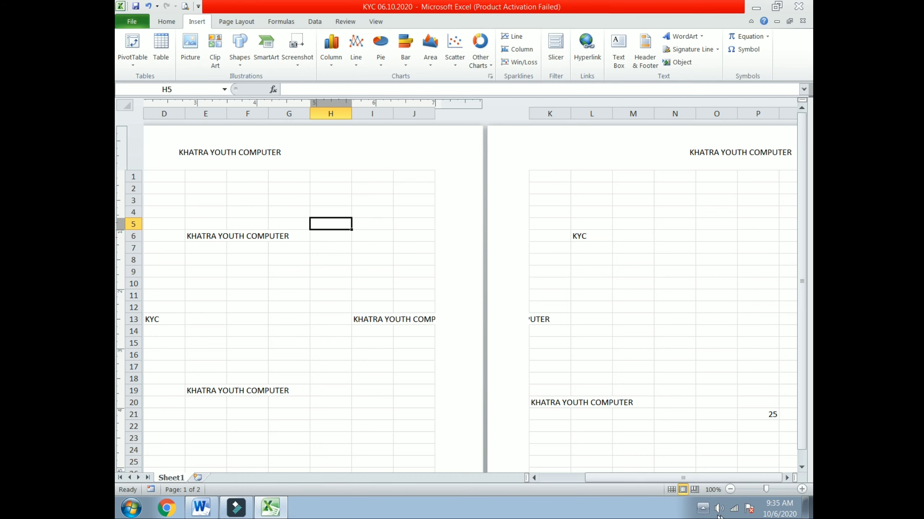
click(671, 489)
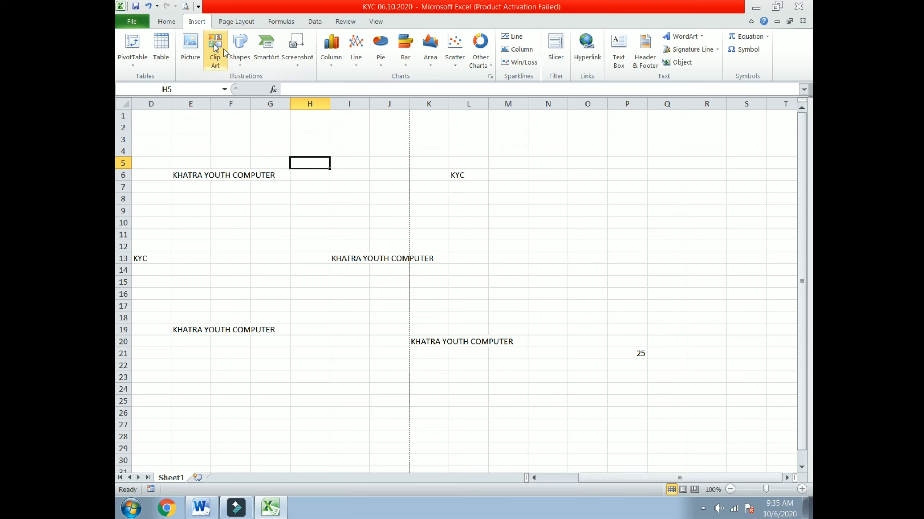
click(164, 21)
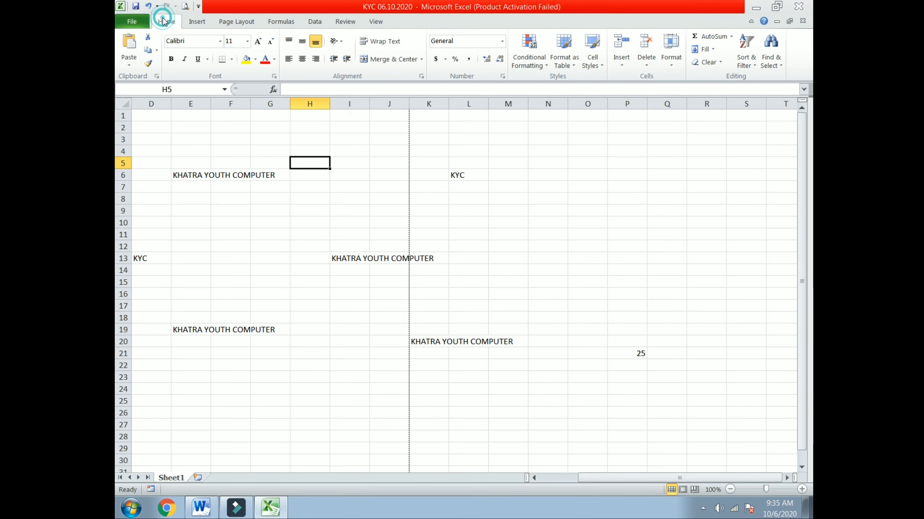
click(196, 21)
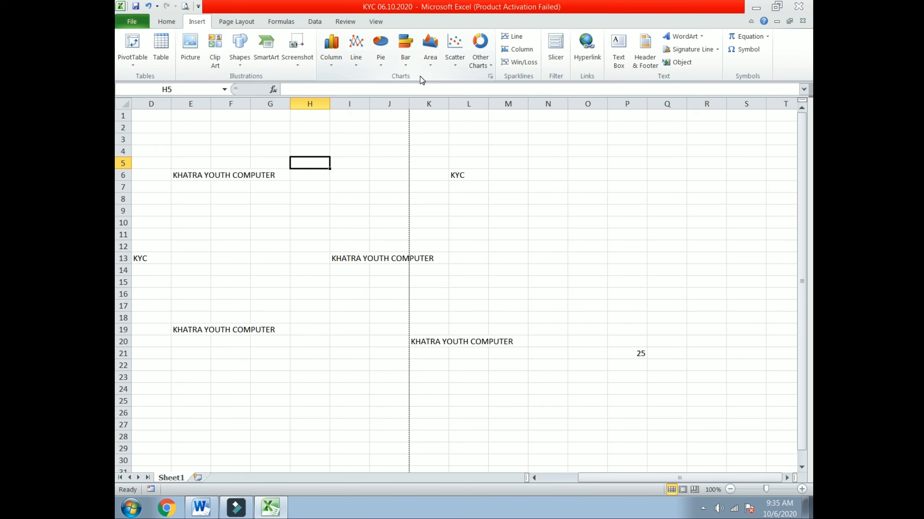
click(234, 22)
click(203, 21)
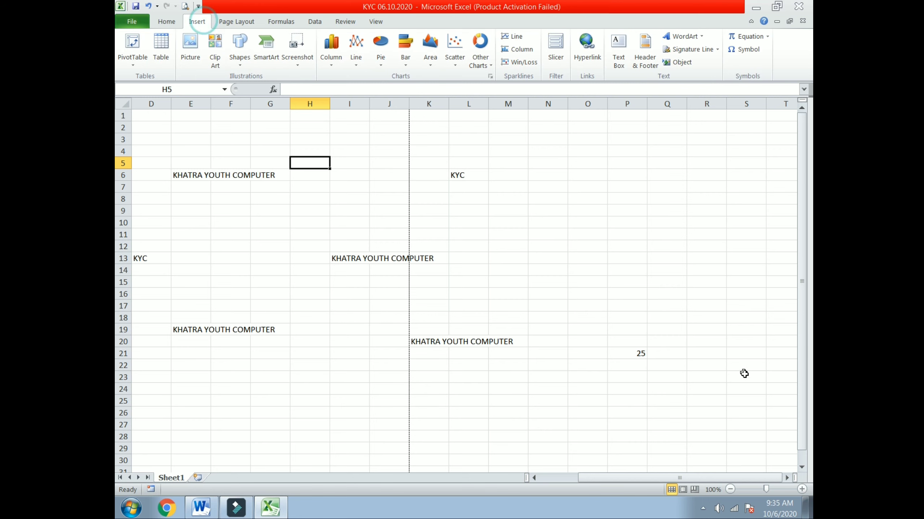
click(683, 490)
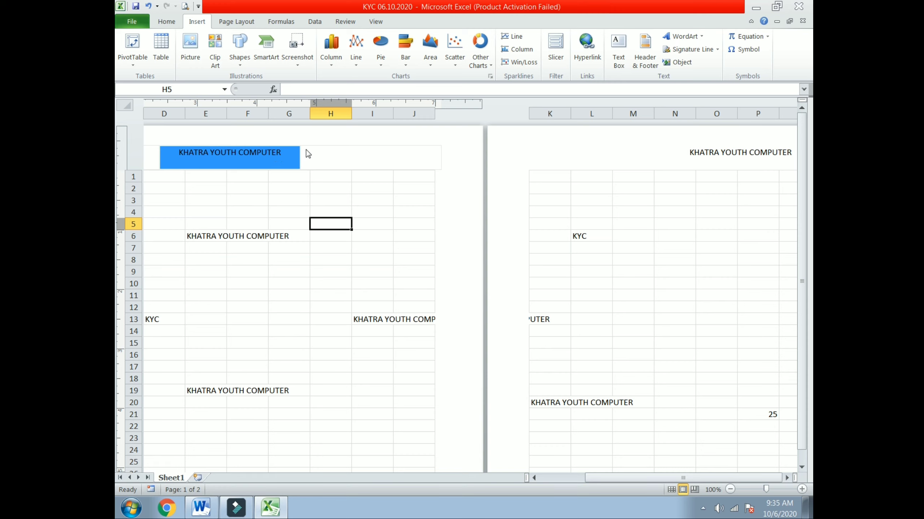
click(644, 52)
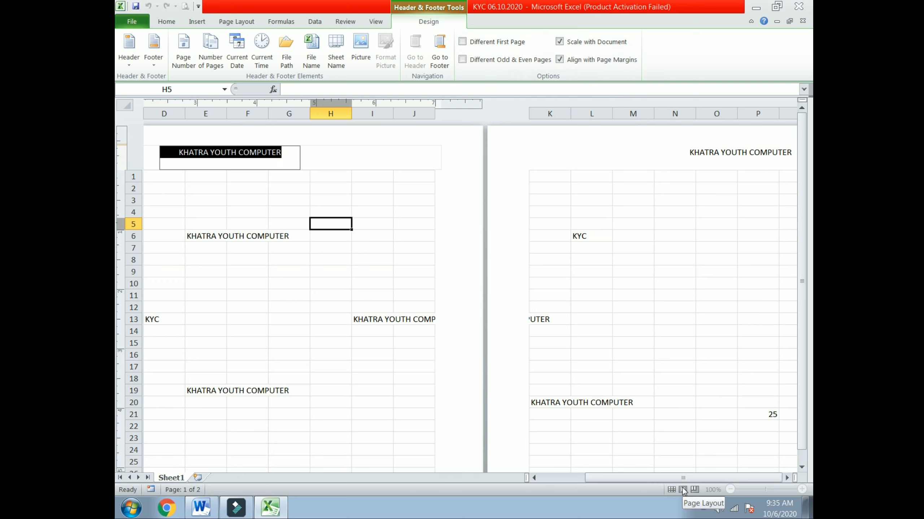
click(129, 66)
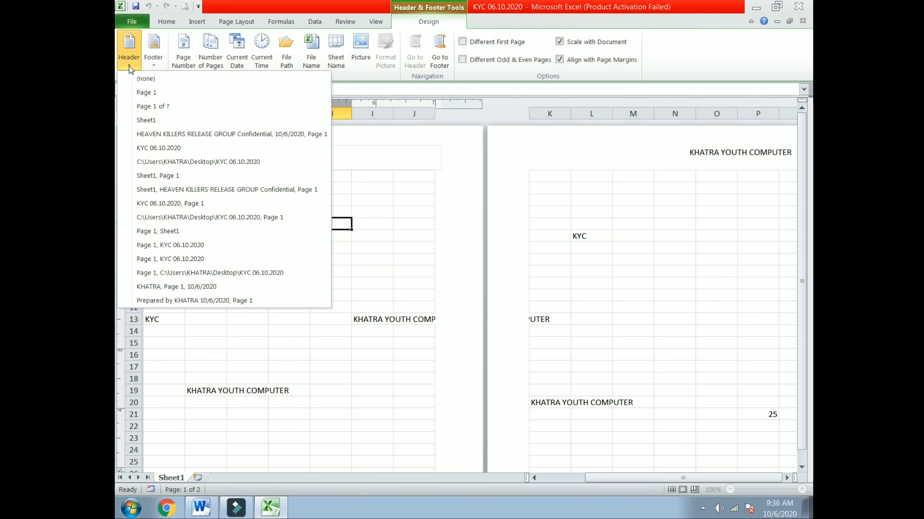
click(152, 66)
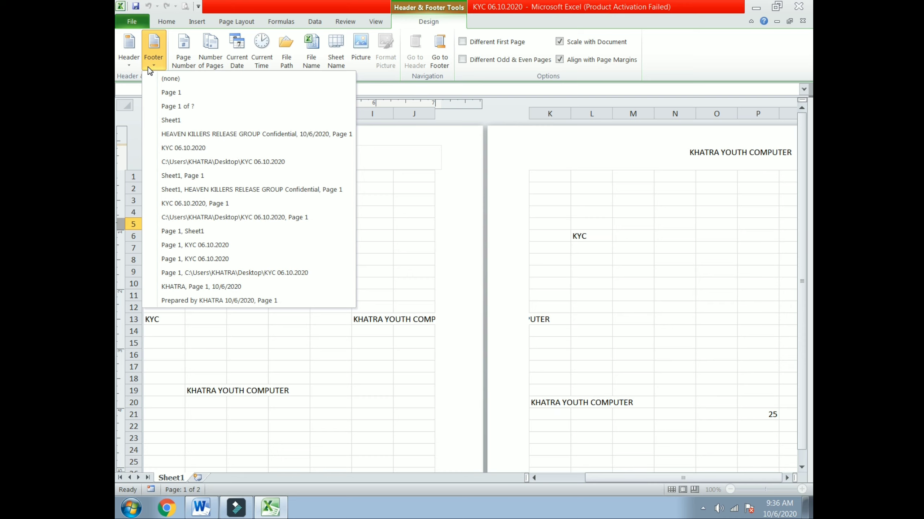
click(128, 60)
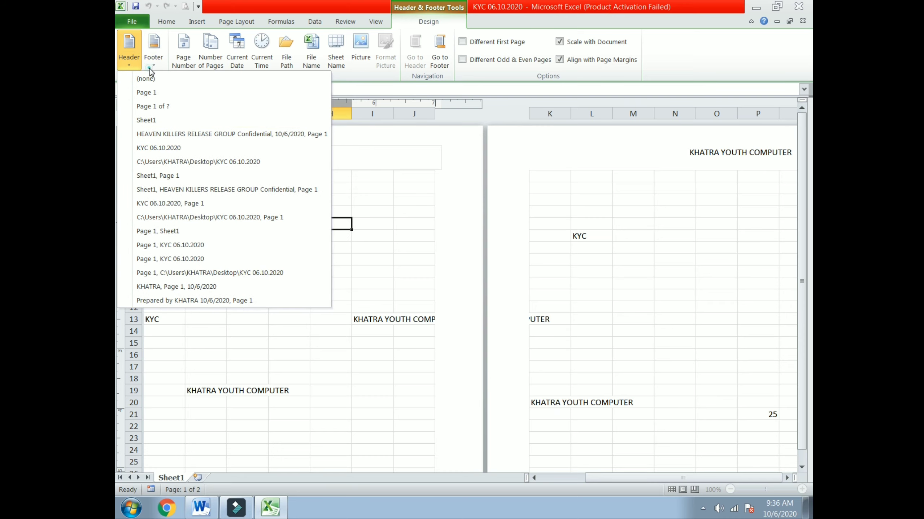
click(158, 69)
click(438, 158)
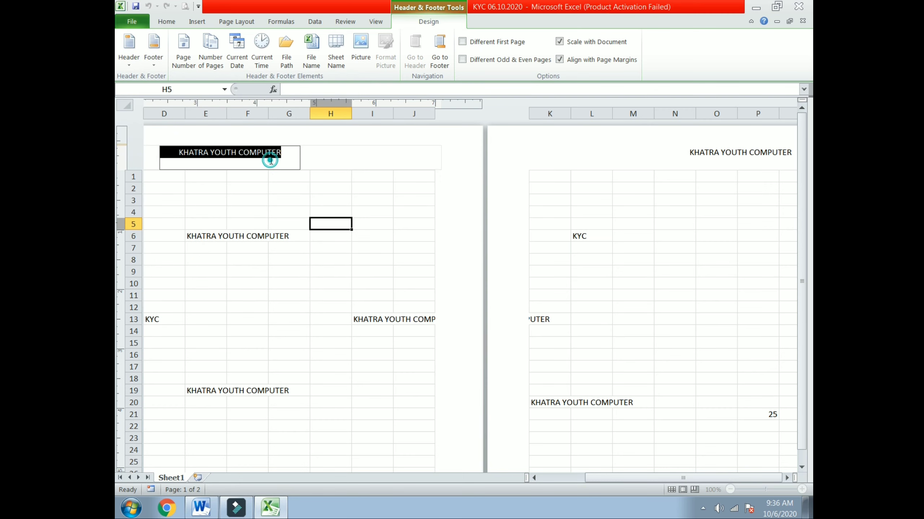
click(285, 206)
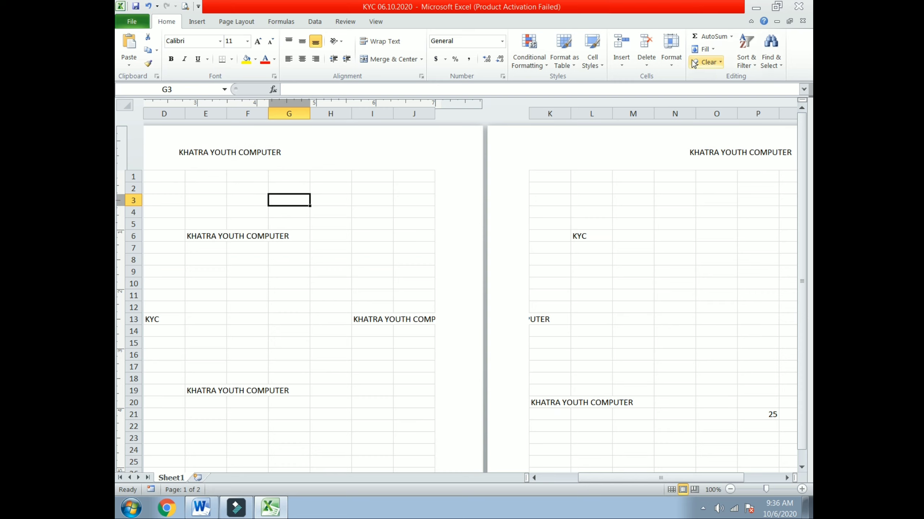
Check the Delete options without deleting, then select the KHATRA YOUTH COMPUTER header text.
click(646, 65)
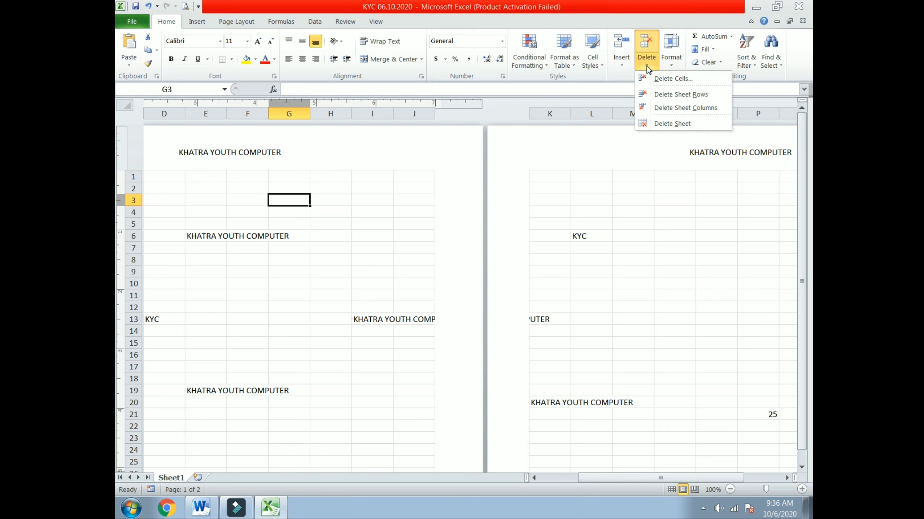
click(395, 190)
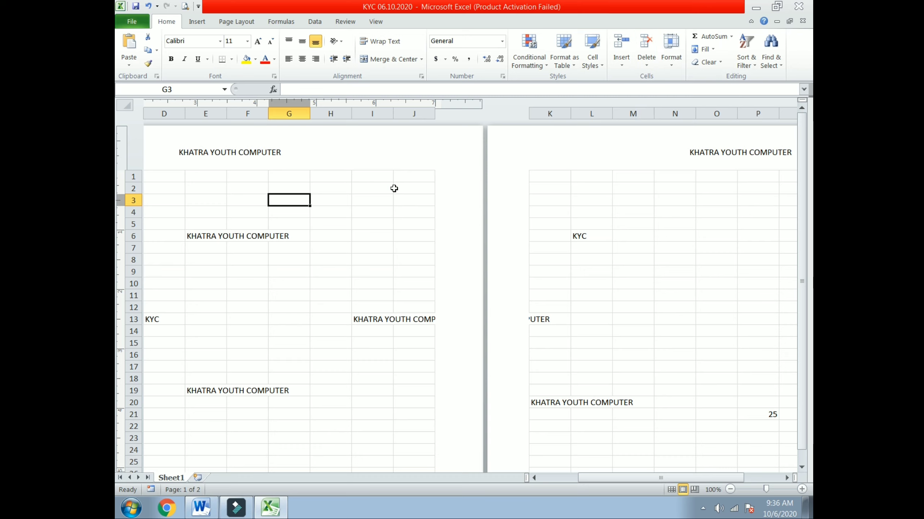
click(260, 161)
click(261, 162)
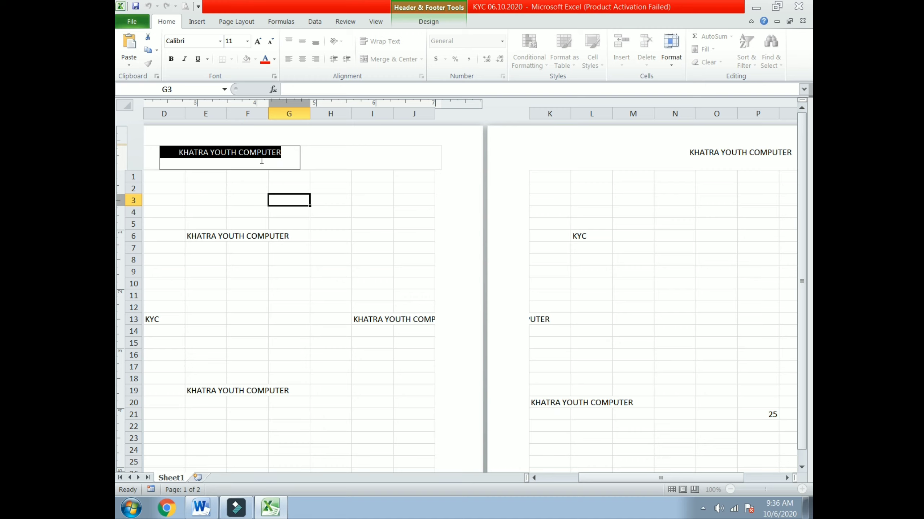
Finish header editing and switch the sheet back to Normal view.
click(672, 490)
click(275, 164)
click(198, 22)
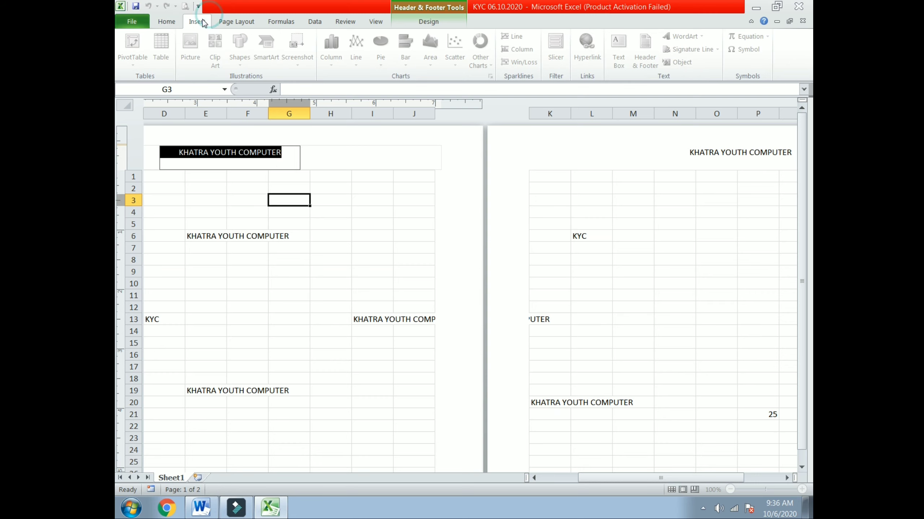
click(237, 22)
click(164, 22)
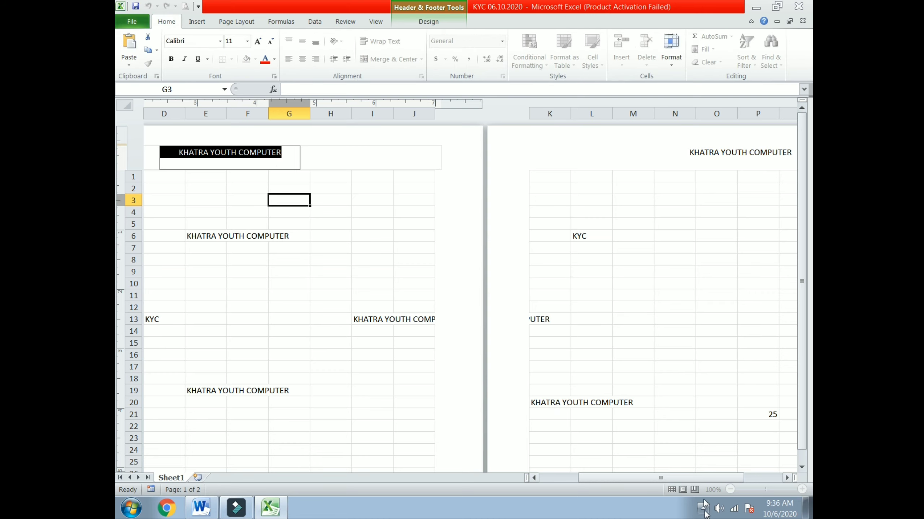
click(379, 223)
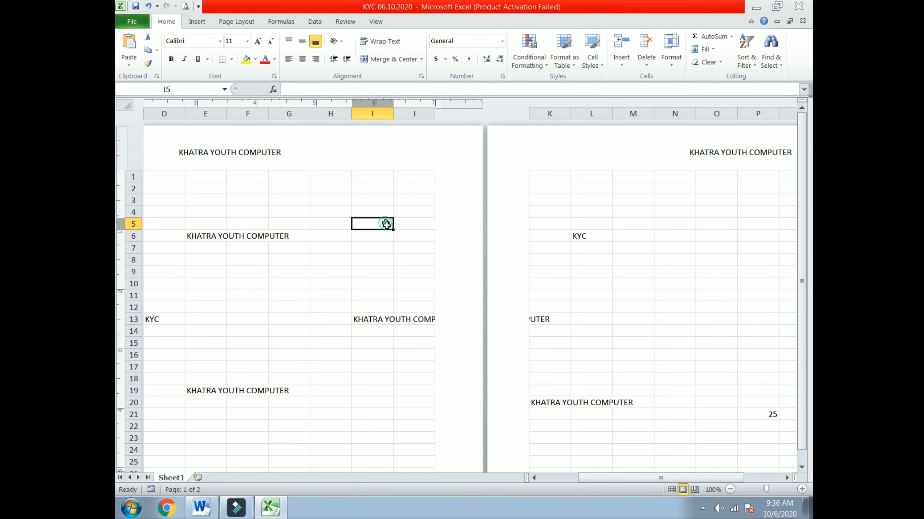
click(671, 489)
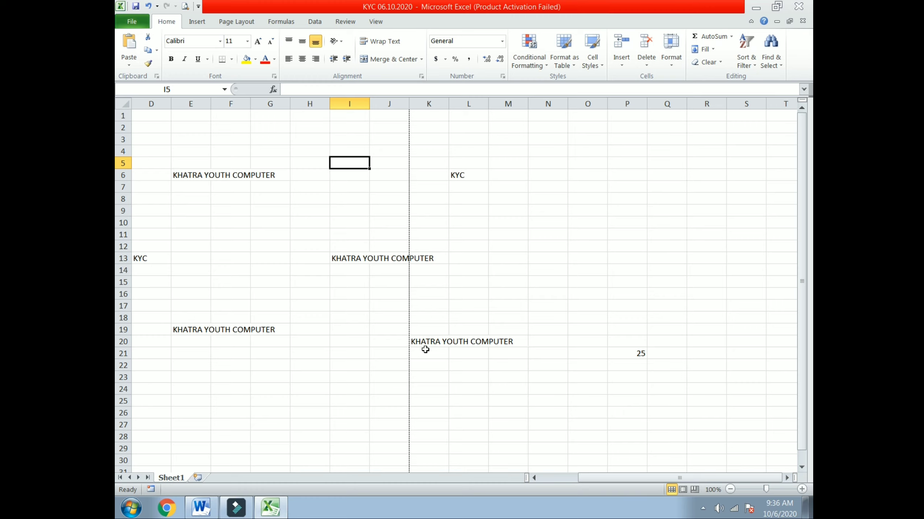
Scroll the sheet briefly, then switch to the Word notes MS Excel 5th class-2020.
scroll(425, 349, down, 6)
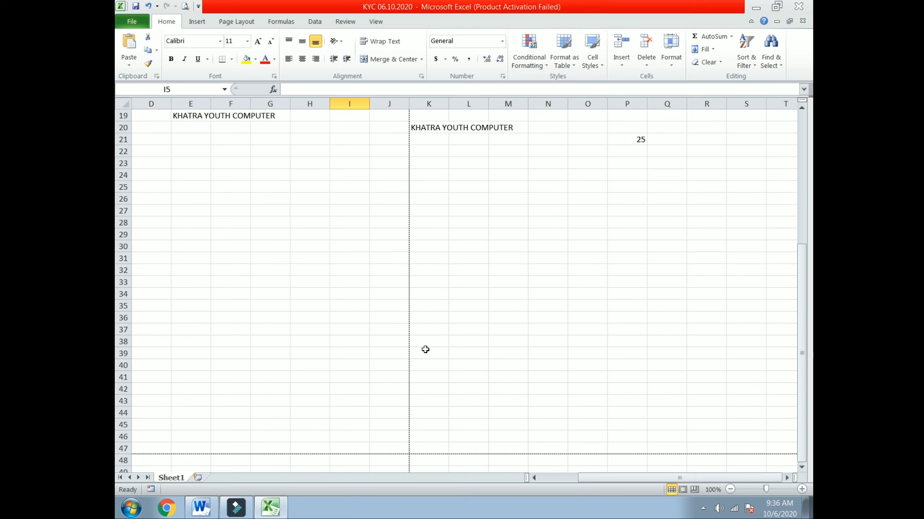
scroll(425, 350, up, 6)
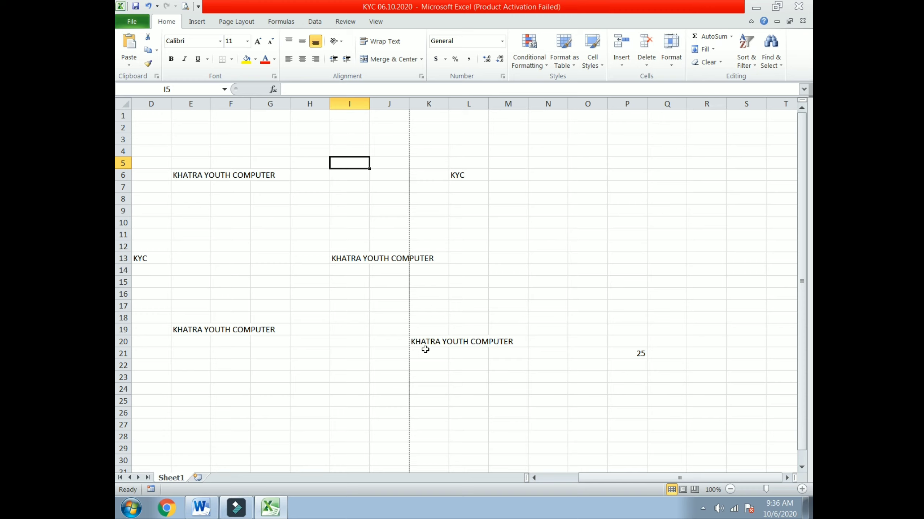
click(201, 508)
Copy the INDIA and SRI LANKA table from the Word chart notes and return to the Excel workbook.
scroll(358, 326, down, 1)
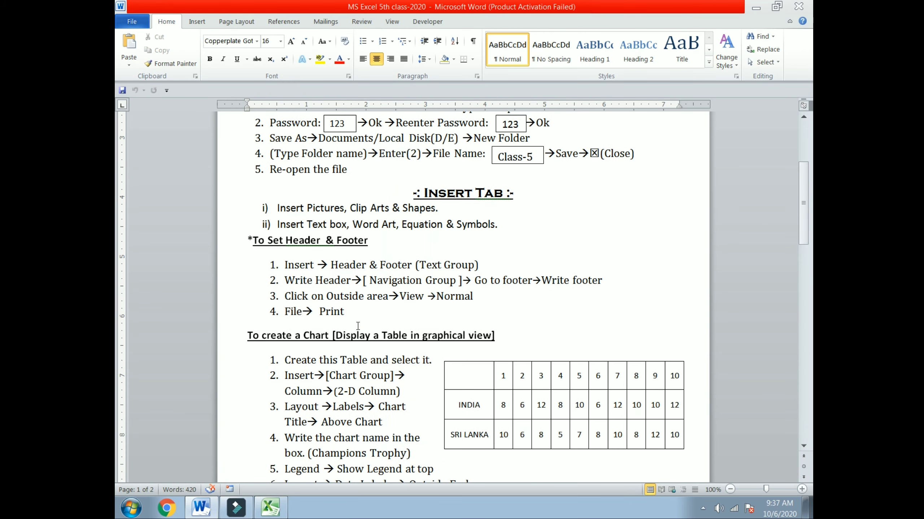
scroll(456, 276, down, 3)
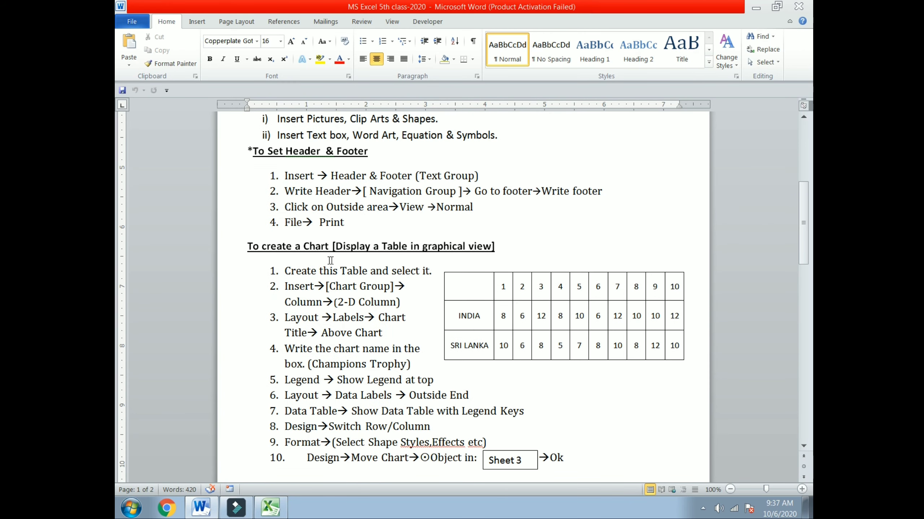
scroll(473, 250, down, 3)
scroll(473, 250, up, 3)
drag(681, 346, 475, 279)
right_click(475, 278)
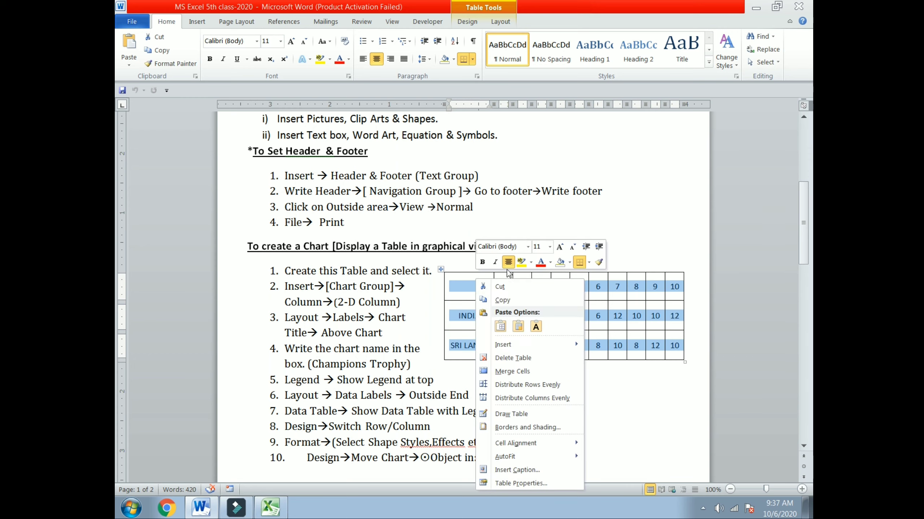
click(502, 302)
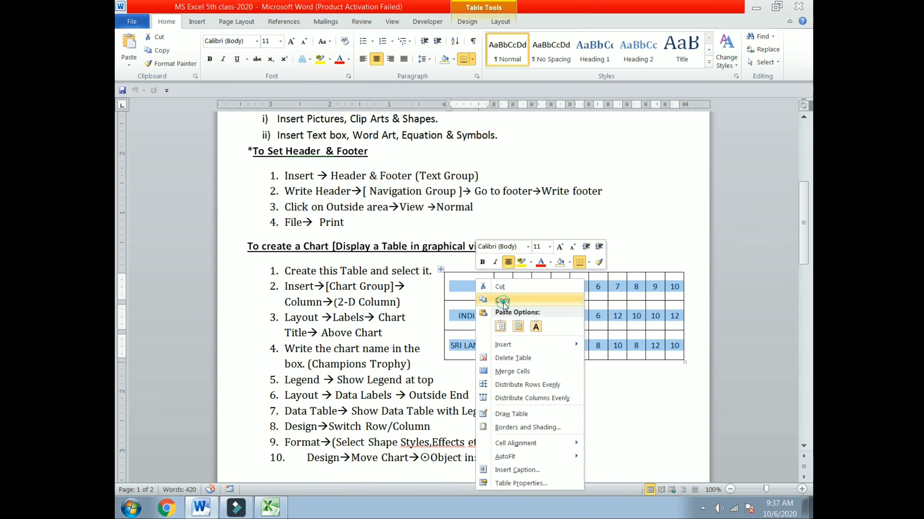
click(269, 507)
Paste the table at L31 with source formatting and select the pasted range L31:V33.
scroll(494, 338, down, 7)
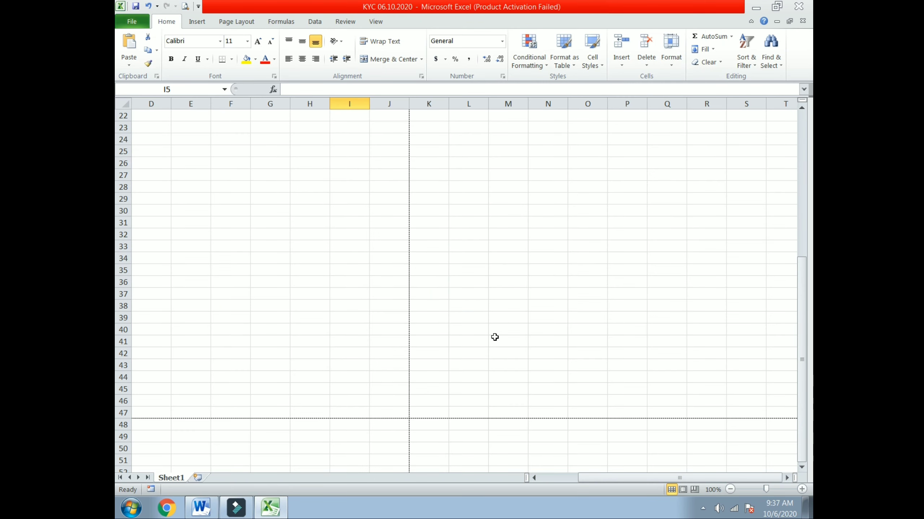
drag(465, 222, 569, 246)
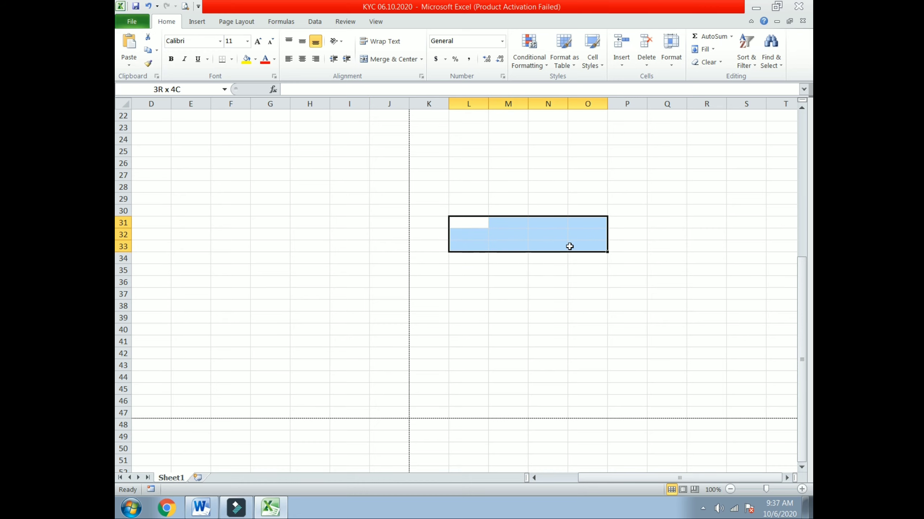
click(472, 221)
right_click(474, 221)
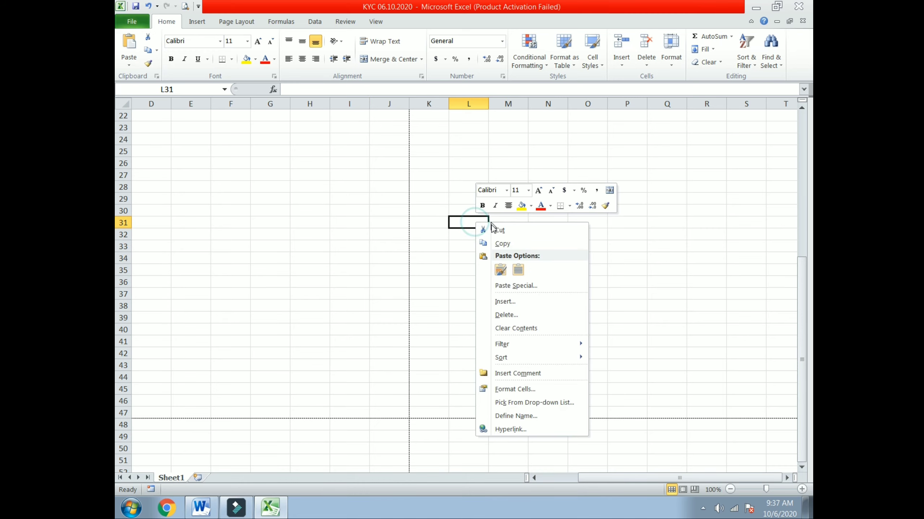
click(501, 272)
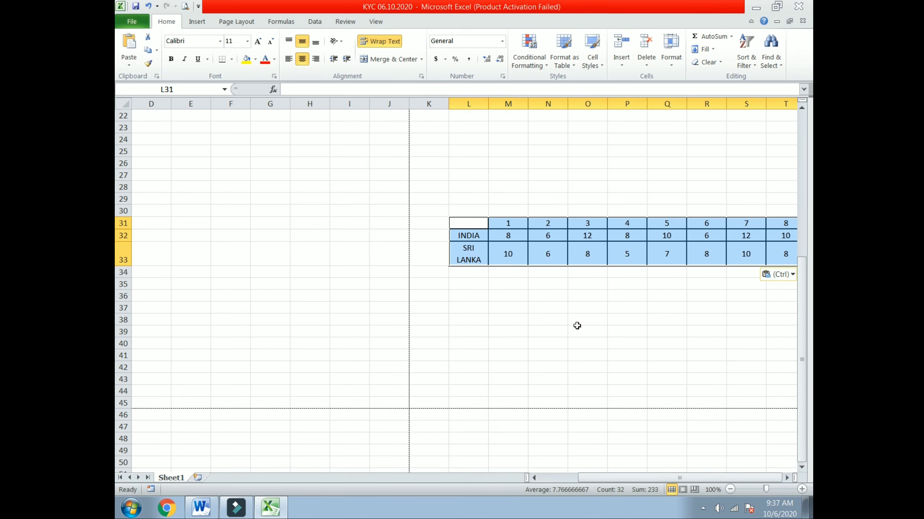
click(586, 378)
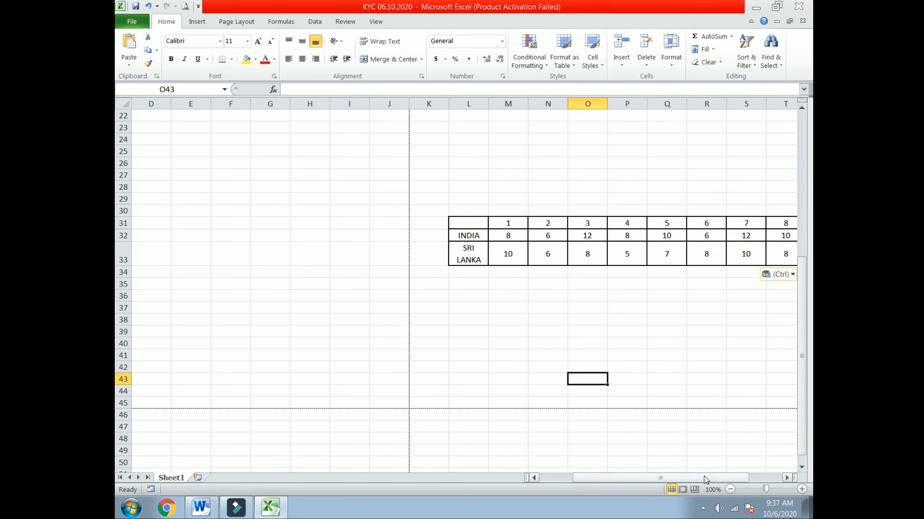
drag(705, 476, 740, 477)
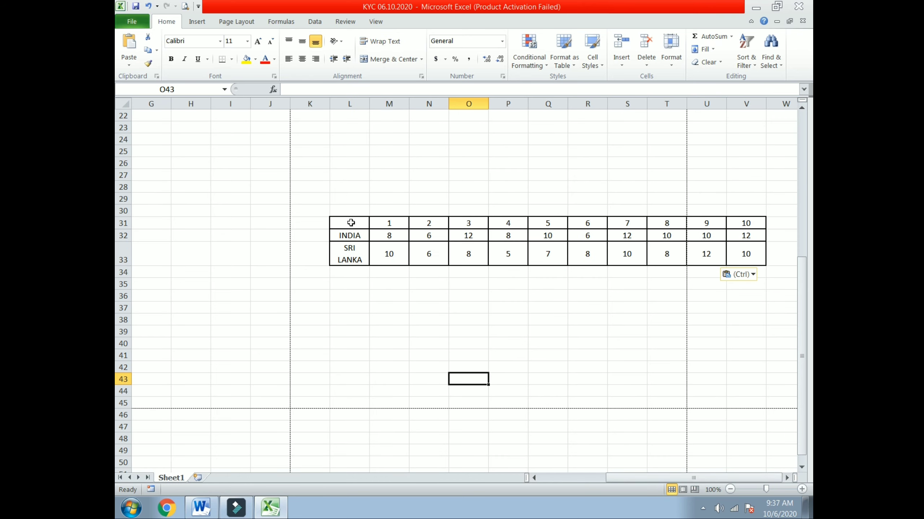
drag(351, 222, 743, 266)
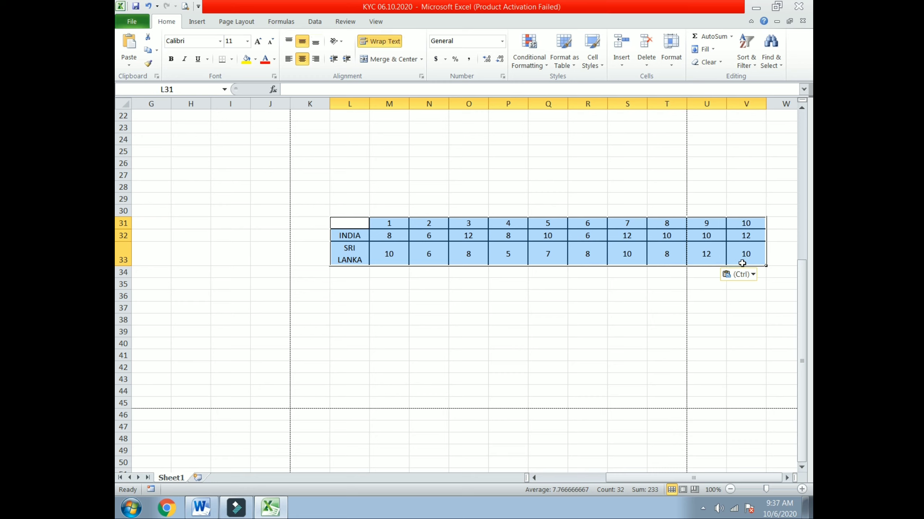
click(192, 25)
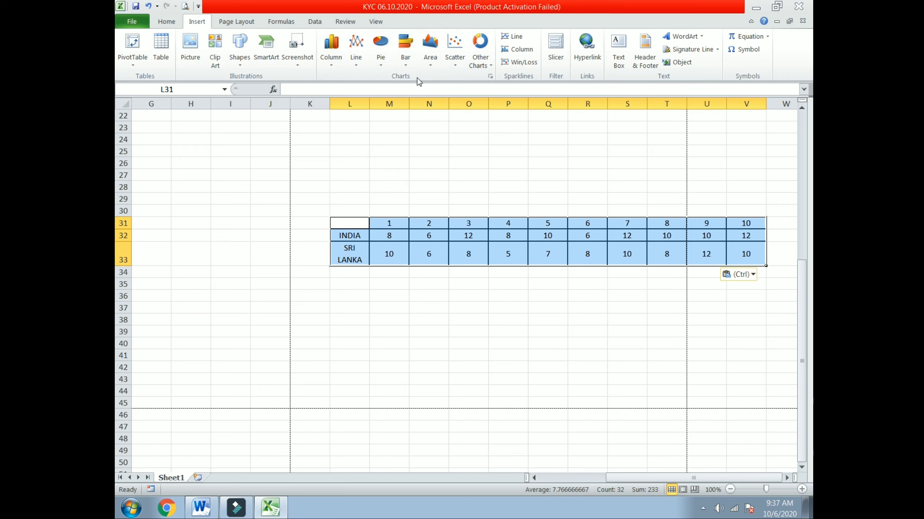
Insert a 3-D stacked column chart of the table and move it below the data.
click(330, 65)
click(375, 154)
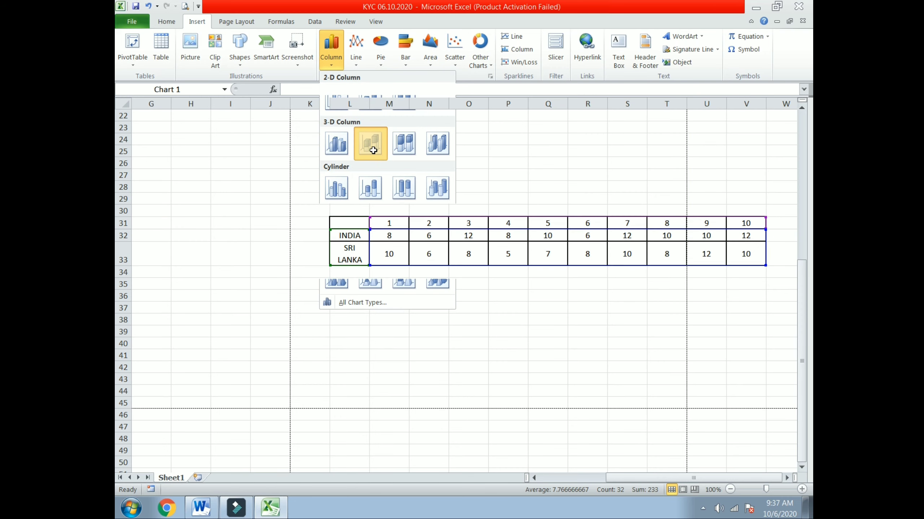
drag(492, 215, 527, 282)
click(558, 352)
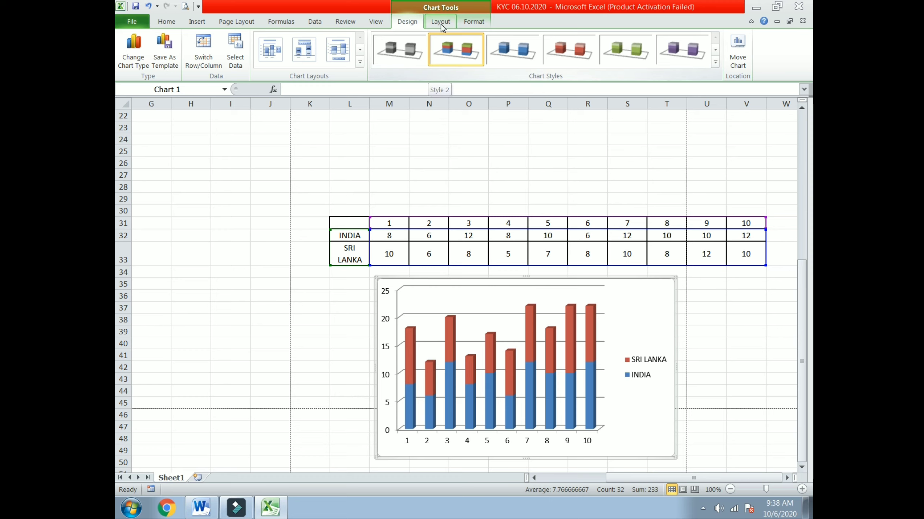
Add a chart title above the chart and replace its placeholder with 'INDIA Vs SRI LANKA'.
click(440, 22)
click(293, 65)
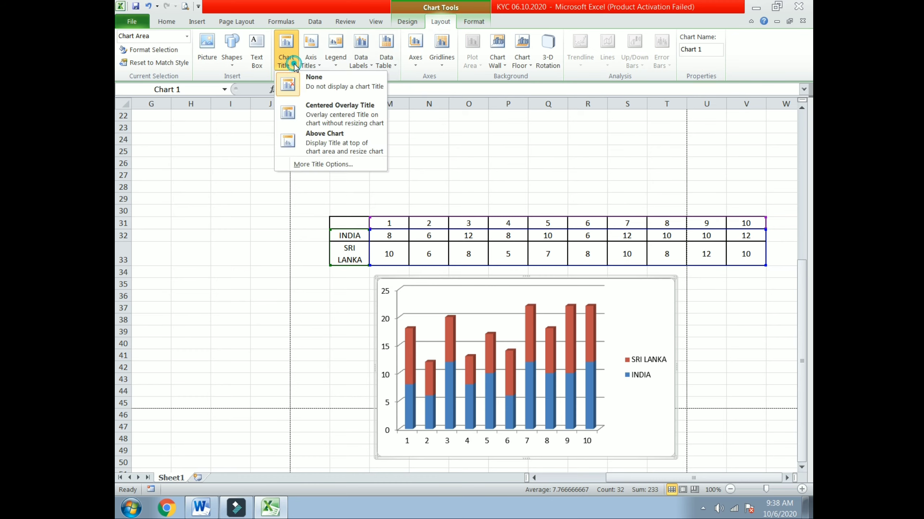
click(337, 143)
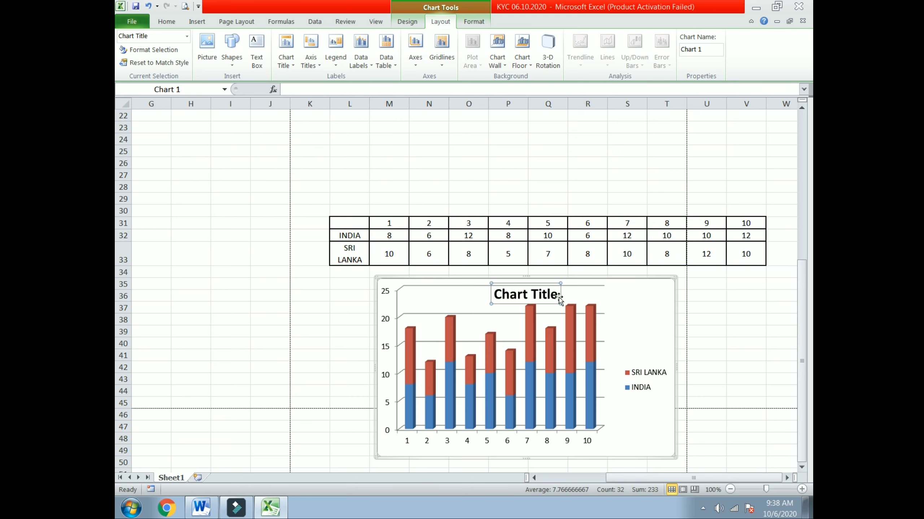
click(558, 294)
click(557, 294)
key(BackSpace)
key(BackSpace)
key(BackSpace)
key(BackSpace)
key(BackSpace)
key(BackSpace)
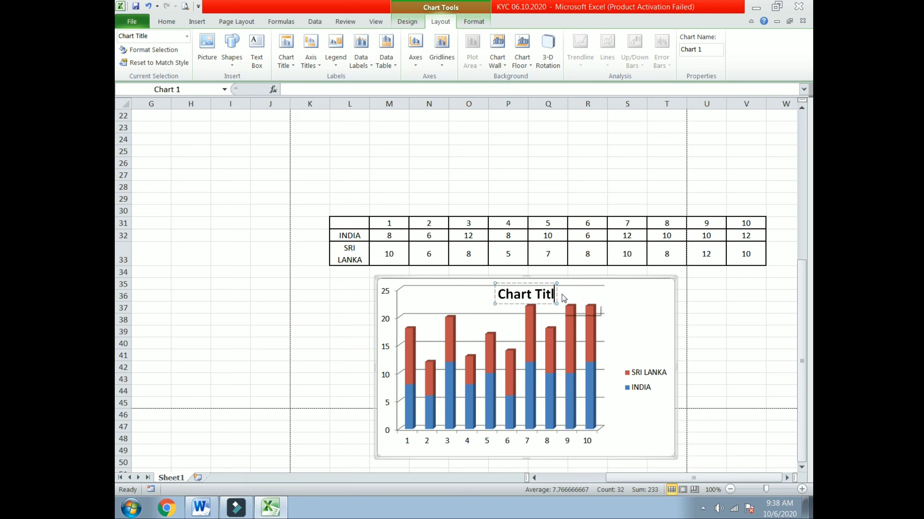
key(BackSpace)
key(BackSpace)
key(BackSpace)
key(BackSpace)
key(BackSpace)
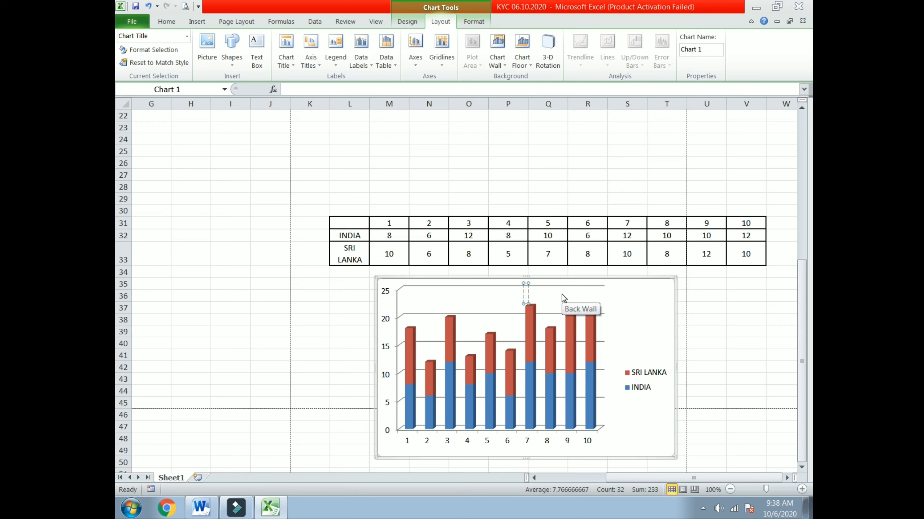
text(INDIA)
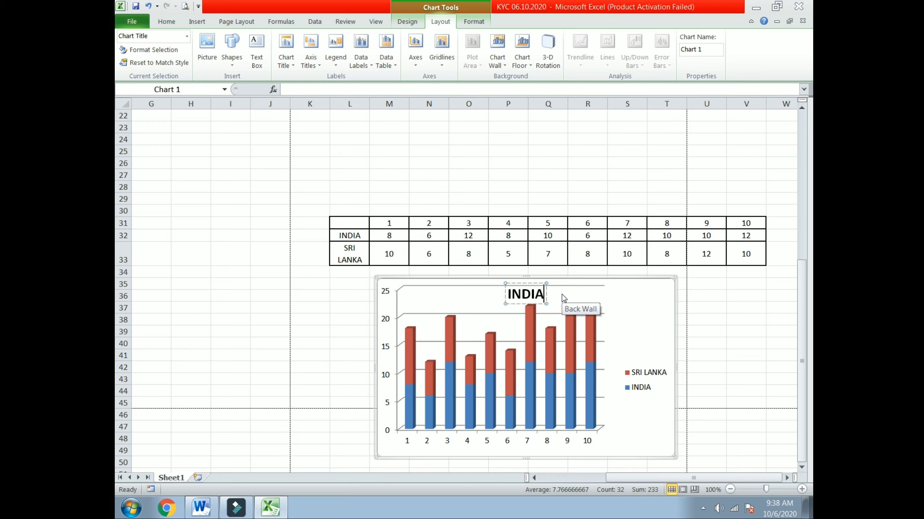
text( V)
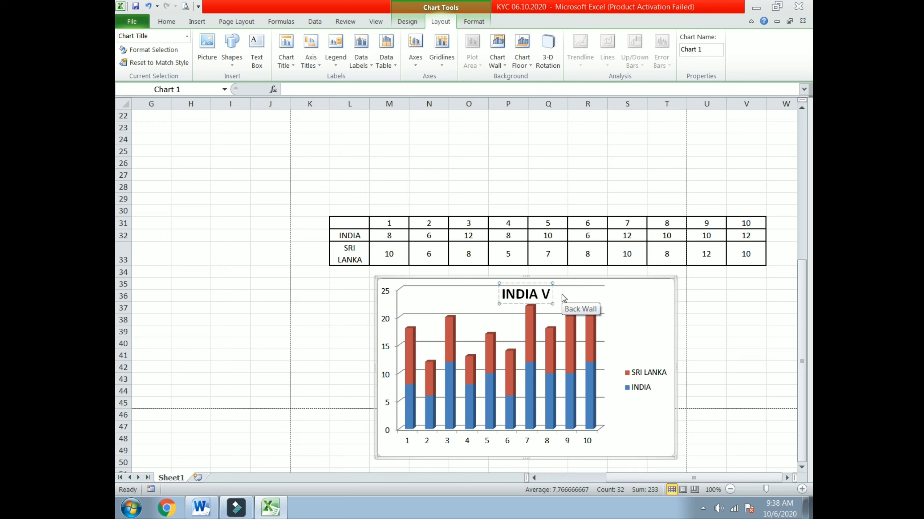
text(s)
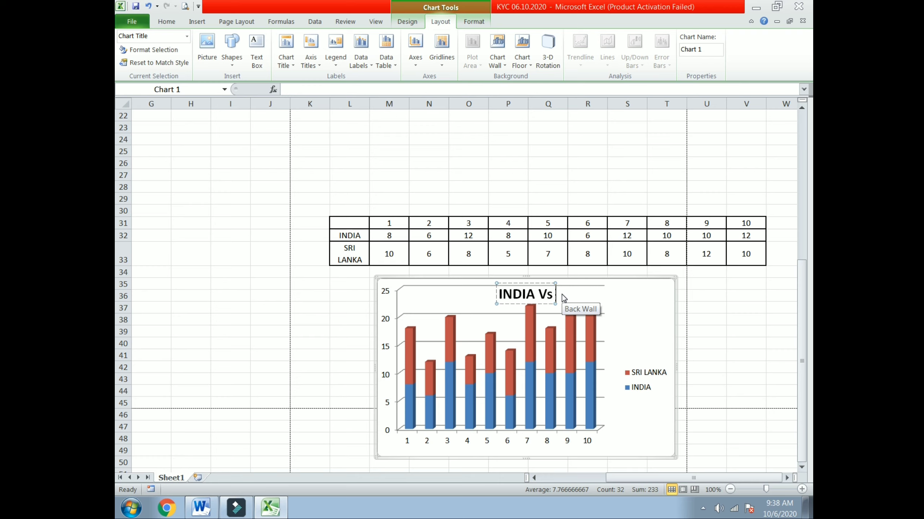
text( SRI)
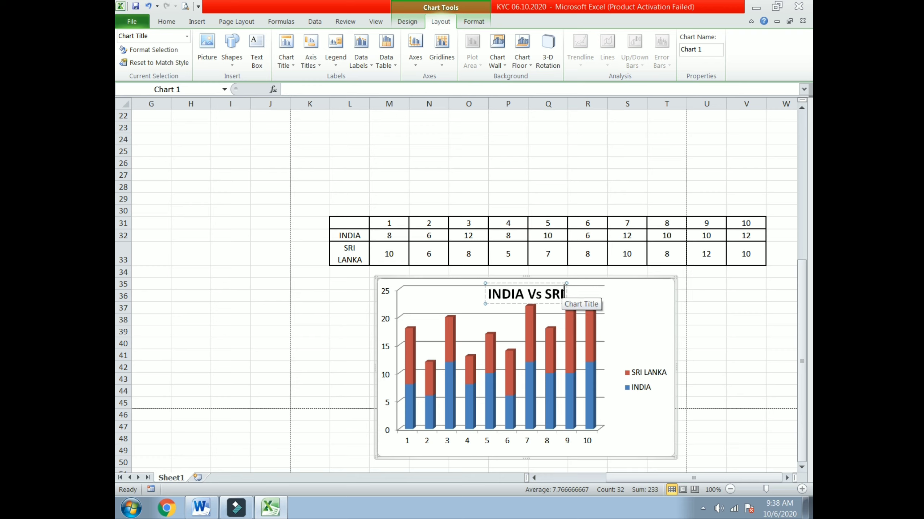
text( LANKA)
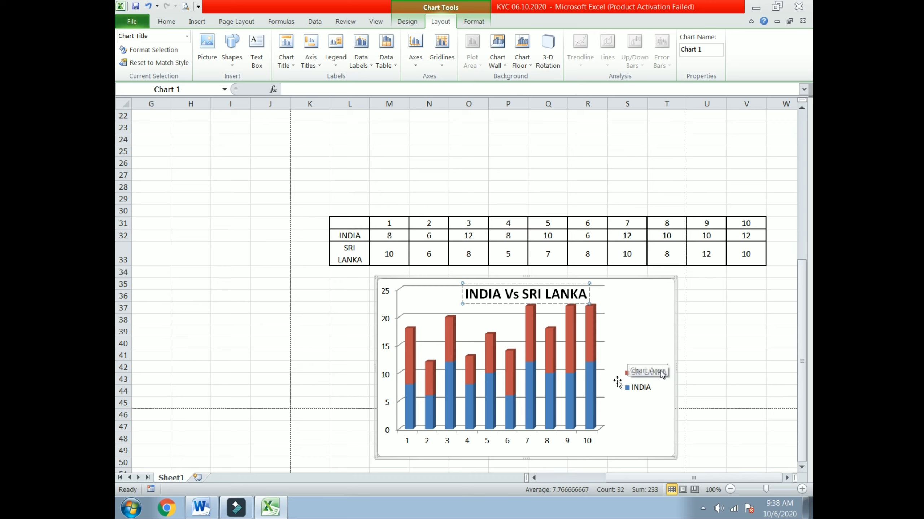
click(562, 332)
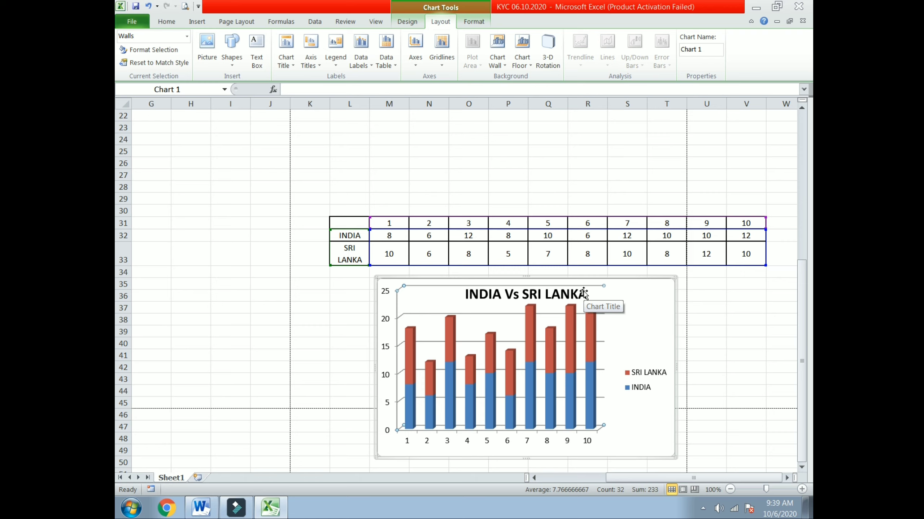
click(331, 61)
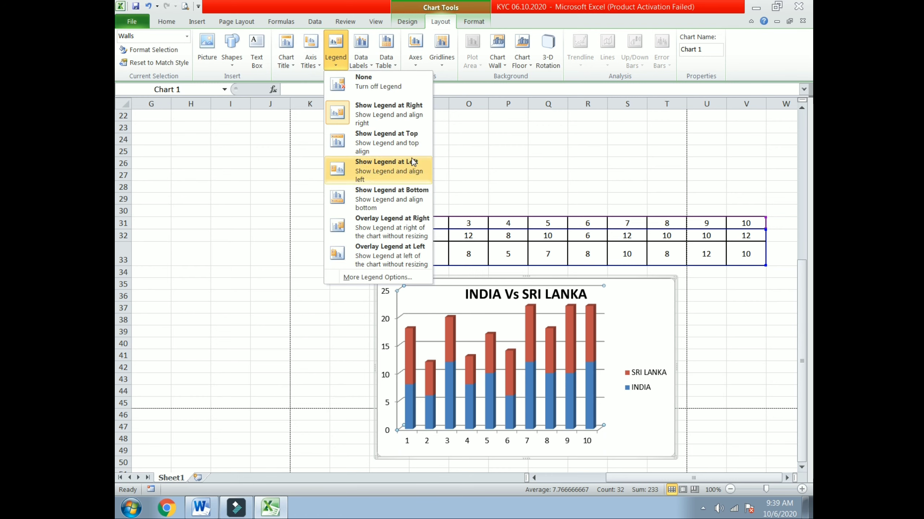
click(402, 140)
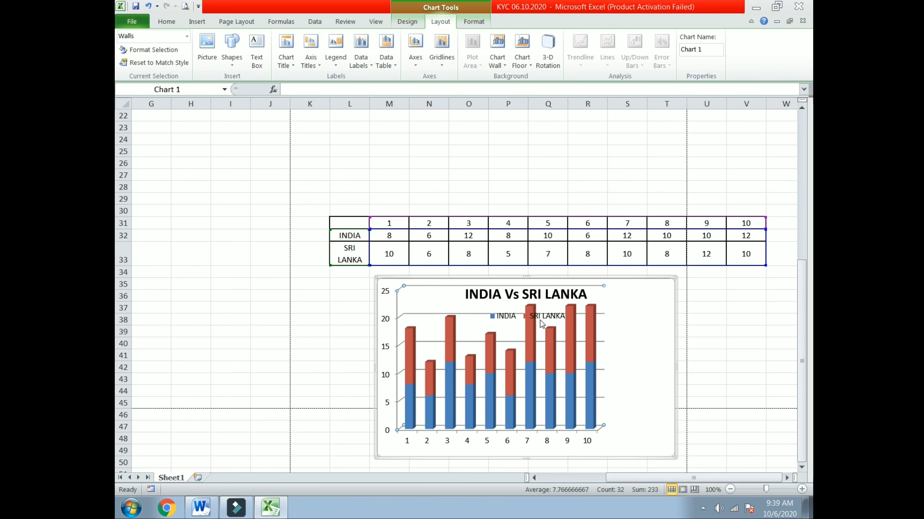
click(335, 64)
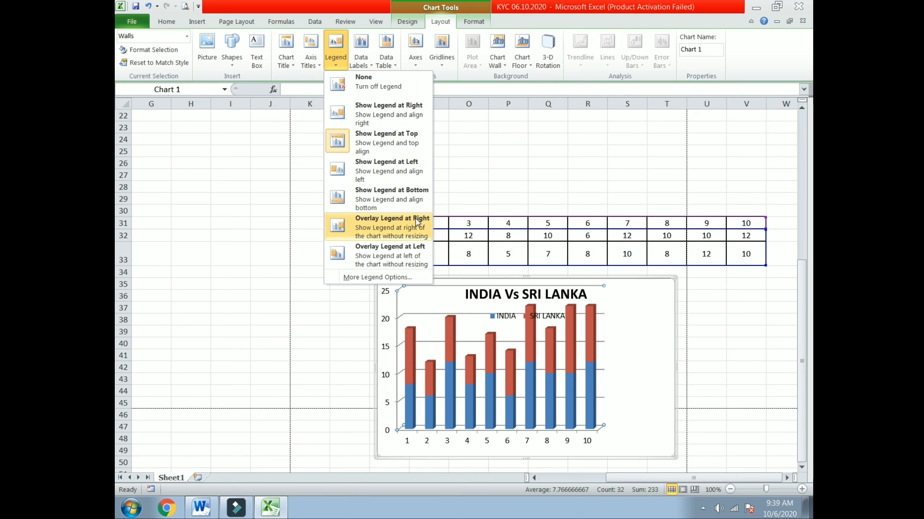
click(417, 197)
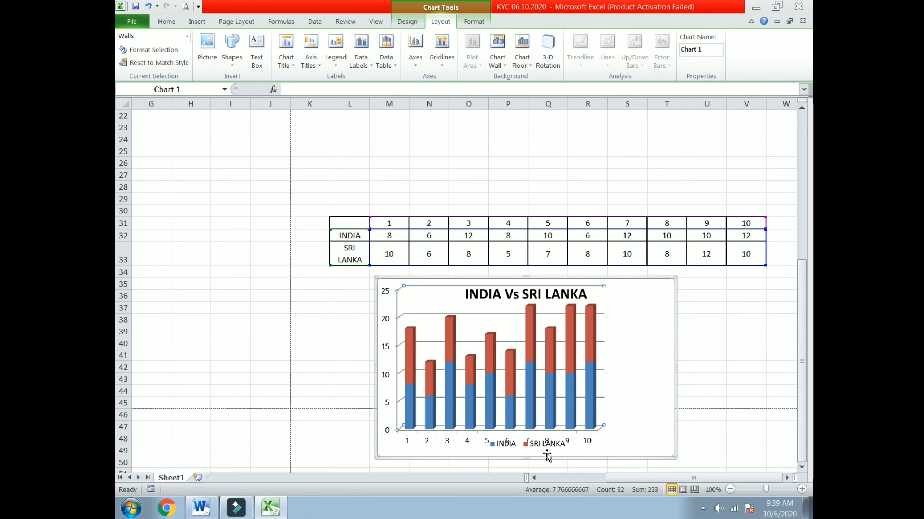
click(335, 58)
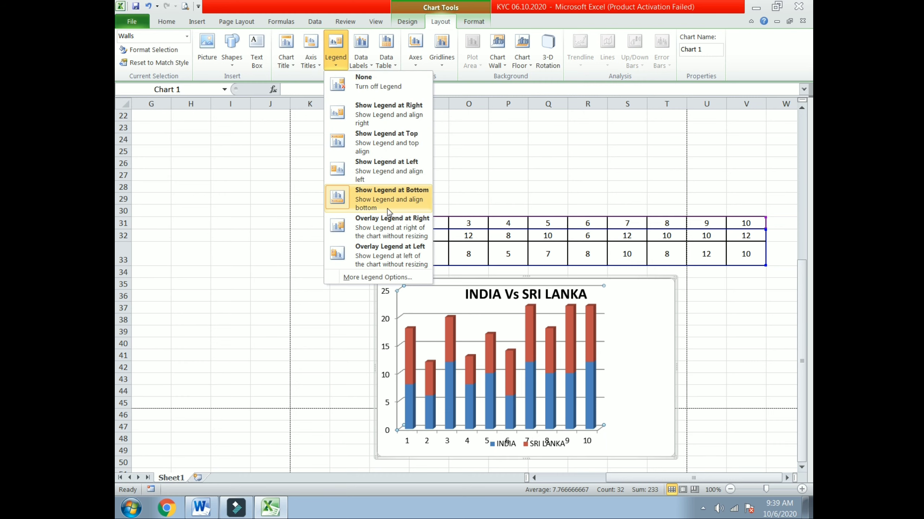
click(396, 176)
click(335, 58)
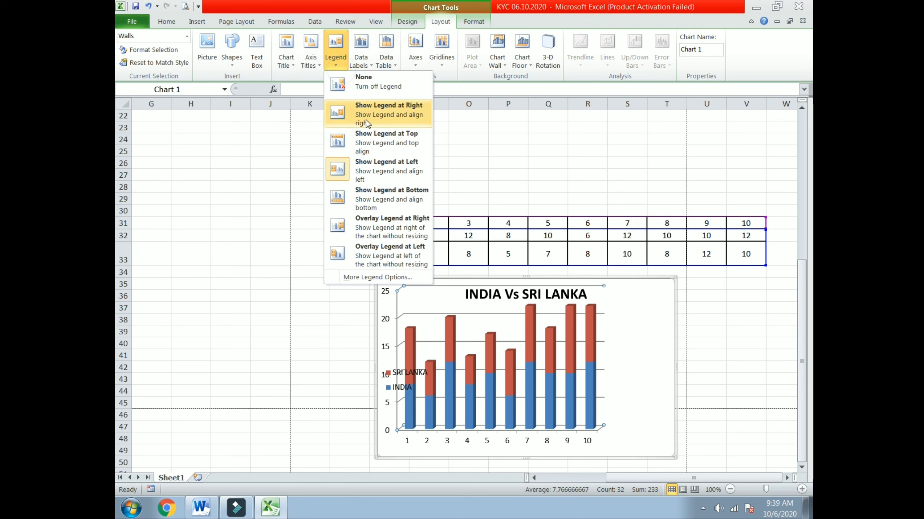
click(388, 215)
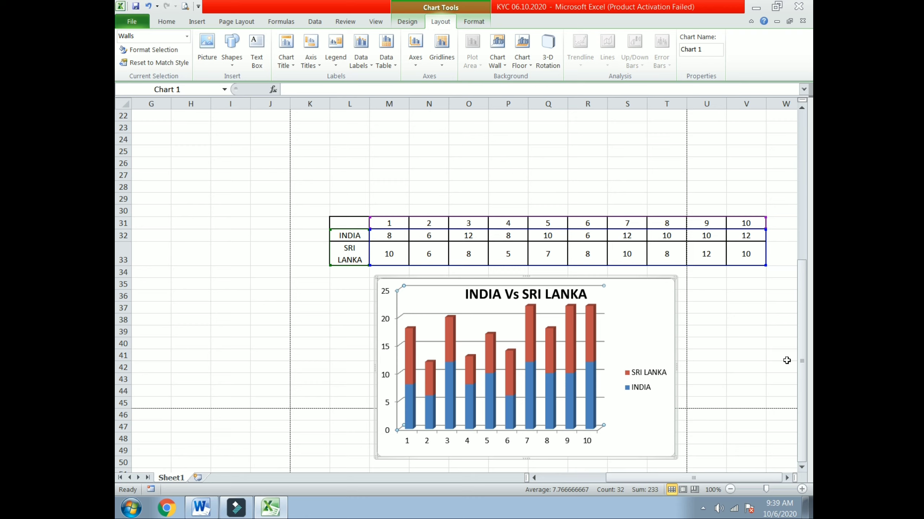
Show data labels on the INDIA Vs SRI LANKA bars and add a data table beneath the chart.
click(368, 66)
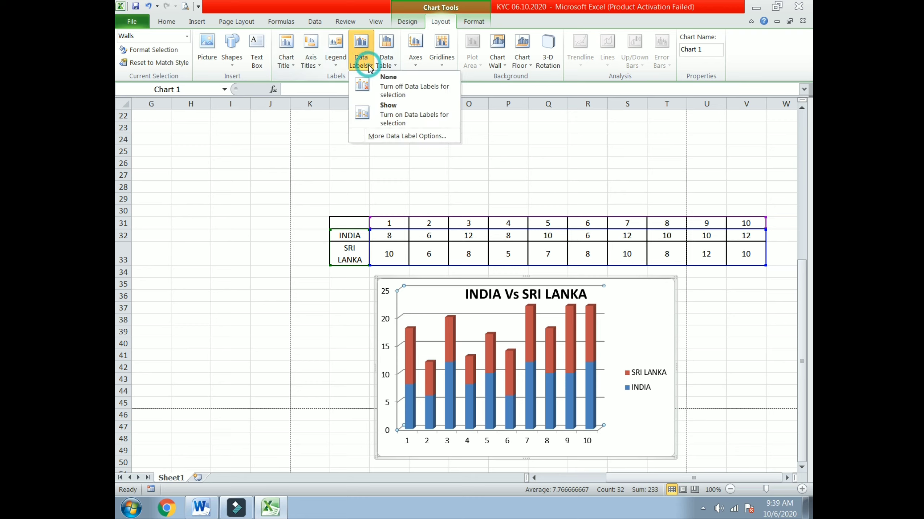
click(383, 109)
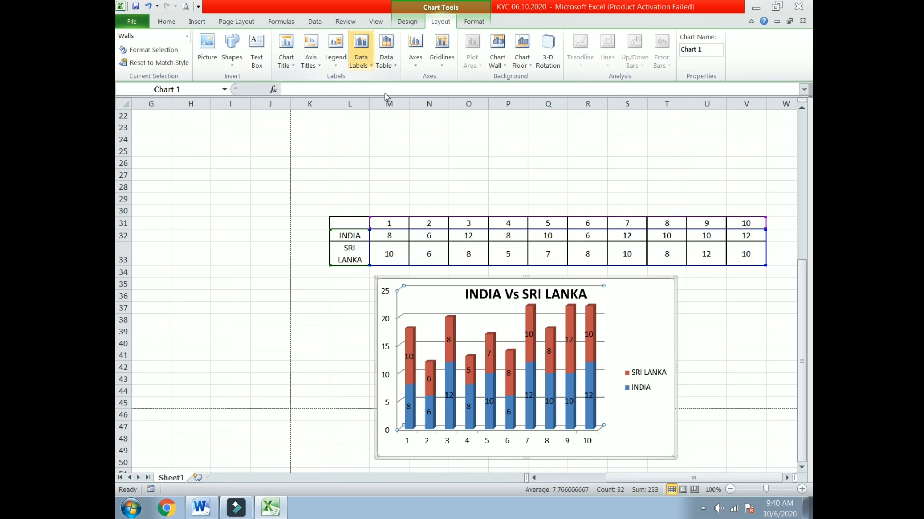
click(386, 51)
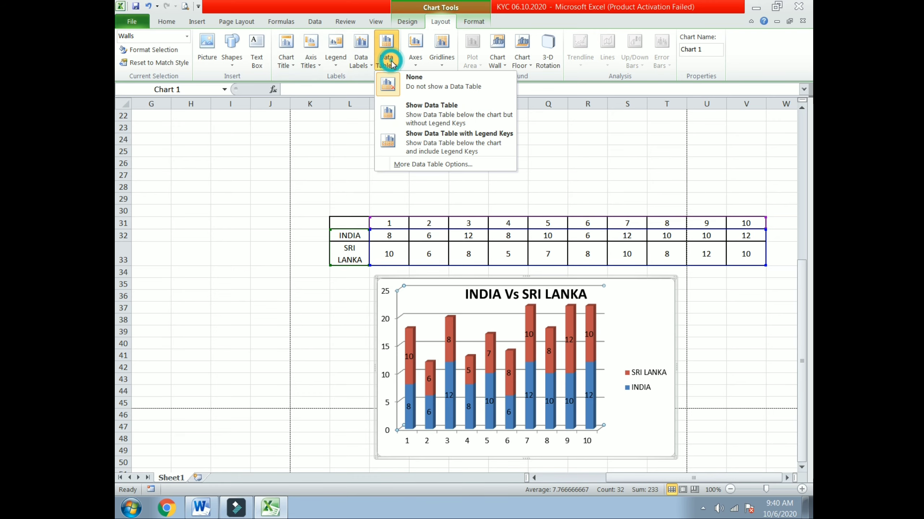
click(431, 117)
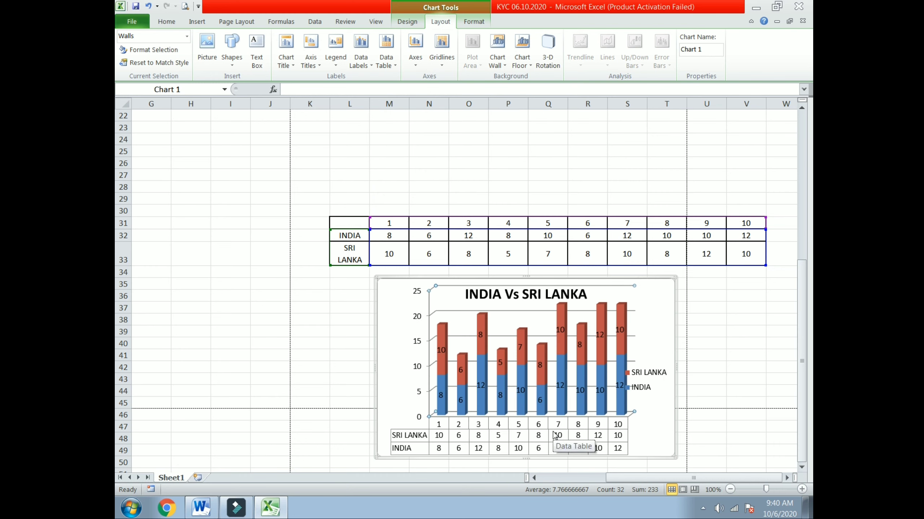
click(386, 50)
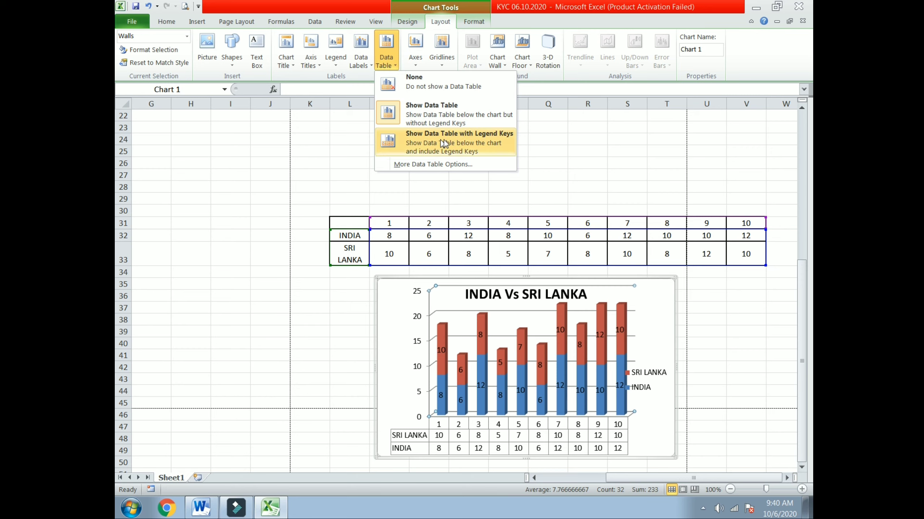
click(611, 148)
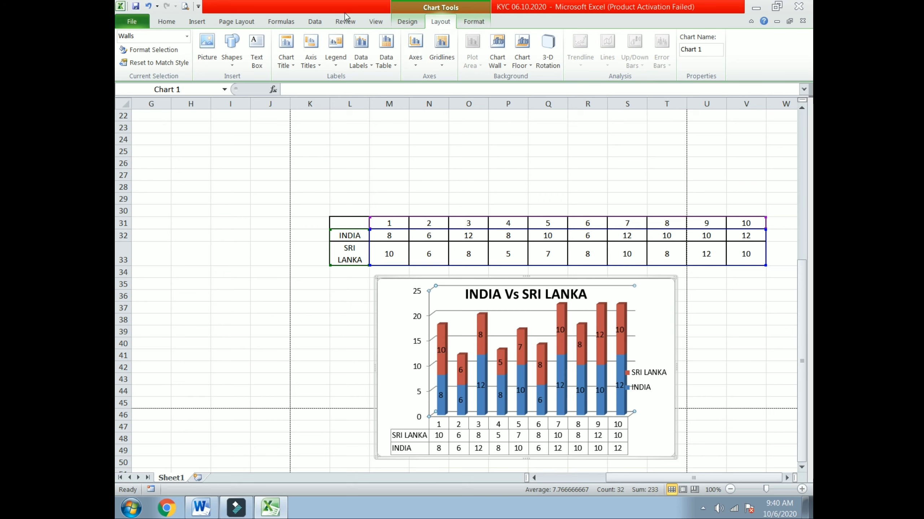
Use Move Chart to put the chart on a new sheet, Chart1.
click(407, 21)
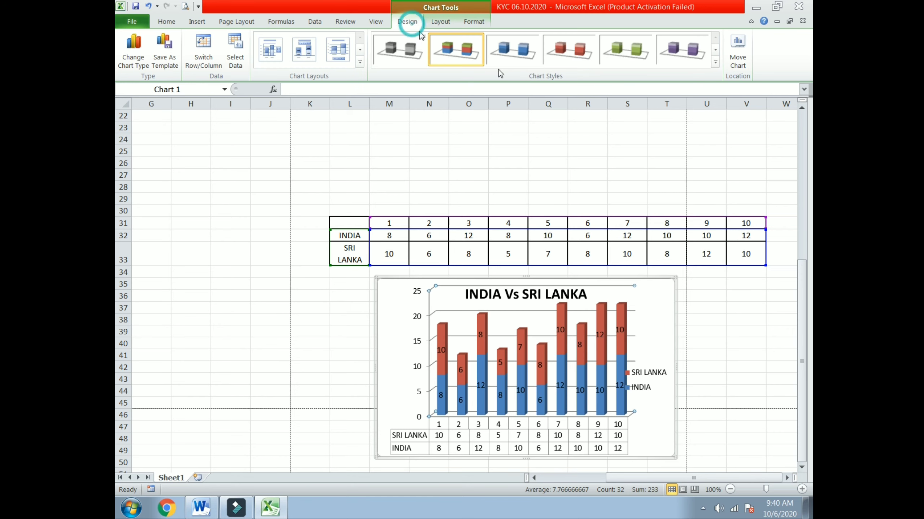
click(736, 55)
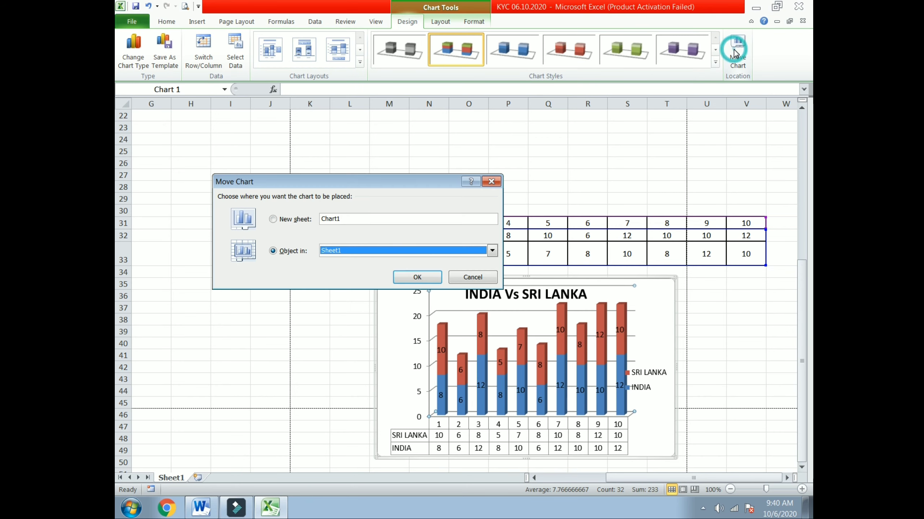
click(273, 219)
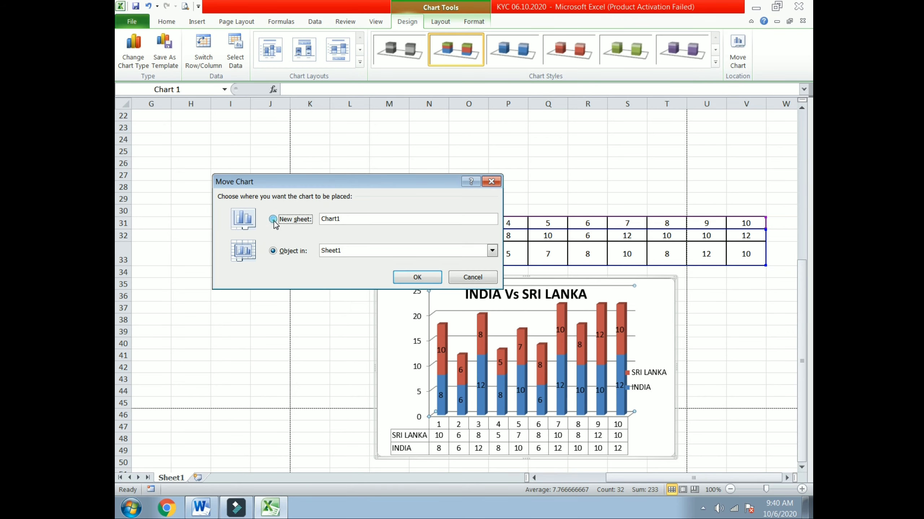
click(423, 281)
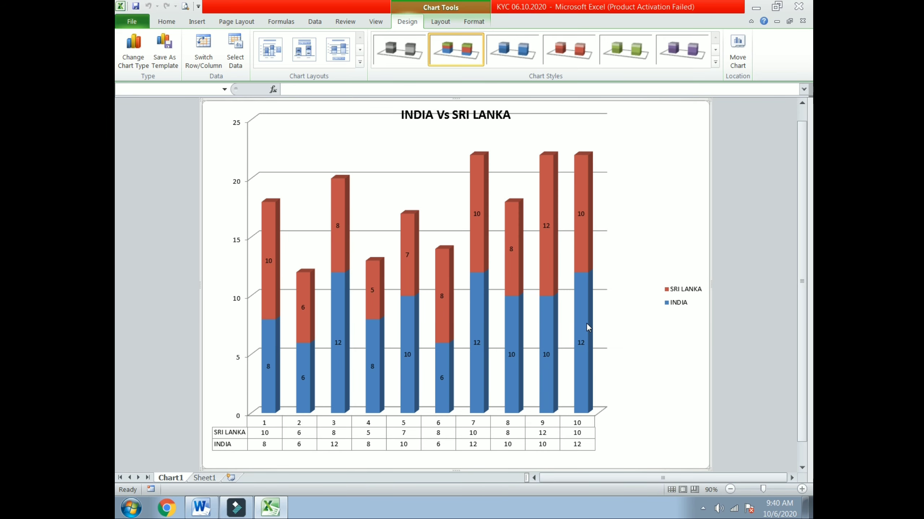
Move the chart again onto a new sheet named 1234.
mouse_move(586, 323)
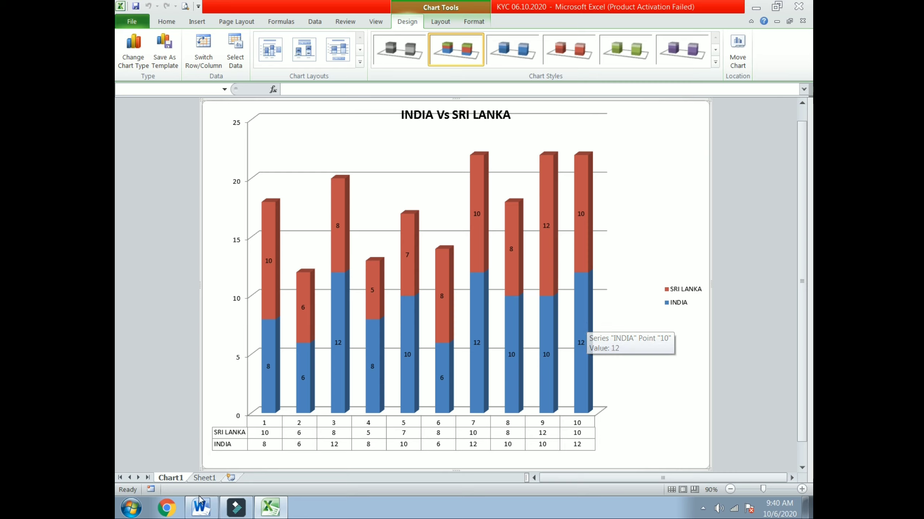
click(735, 57)
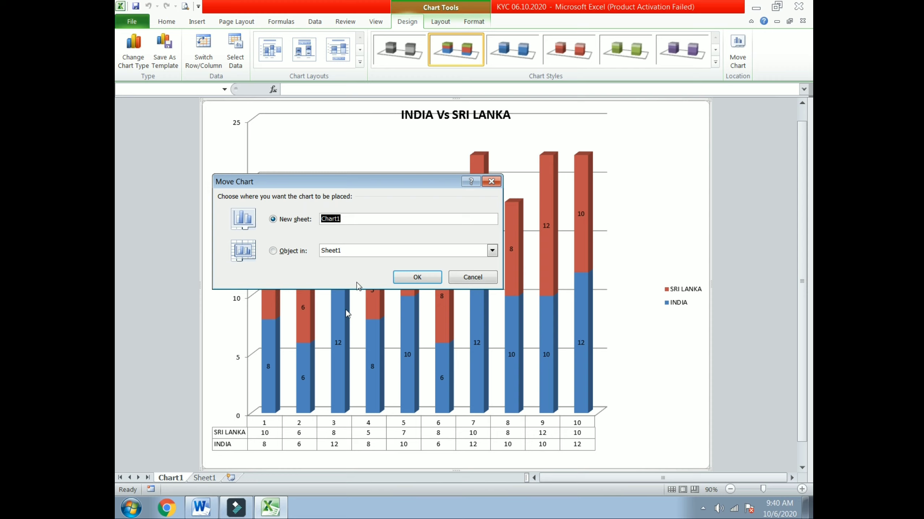
click(352, 219)
click(414, 276)
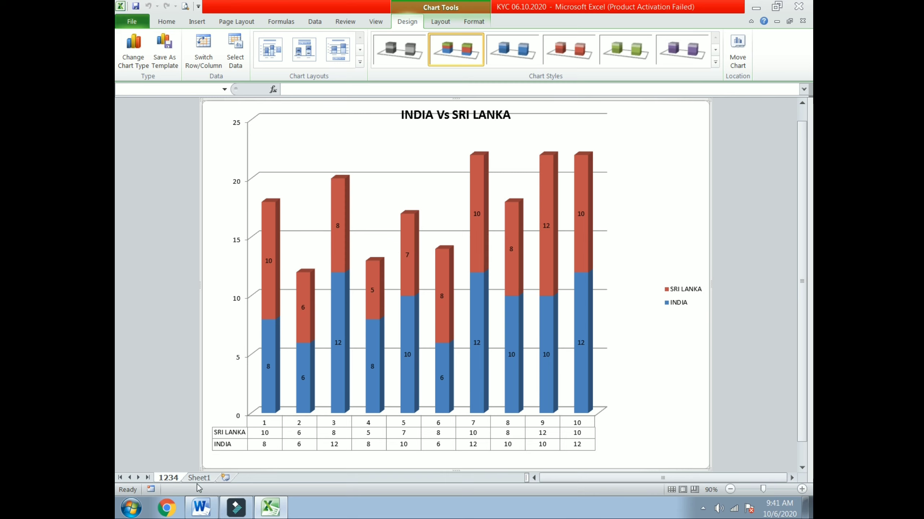
Scroll through the Word notes to the hyperlinking instructions.
click(201, 508)
scroll(523, 387, down, 2)
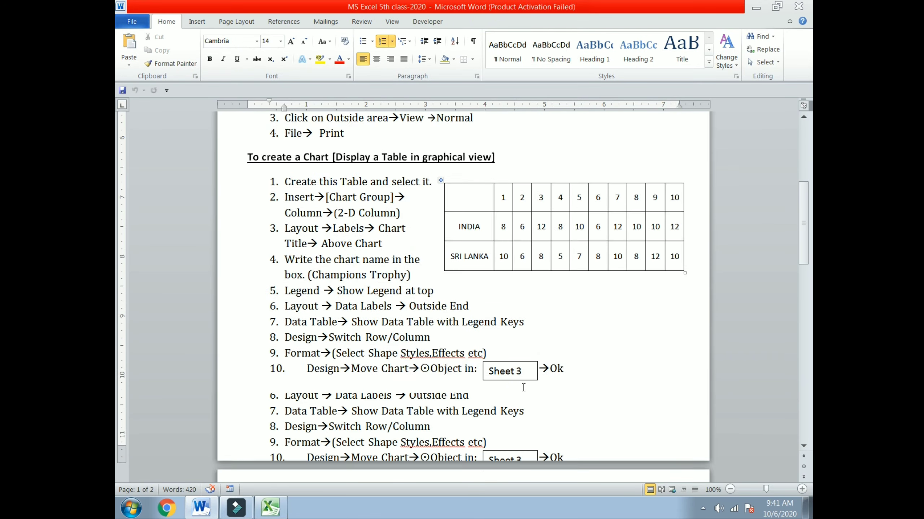
scroll(523, 387, down, 5)
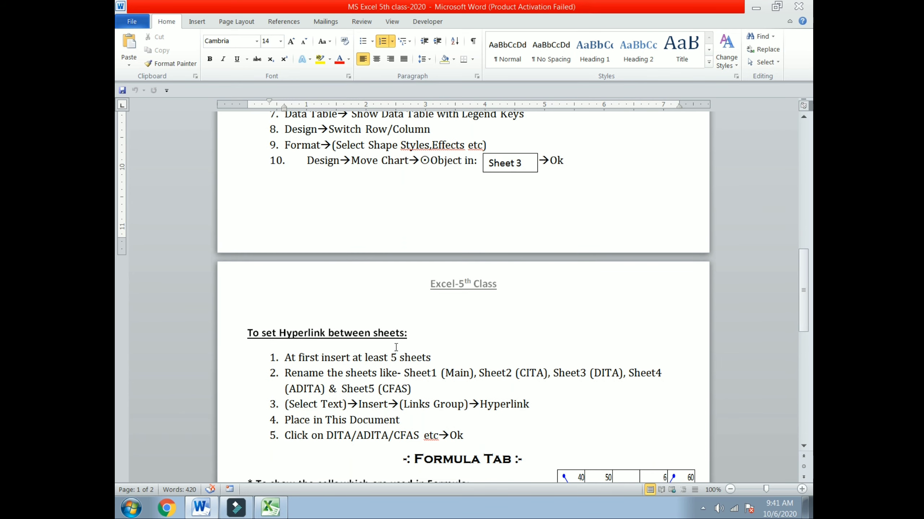
scroll(408, 344, down, 2)
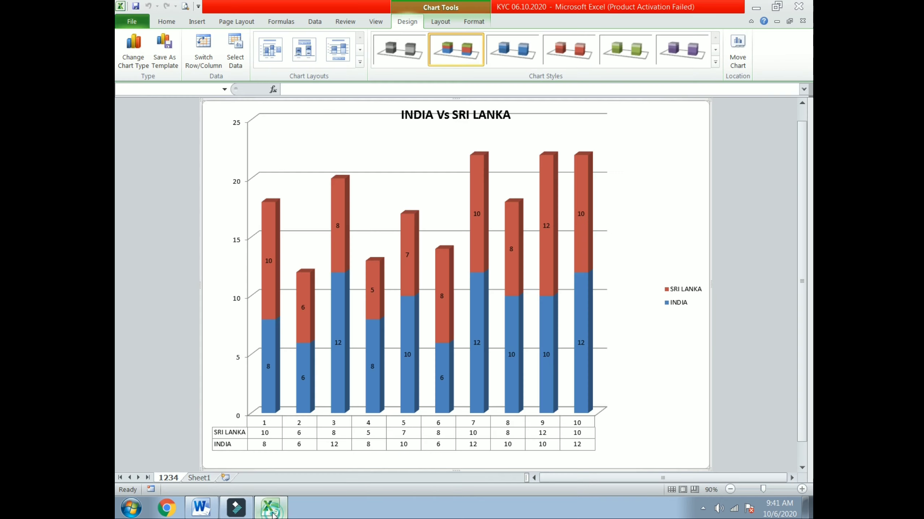
Close the KYC 06.10.2020 chart workbook without saving and minimize Word to reach the Start menu.
click(271, 514)
click(799, 6)
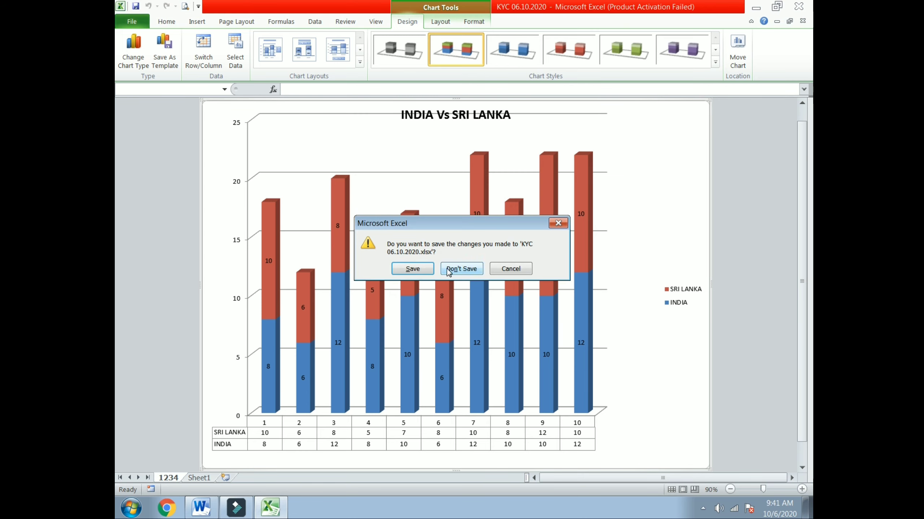
click(461, 269)
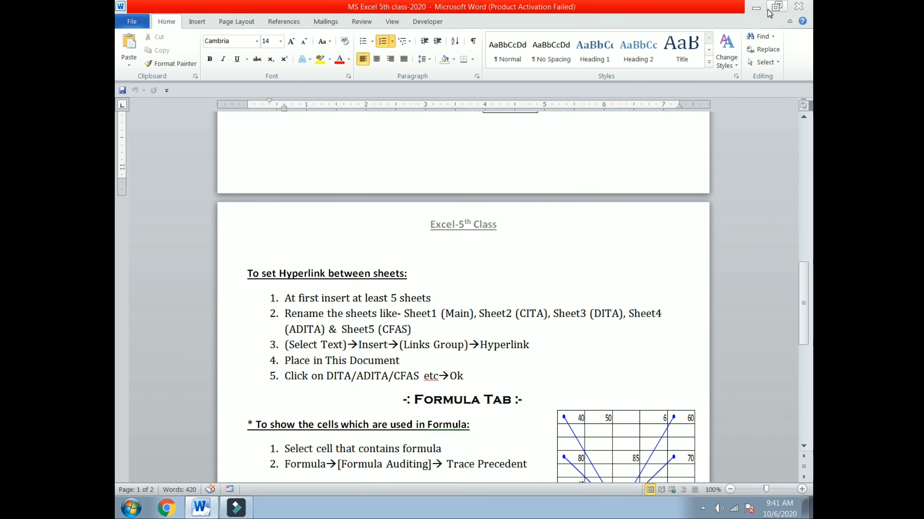
click(756, 7)
key(super)
Launch a blank Excel workbook, dismiss the activation wizard, and try MAIN in D15 before clearing it.
click(182, 135)
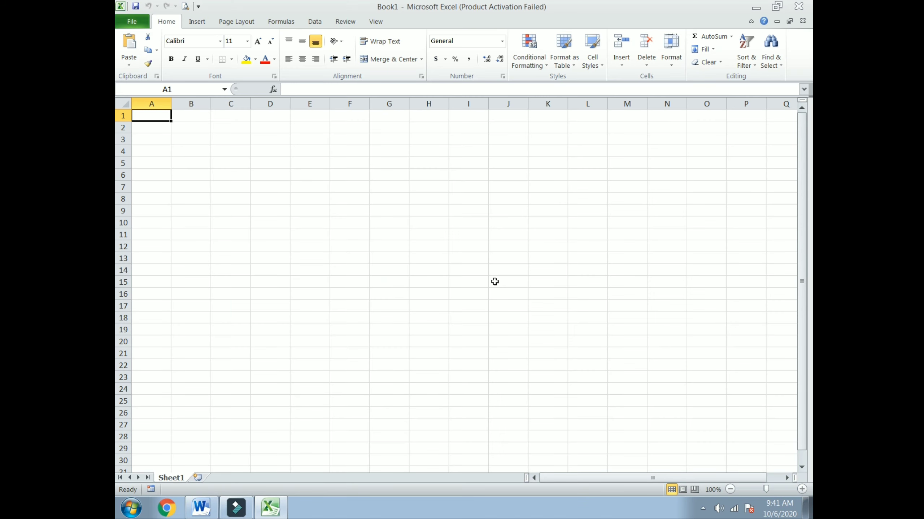
click(588, 370)
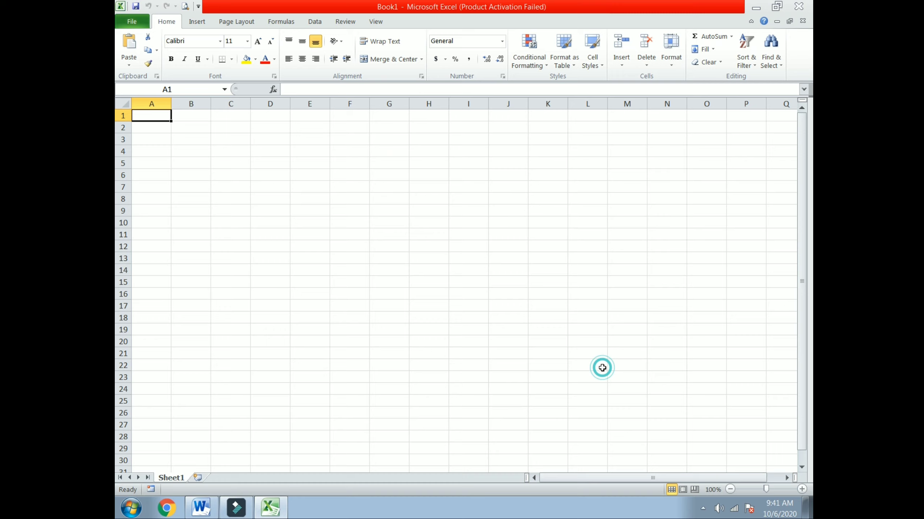
click(272, 139)
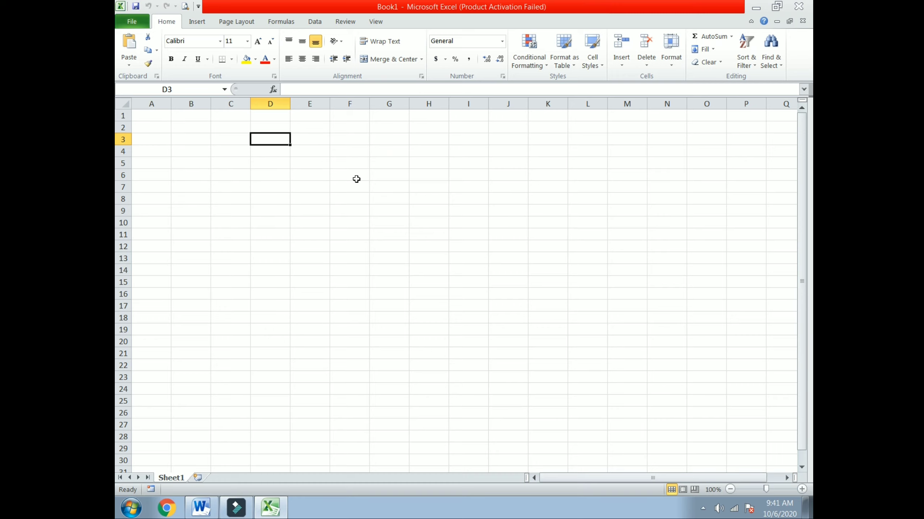
click(272, 284)
text(MAI)
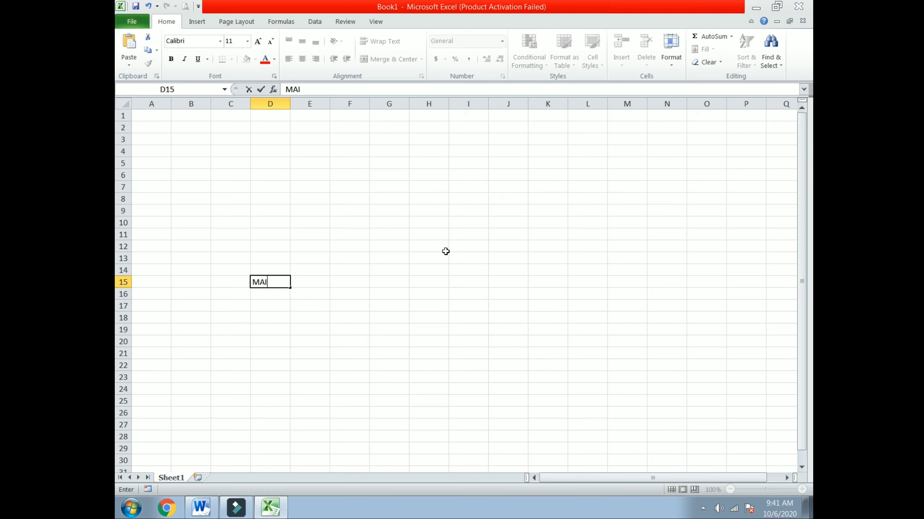
text(N)
click(271, 295)
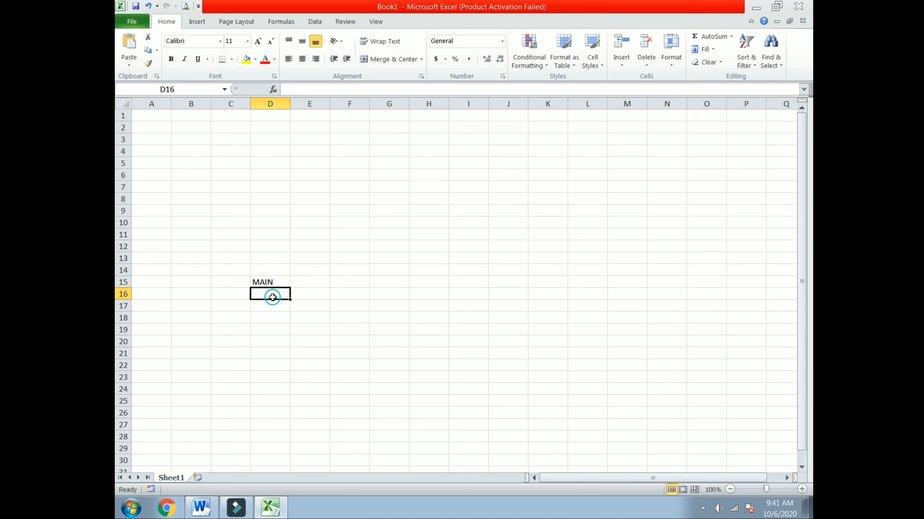
click(264, 280)
key(Delete)
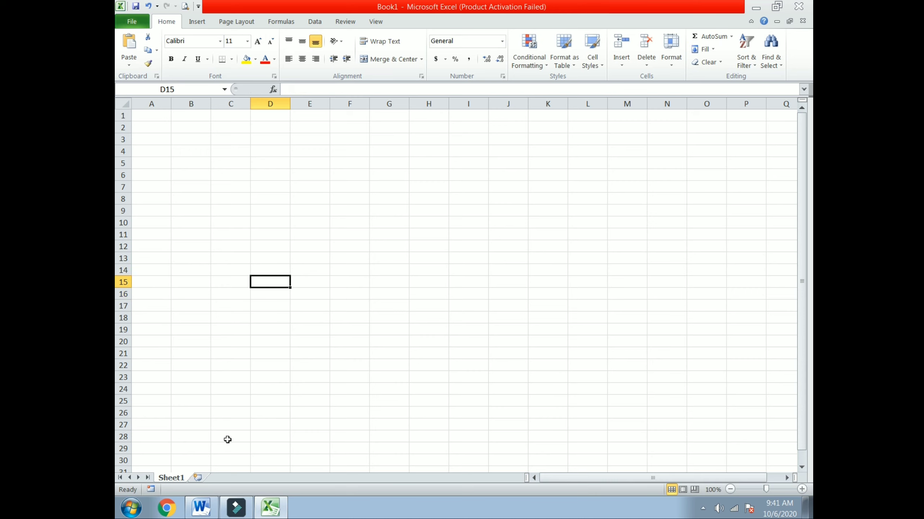
Insert four worksheets so Book1 has Sheet1 to Sheet5, then start typing in Sheet1.
click(197, 477)
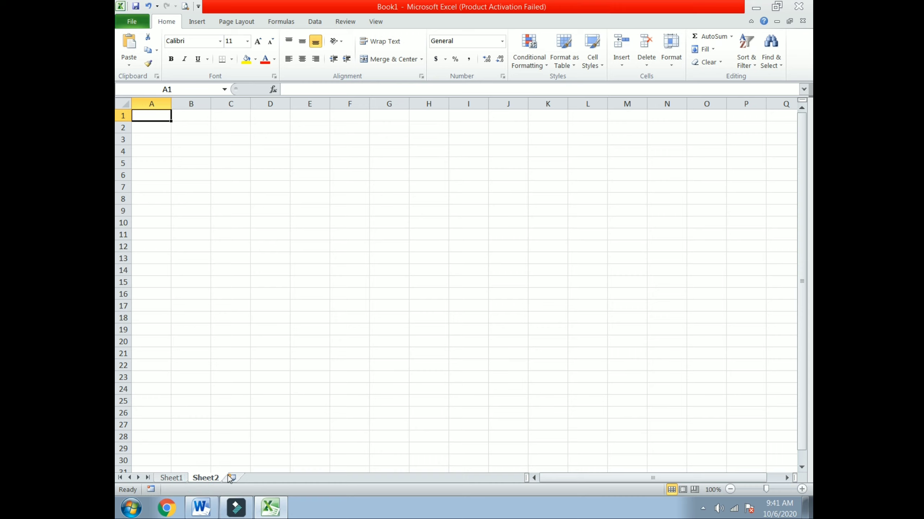
click(231, 478)
click(264, 477)
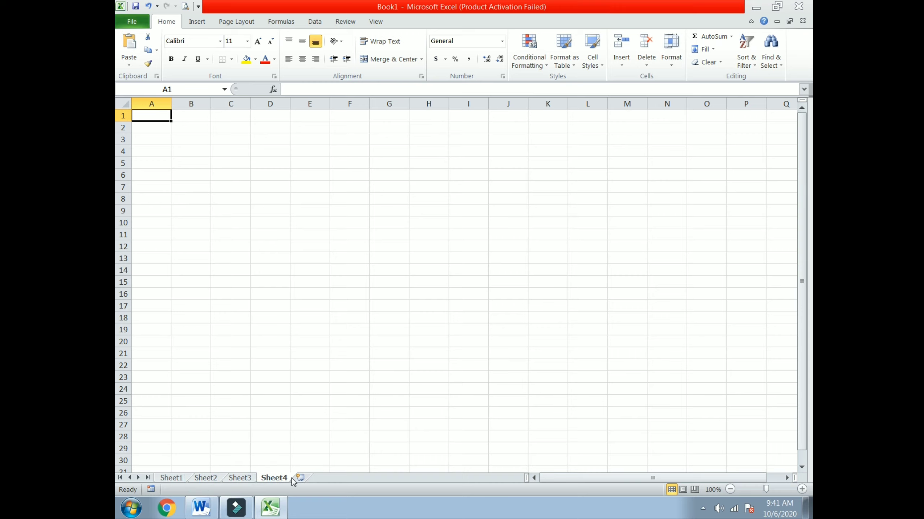
click(298, 478)
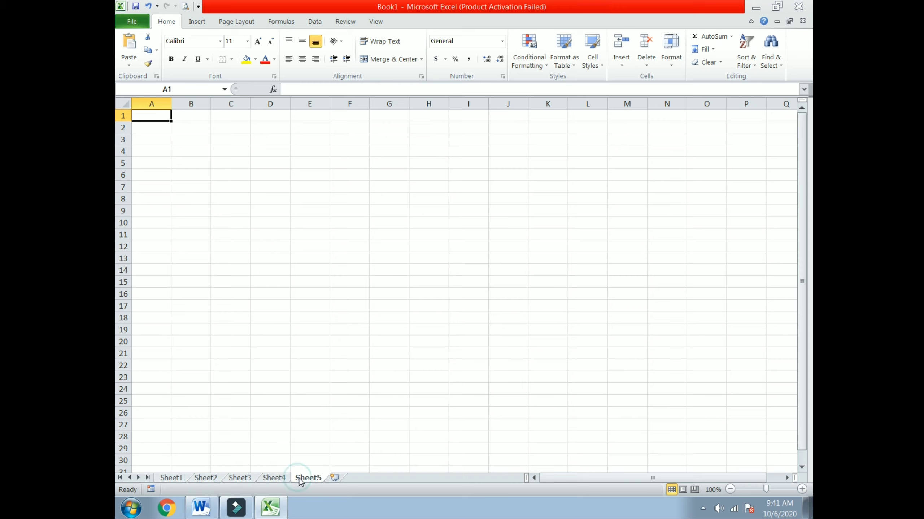
click(181, 479)
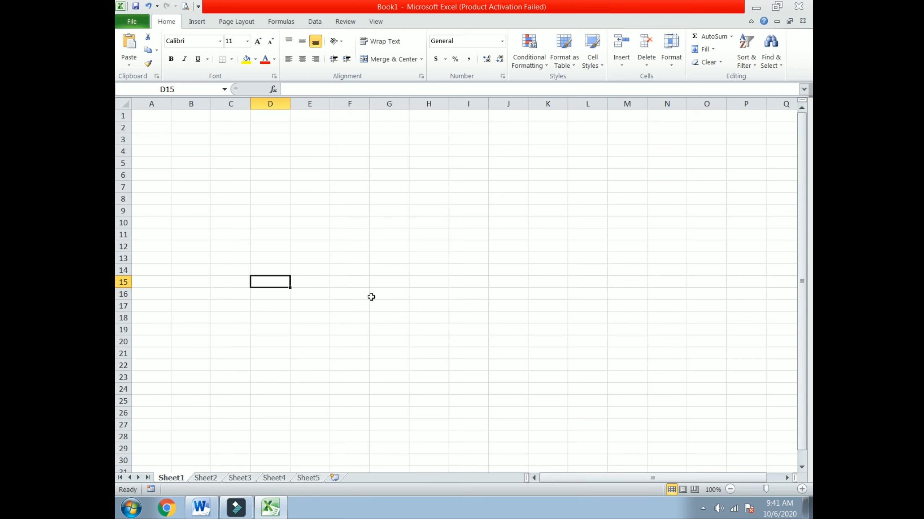
text(MAIN)
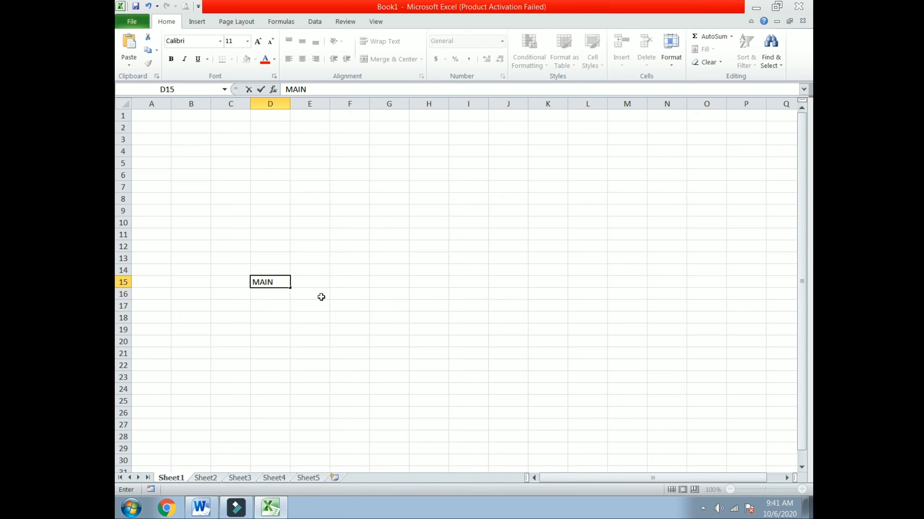
Commit MAIN in D15 and rename Sheet1 to MAIN and Sheet2 to CITA.
click(274, 299)
click(264, 280)
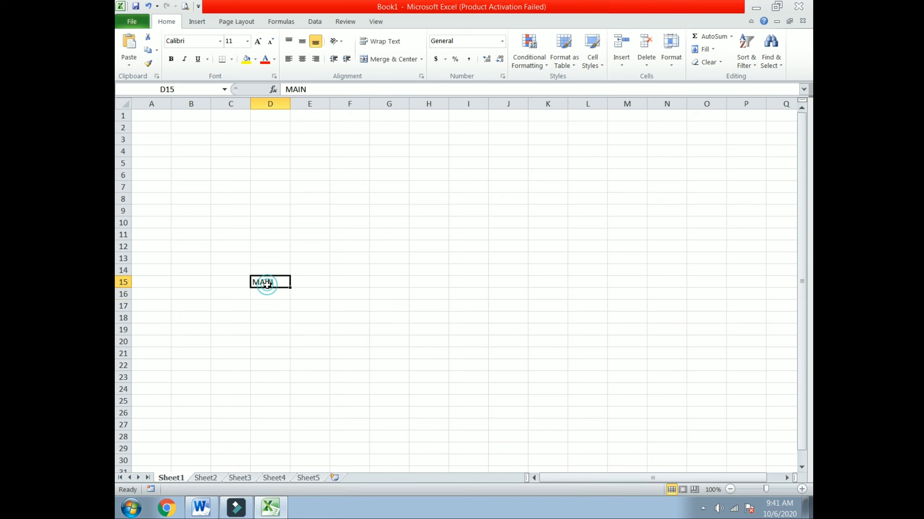
right_click(175, 478)
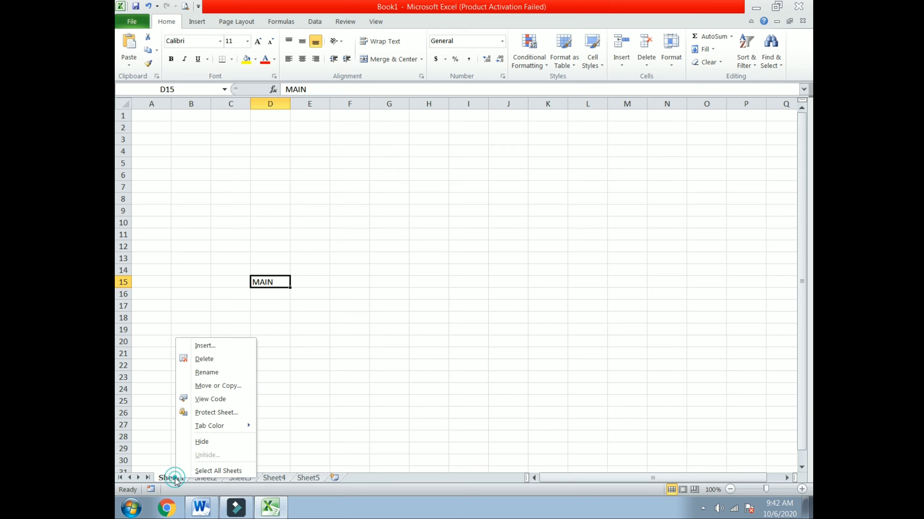
click(211, 372)
text(M)
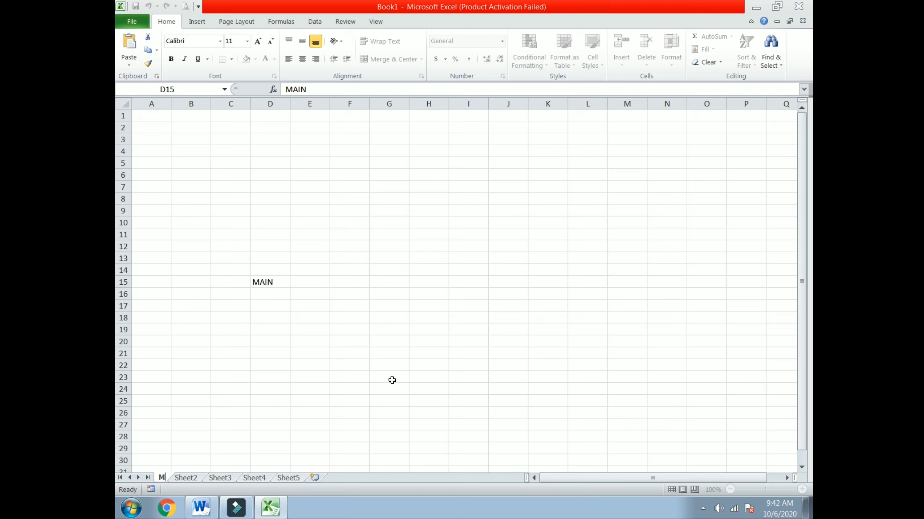
text(AIN)
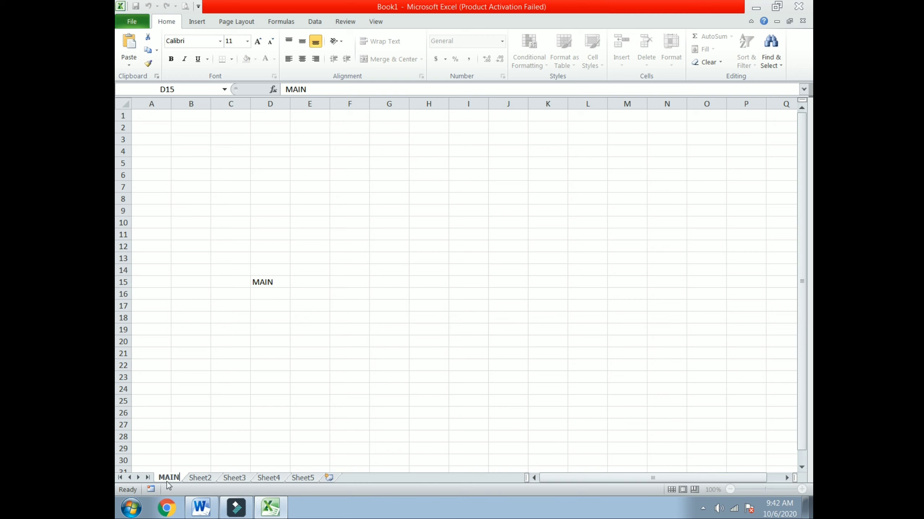
click(199, 480)
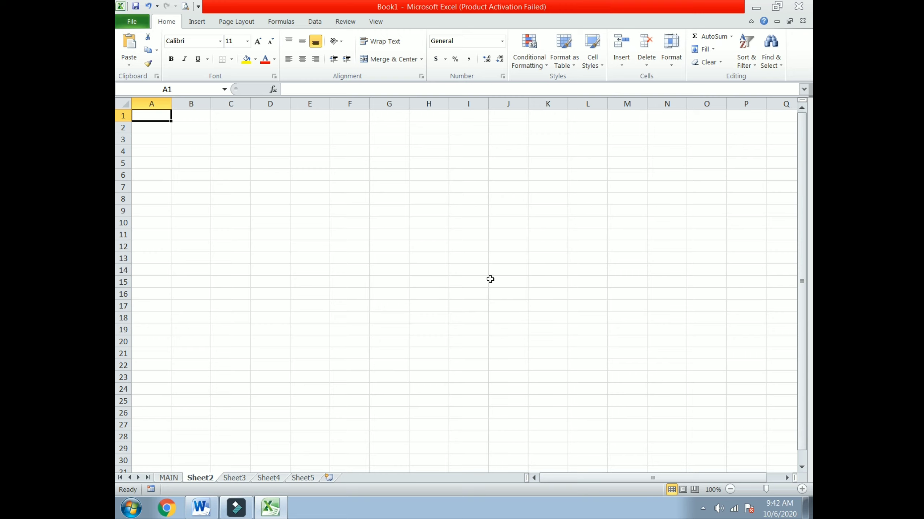
right_click(206, 479)
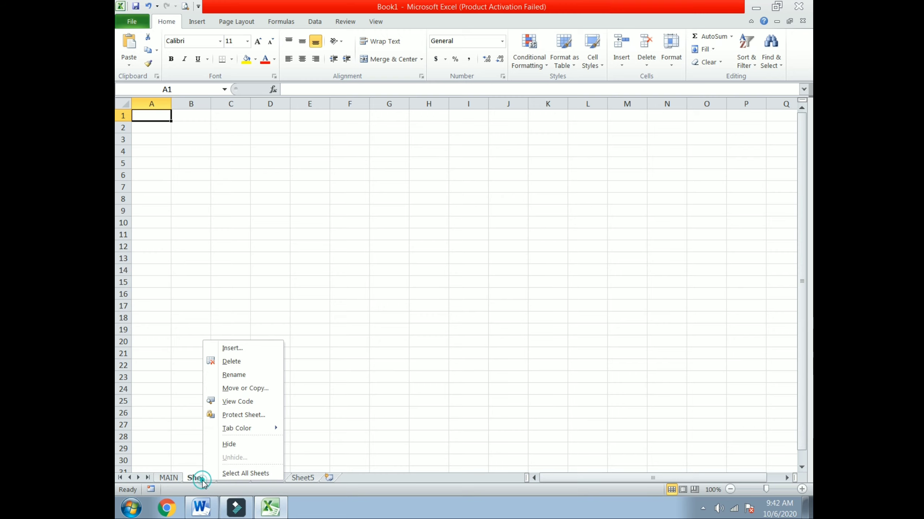
click(238, 378)
text(CITA)
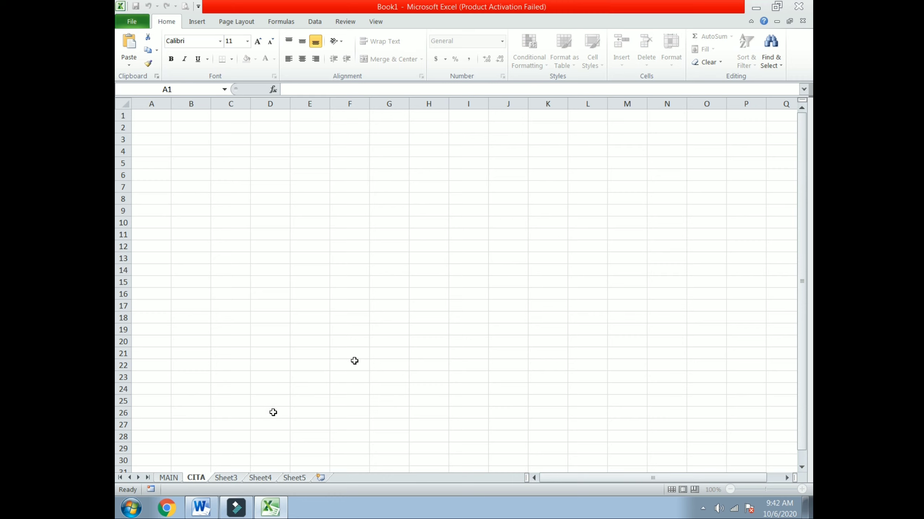
Rename Sheet3, Sheet4 and Sheet5 to DITA, ADITA and CFAS, then return to MAIN.
right_click(230, 477)
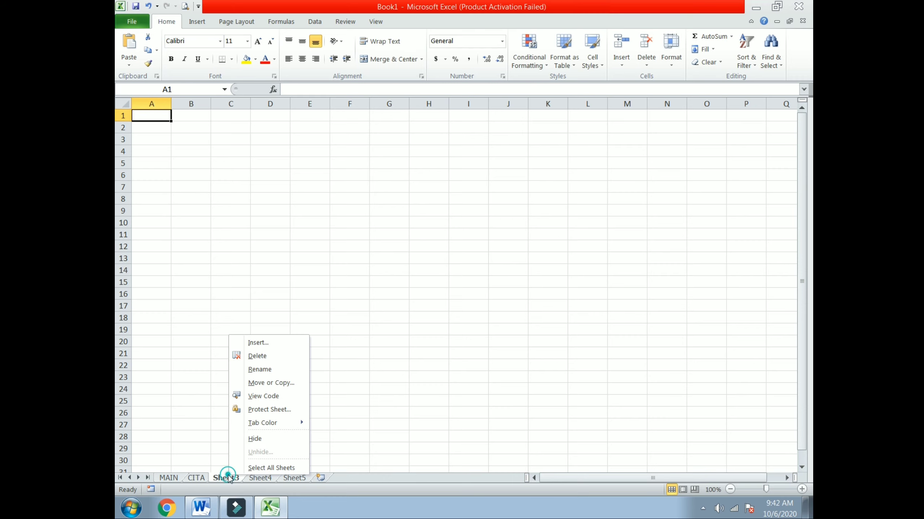
click(258, 370)
text(DITA)
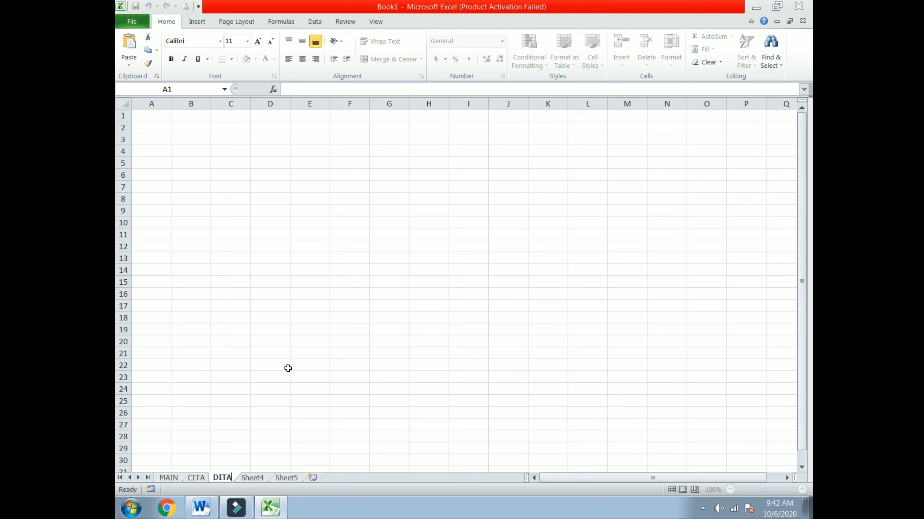
right_click(251, 478)
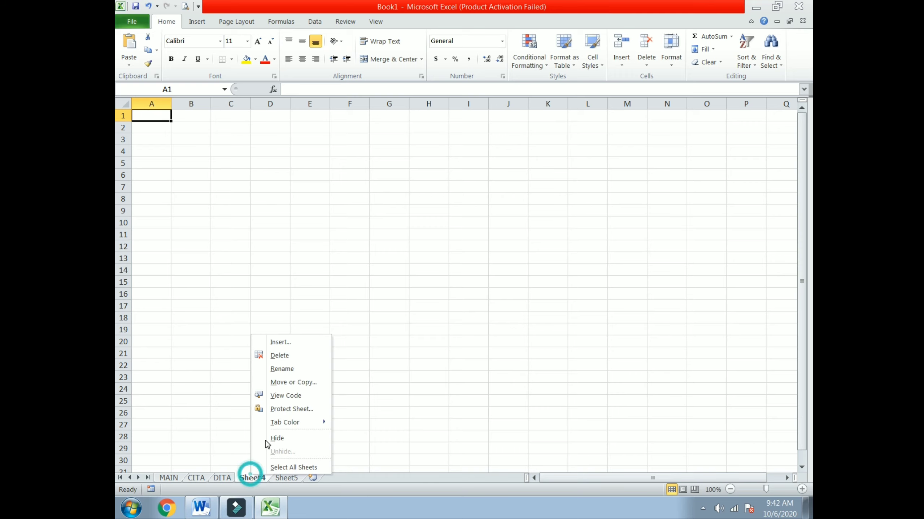
click(291, 368)
text(A)
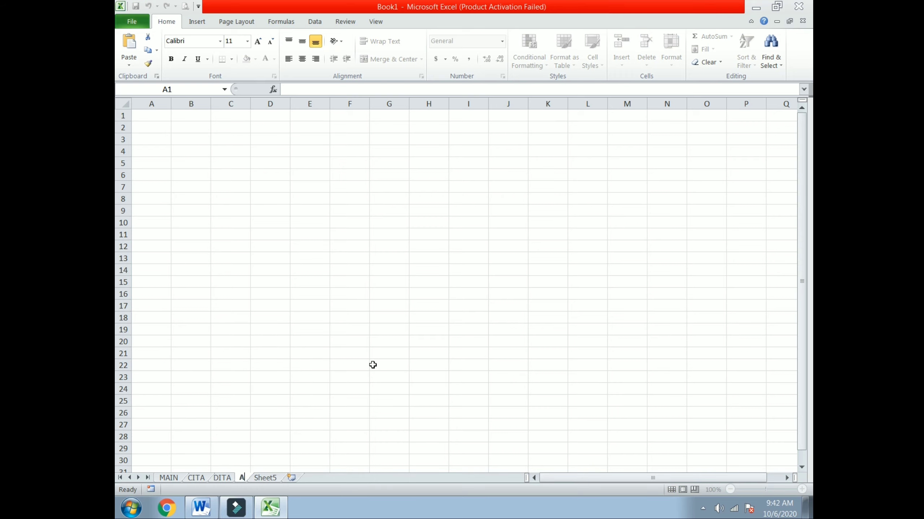
text(DITA)
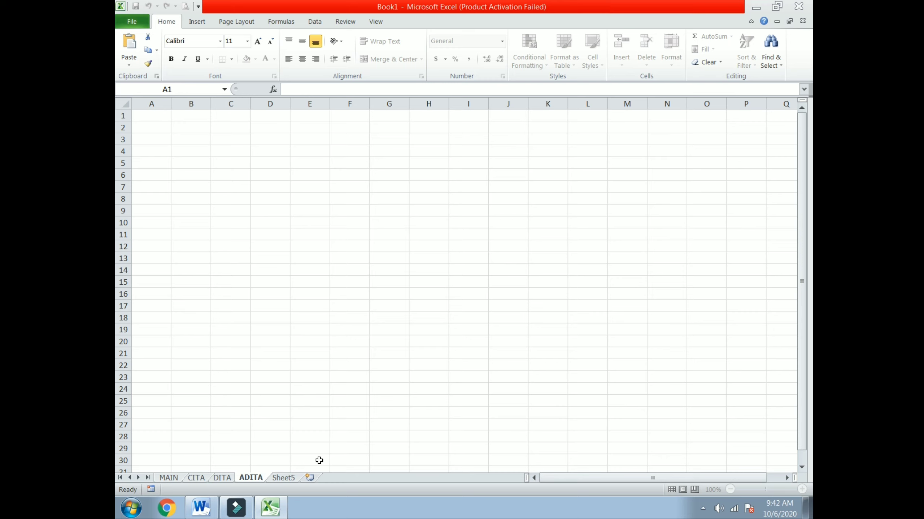
right_click(284, 478)
click(329, 374)
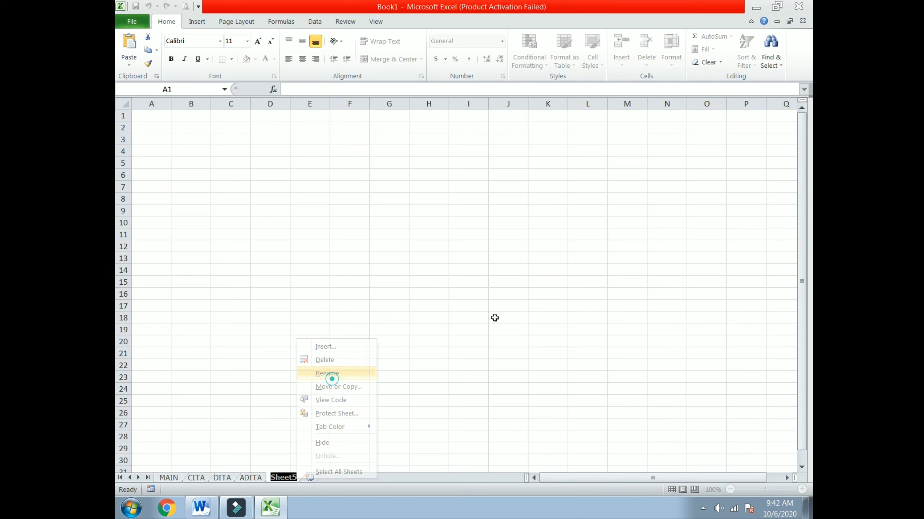
text(CFAS)
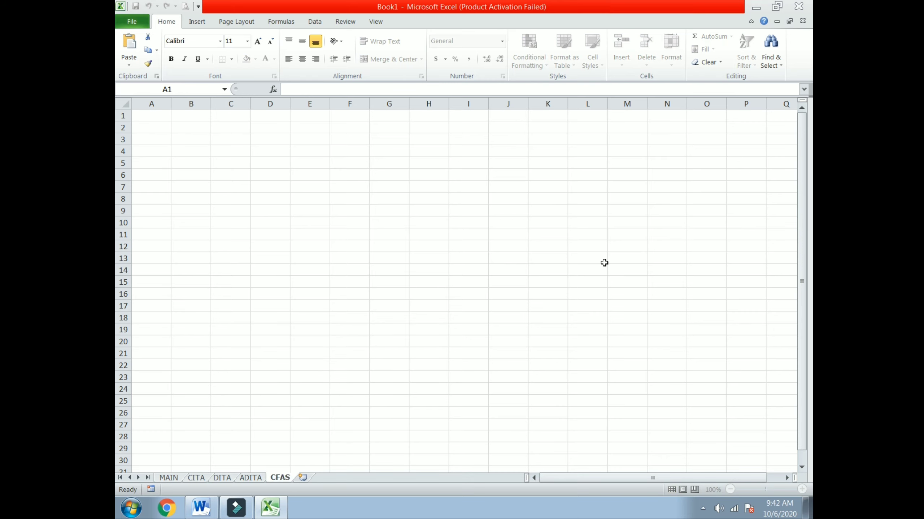
click(341, 304)
click(169, 477)
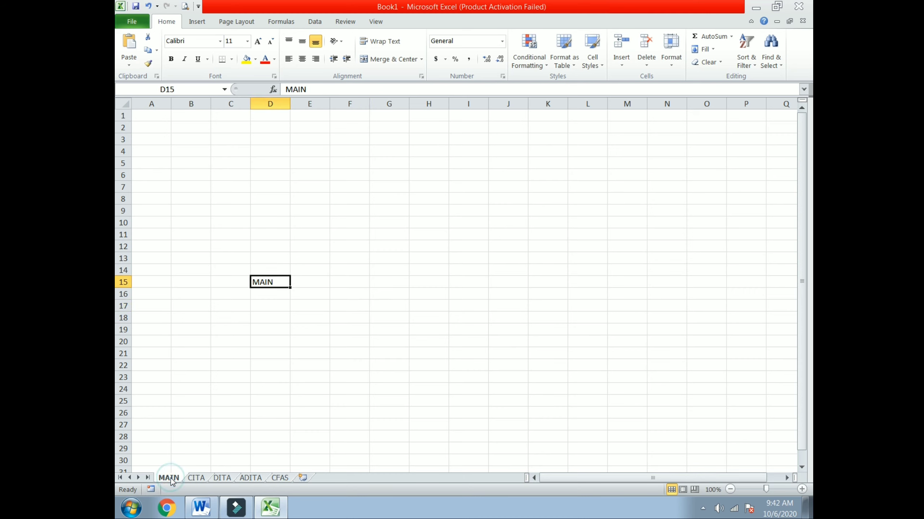
Enter CITA, DITA, ADITA and CFAS in cells D16 to D19 below MAIN.
click(272, 297)
text(C)
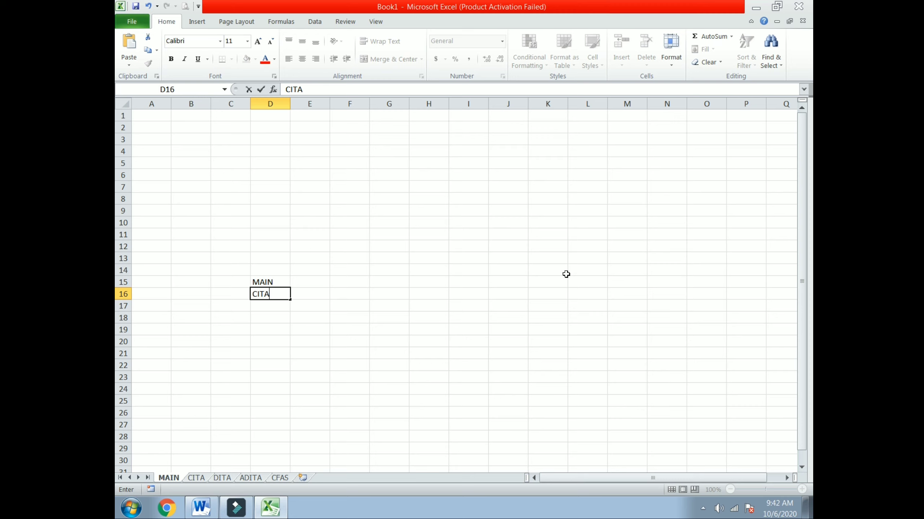
text(ITA)
key(Return)
text(DIT)
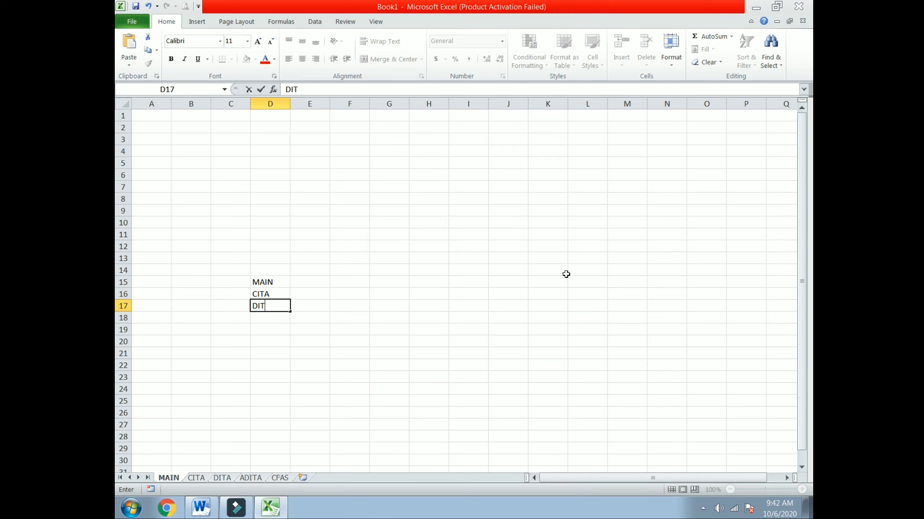
text(A)
key(Return)
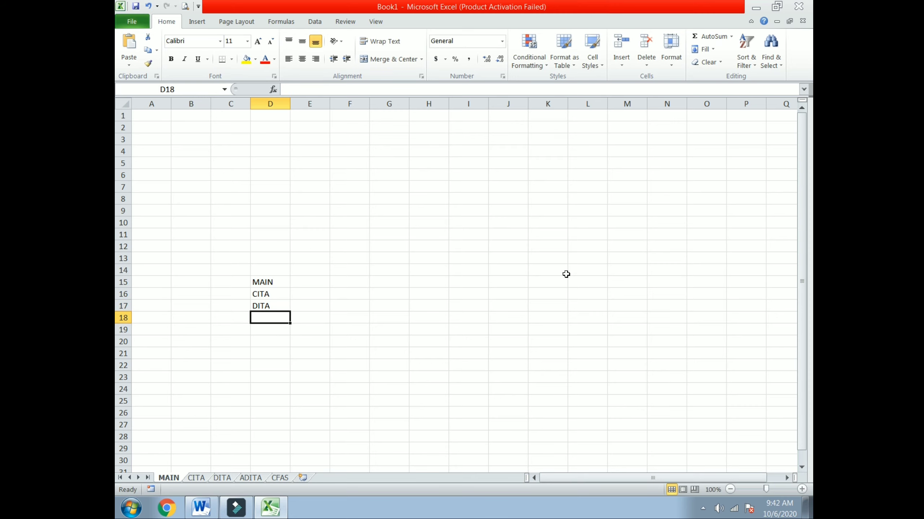
text(ADITA)
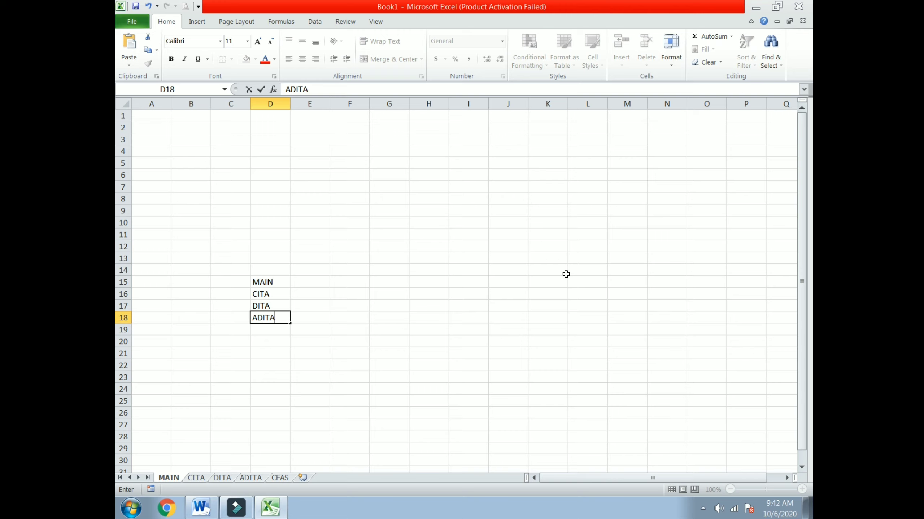
key(Return)
text(CFA)
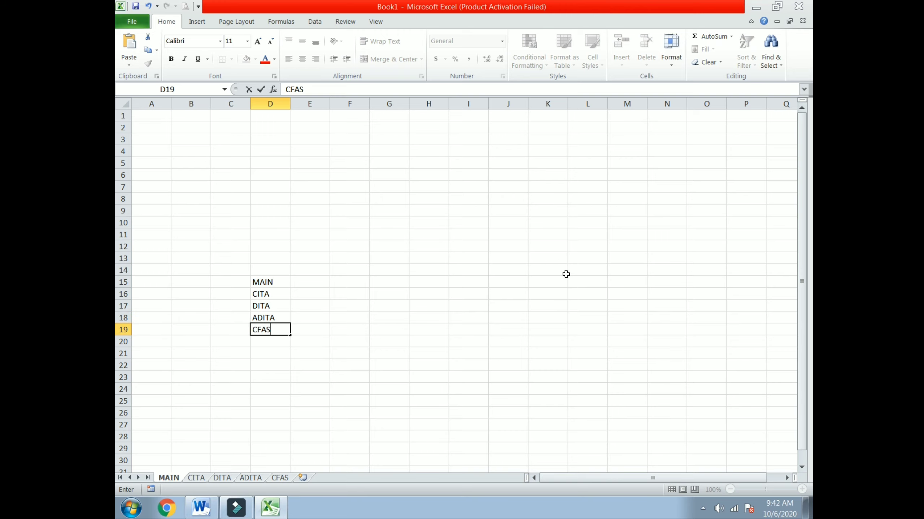
text(S)
click(315, 360)
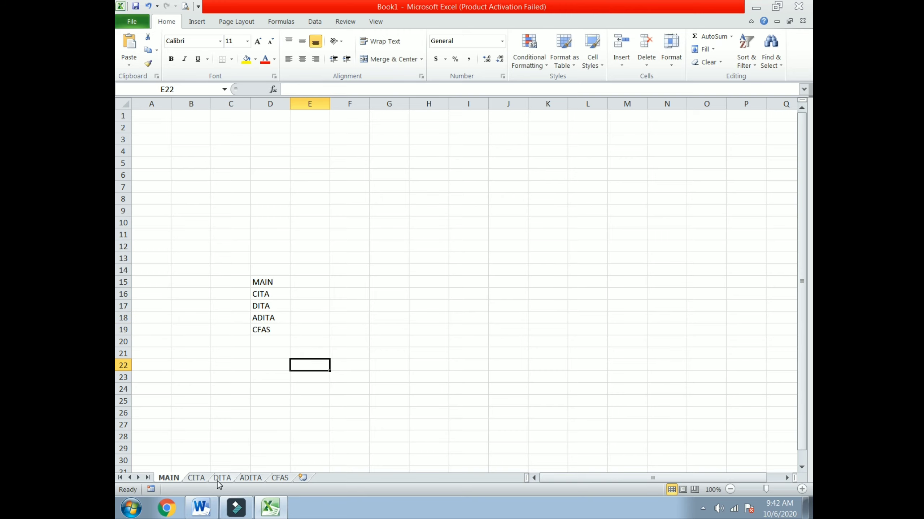
Select the MAIN entry in D15 and bring up the Insert ribbon commands.
click(260, 283)
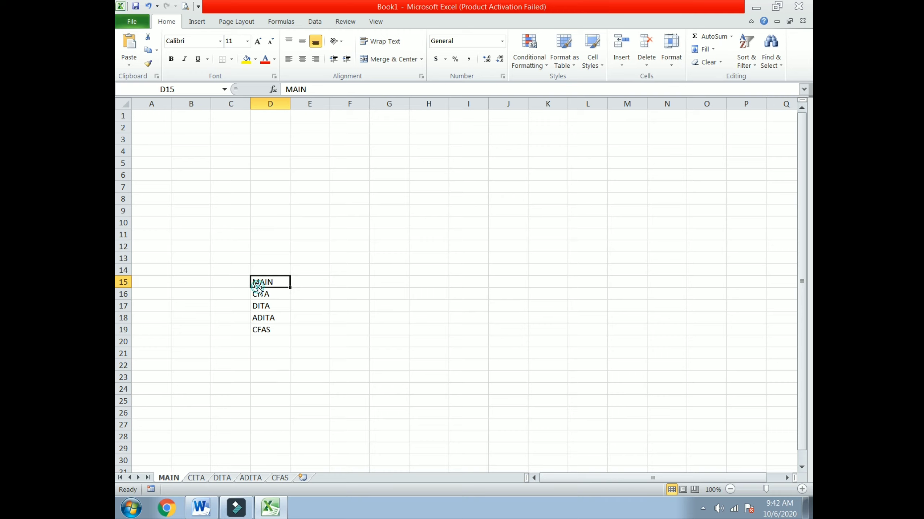
click(301, 316)
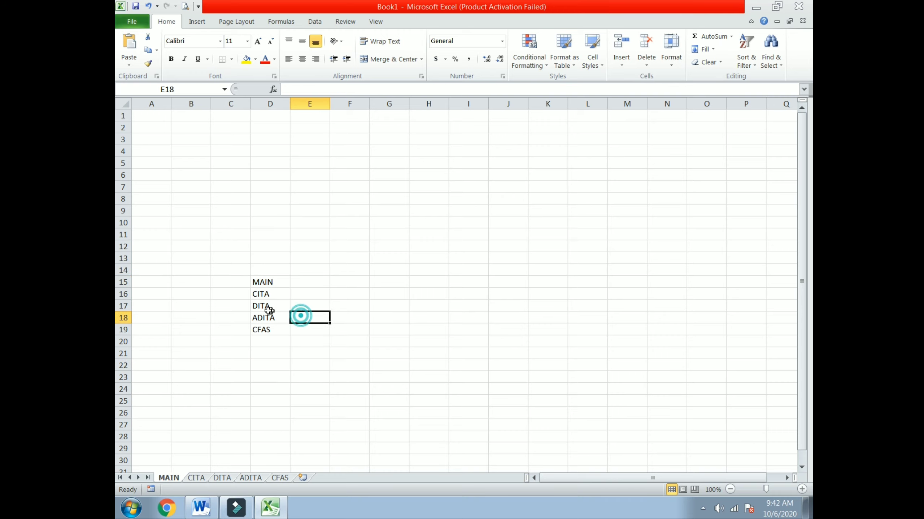
click(269, 283)
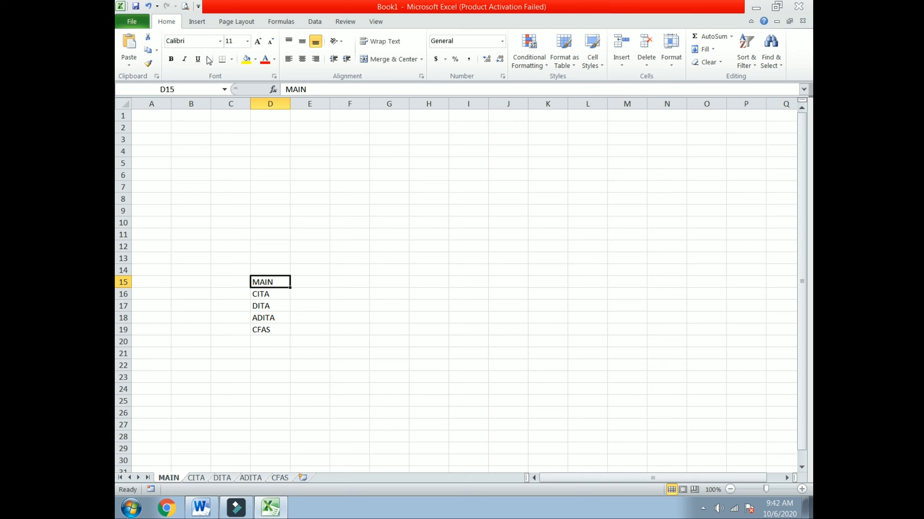
click(195, 29)
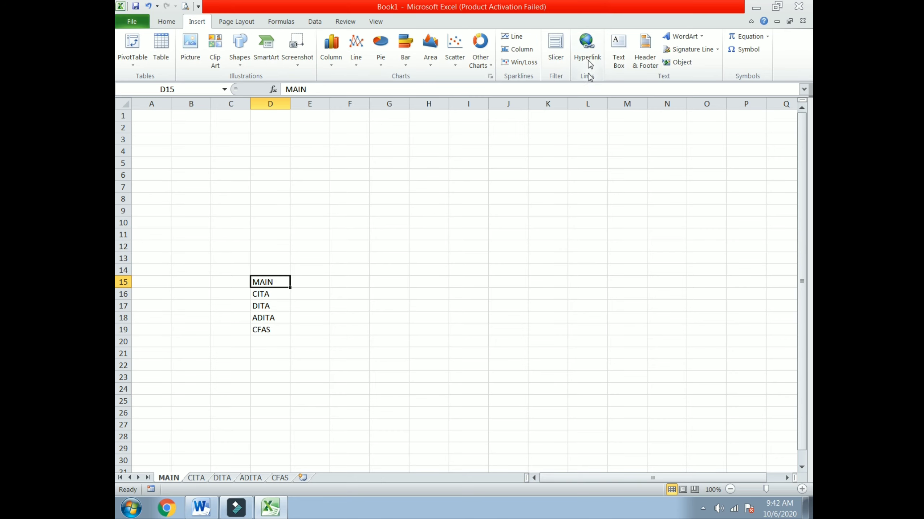
Hyperlink D15's MAIN label to cell A1 of the MAIN sheet (Place in This Document).
click(582, 49)
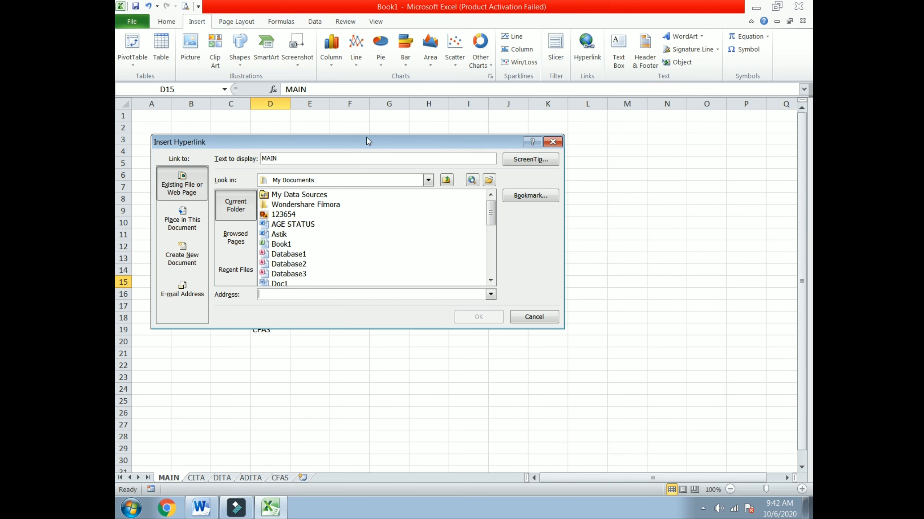
drag(367, 138, 563, 111)
click(376, 193)
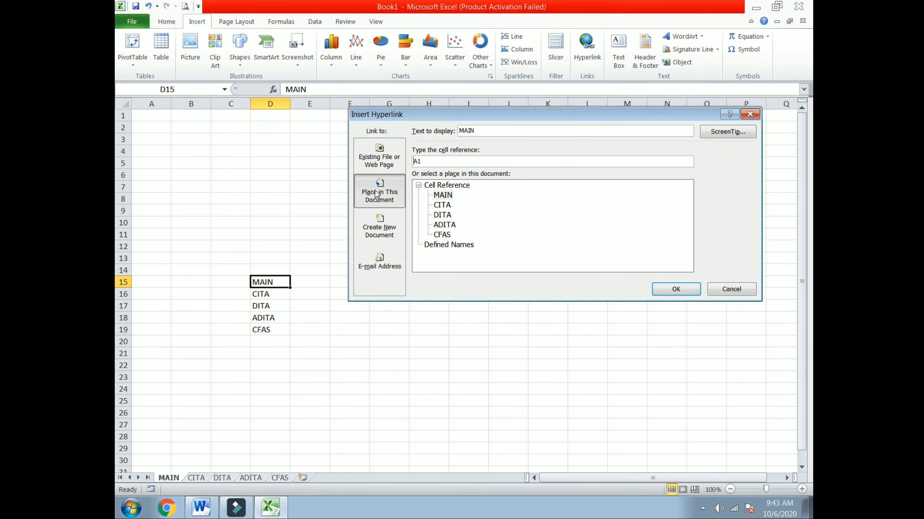
click(443, 196)
click(675, 289)
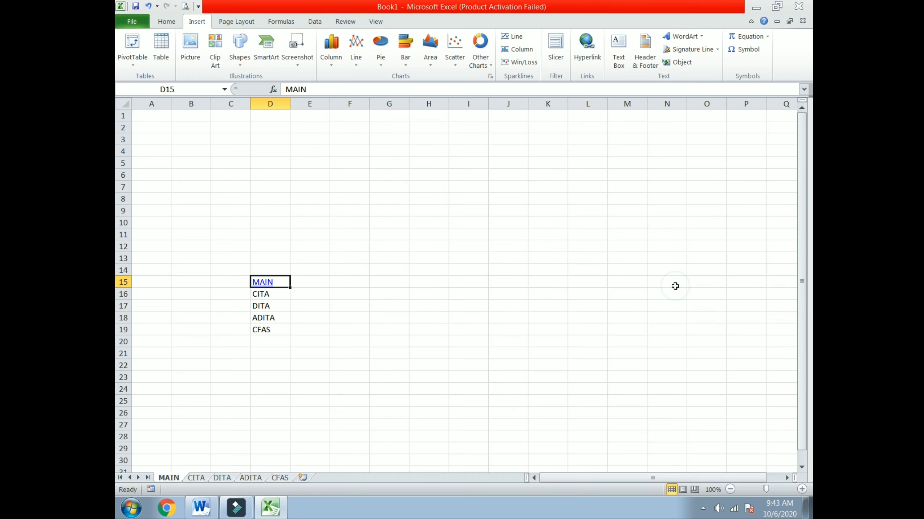
Follow the new MAIN link in D15 to test it.
click(265, 295)
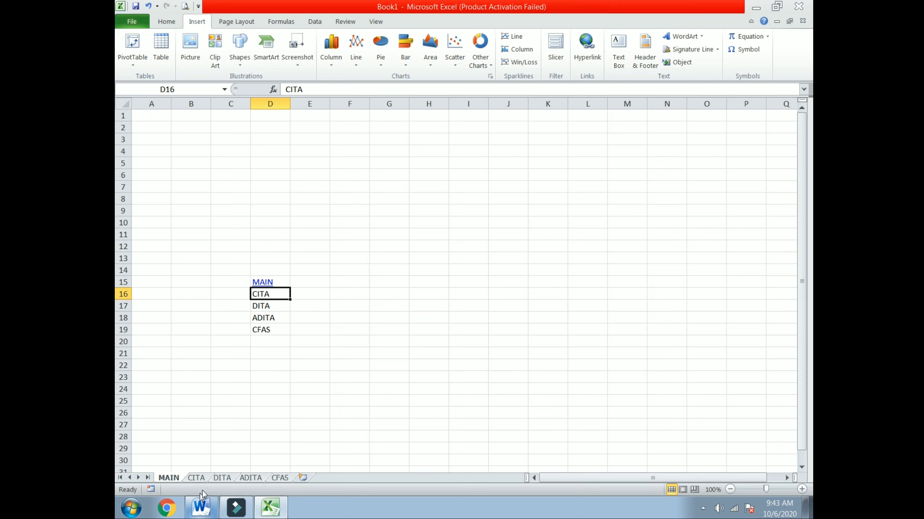
click(294, 317)
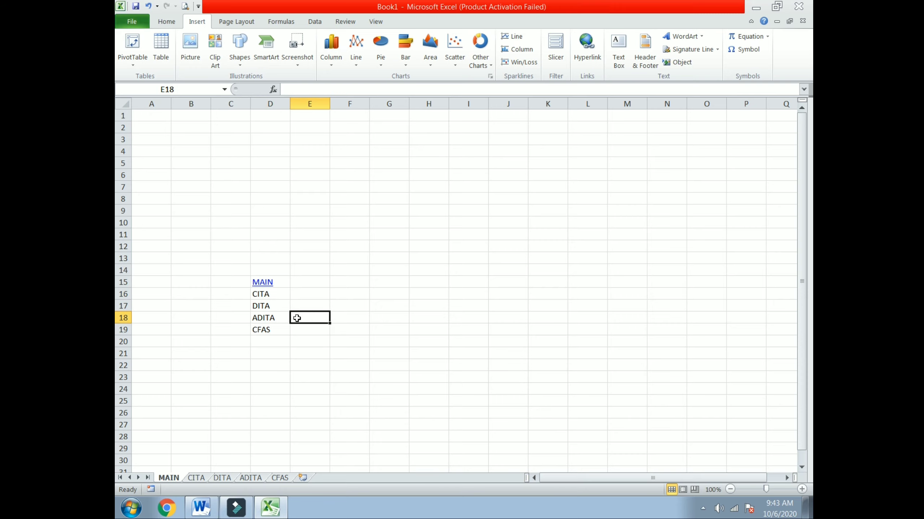
click(270, 283)
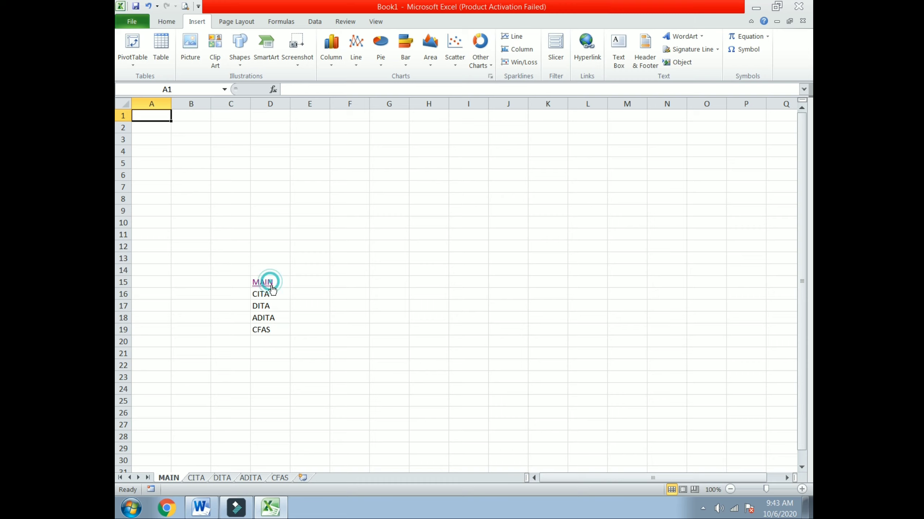
Enter MAIN in column C with the sheet name below it on the CITA and DITA sheets.
click(197, 477)
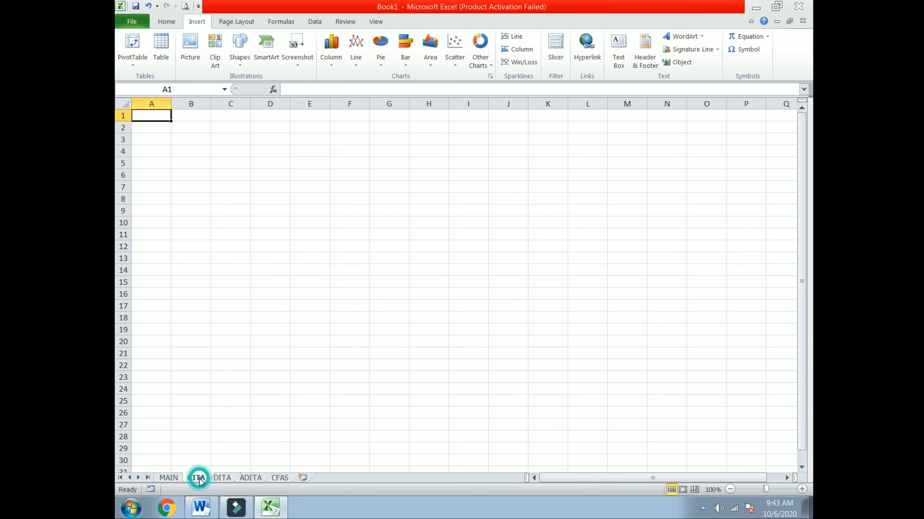
click(238, 260)
click(241, 245)
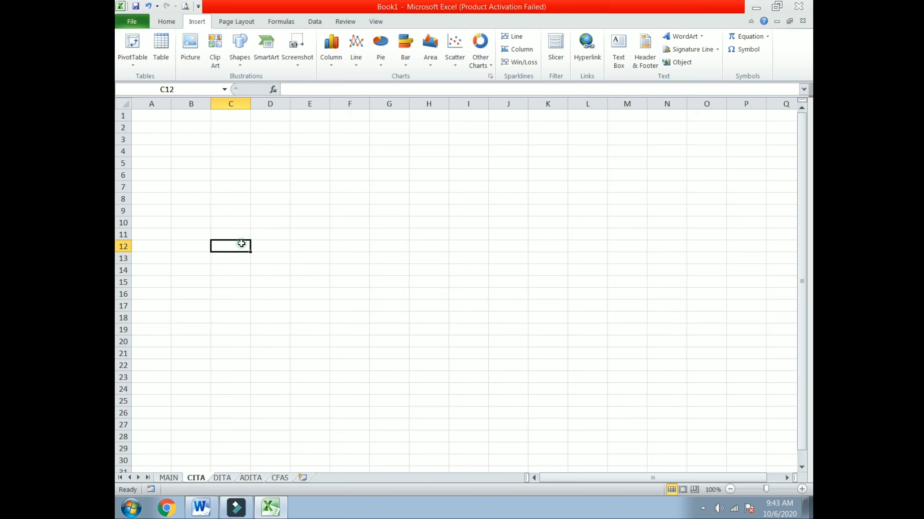
text(MAIN)
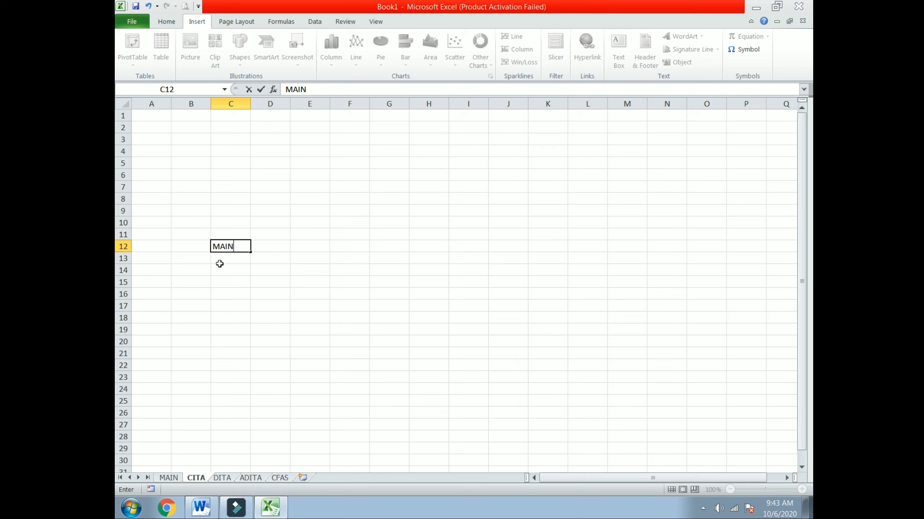
key(Return)
text(CITA)
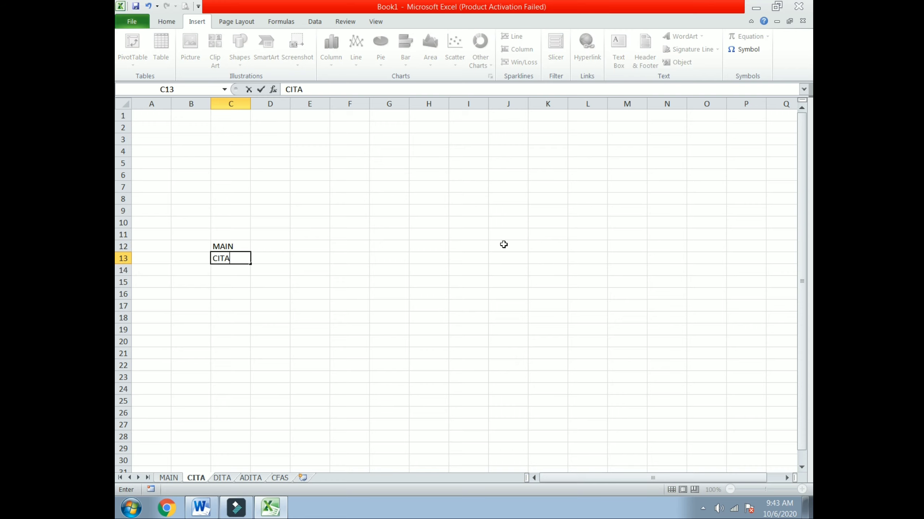
click(322, 307)
click(221, 476)
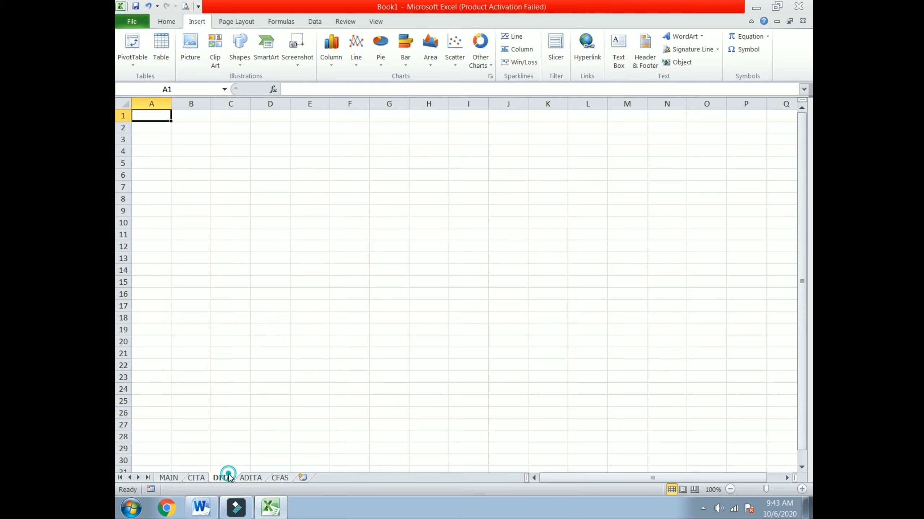
click(235, 259)
text(MAIN)
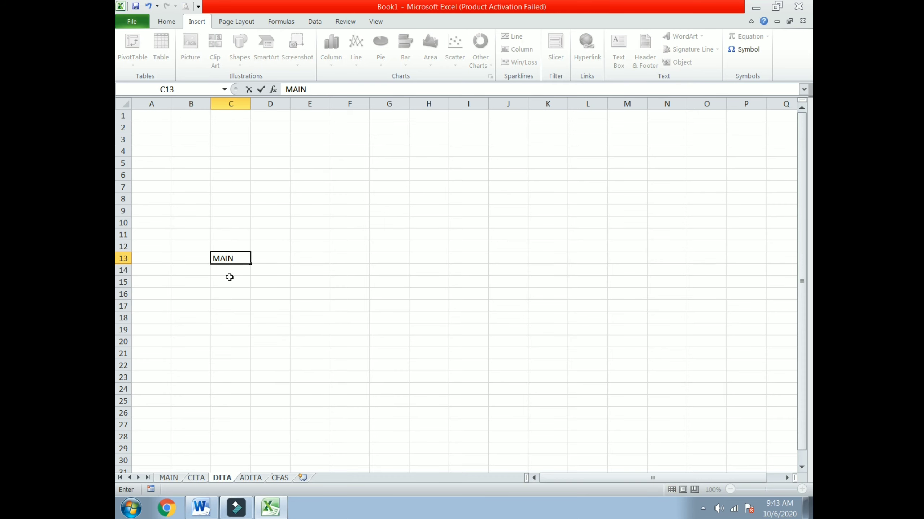
click(229, 270)
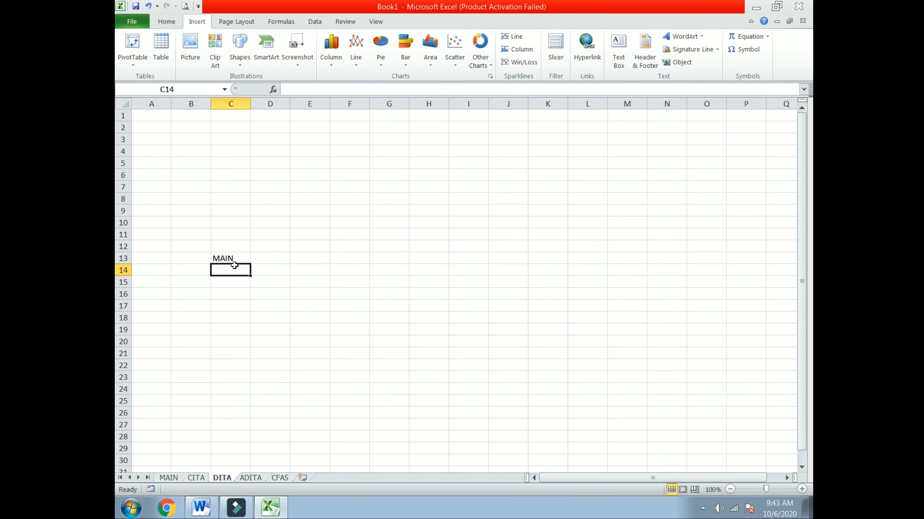
text(DITA)
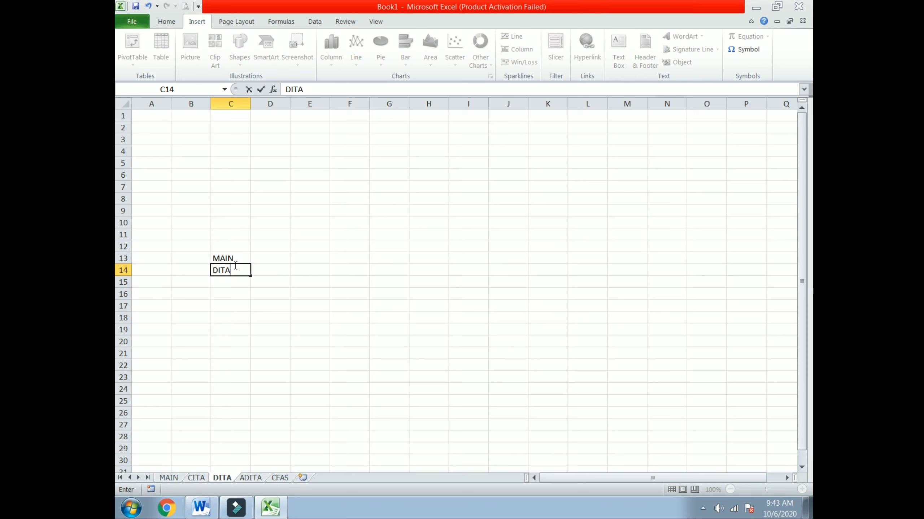
Enter MAIN in C13 with ADITA or CFAS in C14 on the ADITA and CFAS sheets.
click(250, 477)
click(225, 262)
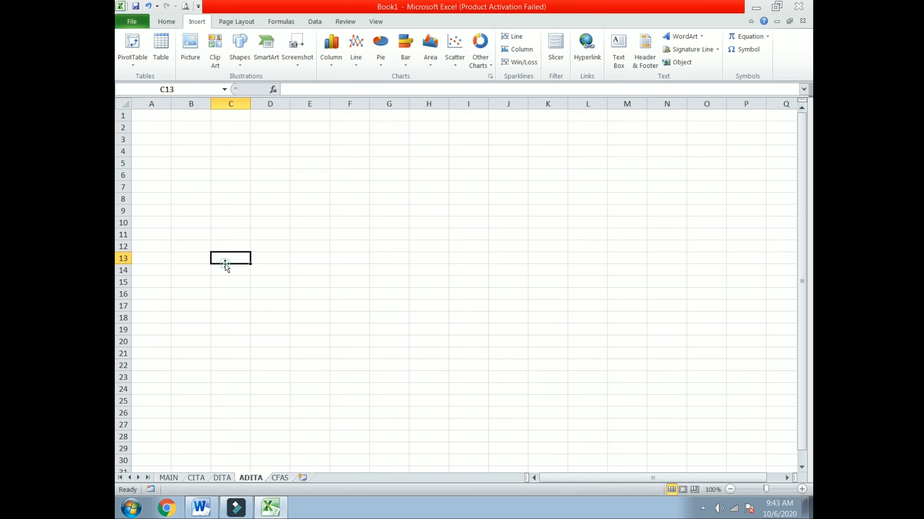
text(MAIN)
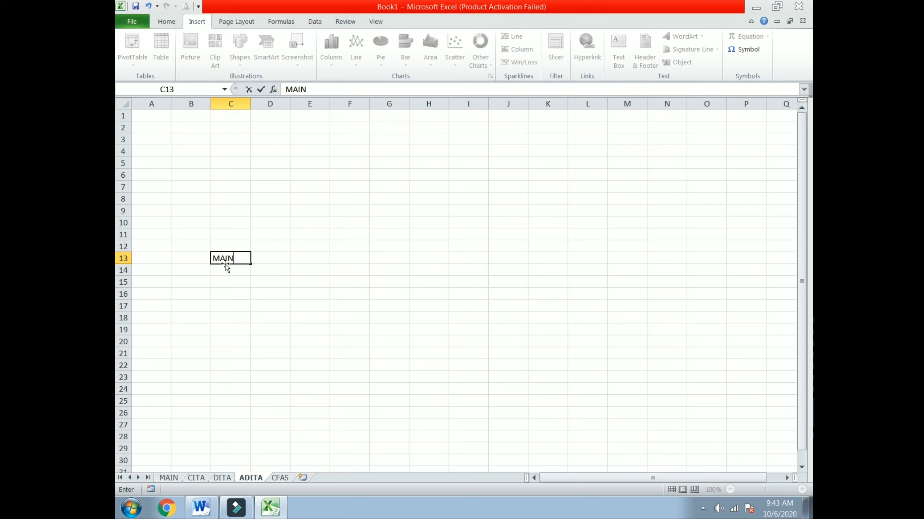
click(224, 271)
text(ADITA)
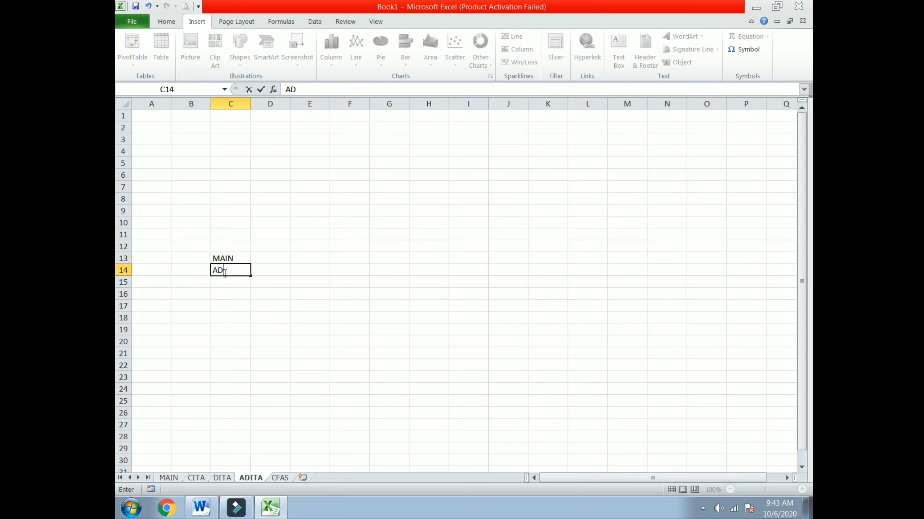
click(273, 479)
click(231, 256)
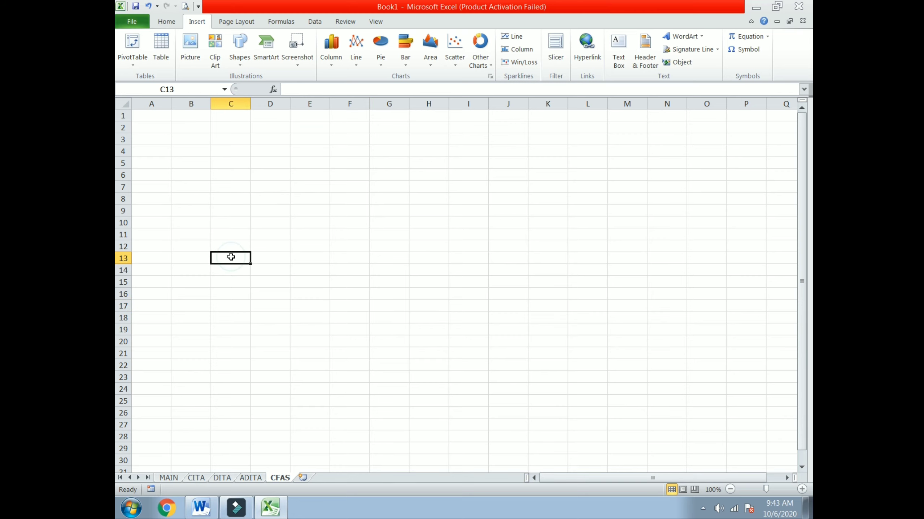
text(MAIN)
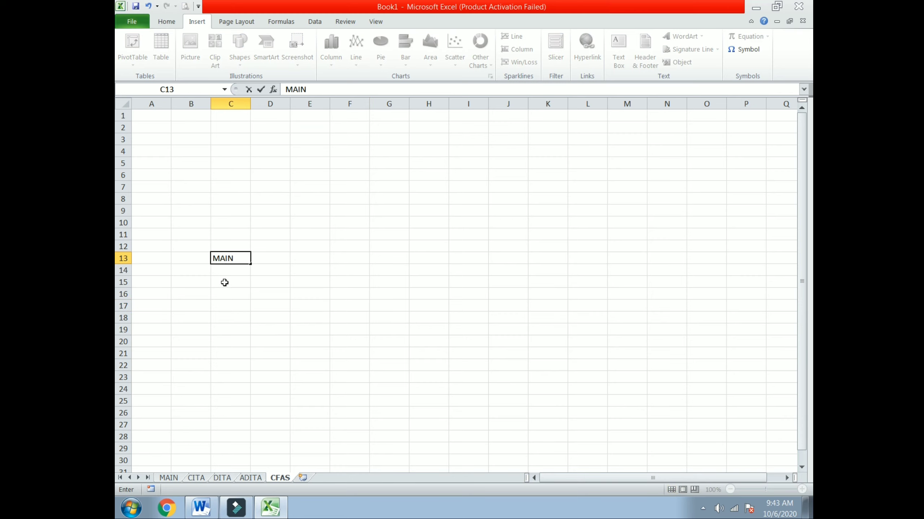
click(228, 272)
text(CFAS)
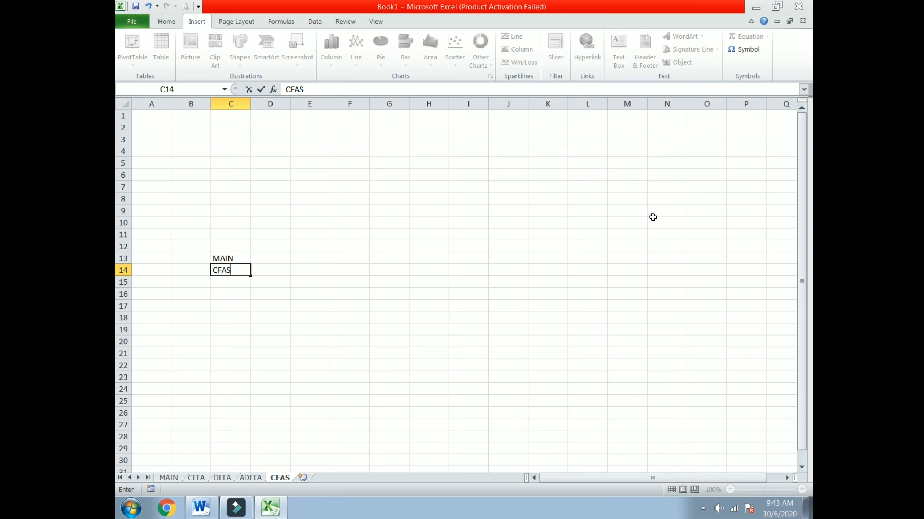
click(196, 479)
Hyperlink the MAIN label in C12 of the CITA sheet back to the MAIN sheet.
click(223, 250)
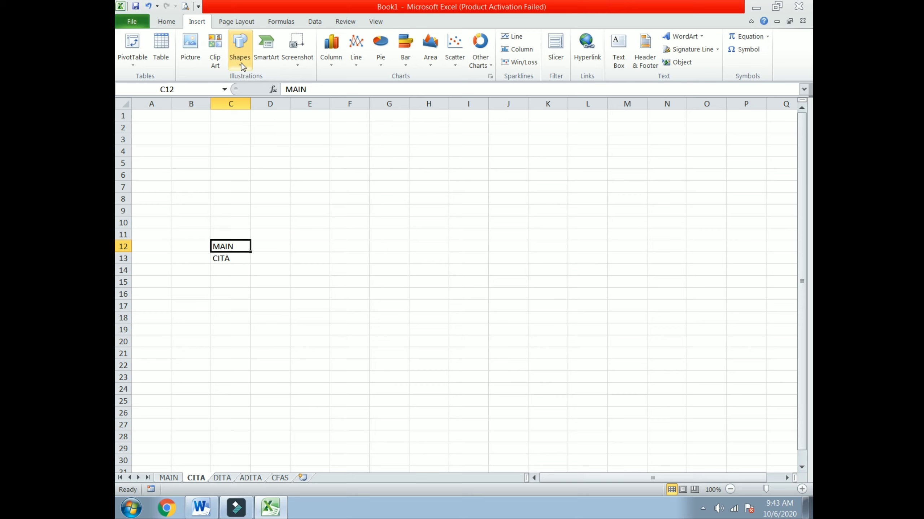
click(587, 51)
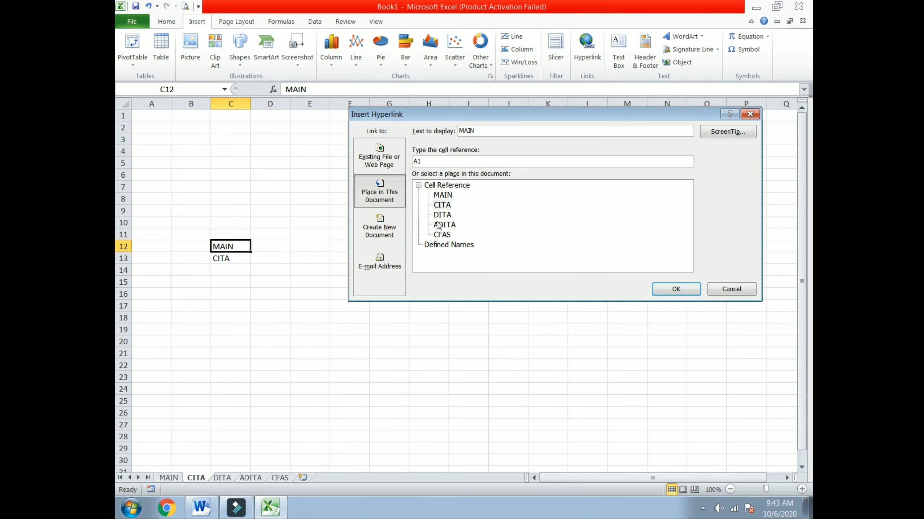
click(443, 196)
click(675, 289)
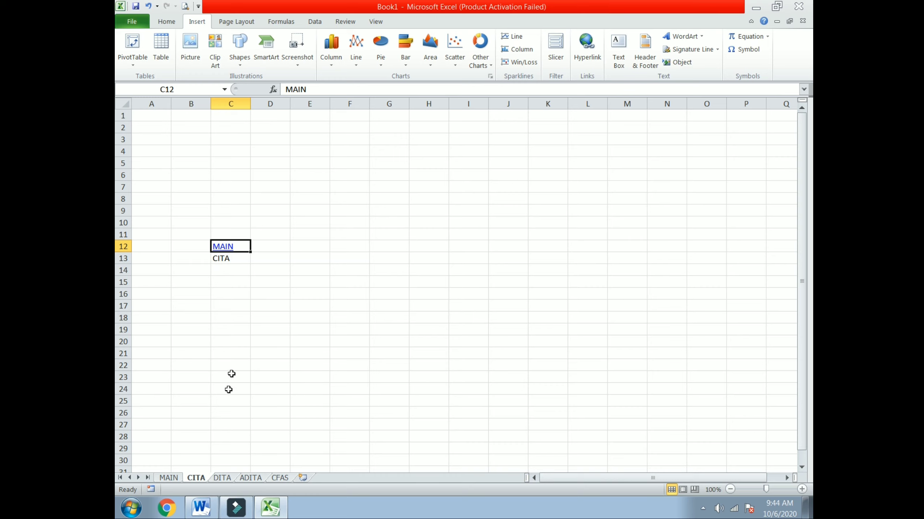
Hyperlink CITA in D16 on the MAIN sheet to the CITA sheet.
click(173, 479)
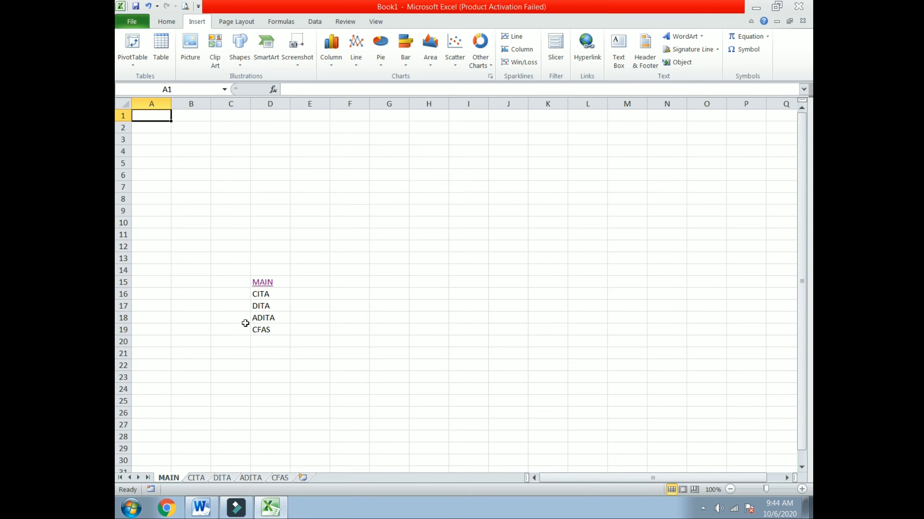
click(263, 295)
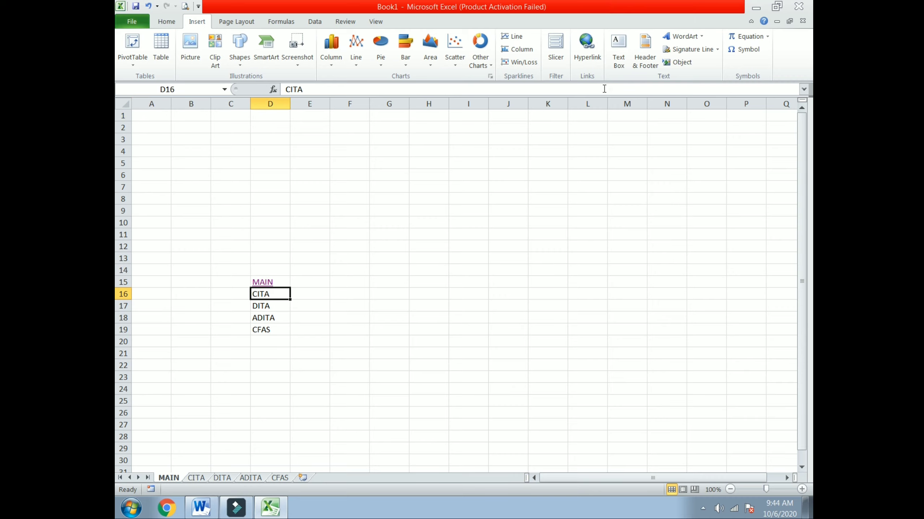
click(586, 59)
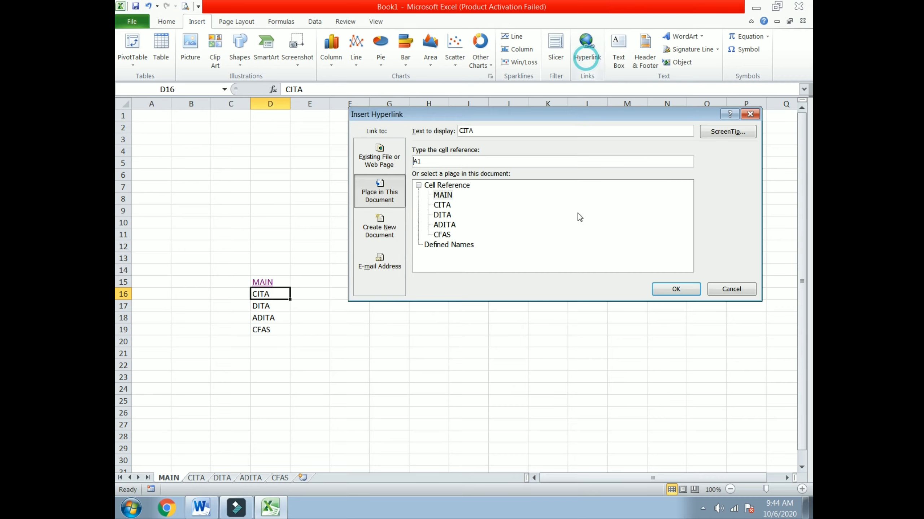
click(442, 206)
click(672, 289)
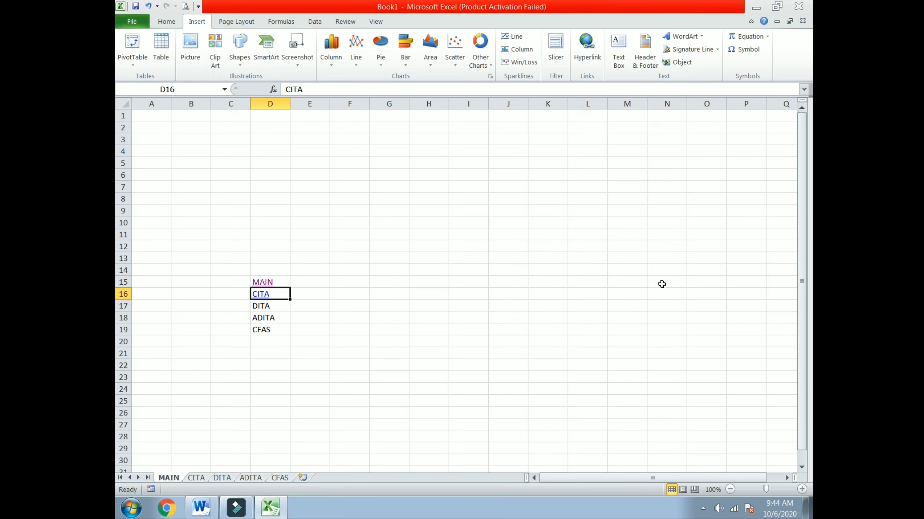
click(196, 477)
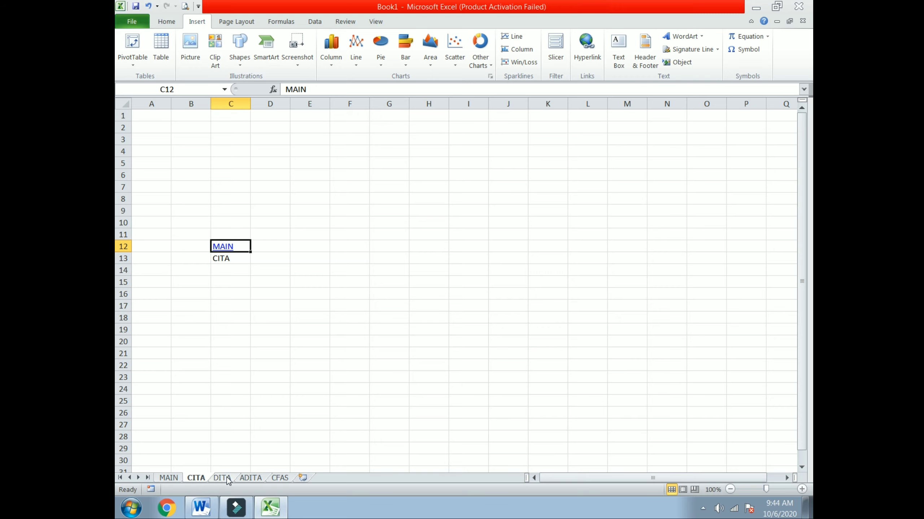
Hyperlink D17 to the DITA sheet, D18 to ADITA and D19 to CFAS.
click(172, 478)
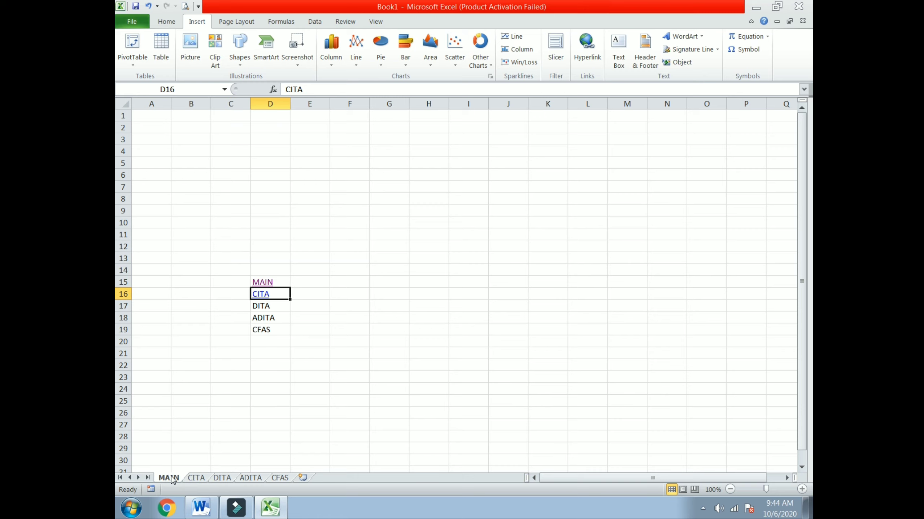
click(265, 309)
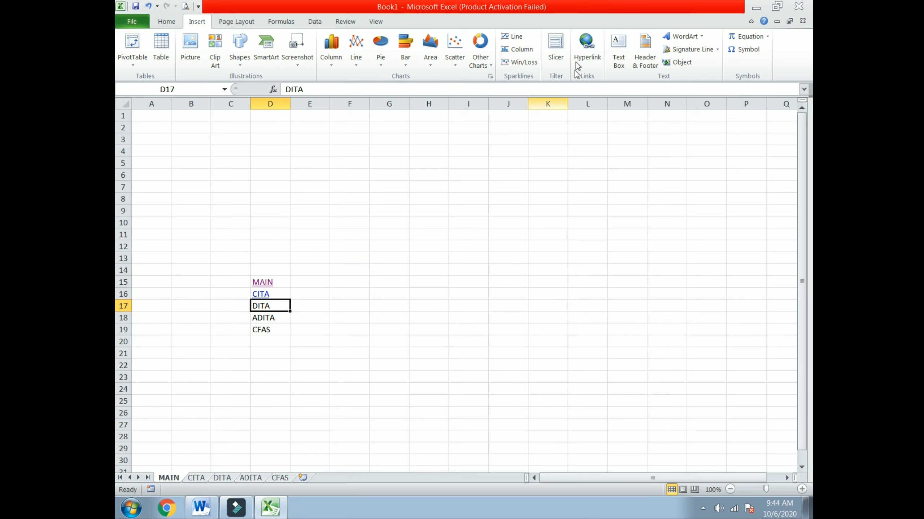
click(578, 50)
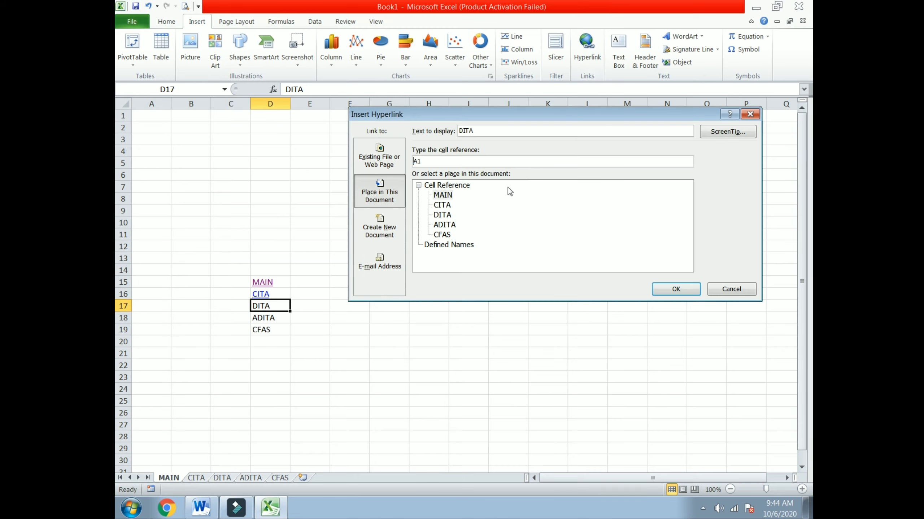
click(442, 216)
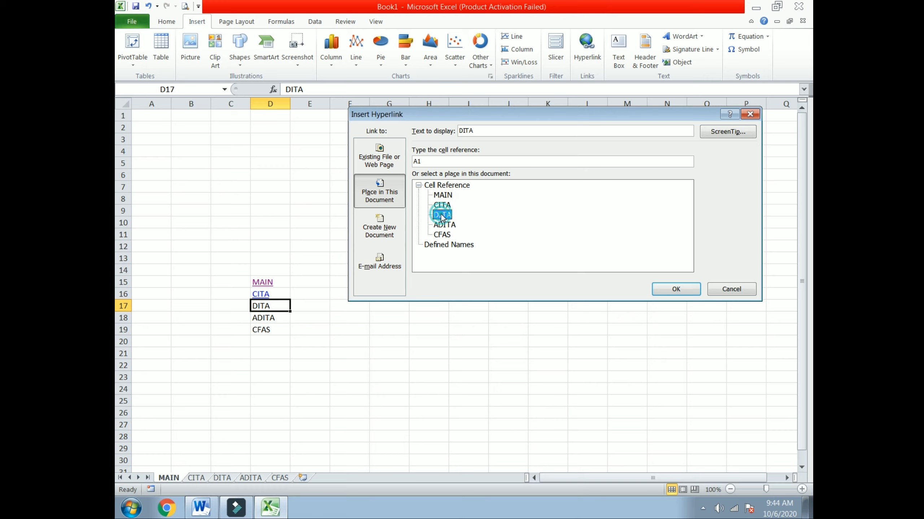
click(675, 289)
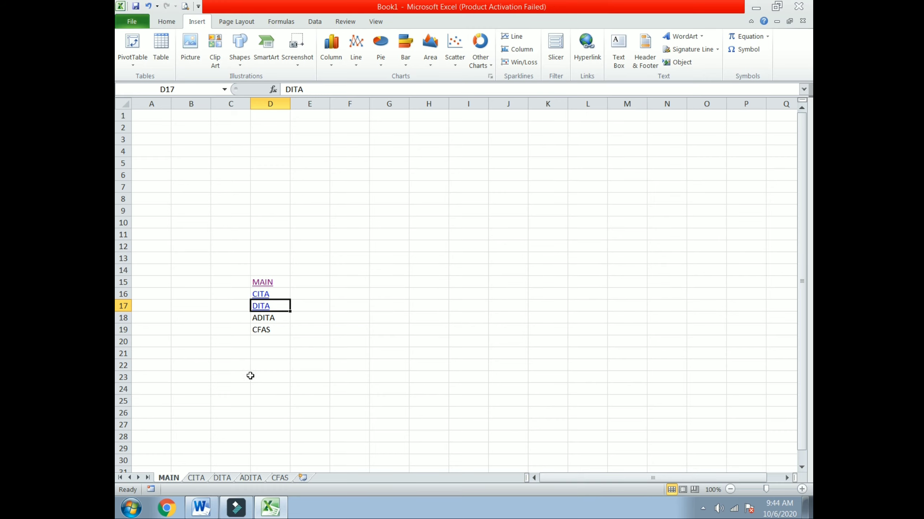
click(263, 318)
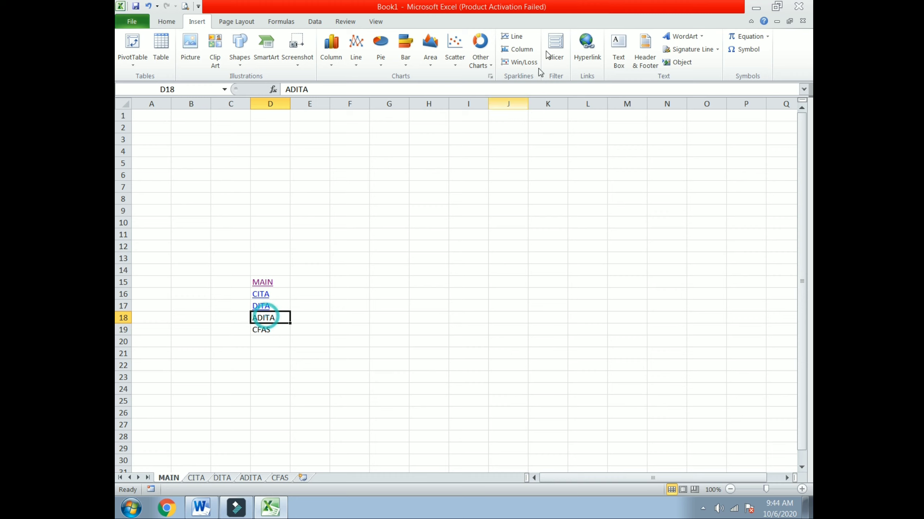
click(584, 59)
click(446, 226)
click(673, 288)
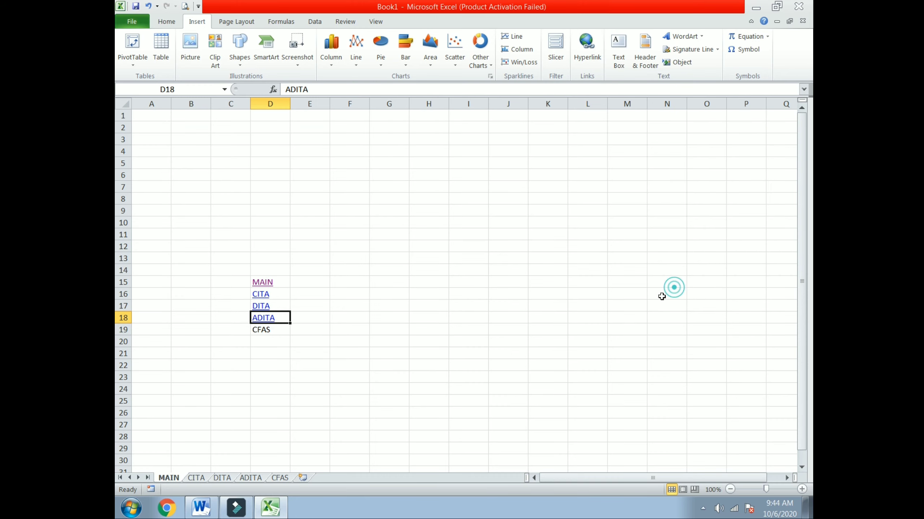
click(264, 330)
click(587, 45)
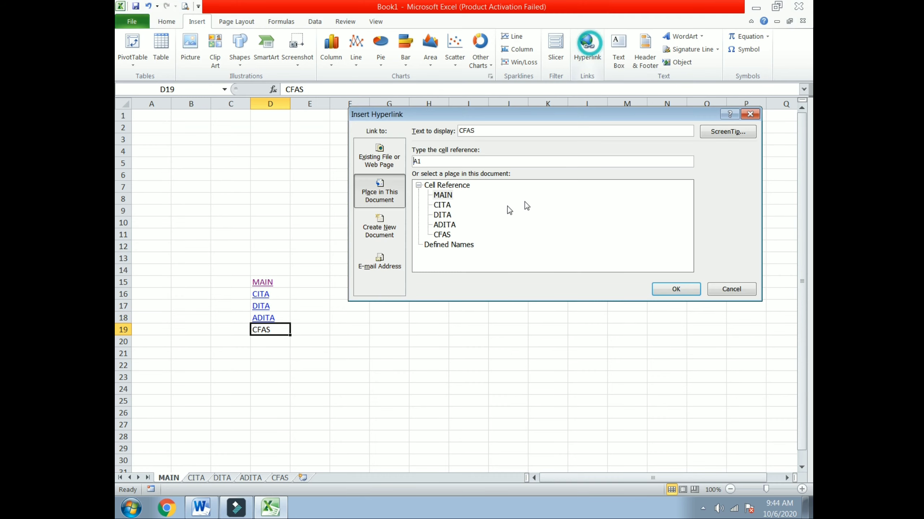
click(442, 235)
click(675, 289)
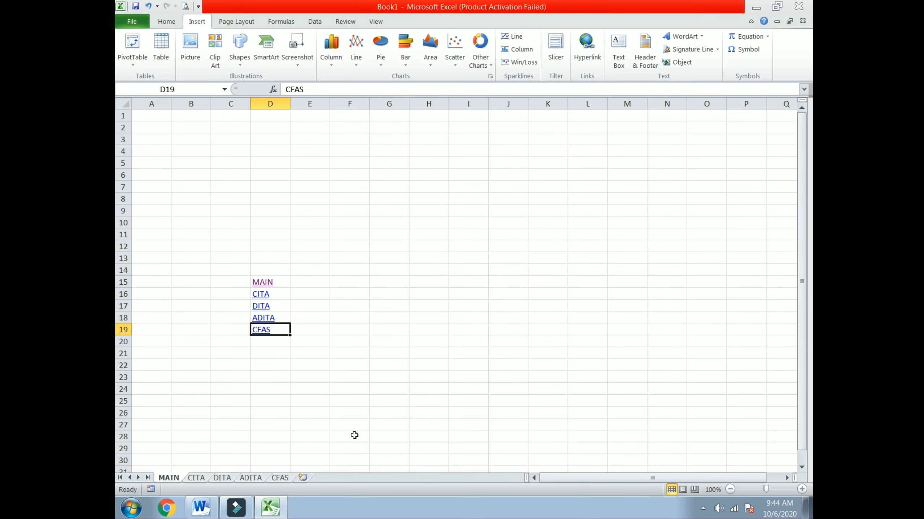
click(226, 478)
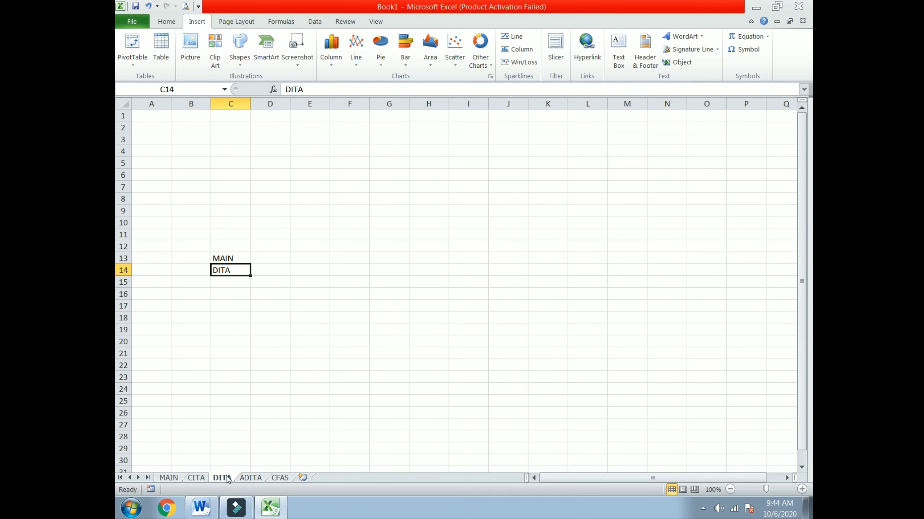
Hyperlink the MAIN label in C13 of DITA, ADITA and CFAS to the MAIN sheet.
click(230, 260)
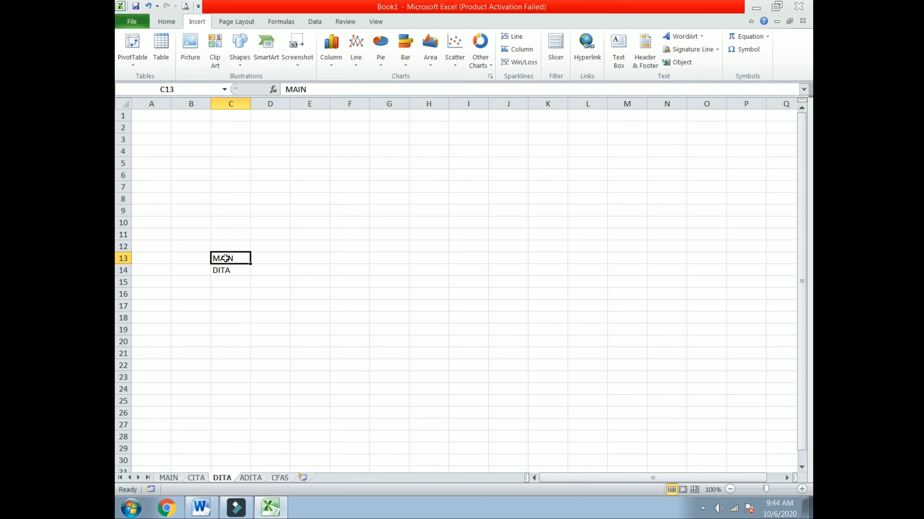
click(583, 55)
click(441, 195)
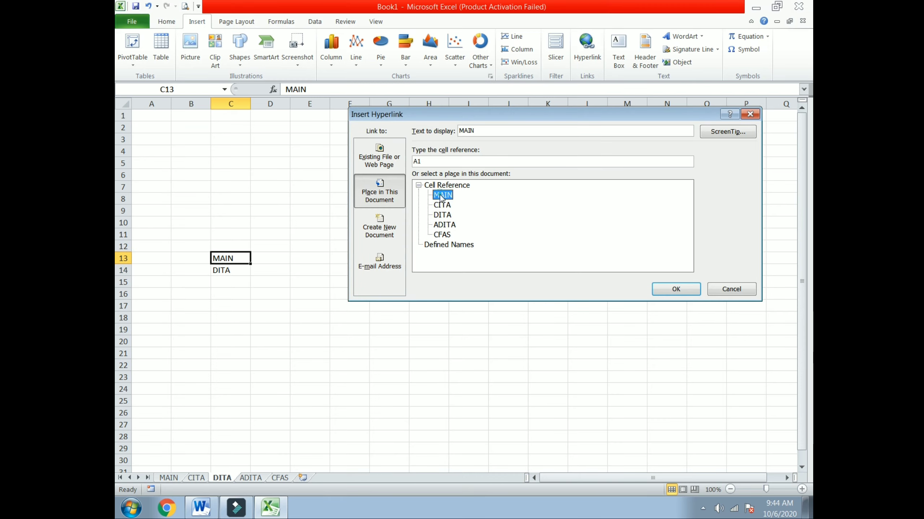
click(675, 289)
click(255, 477)
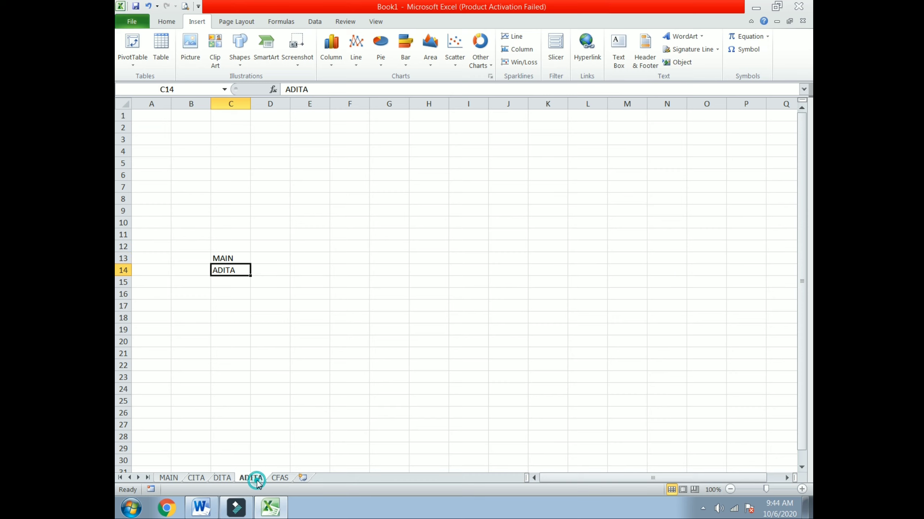
click(236, 258)
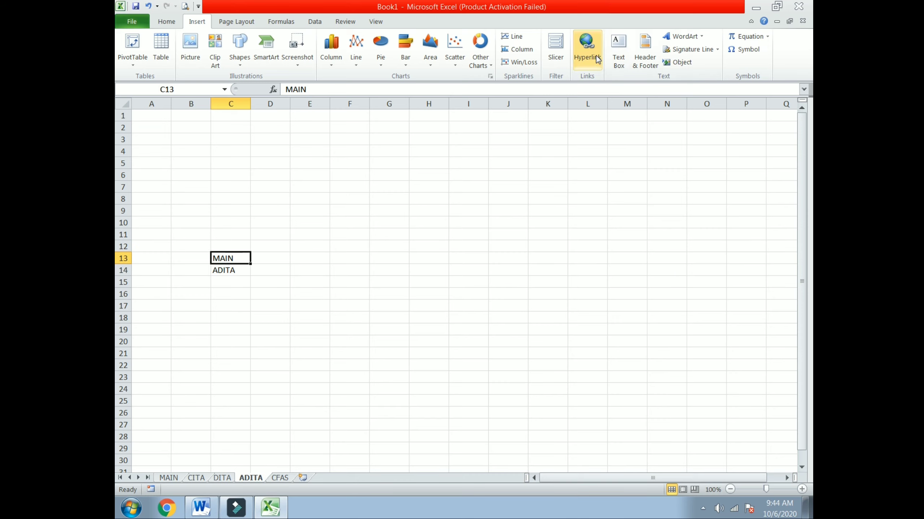
click(586, 47)
click(442, 195)
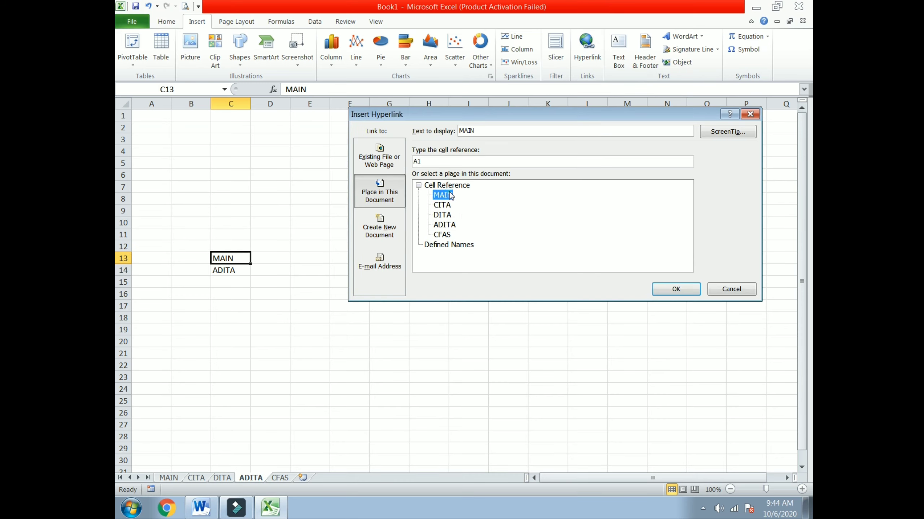
click(667, 290)
click(278, 478)
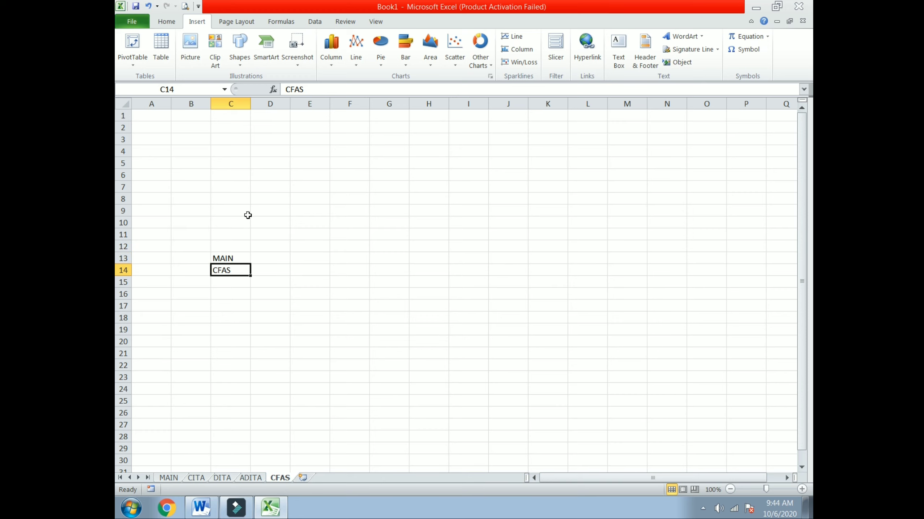
click(222, 259)
click(581, 54)
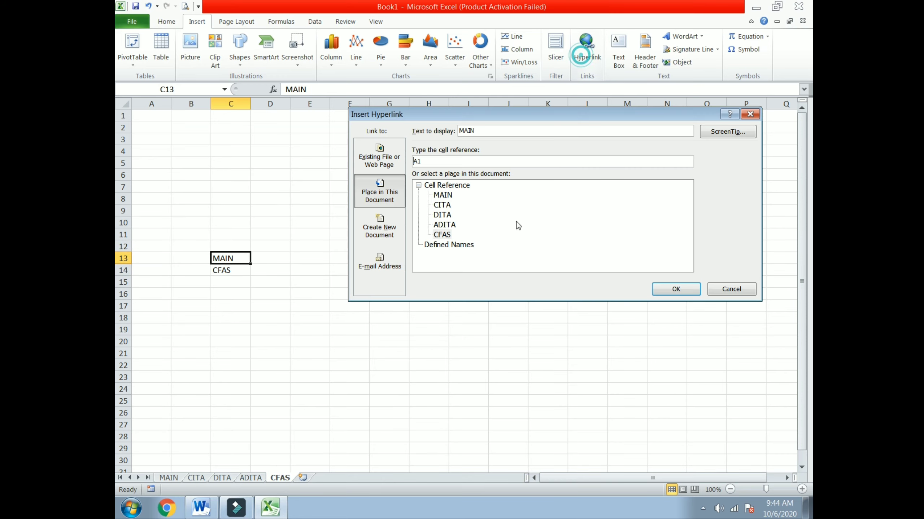
click(442, 195)
click(673, 289)
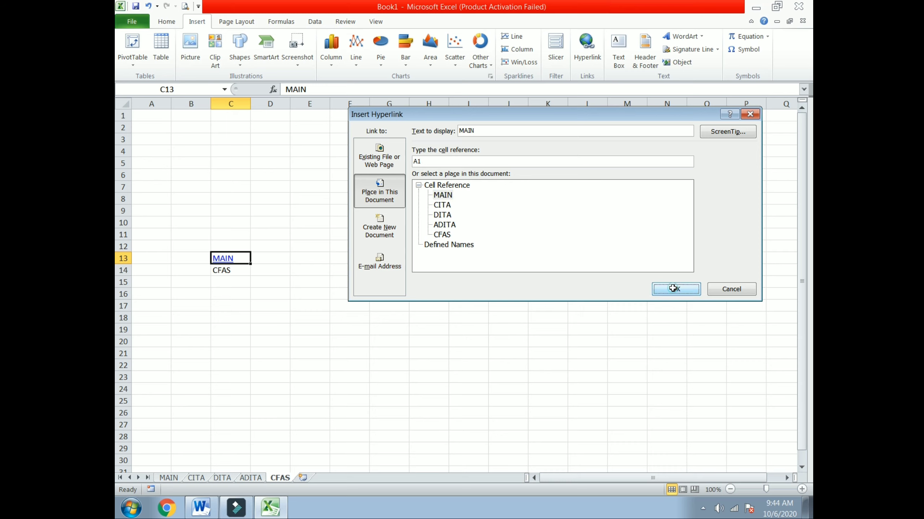
click(168, 478)
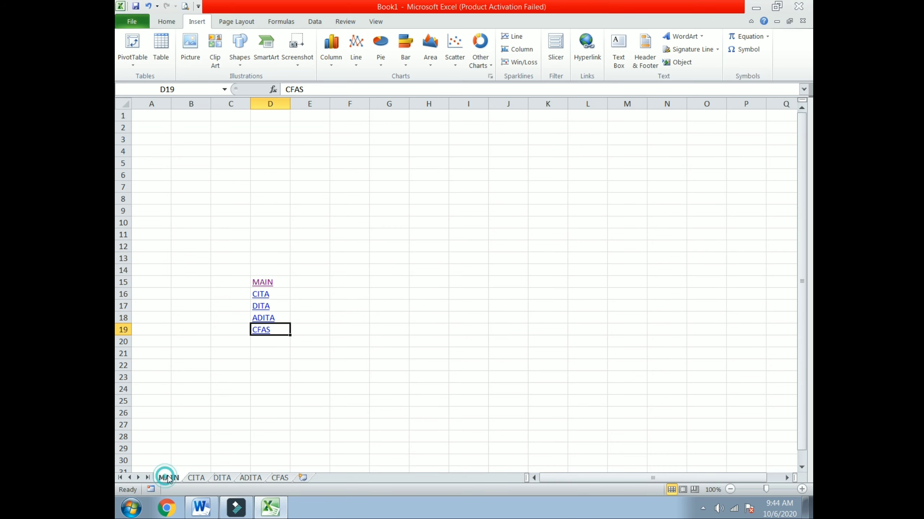
Test the CITA, CFAS and DITA links and their MAIN back links.
click(259, 294)
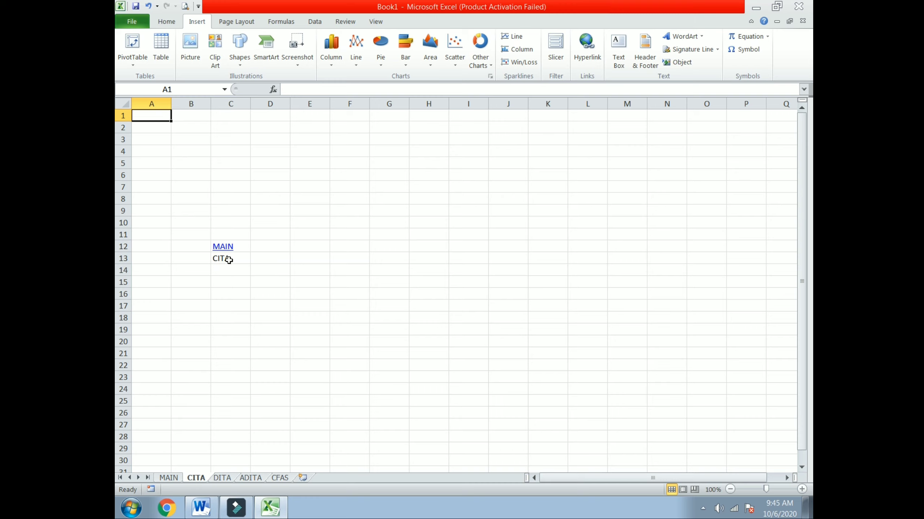
click(228, 249)
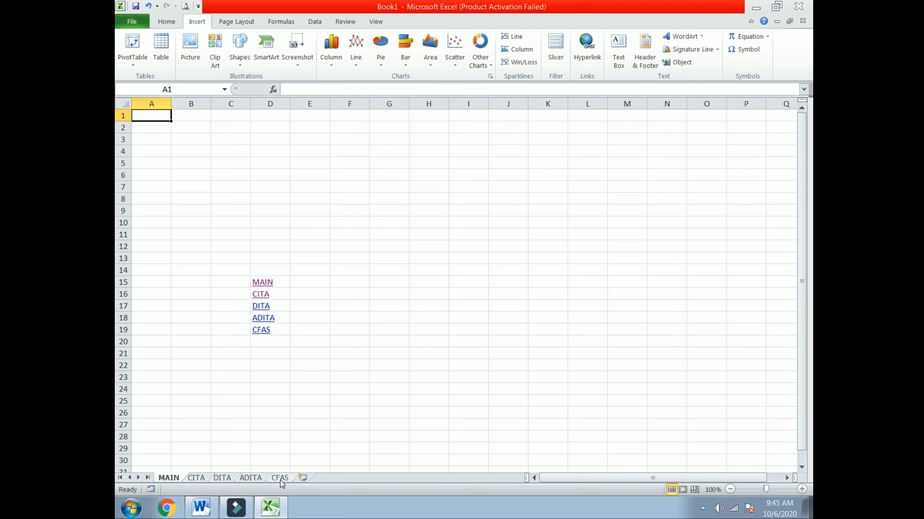
click(261, 330)
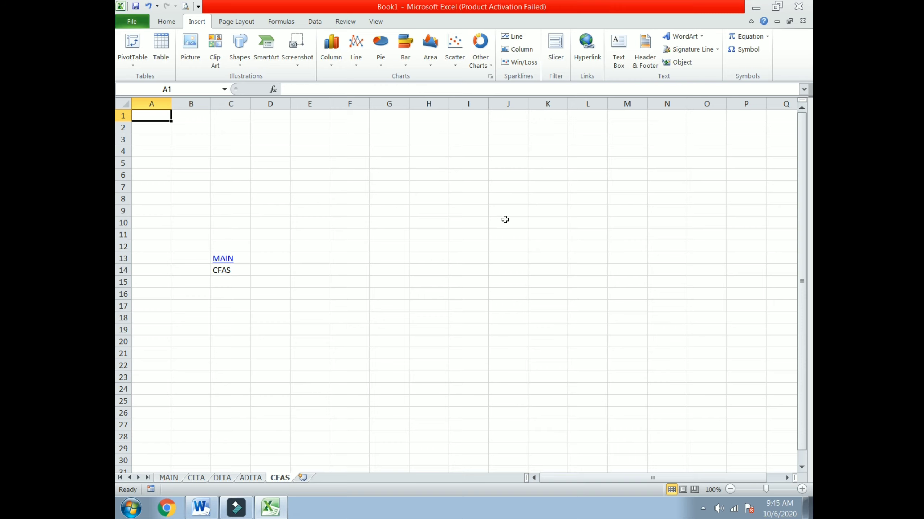
click(227, 258)
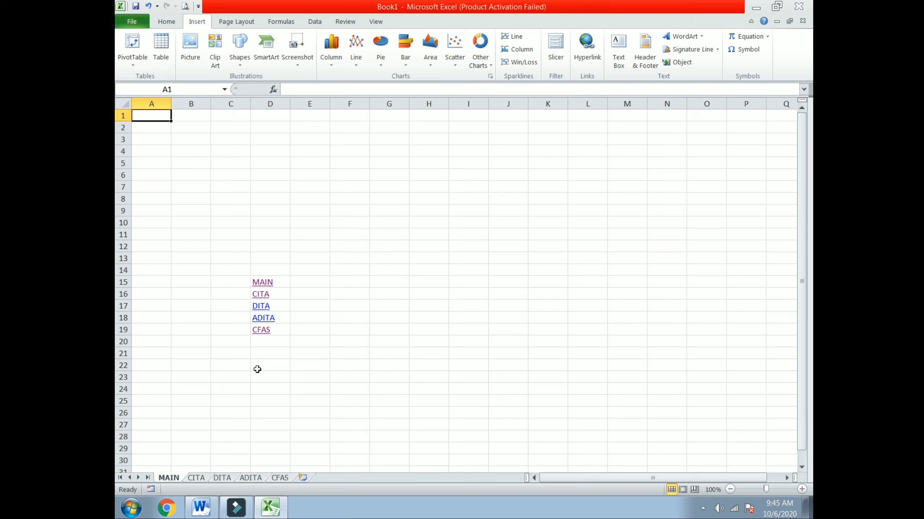
click(263, 308)
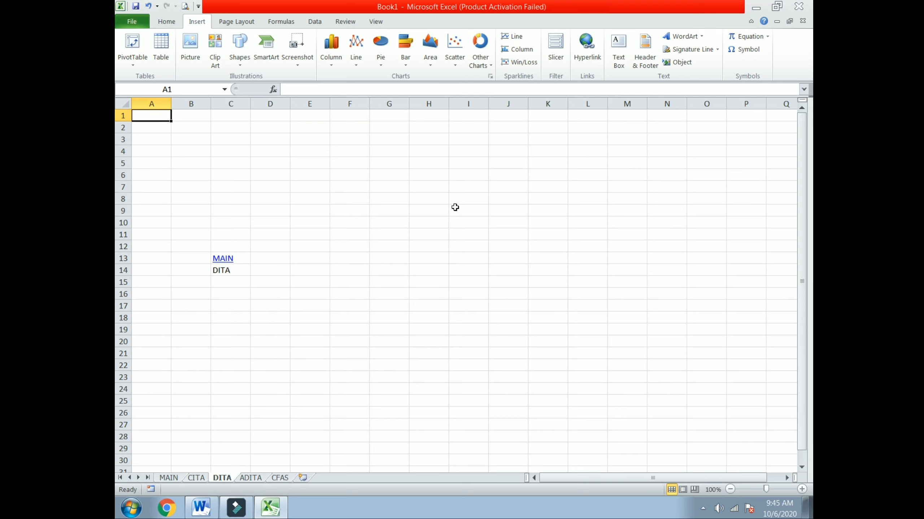
click(230, 264)
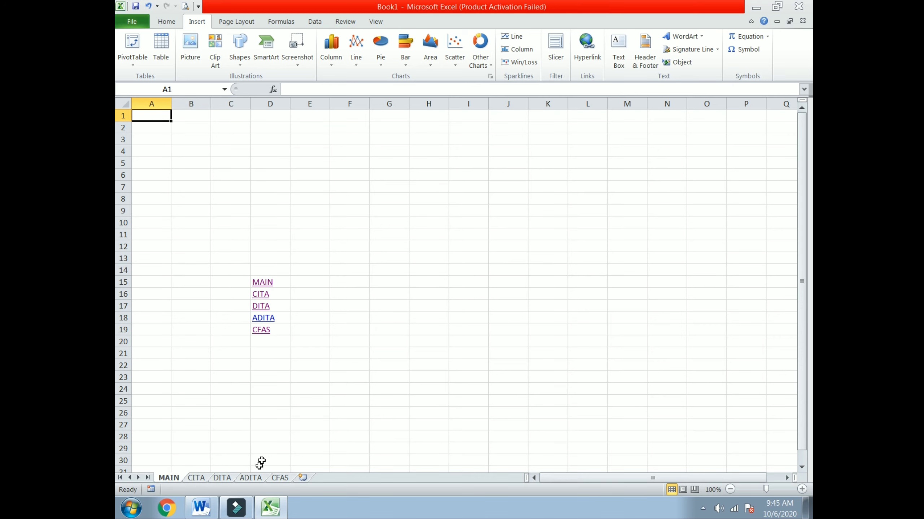
Test the ADITA and CFAS links, then show the Word notes at the Formula Tab section.
click(264, 319)
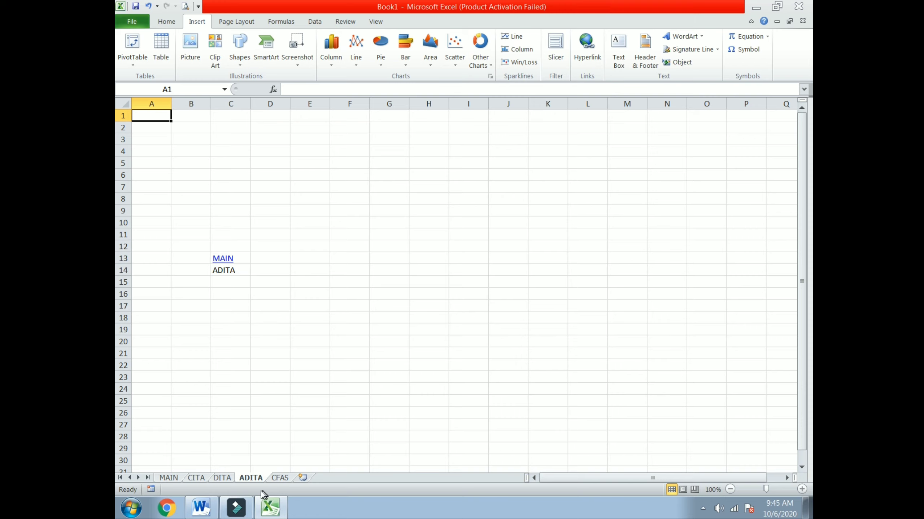
click(222, 261)
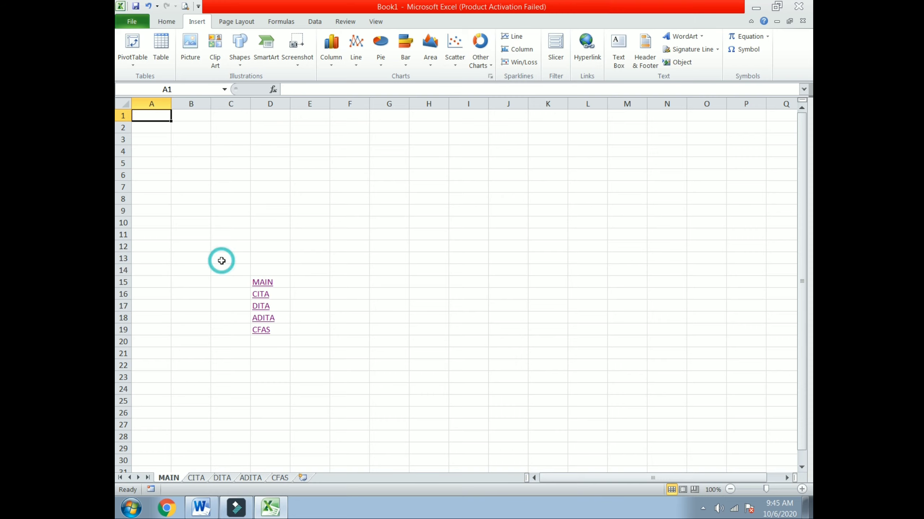
click(267, 332)
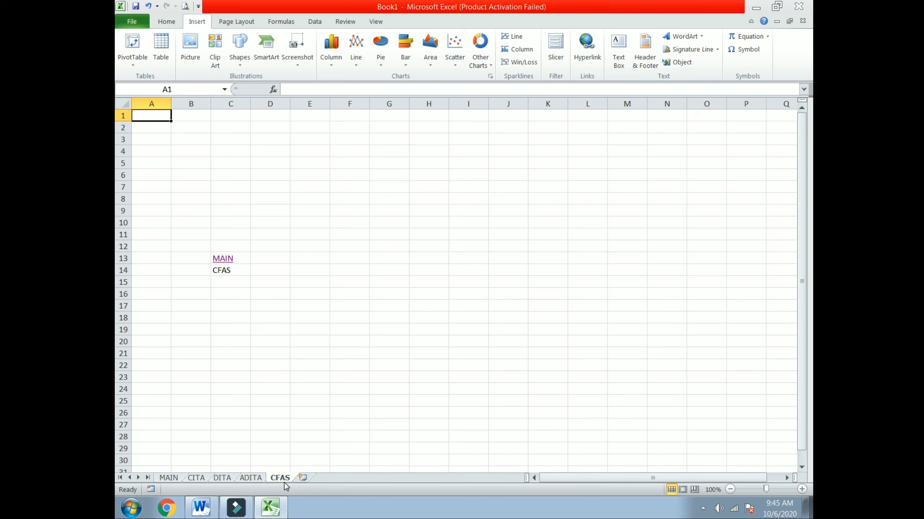
click(221, 259)
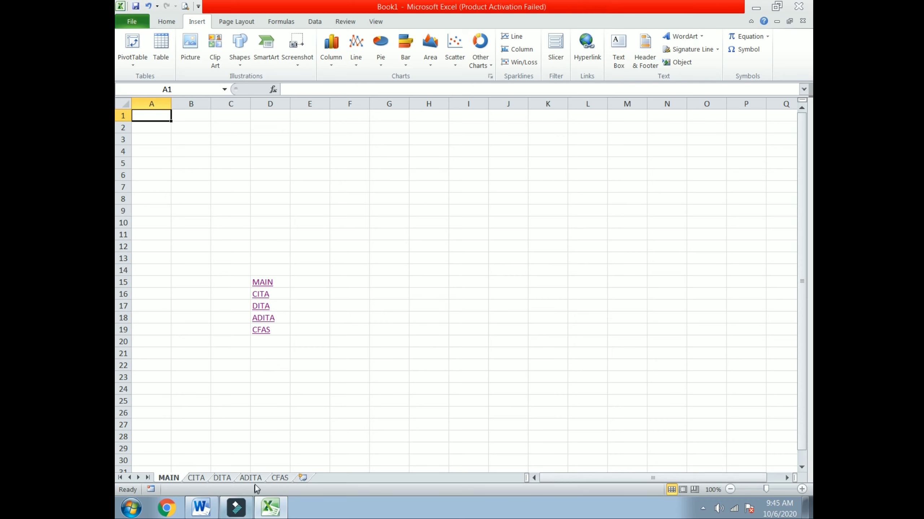
click(201, 508)
scroll(505, 254, down, 5)
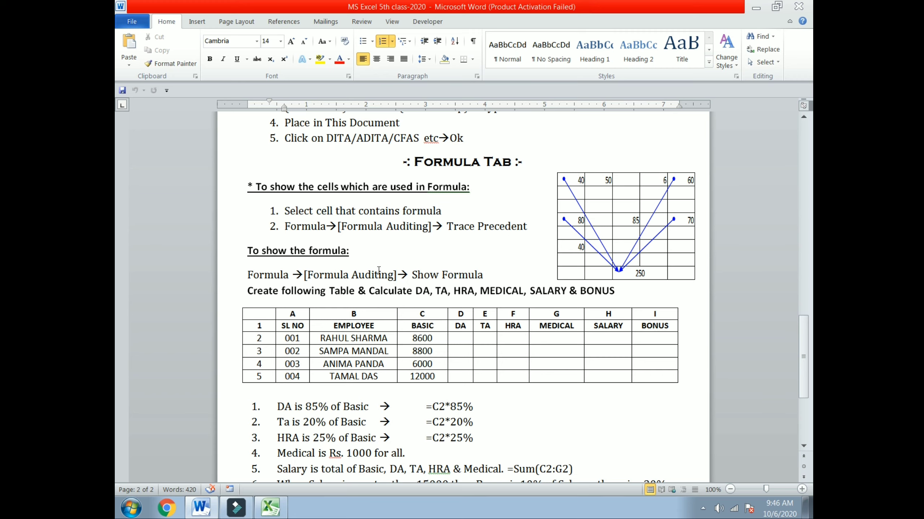
Minimize the Word formula notes to bring Excel's Book1 back into view.
click(756, 7)
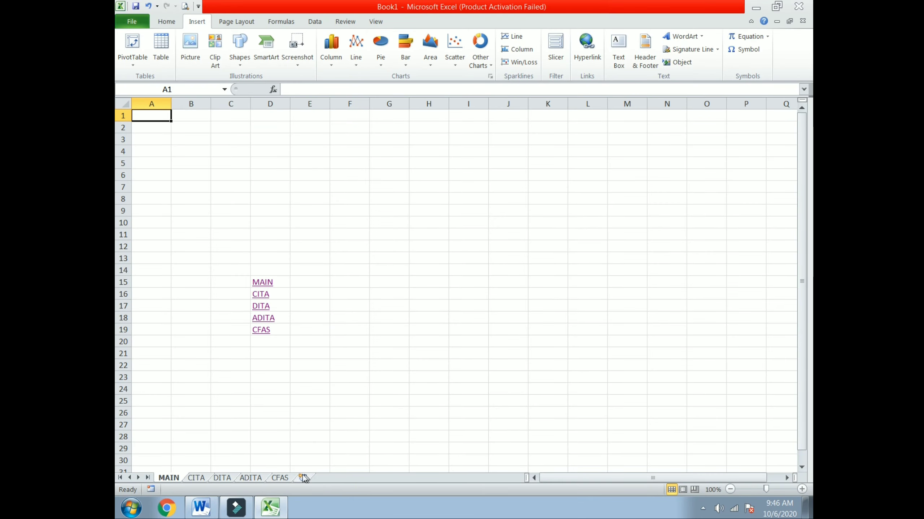
Add a new worksheet and enter 25 in E9, 35 in G9 and 40 in H11.
click(285, 478)
click(304, 478)
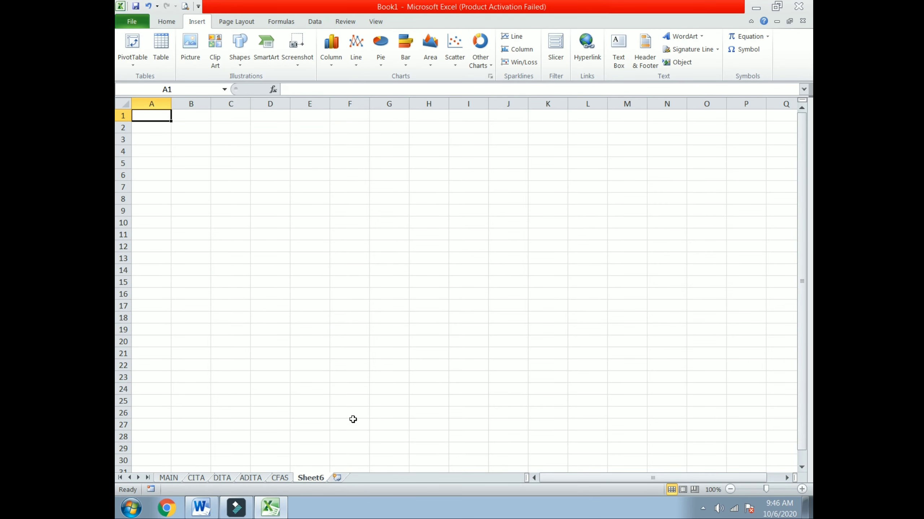
click(311, 208)
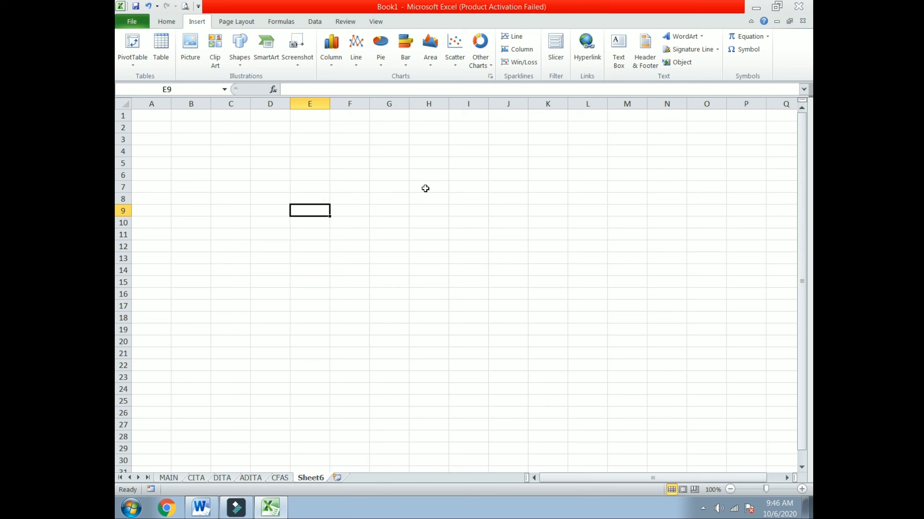
text(25)
key(Tab)
key(Tab)
text(35)
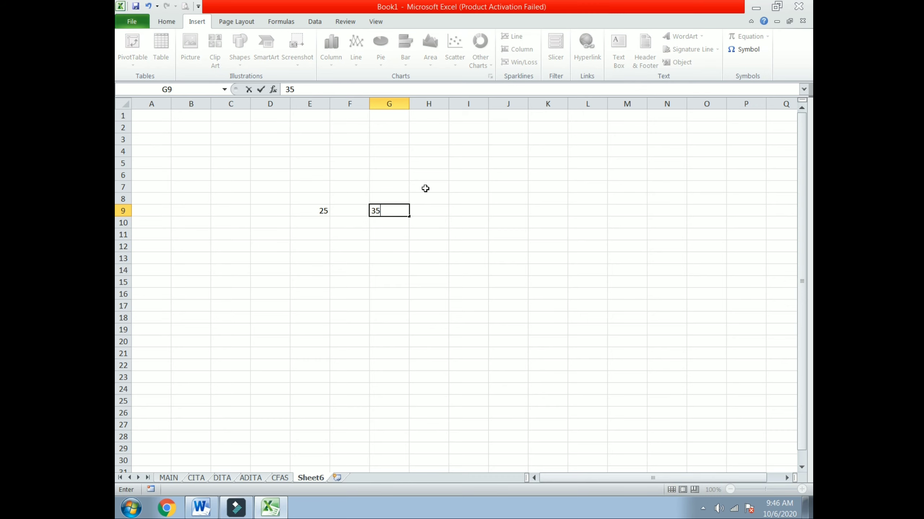
key(Tab)
key(Down)
key(Down)
text(4)
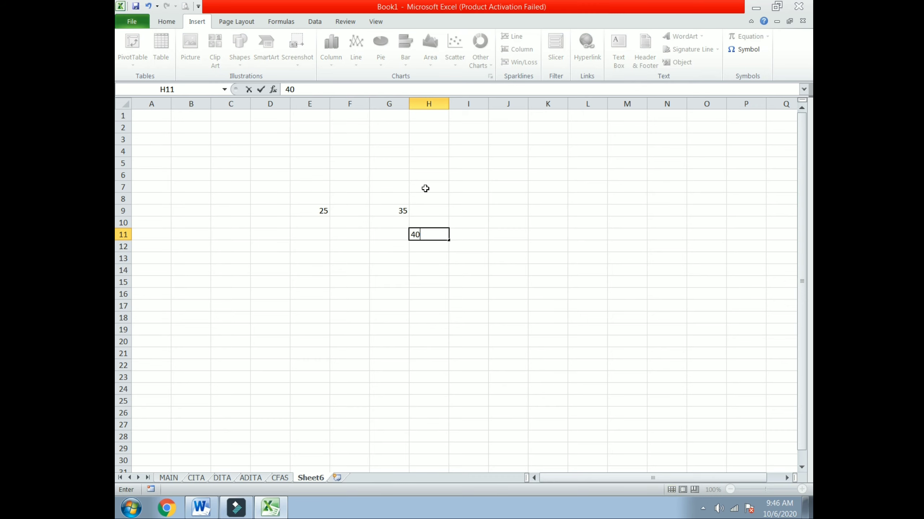
key(Return)
Enter 125 in F12, 10 in E14, 15 in H14 and 30 in F16.
key(Left)
key(Left)
text(125)
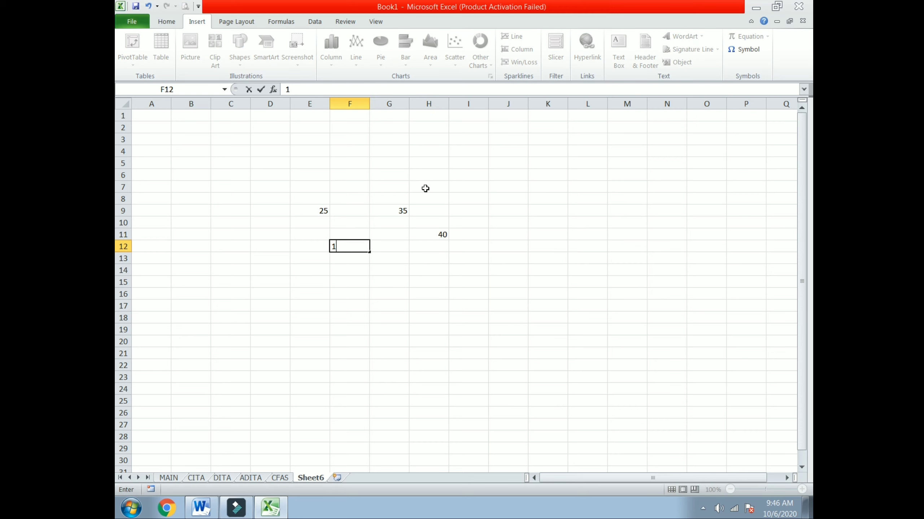
key(Tab)
key(Down)
key(Down)
key(Left)
key(Left)
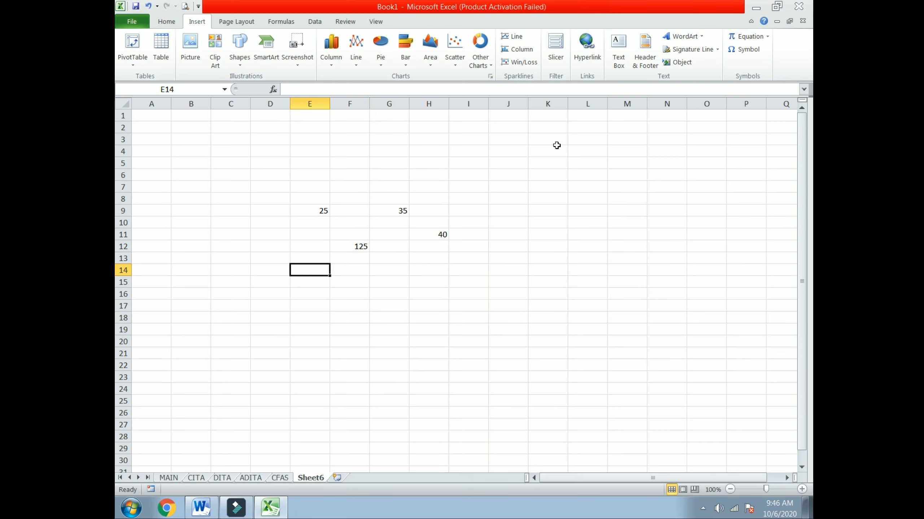
text(10)
key(Tab)
key(Tab)
key(Tab)
text(1)
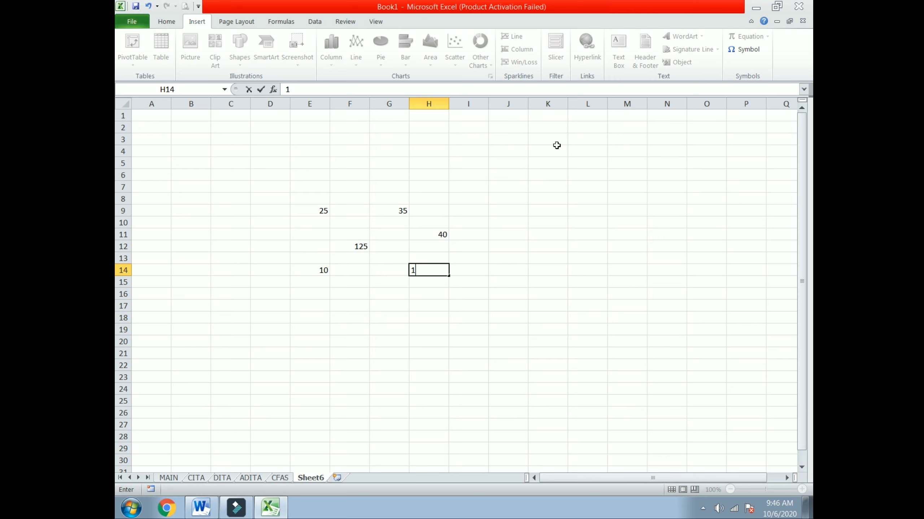
text(5)
key(Down)
key(Down)
key(Left)
key(Left)
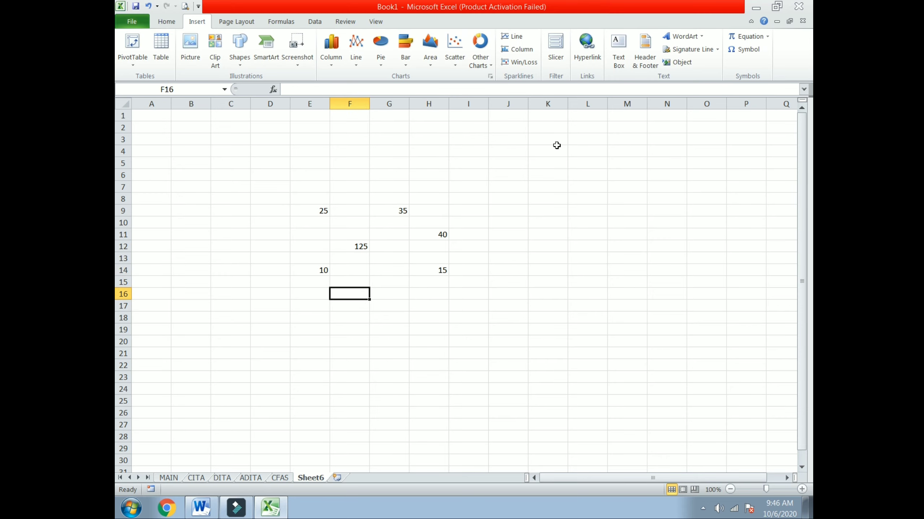
text(30)
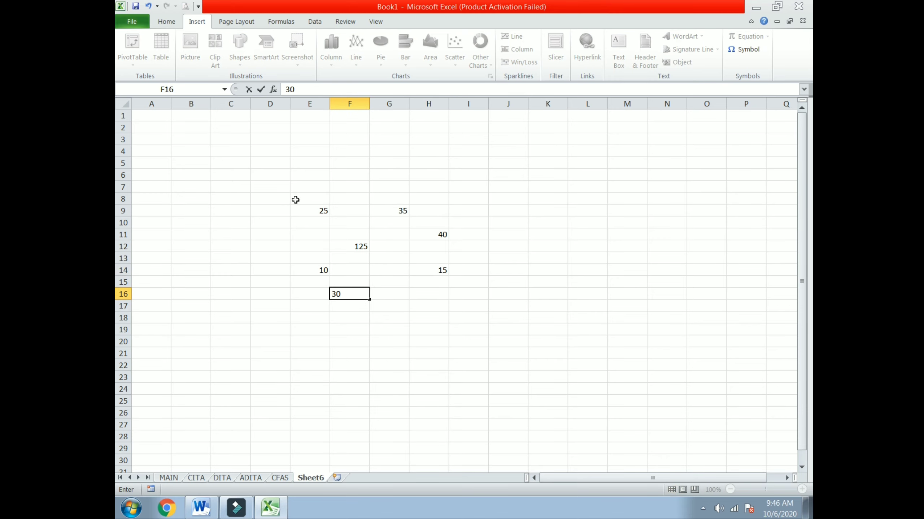
Apply All Borders to E8:I18, leaving the numbers unbolded.
drag(295, 200, 456, 316)
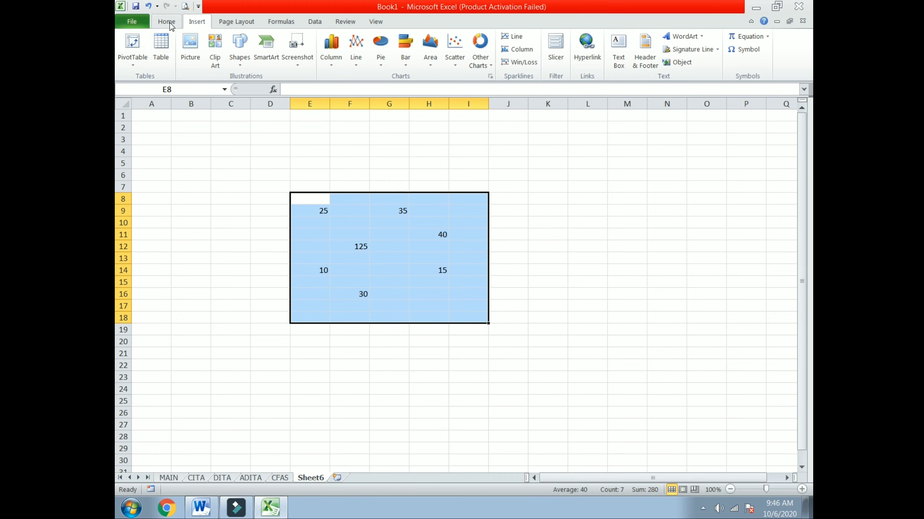
click(170, 24)
click(231, 59)
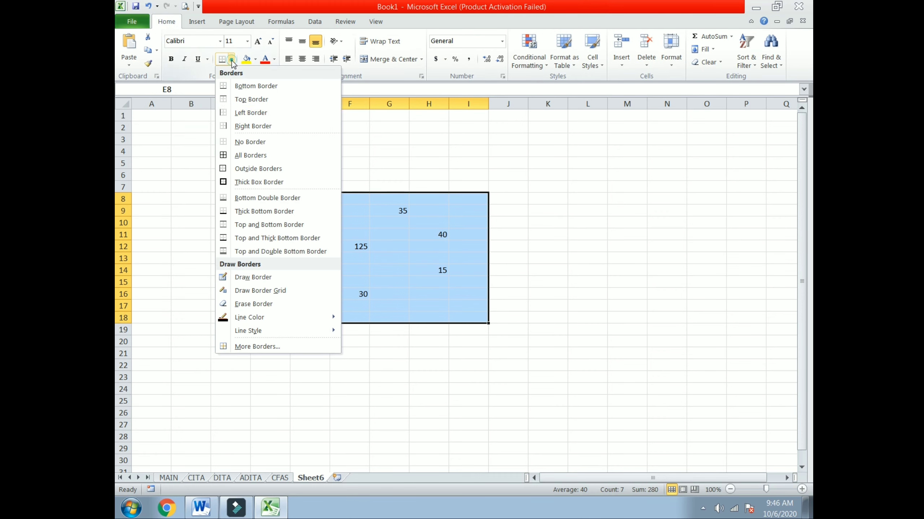
click(248, 156)
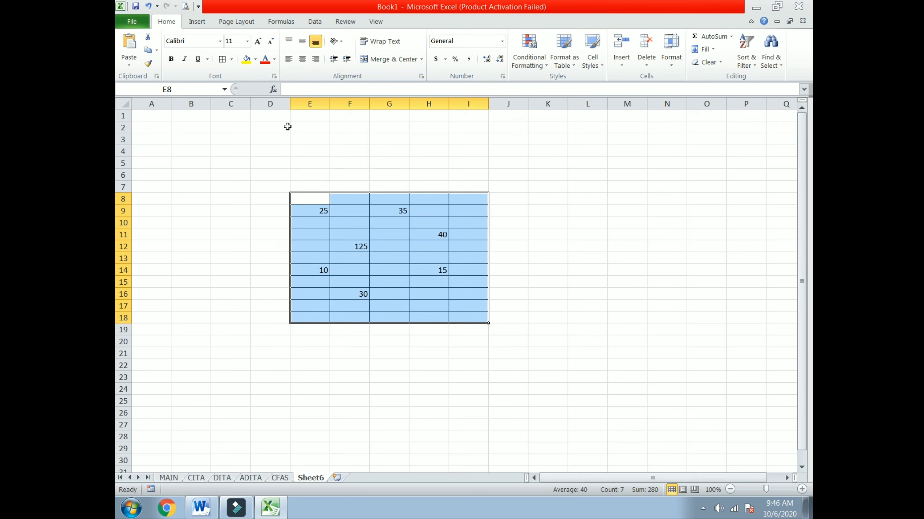
click(171, 59)
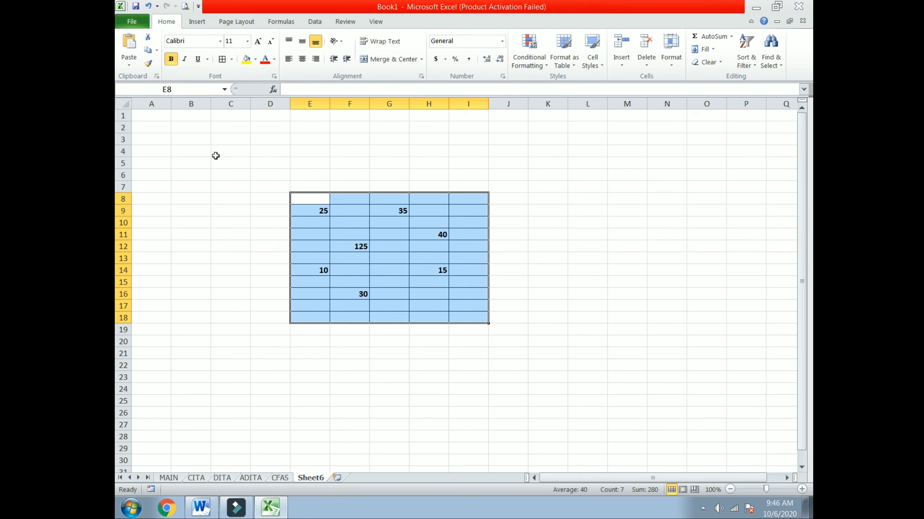
click(171, 59)
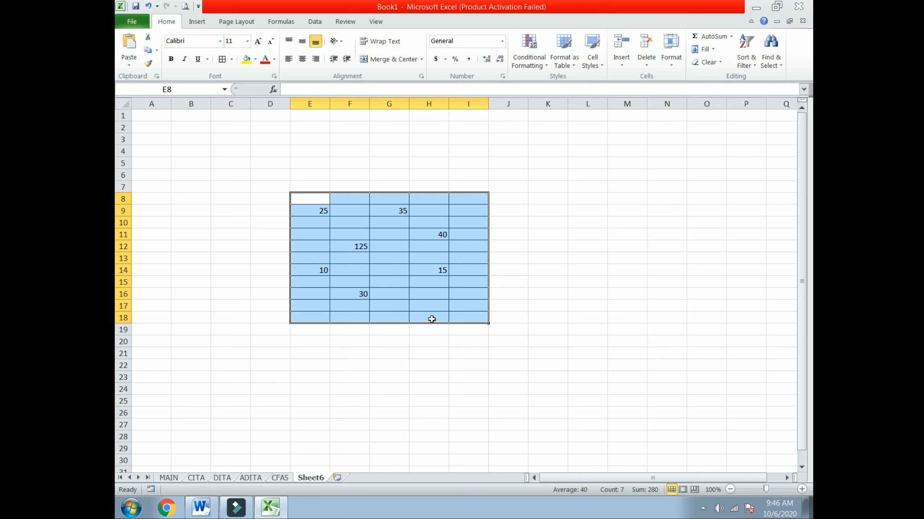
click(431, 319)
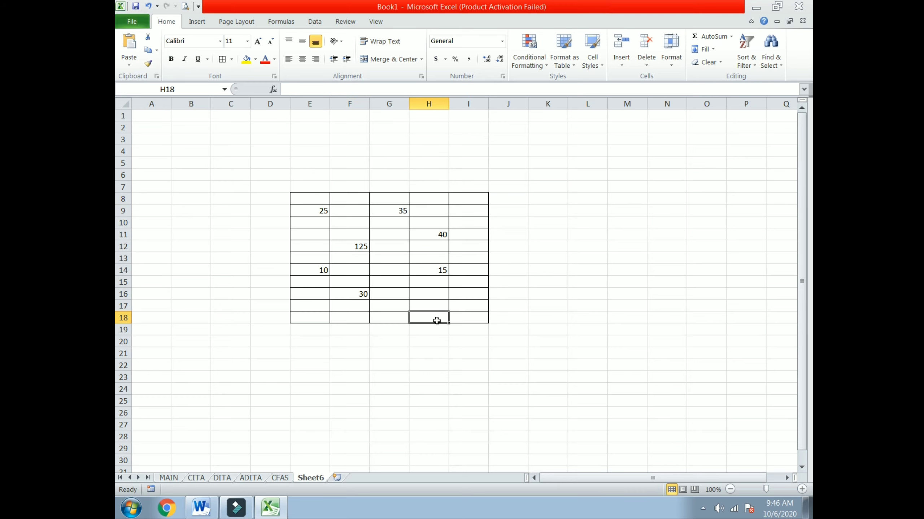
Begin a SUM formula in H18 adding E9, F12 and E14.
text(=)
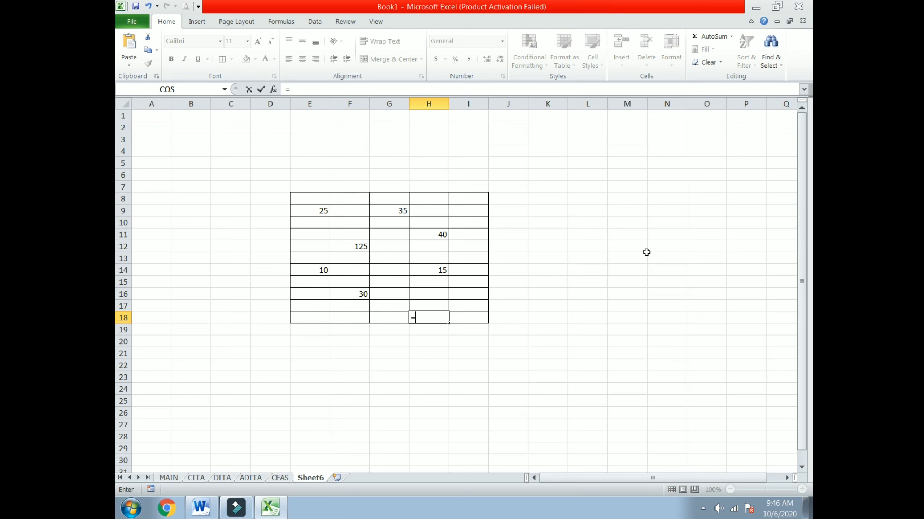
text(SUN)
key(BackSpace)
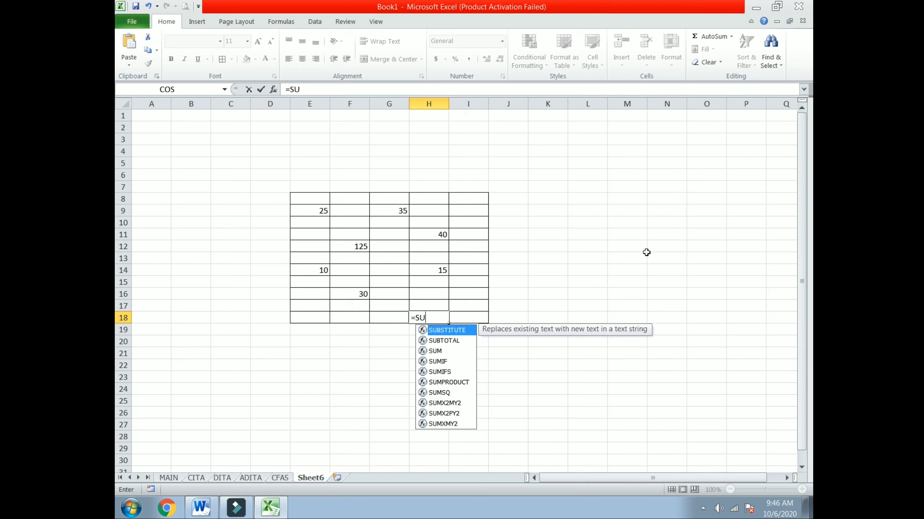
text(M)
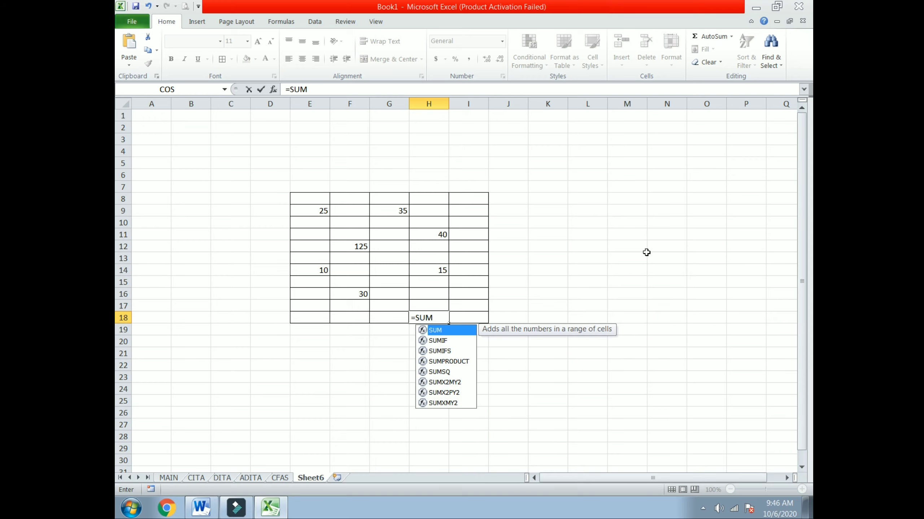
text(()
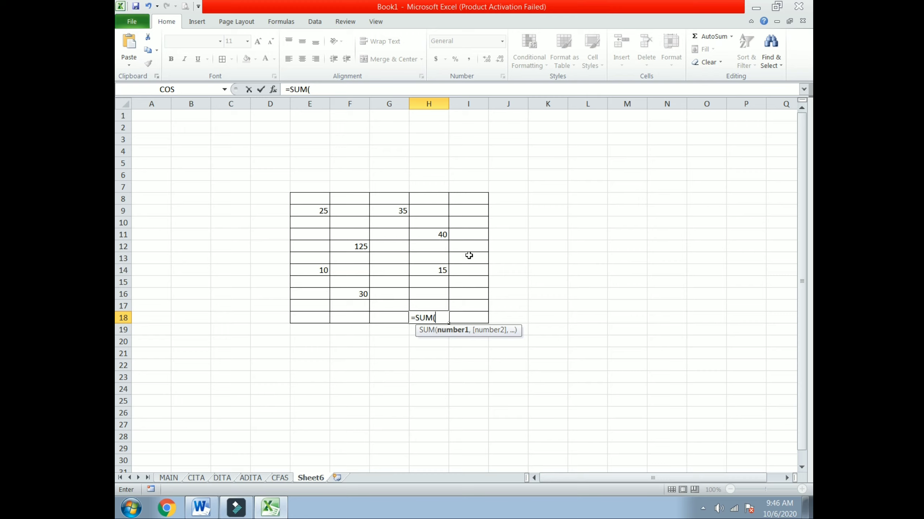
click(304, 210)
text(+)
click(351, 247)
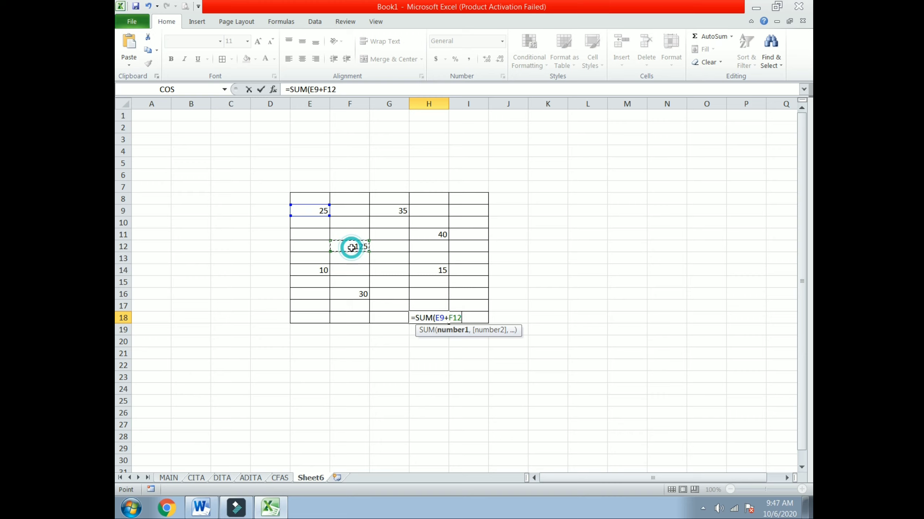
text(+)
click(305, 273)
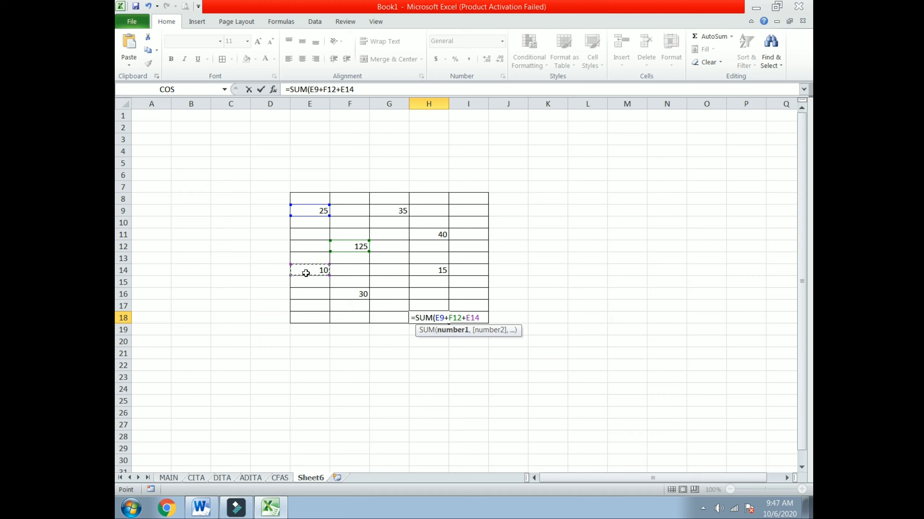
Add H11 to complete =SUM(E9+F12+E14+H11), giving 200, and check H18.
text(+)
click(446, 233)
text(+)
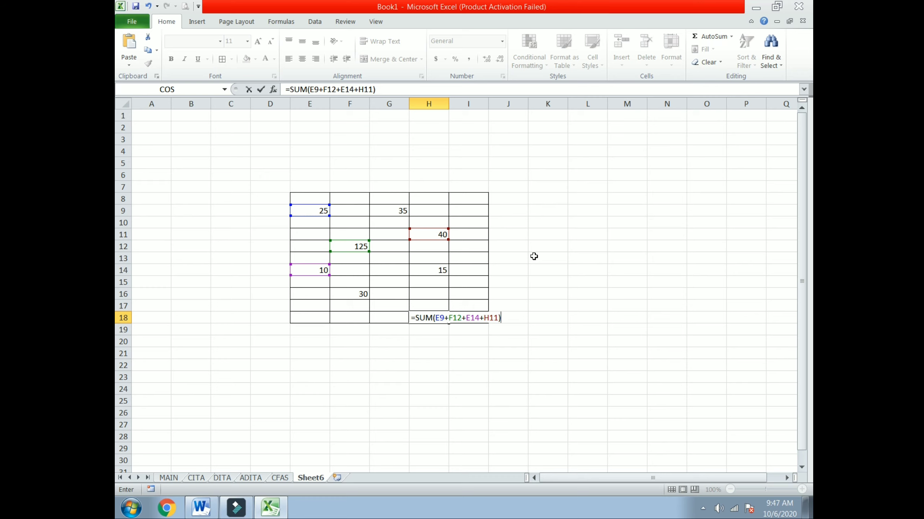
key(Return)
click(427, 318)
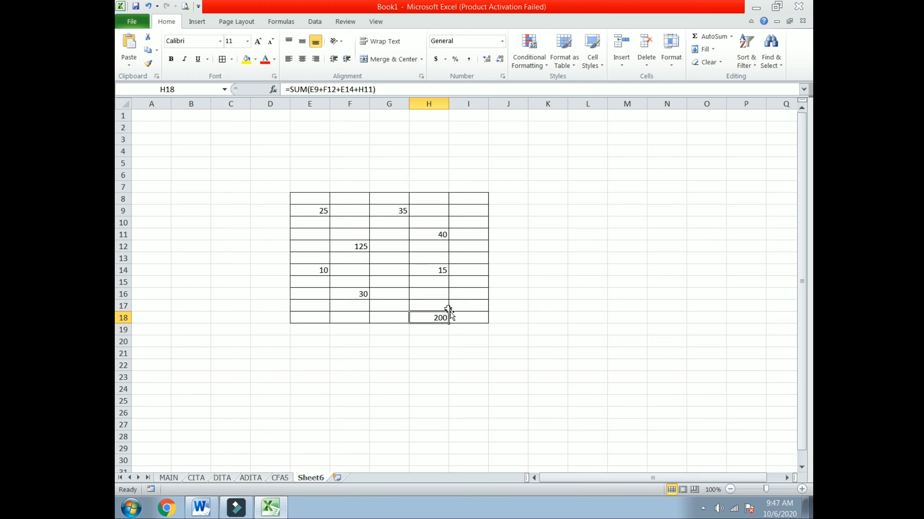
click(438, 343)
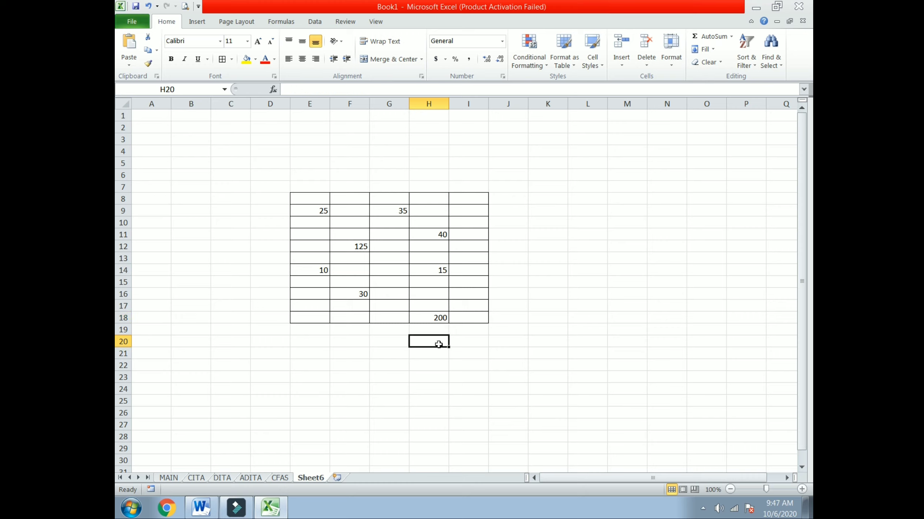
click(438, 314)
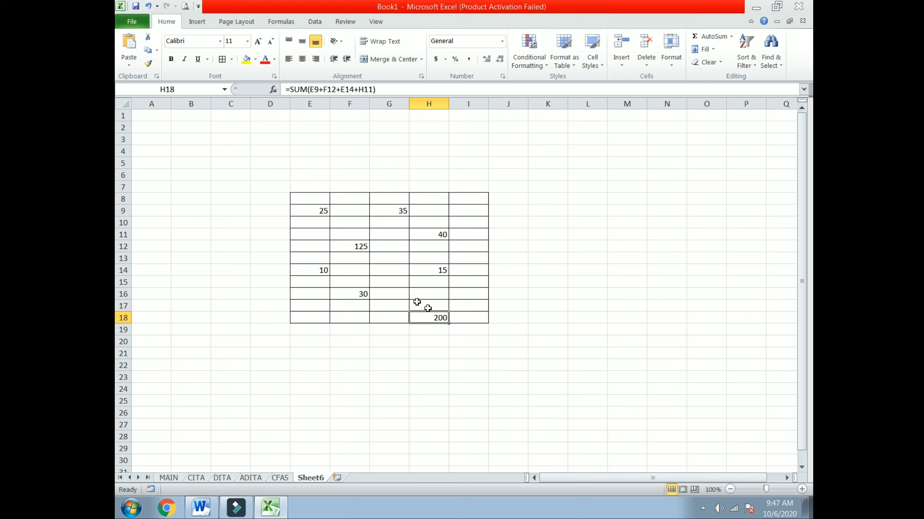
Trace H18's precedents, show formulas, widen column H, then return to the Word notes.
click(282, 21)
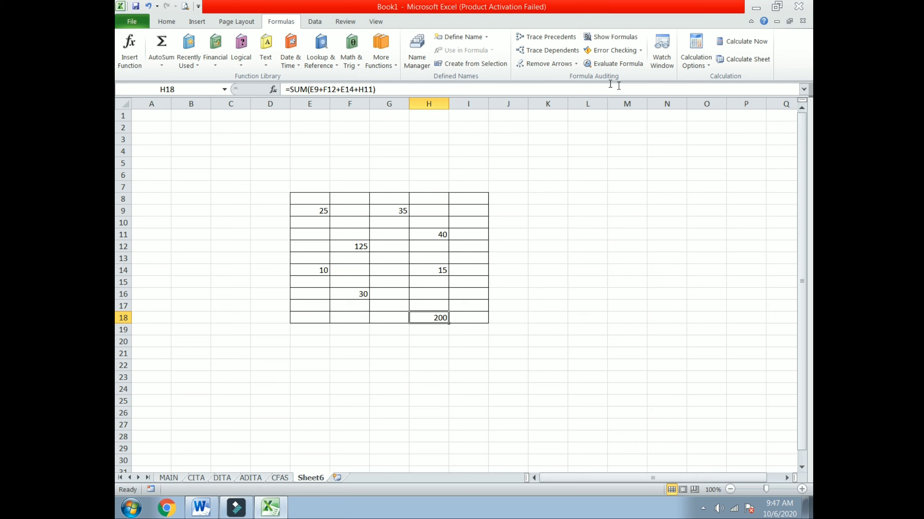
click(543, 40)
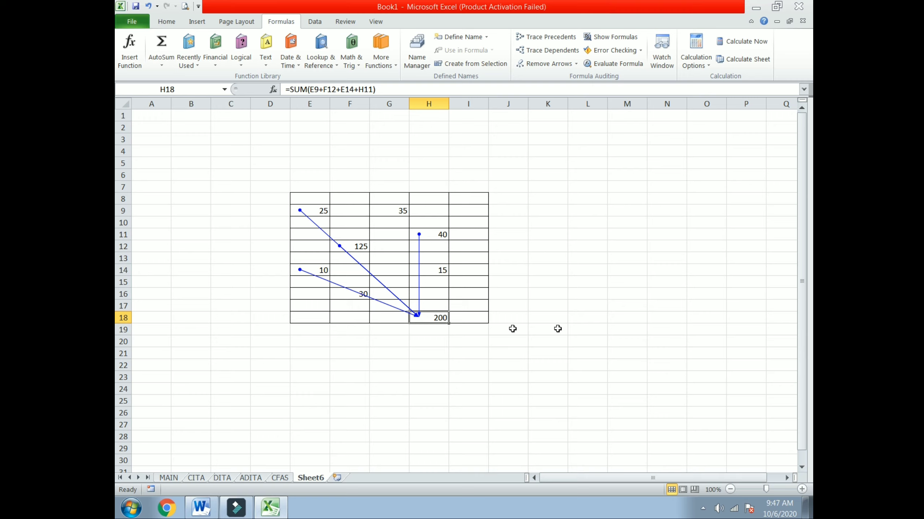
click(613, 37)
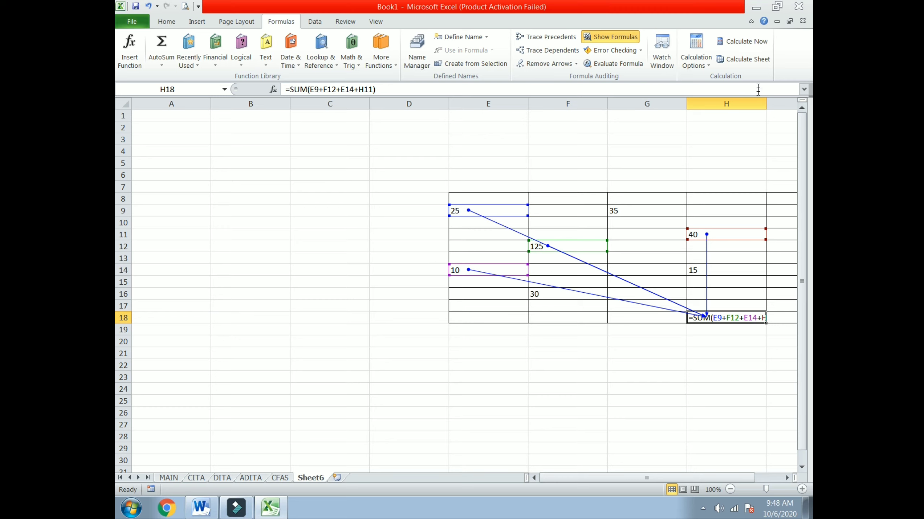
drag(764, 104, 788, 104)
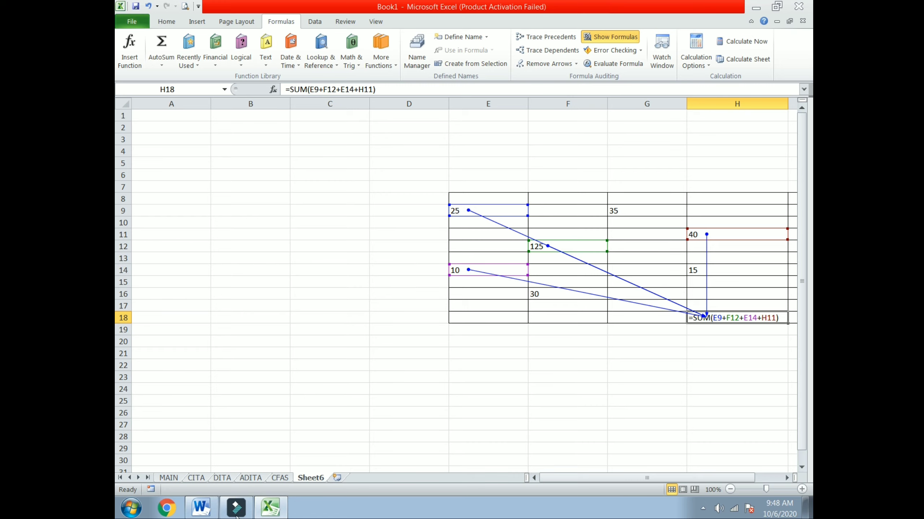
click(201, 509)
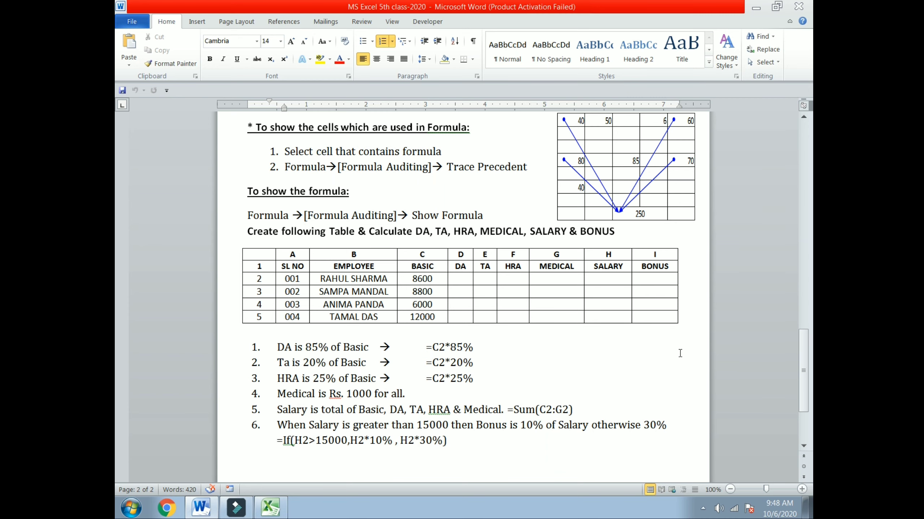
Copy the Word employee table from SL NO through BONUS and return to Excel.
scroll(680, 353, down, 3)
scroll(680, 353, up, 1)
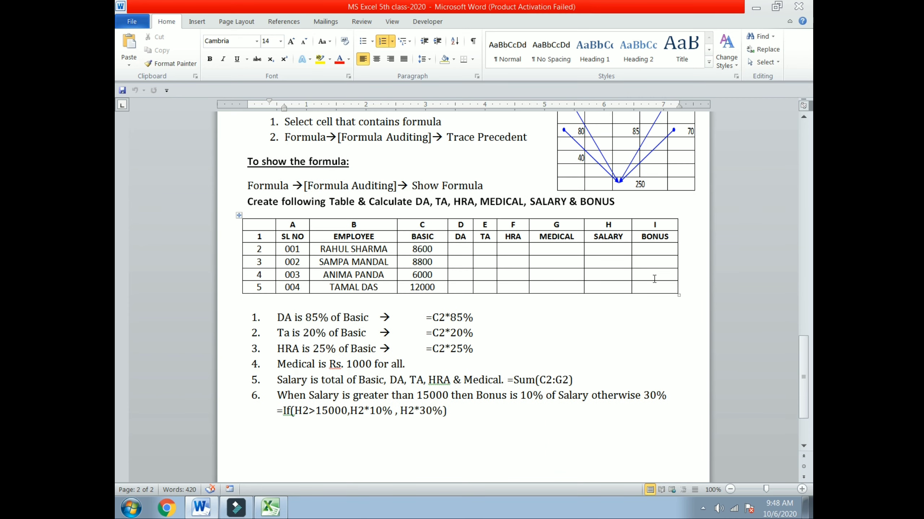
drag(654, 279, 298, 233)
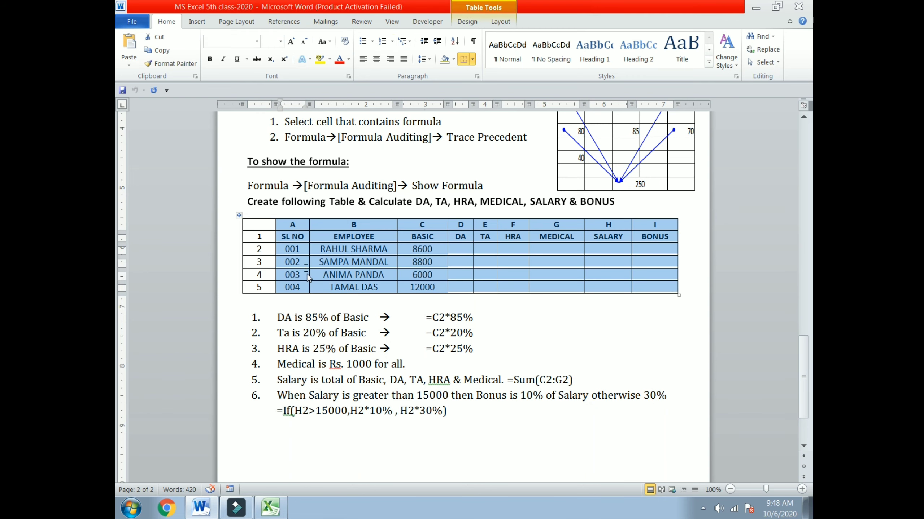
click(643, 288)
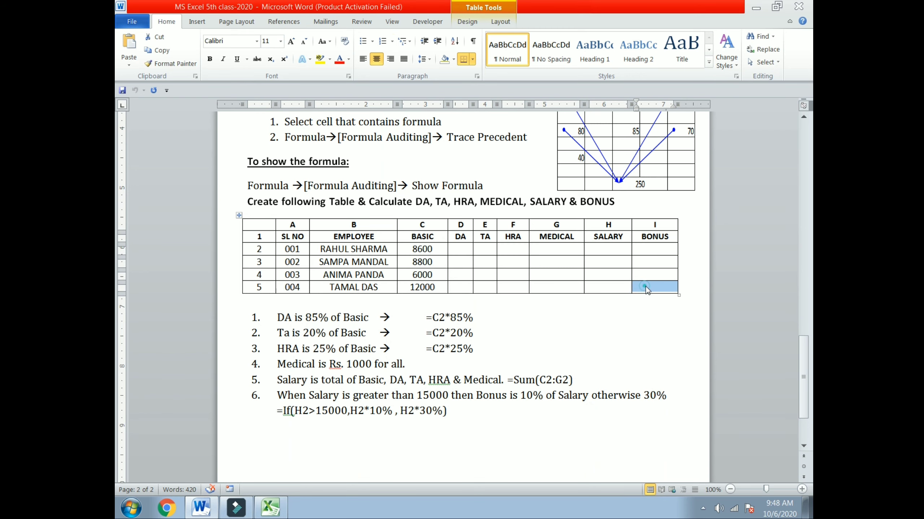
drag(645, 290, 294, 240)
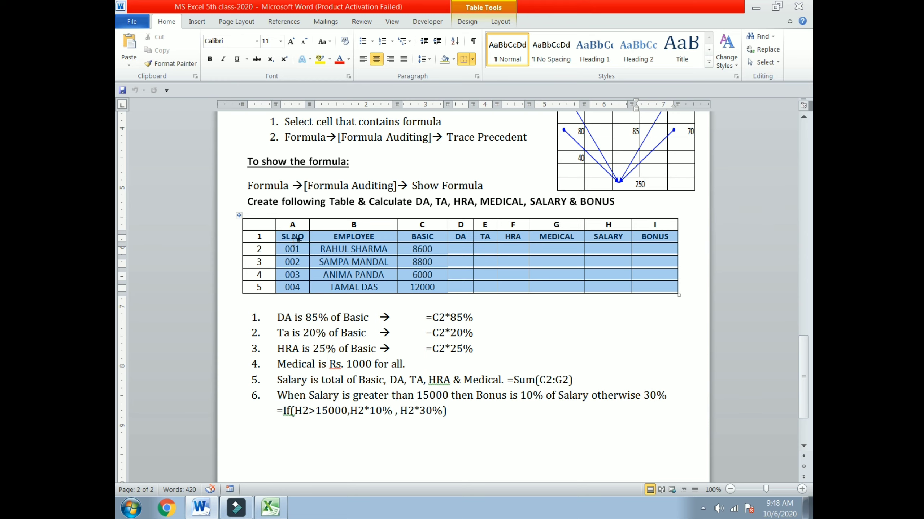
right_click(294, 241)
click(325, 263)
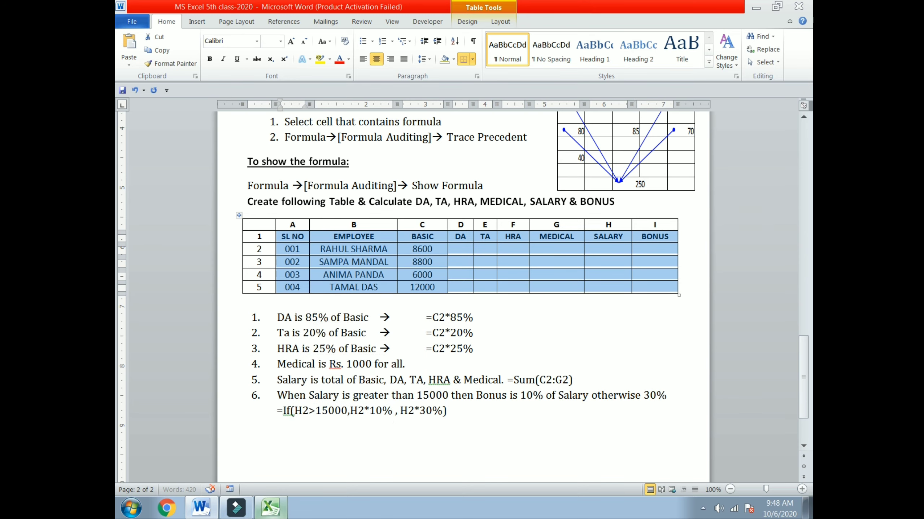
click(270, 507)
scroll(247, 284, down, 3)
Paste the employee table at B24 and clear the SL NO values in B25:B28.
click(246, 281)
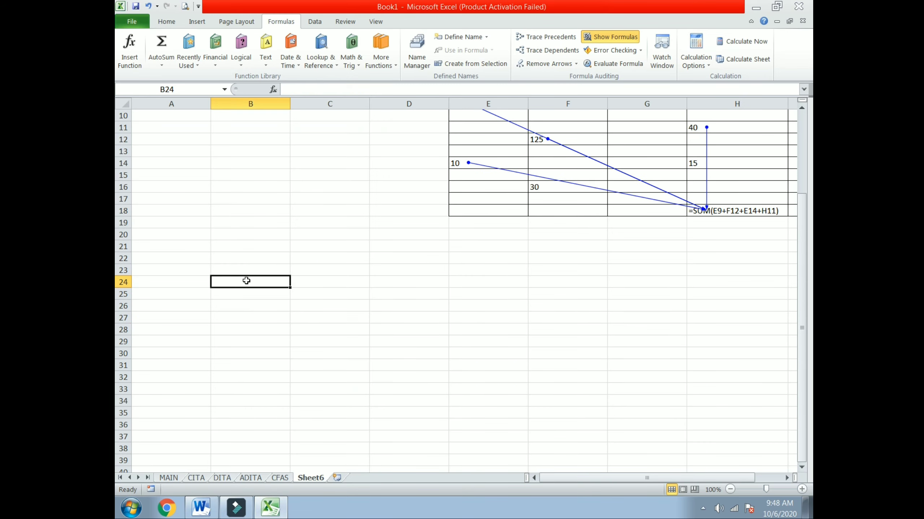
right_click(246, 281)
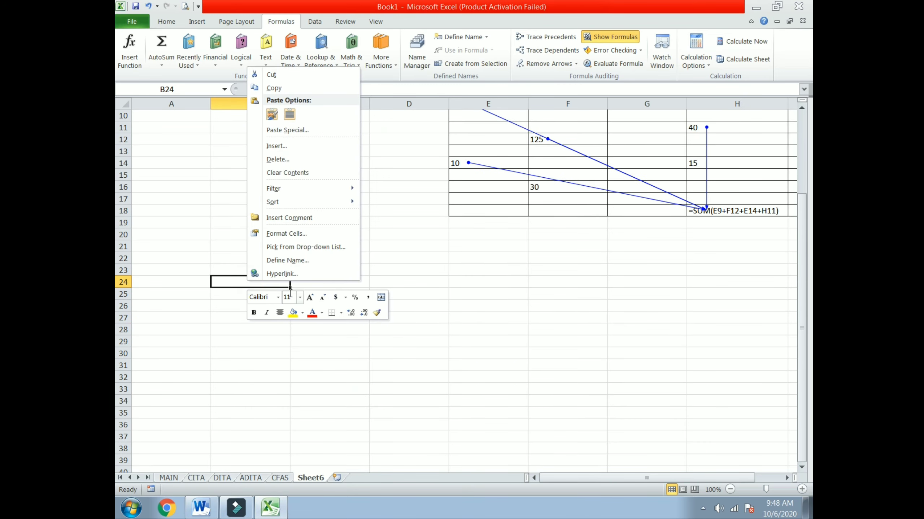
click(272, 114)
click(265, 291)
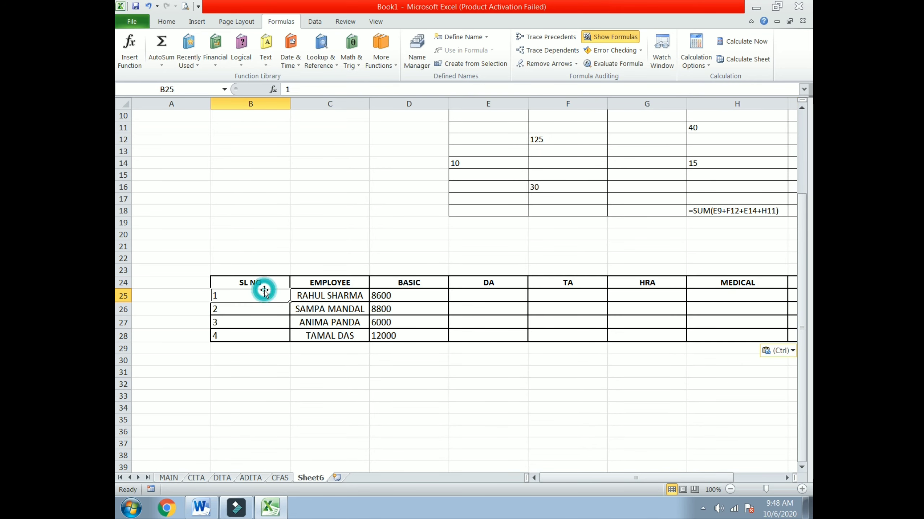
drag(262, 295, 263, 342)
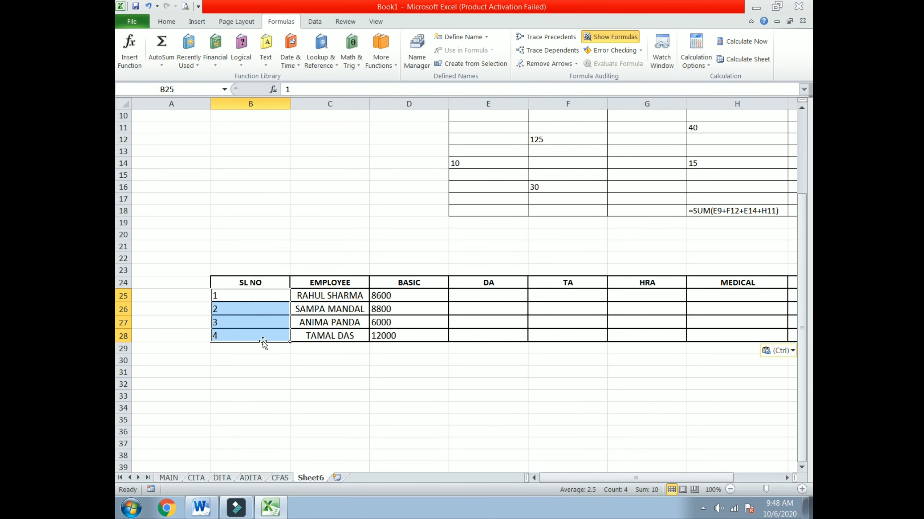
text(1)
click(258, 295)
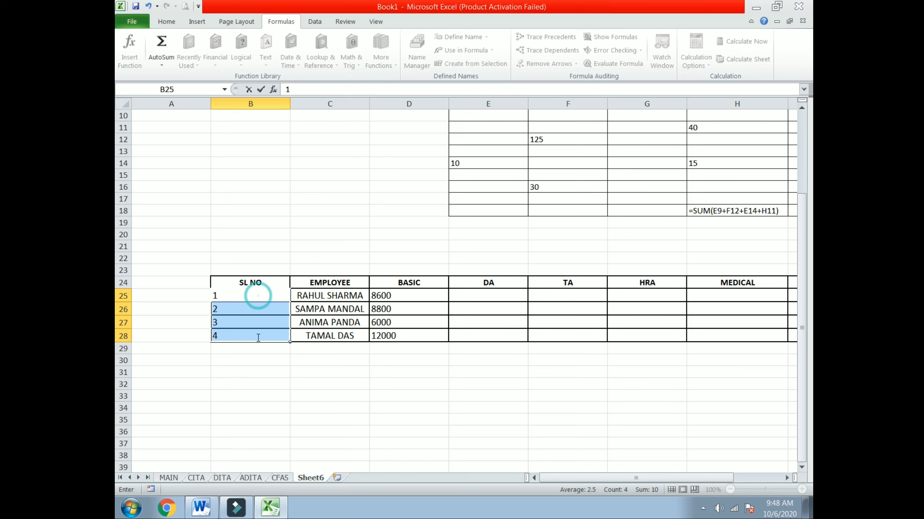
click(214, 385)
drag(229, 296, 233, 341)
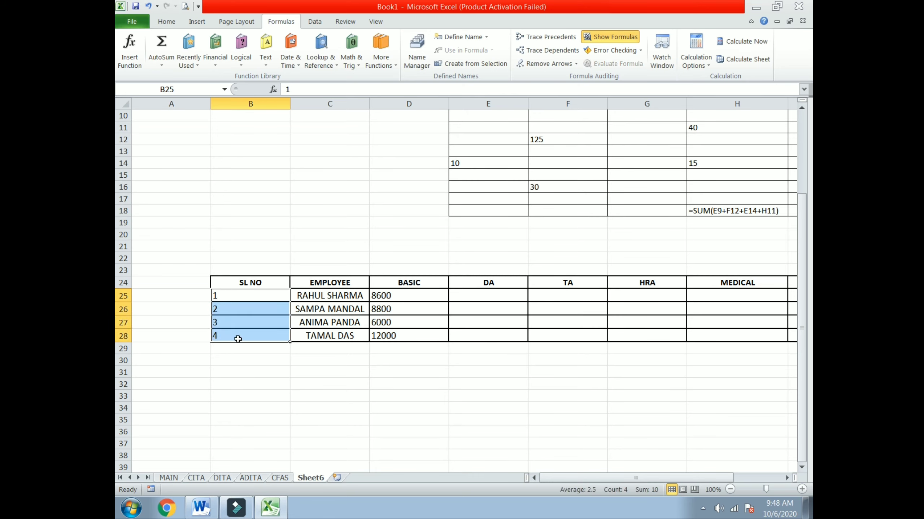
key(Delete)
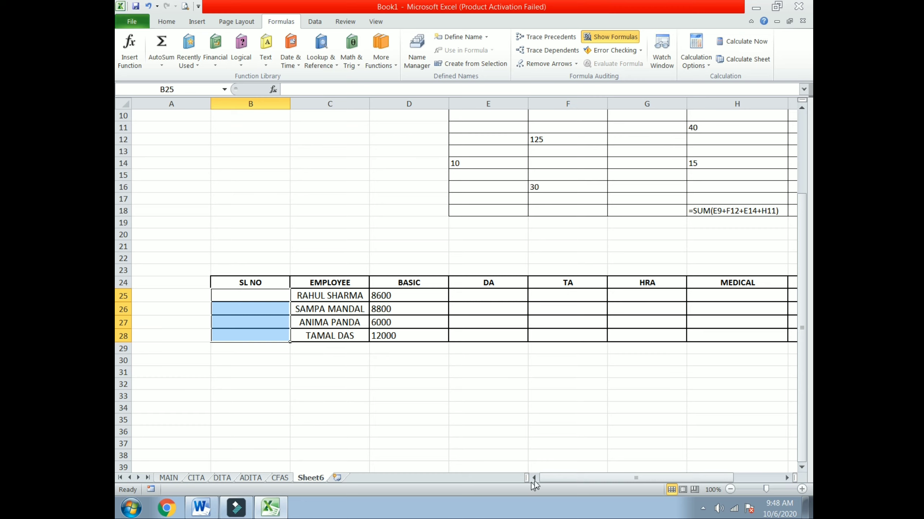
Narrow columns B (SL NO), D (BASIC) and E (DA) of the employee table.
drag(586, 480, 641, 479)
scroll(494, 276, down, 2)
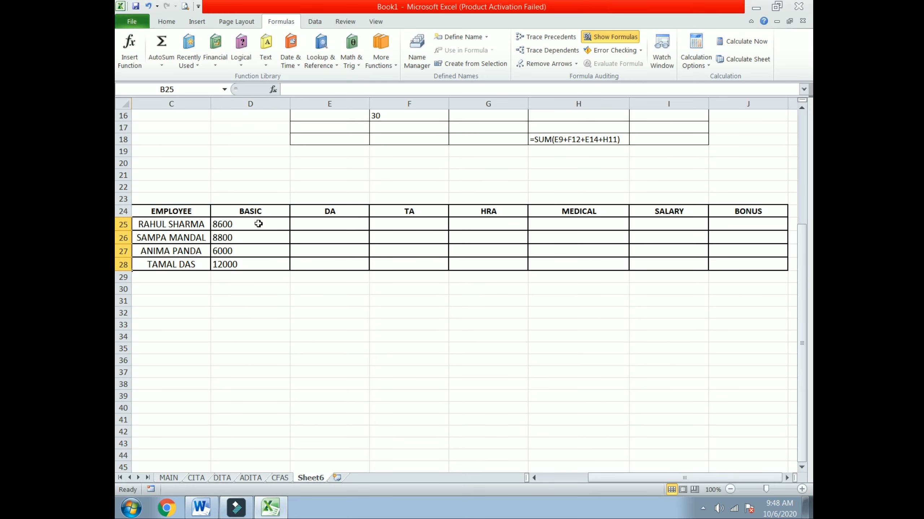
drag(598, 480, 553, 479)
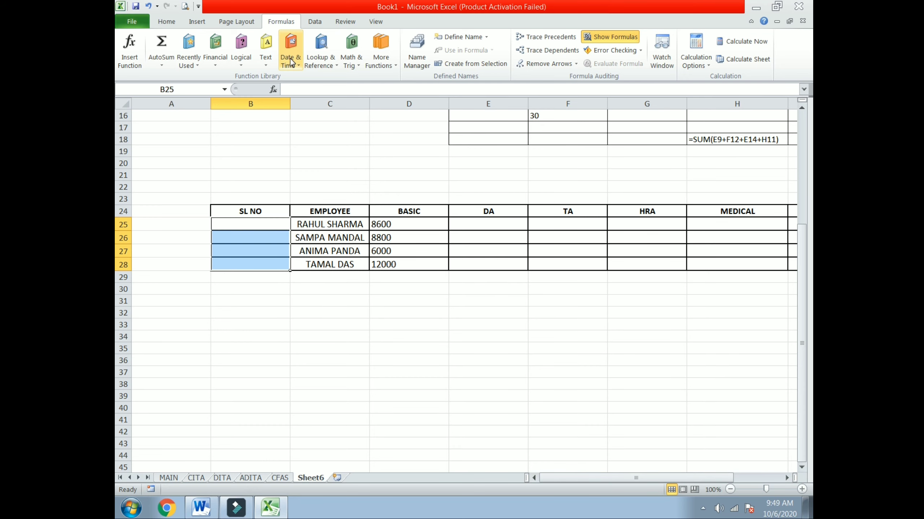
drag(289, 103, 269, 109)
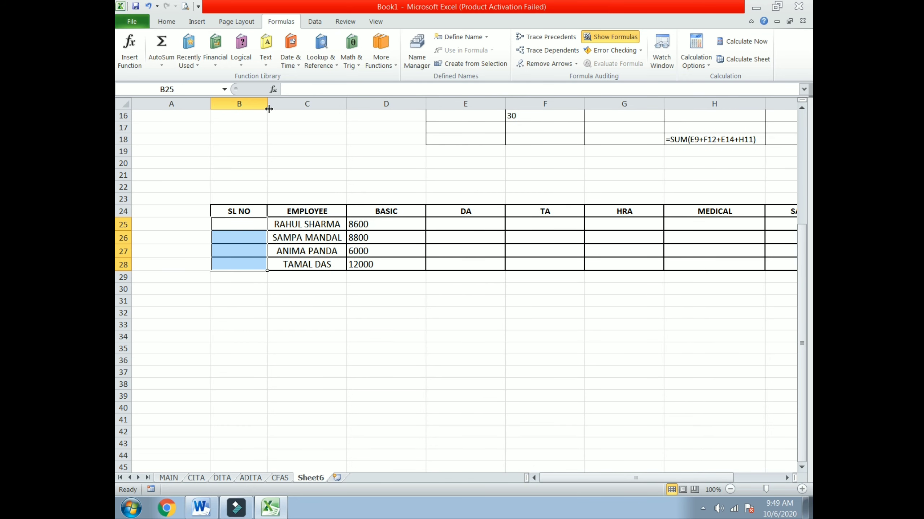
drag(425, 103, 413, 105)
mouse_move(493, 103)
mouse_down()
mouse_move(476, 102)
mouse_move(486, 102)
mouse_up()
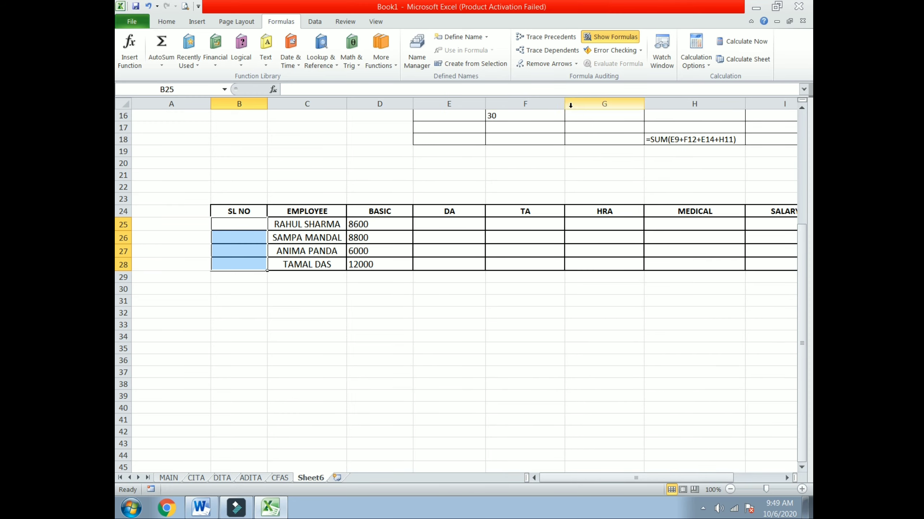
Narrow columns F through I and column A so BONUS fits on screen.
drag(565, 103, 556, 106)
drag(644, 104, 618, 108)
drag(716, 105, 701, 105)
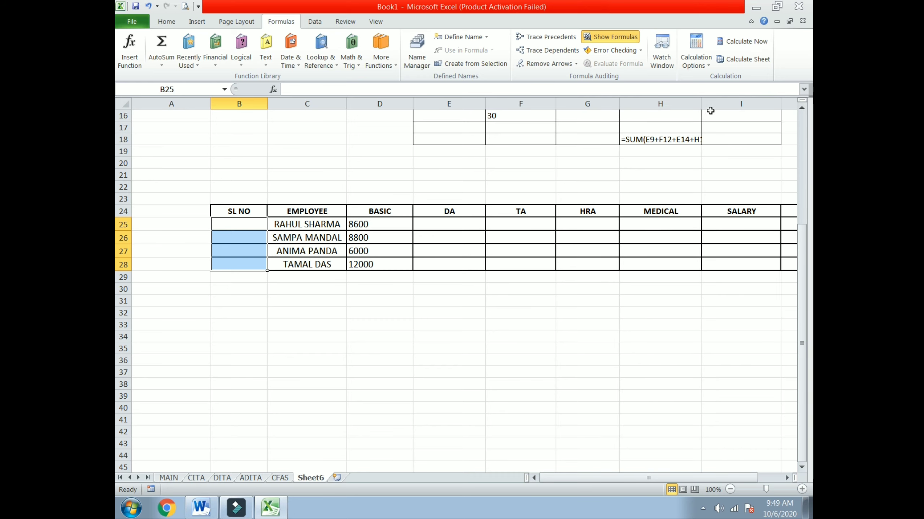
drag(781, 106, 766, 109)
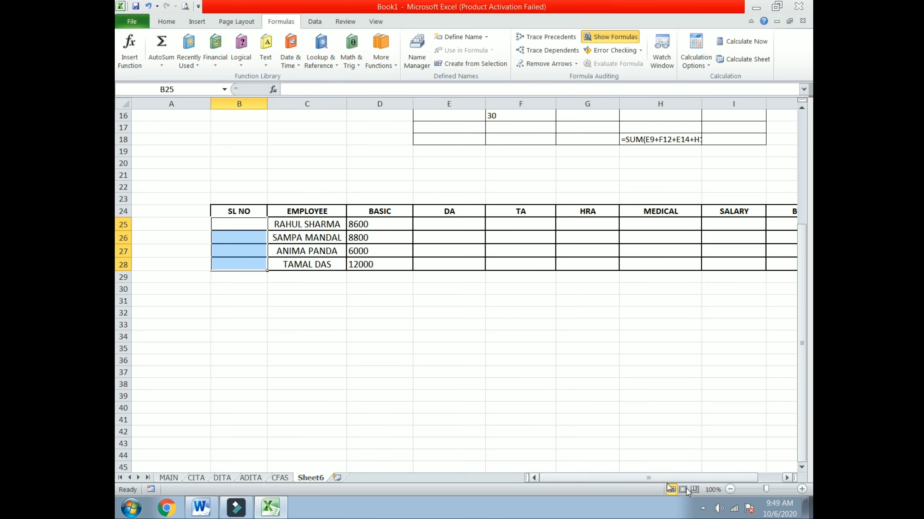
click(787, 478)
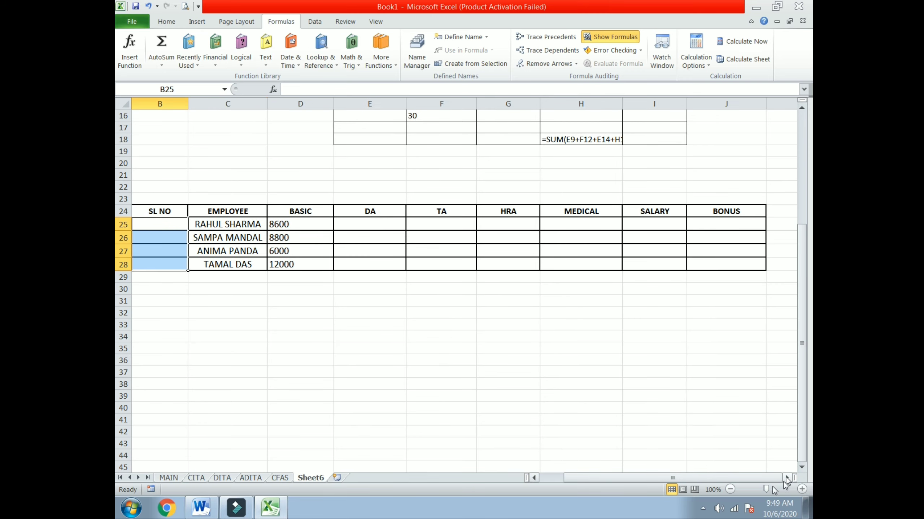
drag(642, 481, 619, 483)
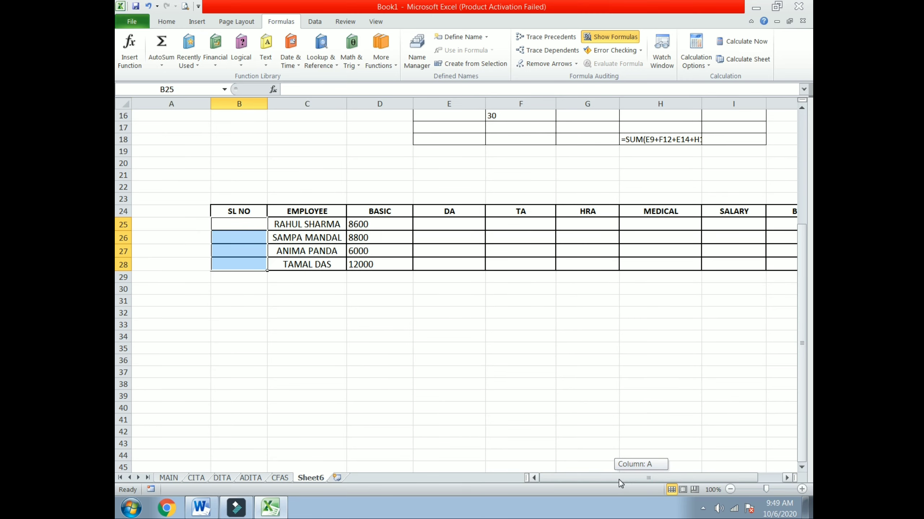
drag(210, 103, 151, 102)
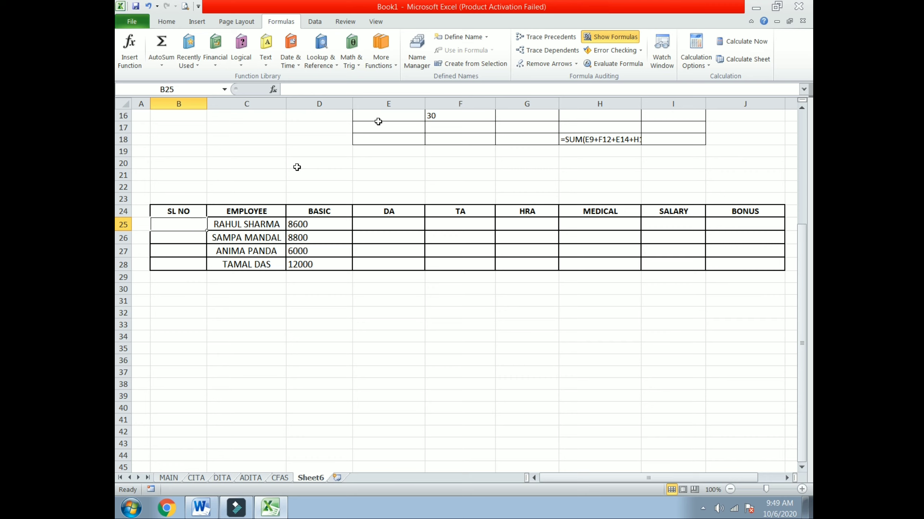
Format B25 as Text, enter 001 and fill 001–004 down to B28.
click(166, 21)
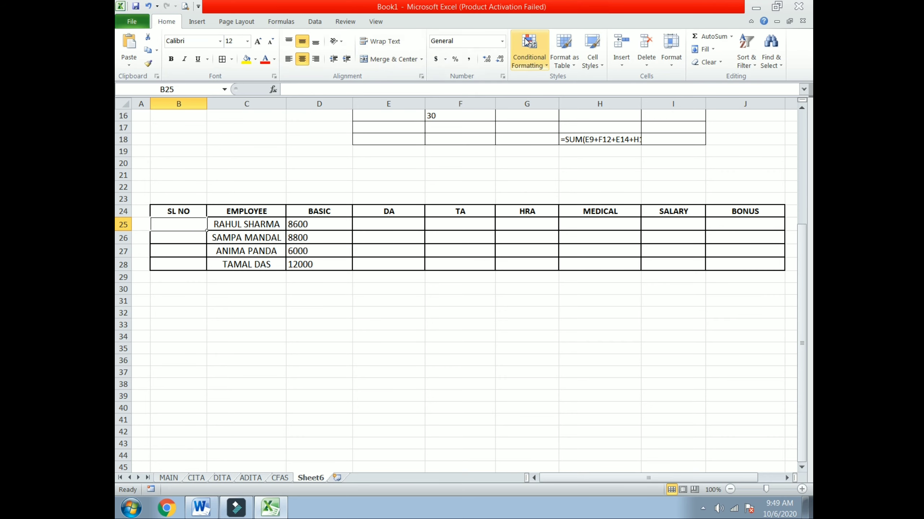
click(502, 41)
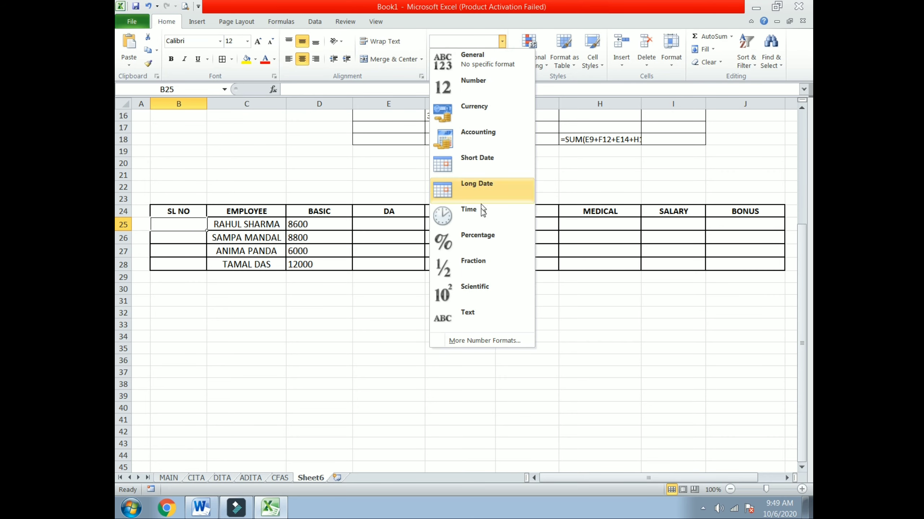
click(474, 311)
click(179, 226)
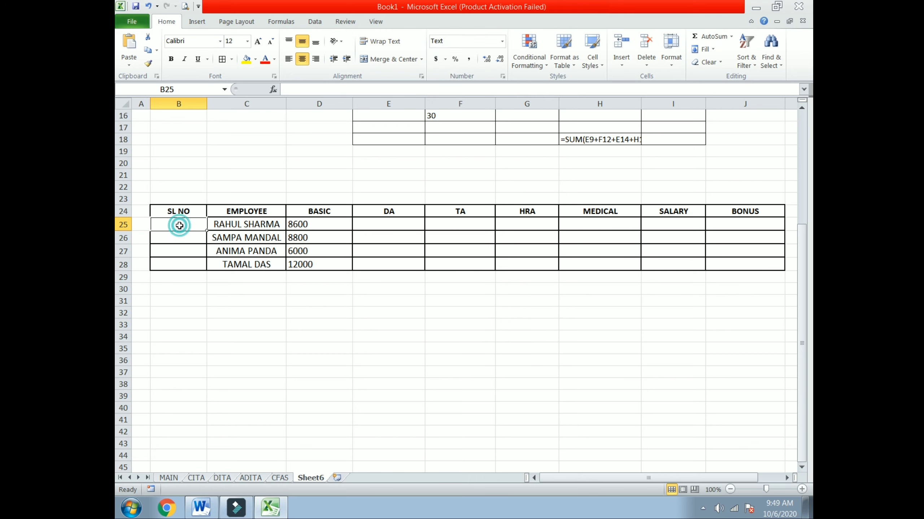
text(001)
click(182, 282)
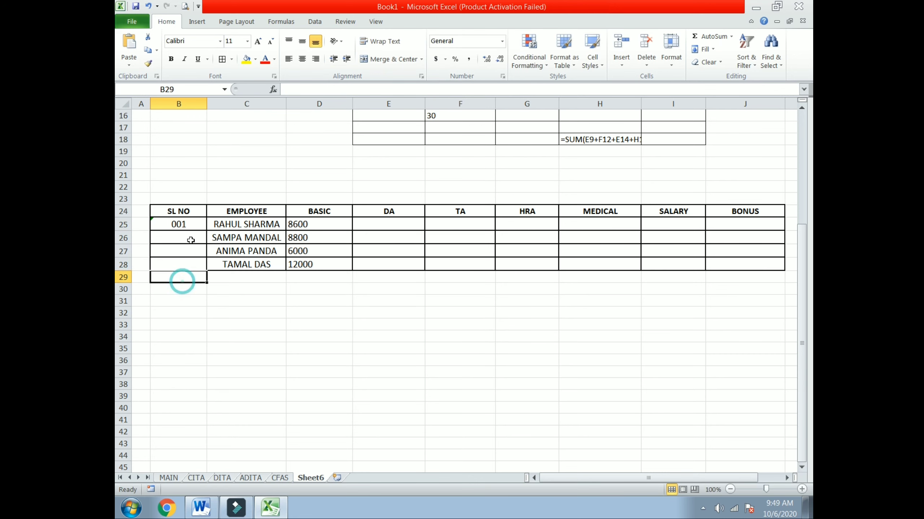
click(192, 226)
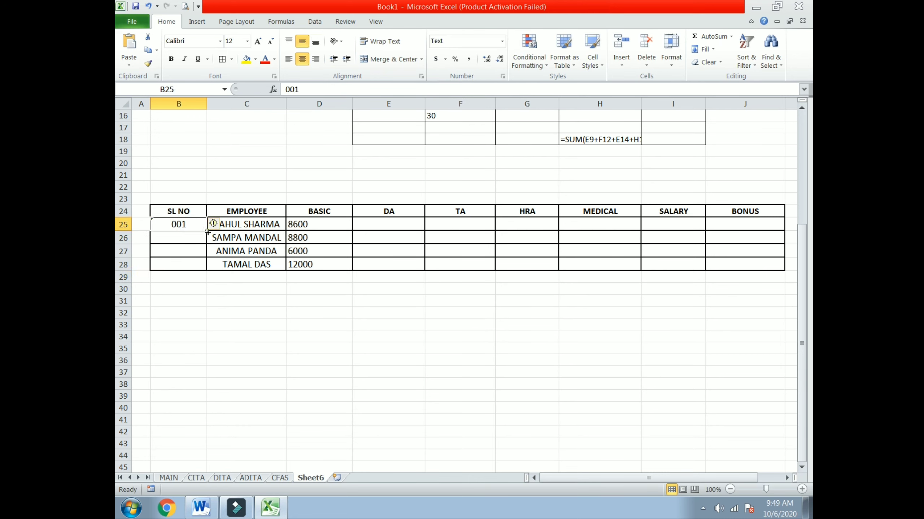
drag(207, 232, 208, 275)
click(385, 334)
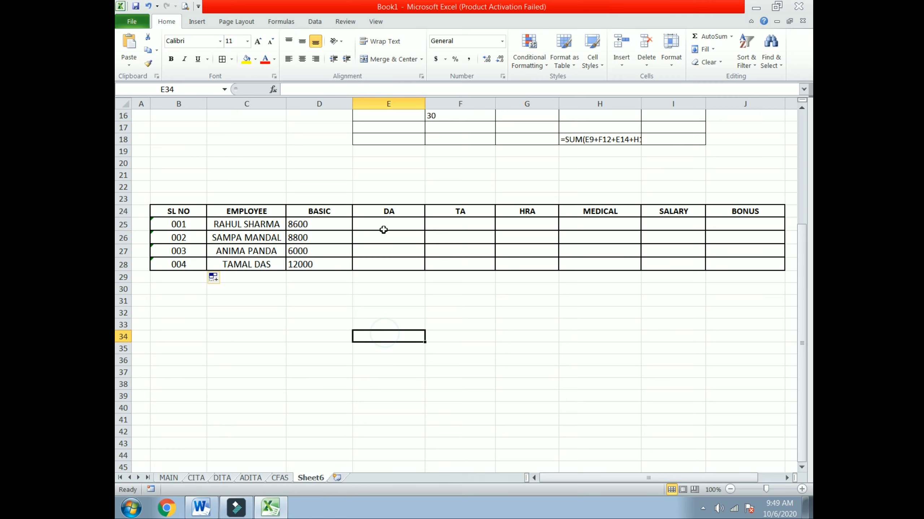
click(386, 224)
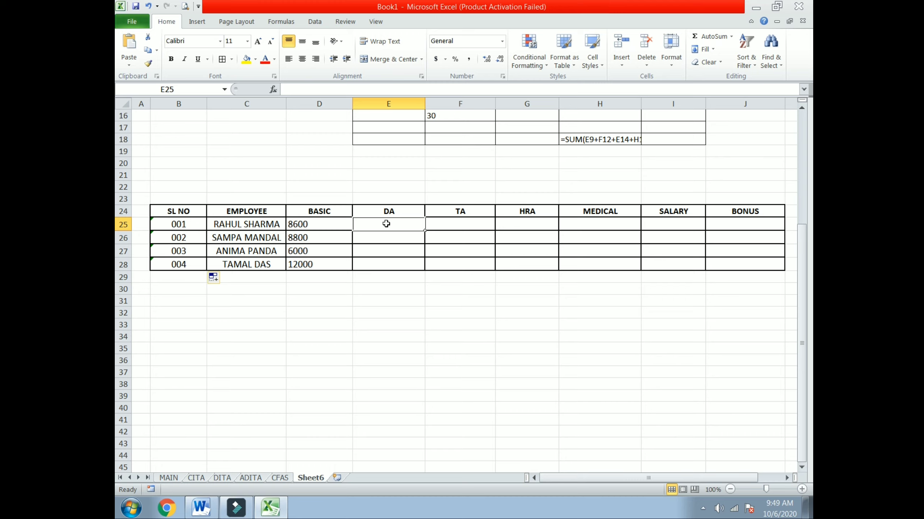
Enter =D25*85% in E25 as the first employee's DA.
click(396, 265)
click(388, 224)
text(=)
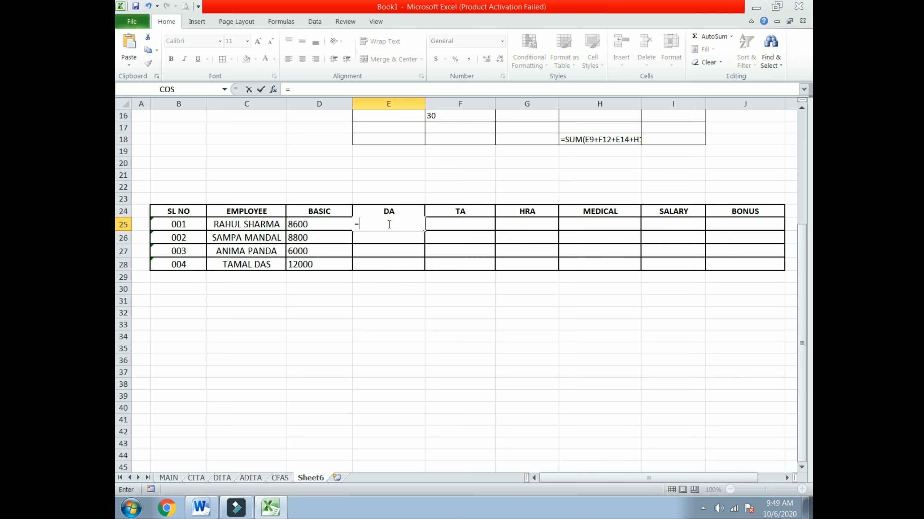
click(299, 225)
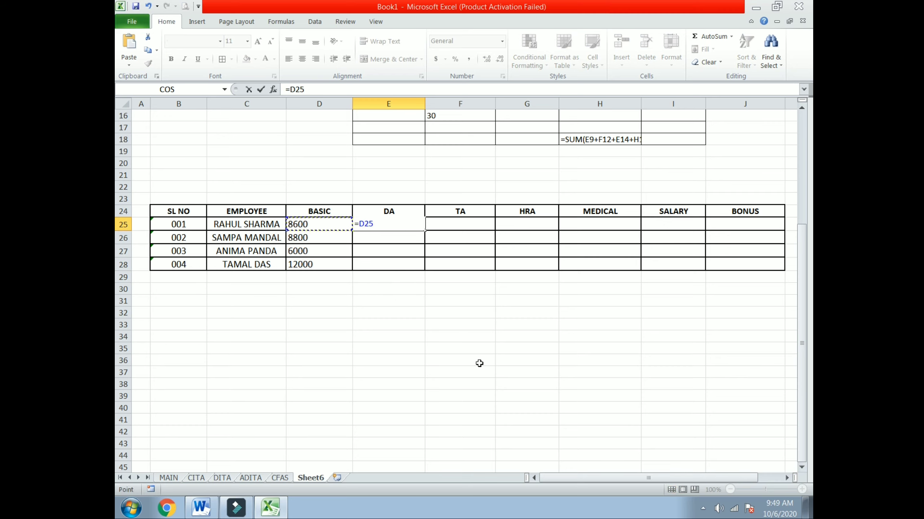
text(*85%)
key(Return)
Clear E25 and re-enter the DA formula =D25*85%.
click(392, 359)
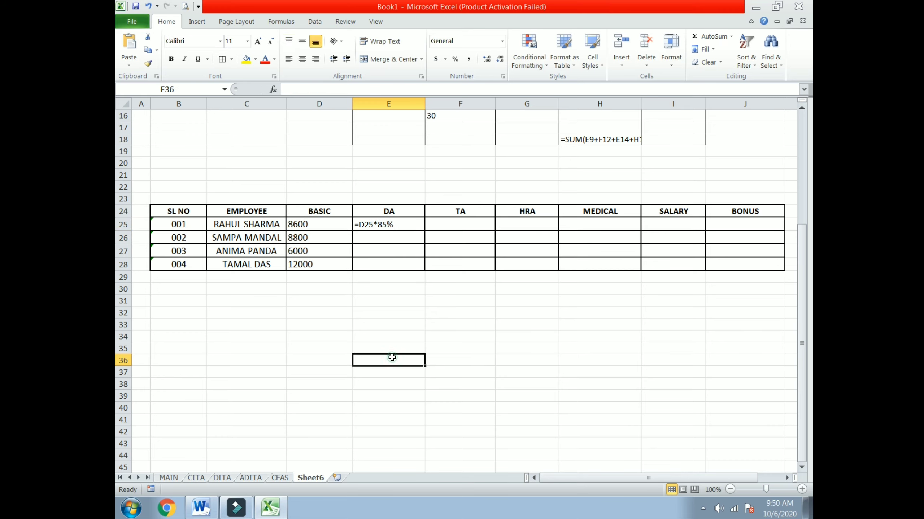
click(397, 224)
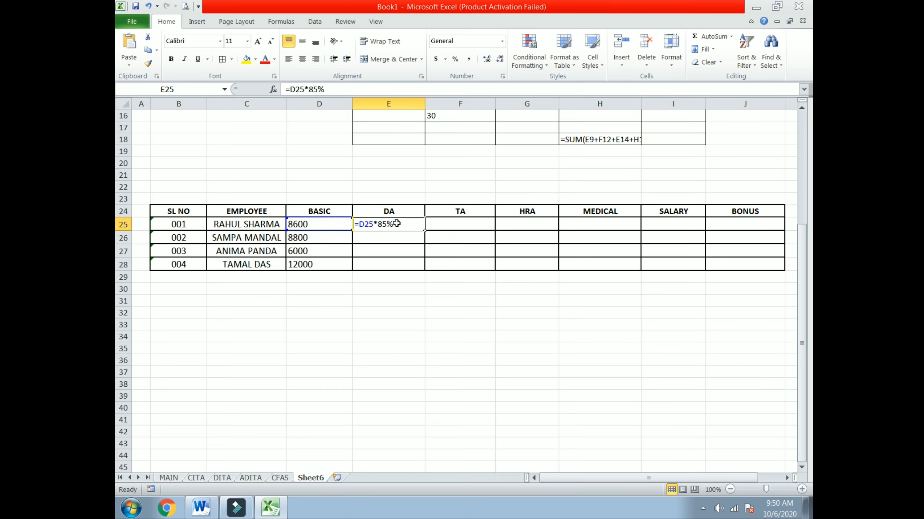
double_click(396, 224)
key(BackSpace)
key(BackSpace)
key(BackSpace)
key(BackSpace)
key(BackSpace)
key(BackSpace)
key(BackSpace)
key(BackSpace)
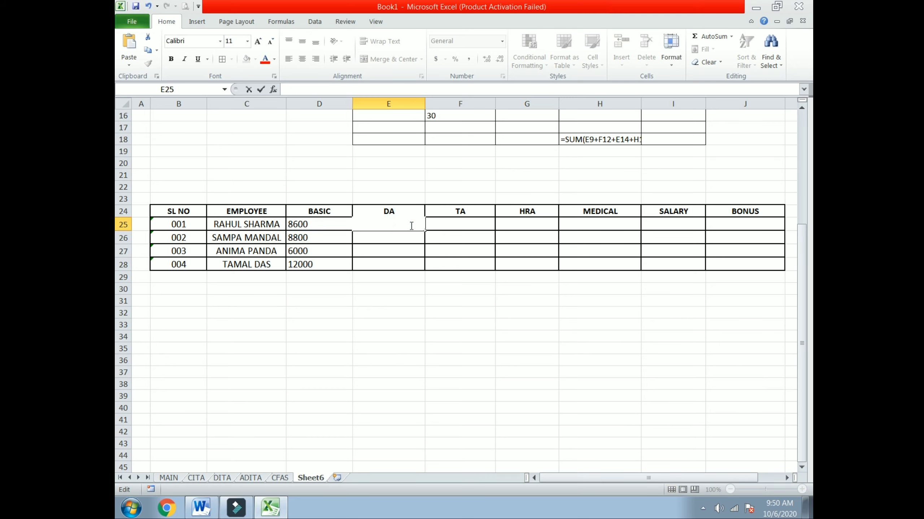
text(=)
click(307, 228)
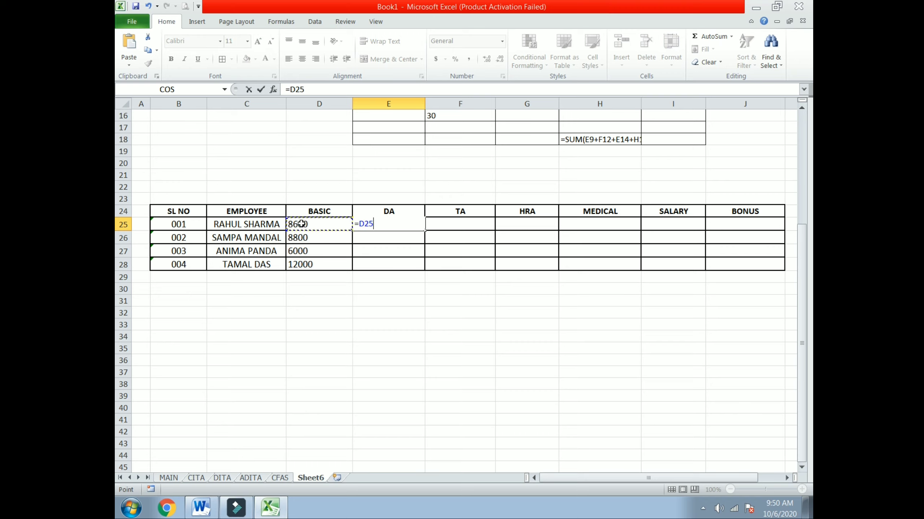
text(*85)
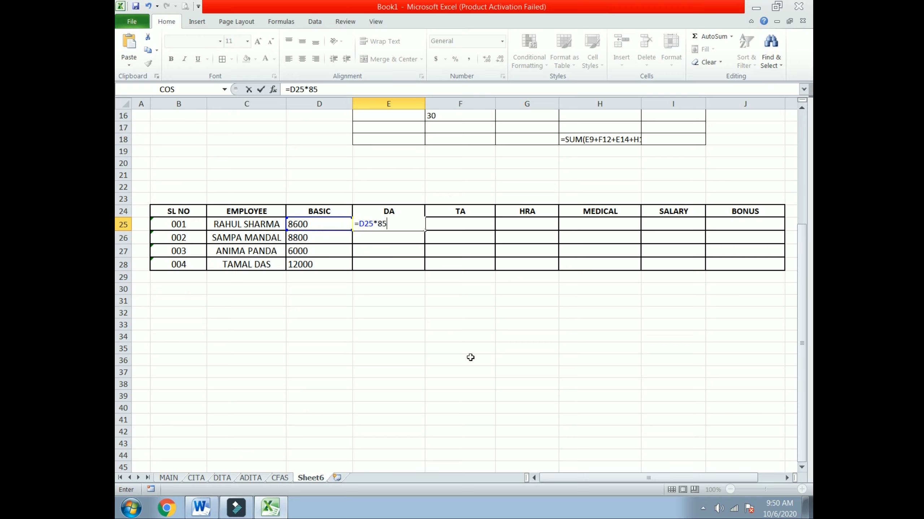
text(%)
key(Return)
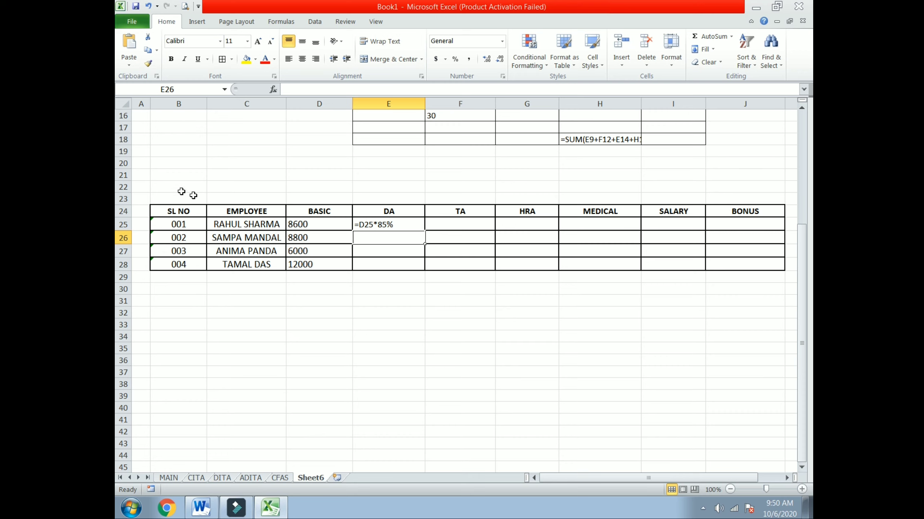
Type headers SL NO, EMPLOYEE NAME and BASIC into B32:D32.
drag(142, 186, 735, 286)
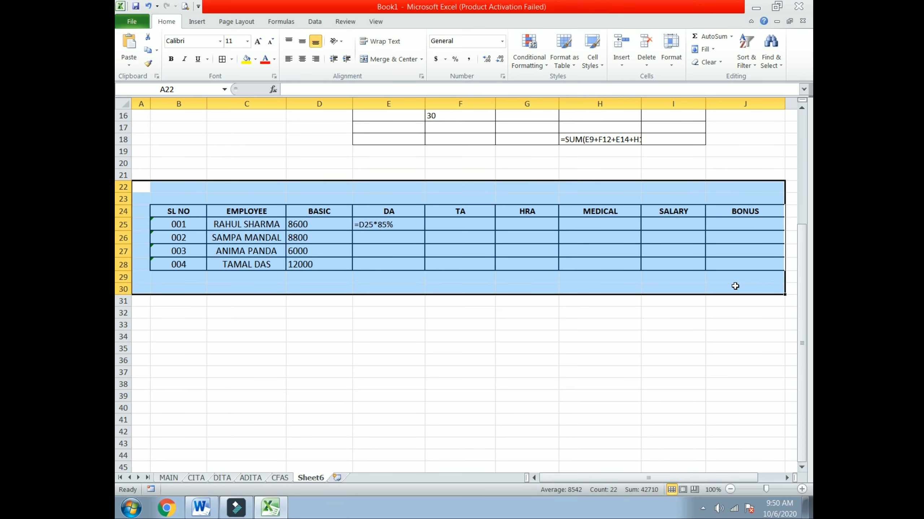
click(185, 313)
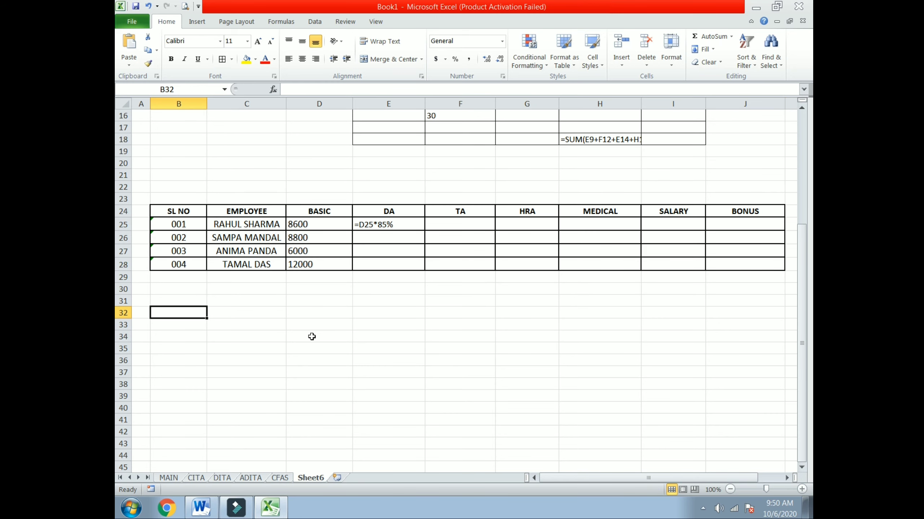
text(S)
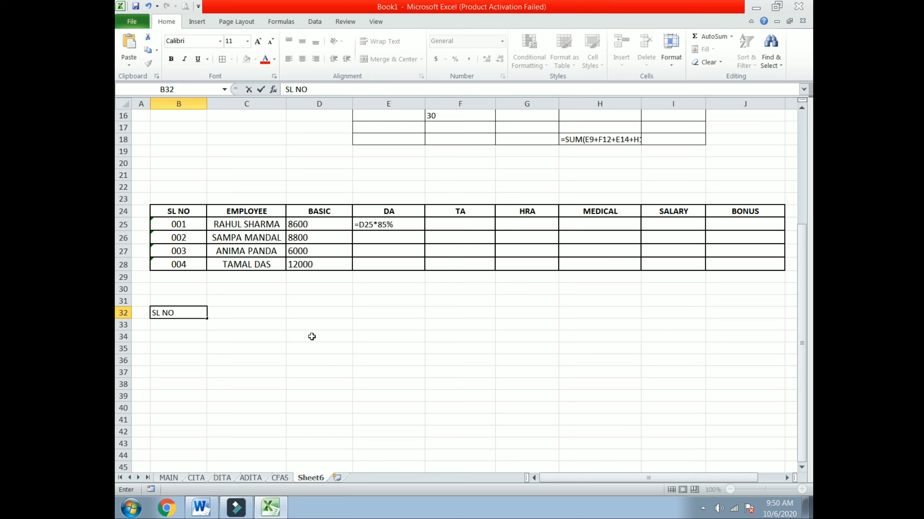
text(L NO)
click(235, 312)
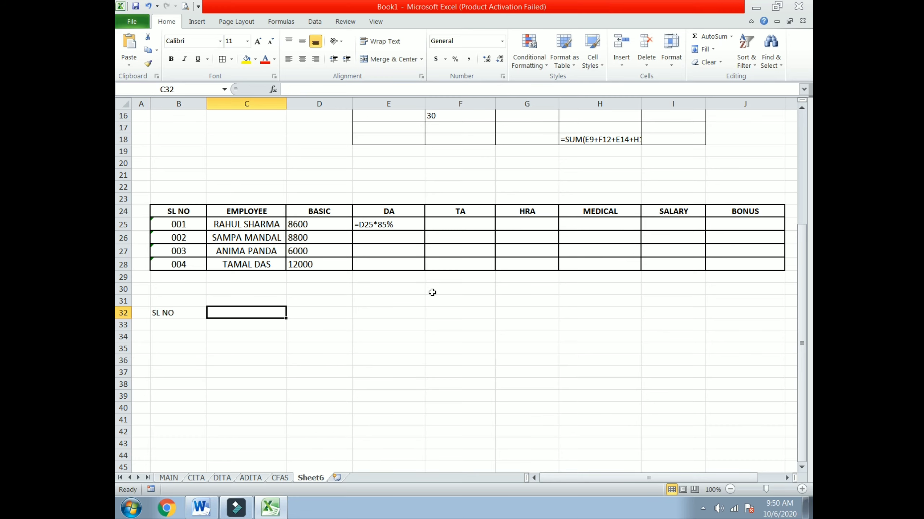
text(EM)
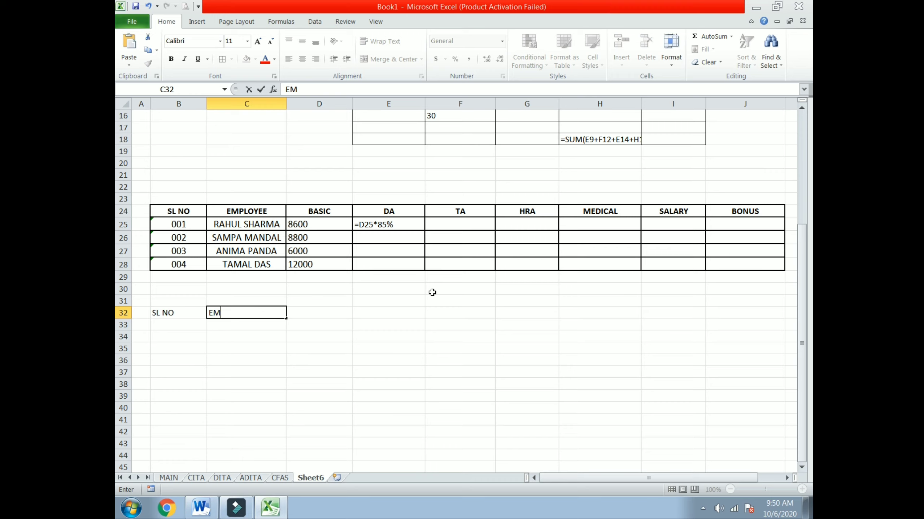
text(PLOYEE NAME)
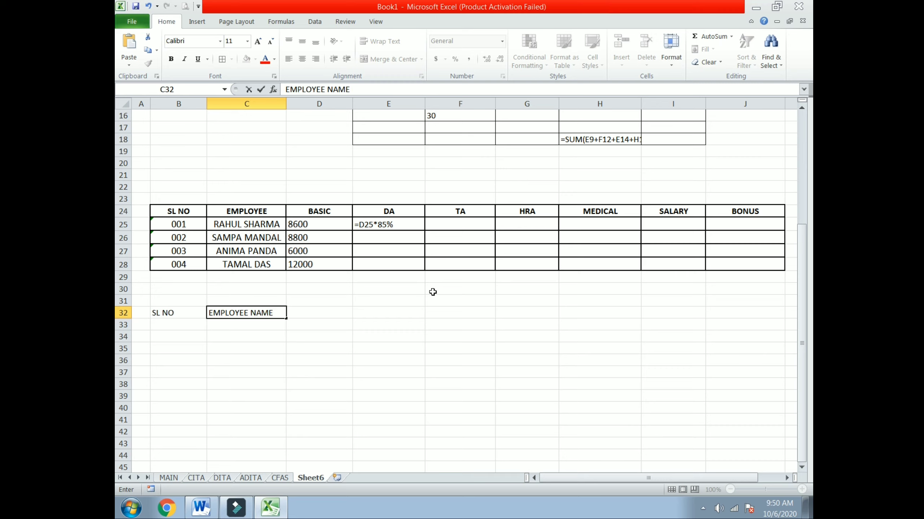
click(348, 314)
text(BASIC)
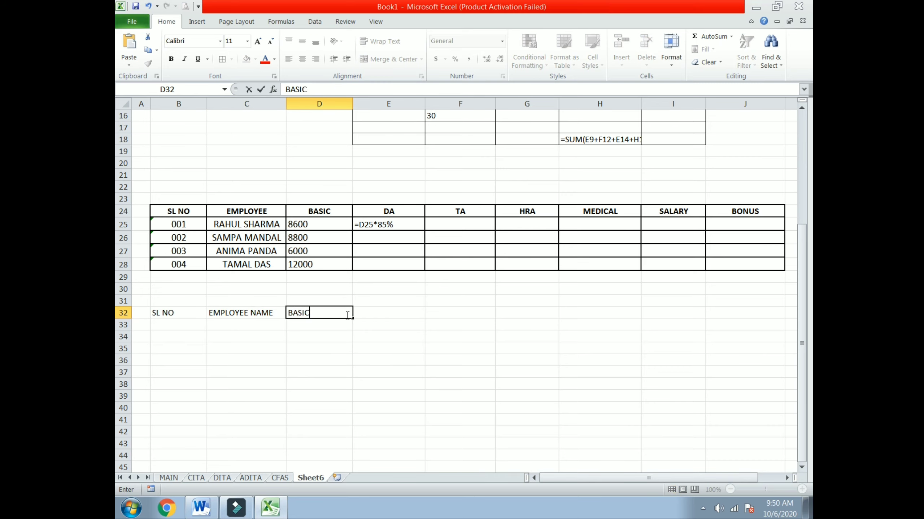
click(383, 316)
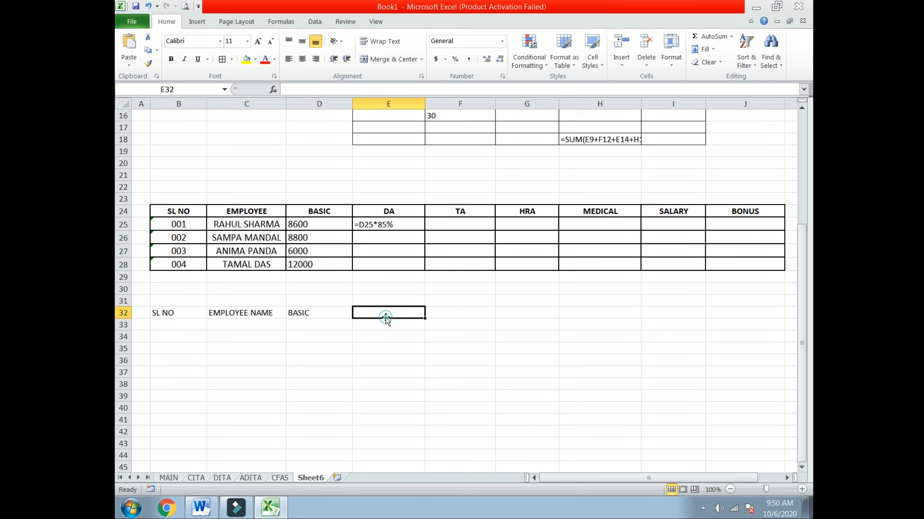
Add headers DA, TA, HRA, MEDICAL, SALARY and BONUS across E32:J32.
text(DA)
key(Tab)
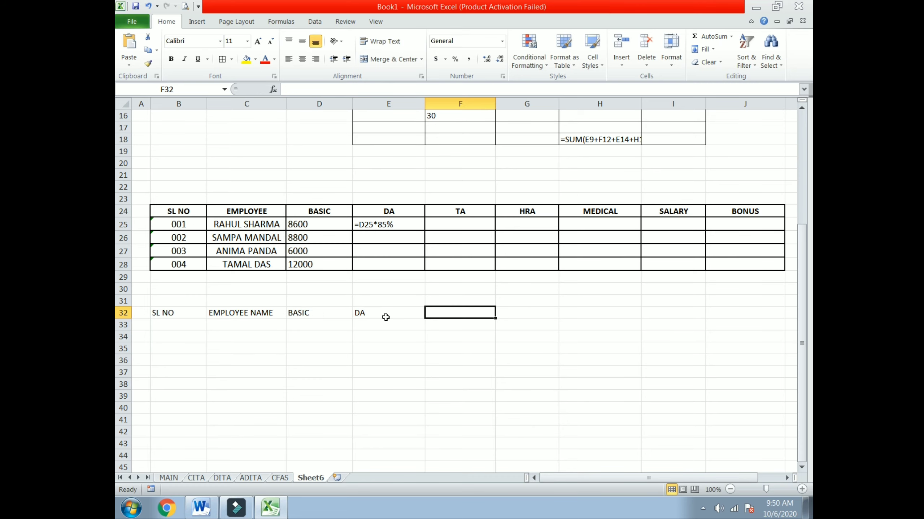
text(TA)
key(Tab)
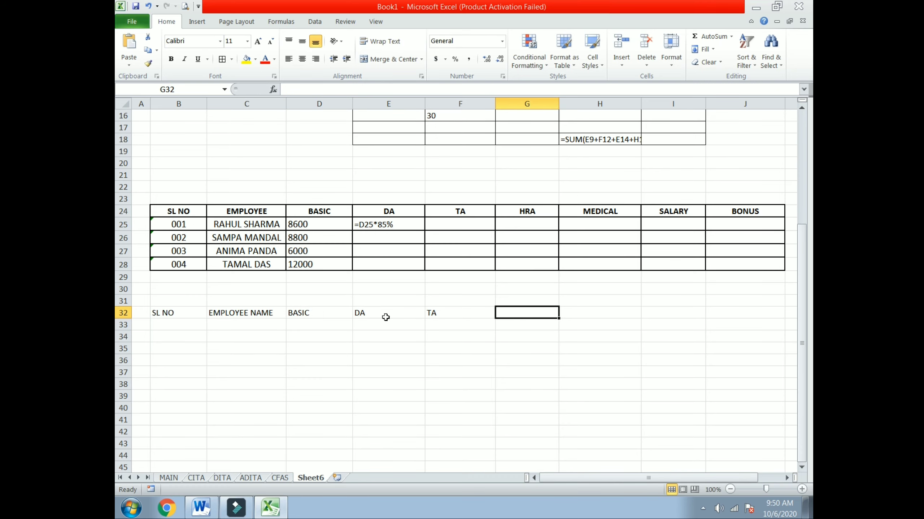
text(HRA)
key(Tab)
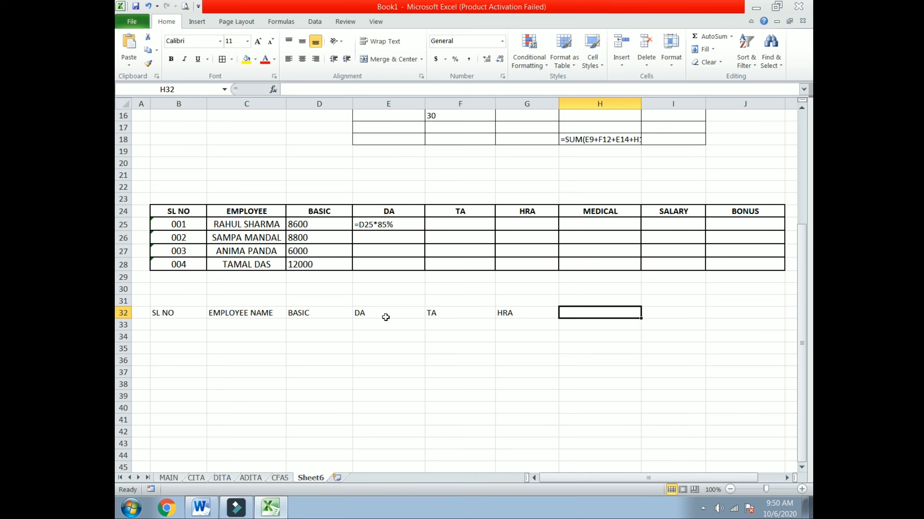
text(MEDICAL)
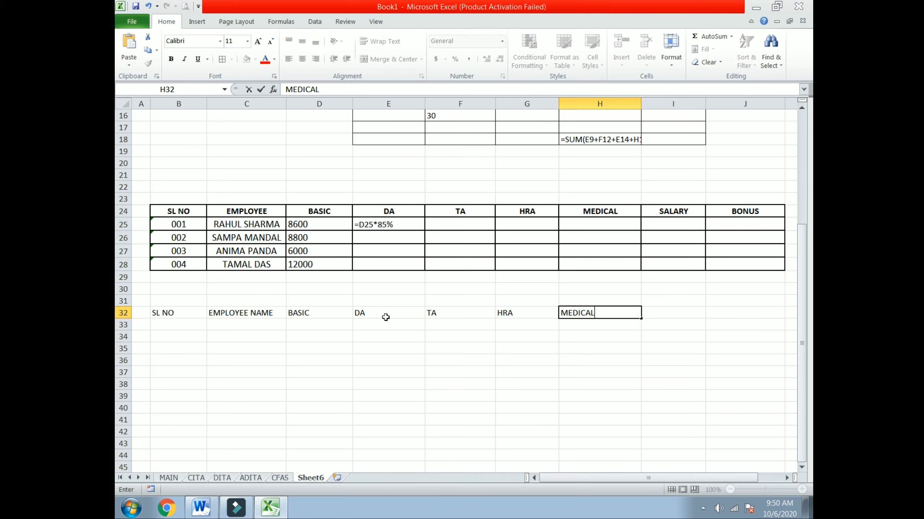
key(Tab)
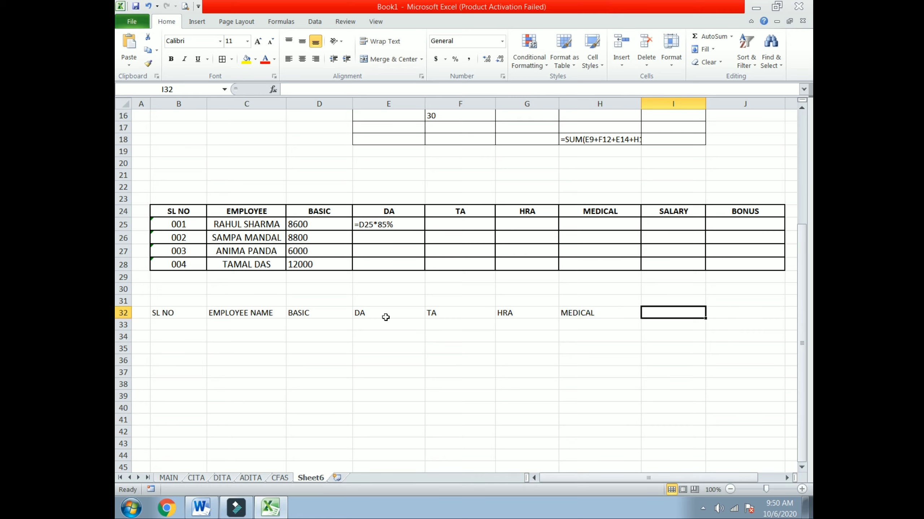
text(SALARY)
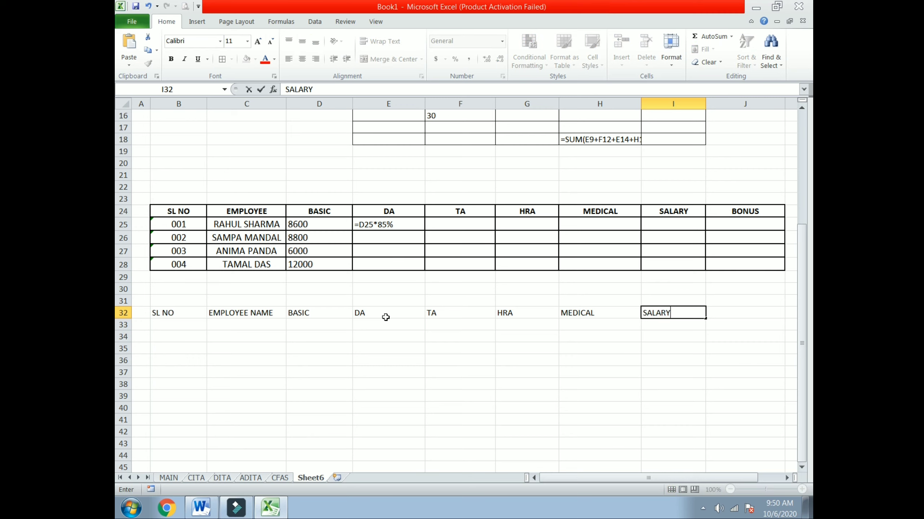
key(Tab)
text(BONUS)
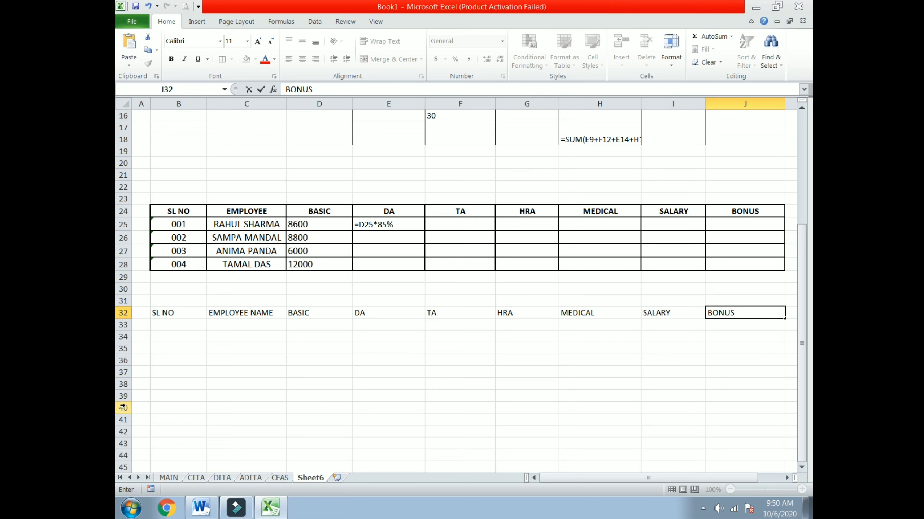
click(184, 382)
Apply All Borders to B32:J36 and fill SL NO 001–004 as text into B33:B36.
drag(184, 316, 718, 362)
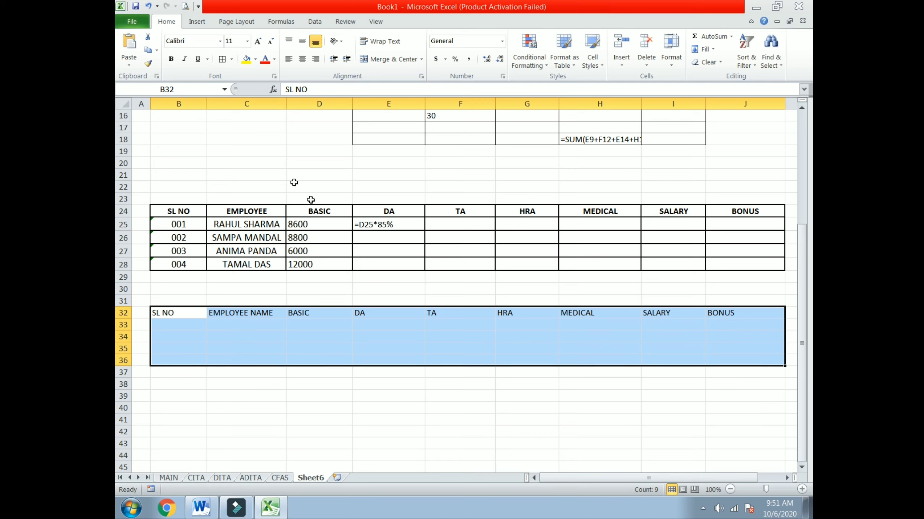
click(223, 59)
click(167, 323)
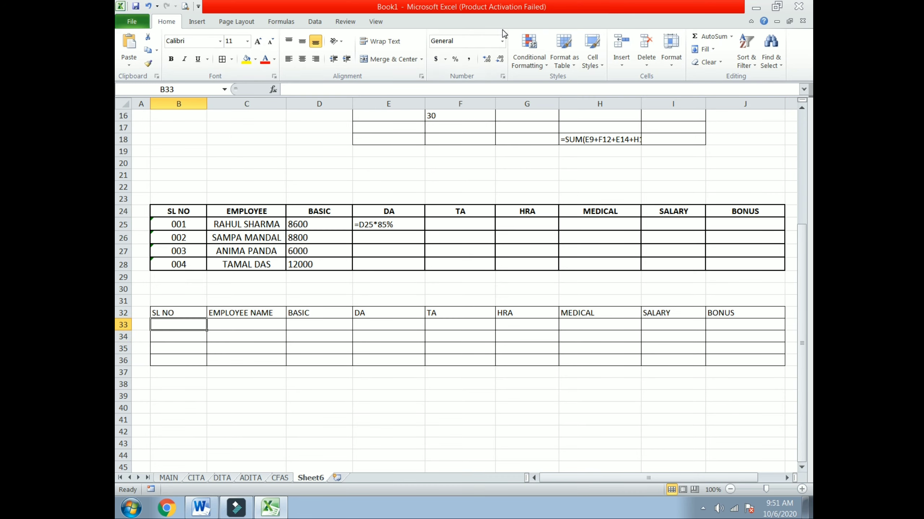
click(502, 41)
click(473, 313)
text(001)
click(173, 336)
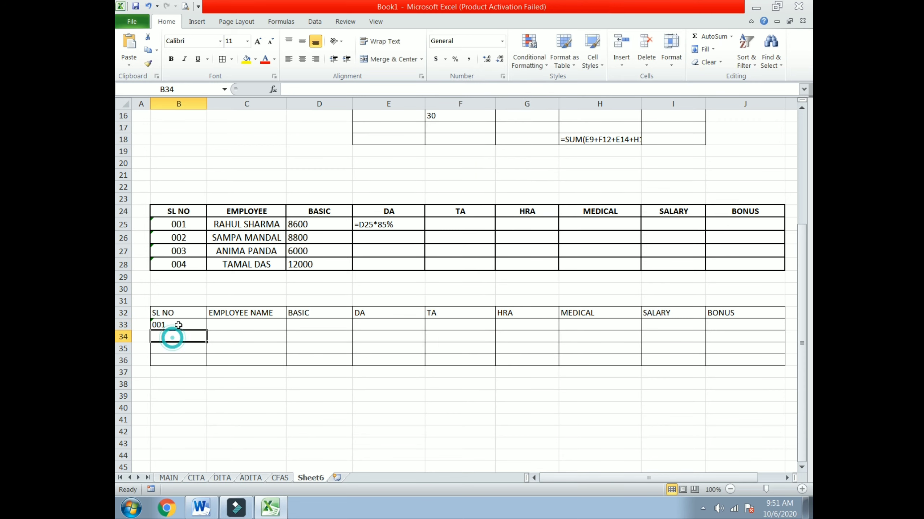
click(179, 324)
drag(206, 329, 206, 365)
Copy the four employee names from C25:C28 into C33:C36.
drag(245, 225, 240, 264)
right_click(247, 265)
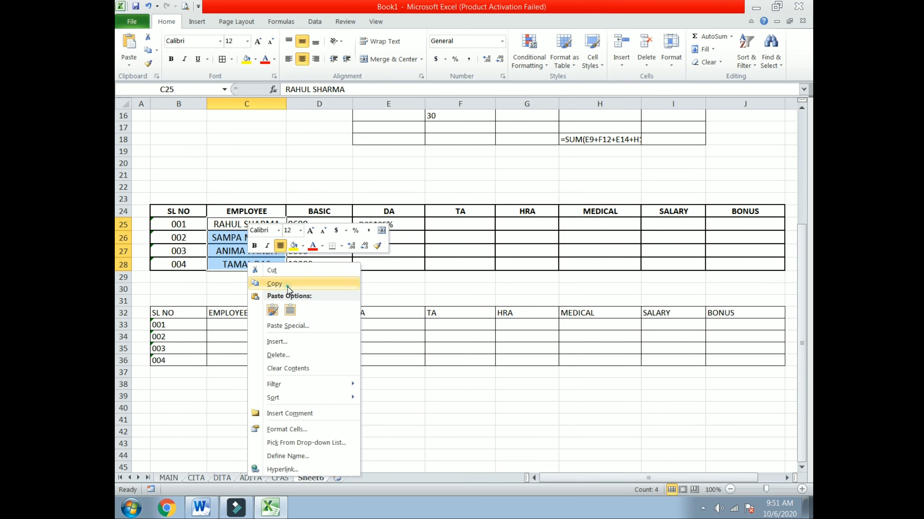
click(276, 284)
drag(228, 324, 229, 360)
right_click(231, 326)
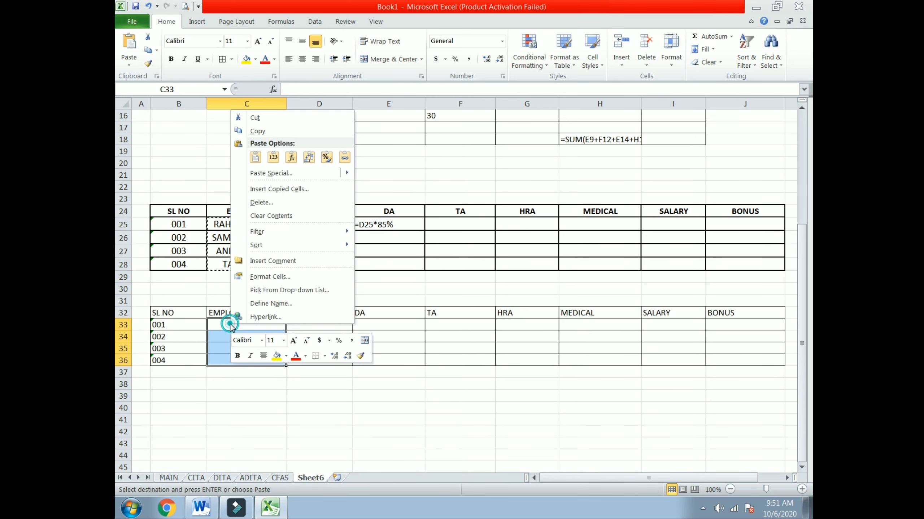
click(255, 157)
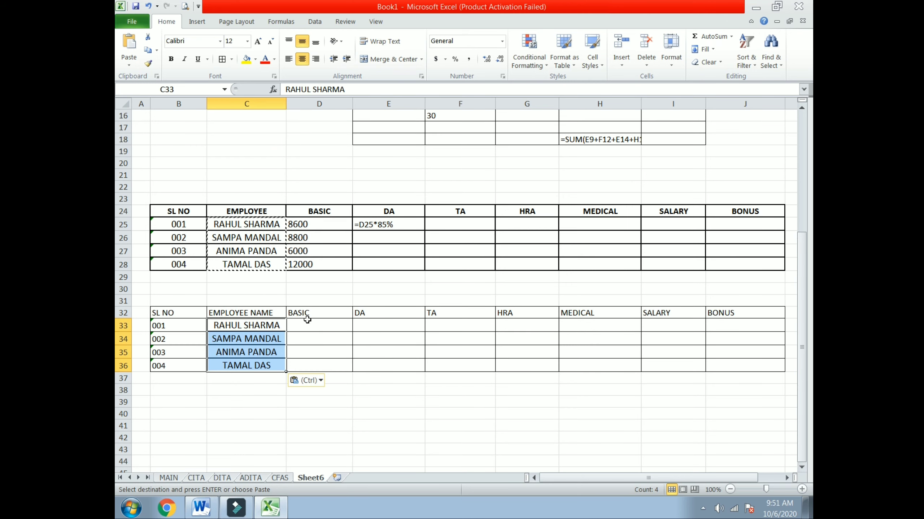
click(304, 326)
Bold the lower table's header row B32:J32 and select the old upper table A21:J28.
drag(186, 316, 745, 313)
click(171, 59)
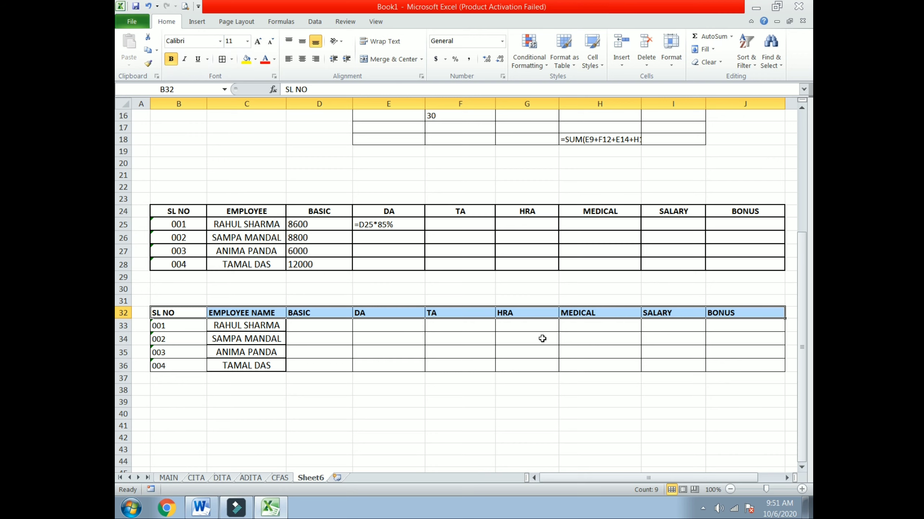
drag(135, 176, 770, 257)
Clear the old upper table's contents and borders, and center the lower table's headers.
key(Delete)
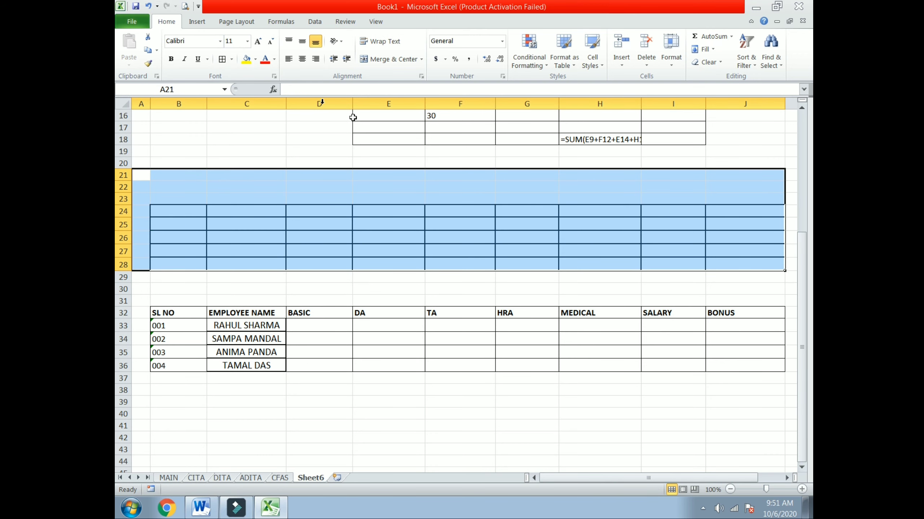
click(232, 60)
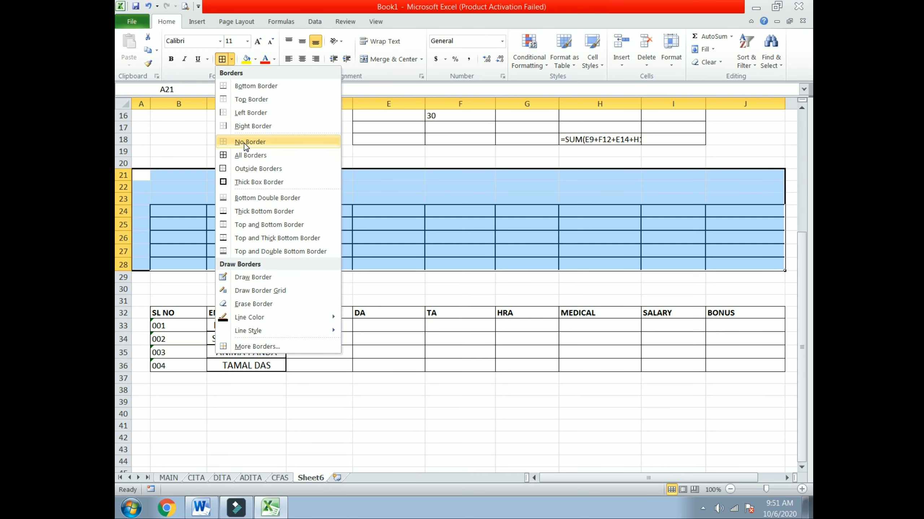
click(244, 143)
click(319, 325)
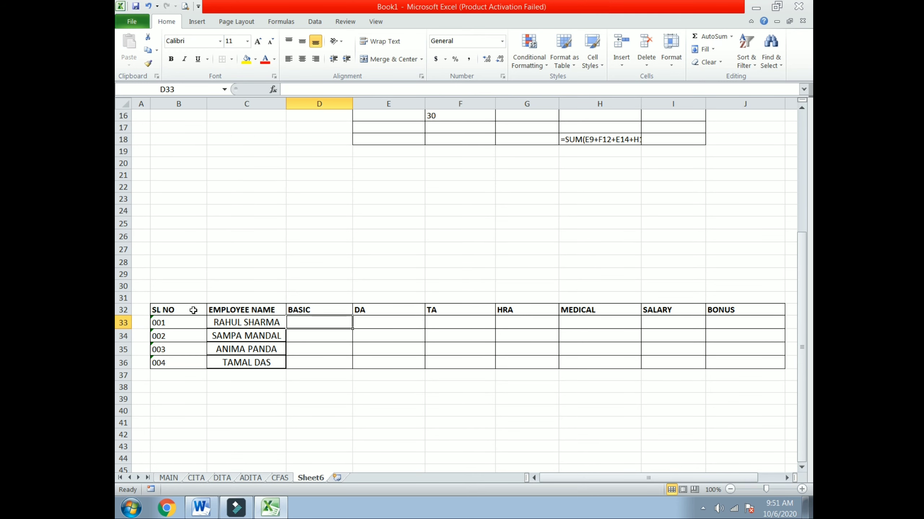
drag(192, 312, 746, 311)
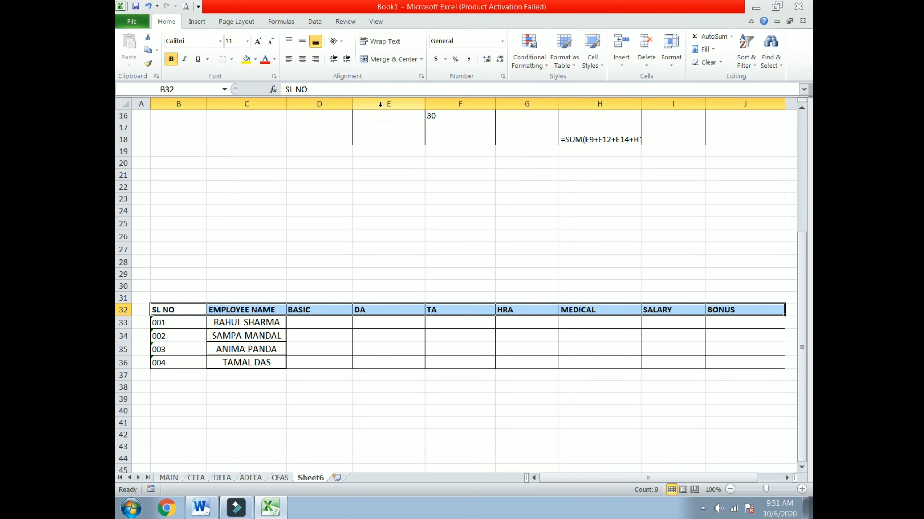
click(303, 58)
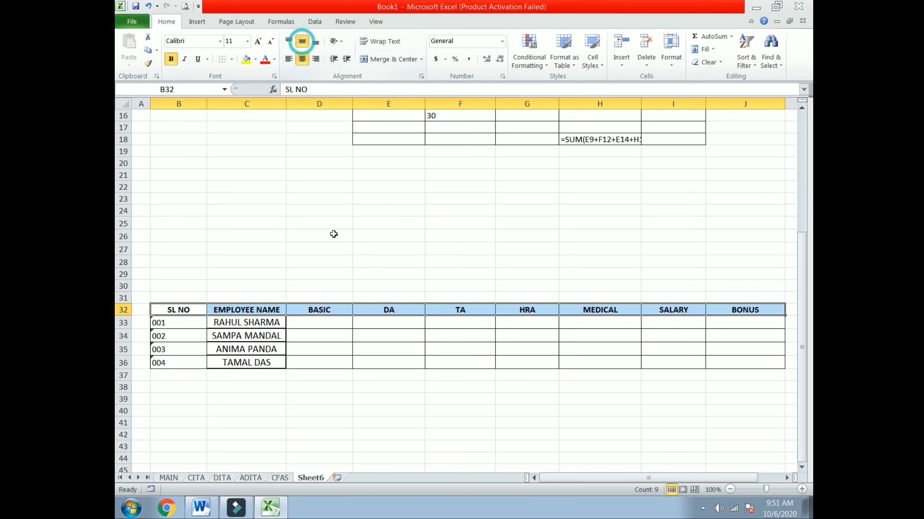
Enter BASIC values 8600, 8800, 6000 and 12000 in D33:D36.
click(320, 322)
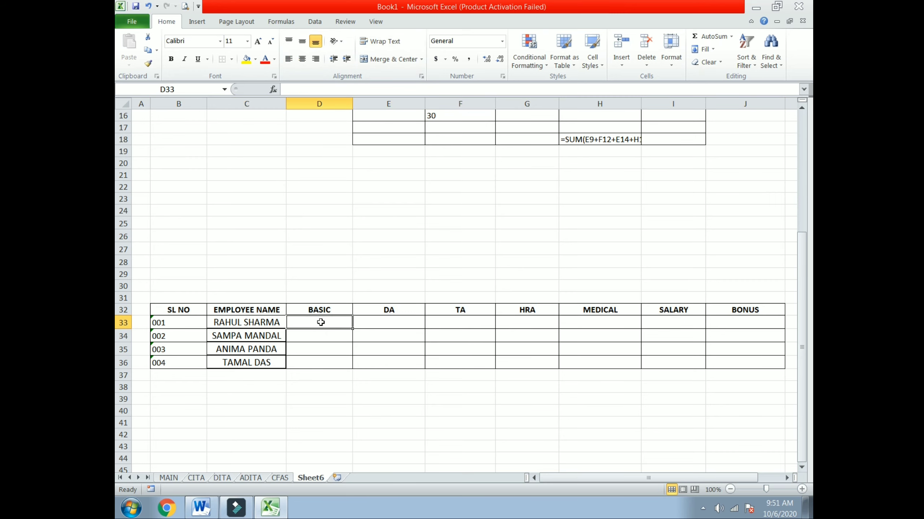
text(8600)
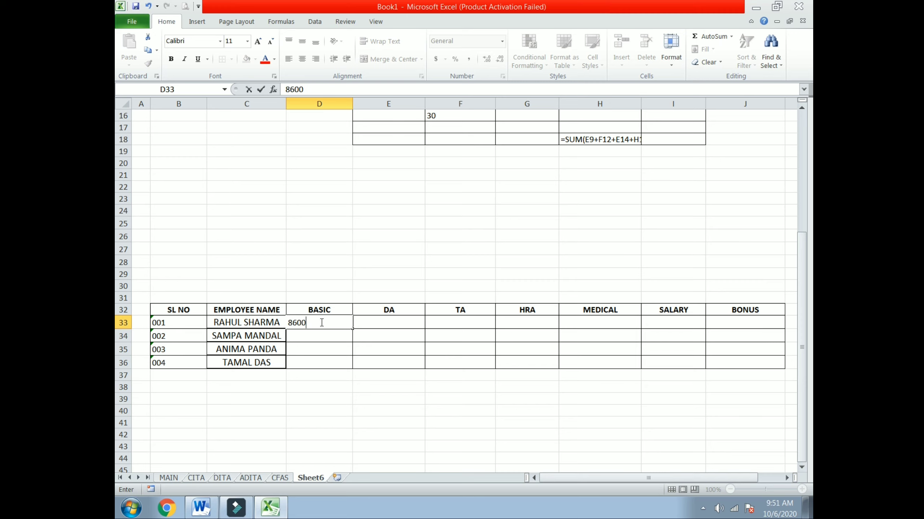
key(Return)
text(8800)
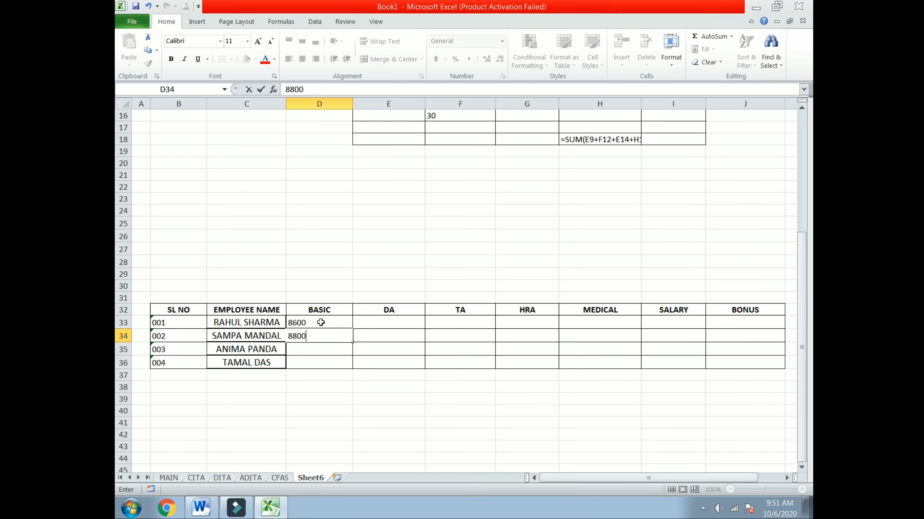
key(Return)
text(6000)
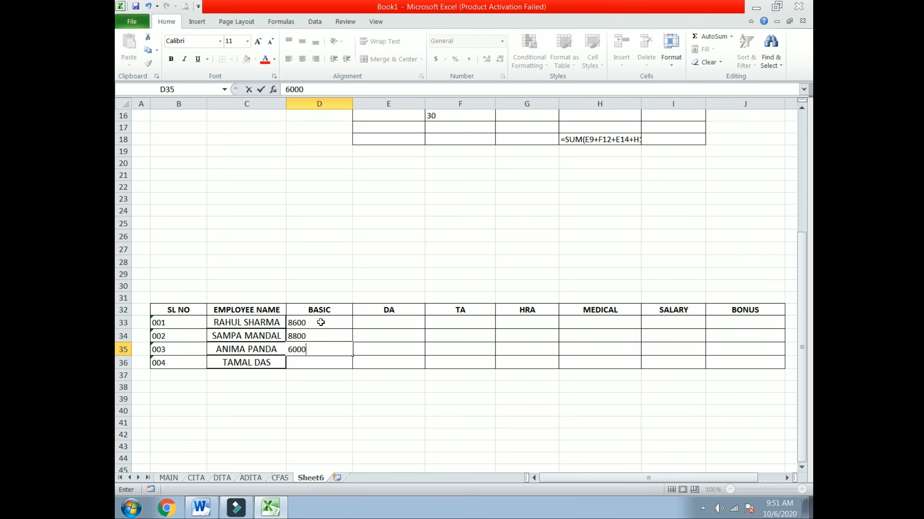
key(Return)
text(12000)
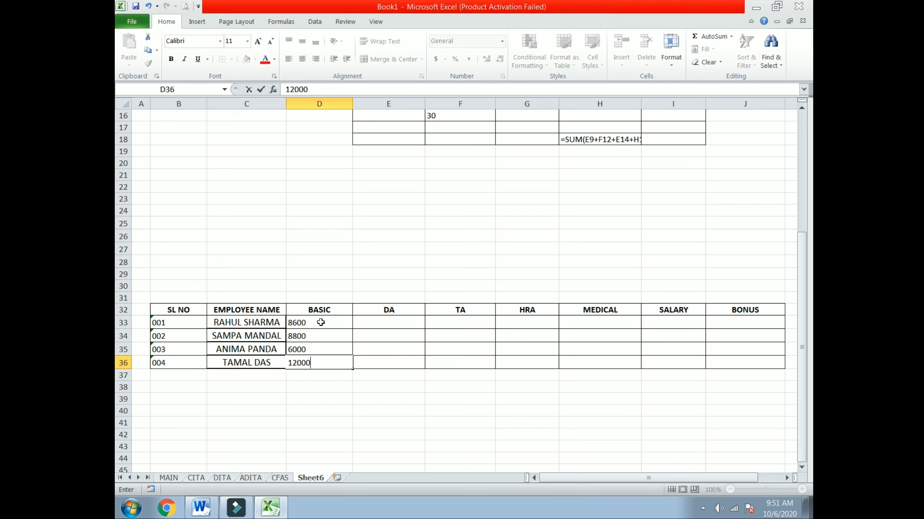
click(386, 323)
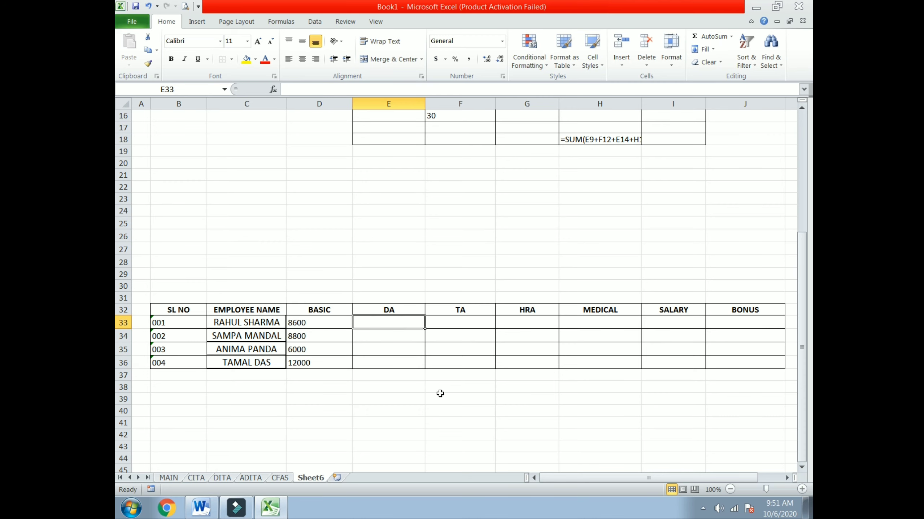
text(=)
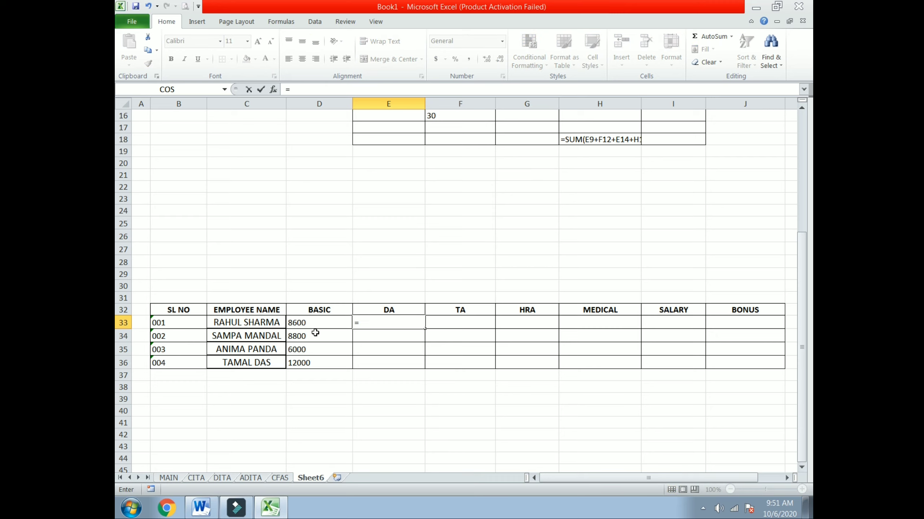
click(316, 327)
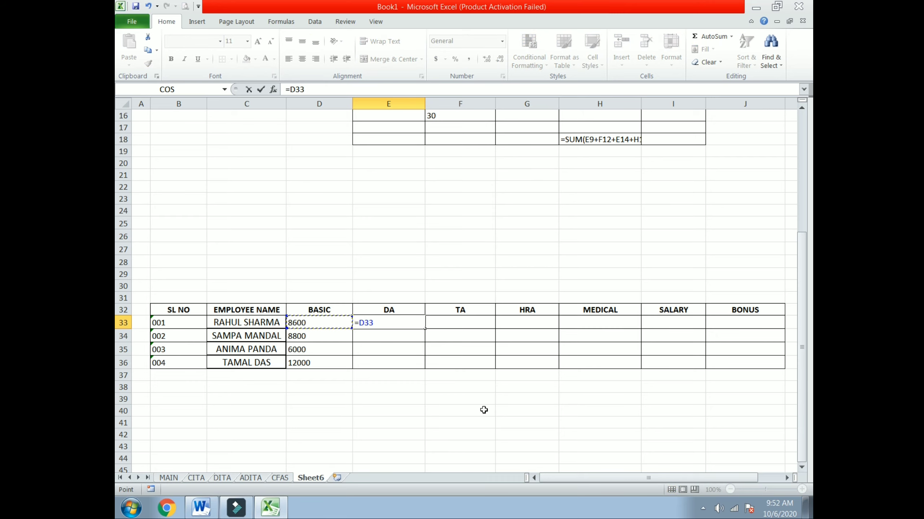
text(*85%)
key(Return)
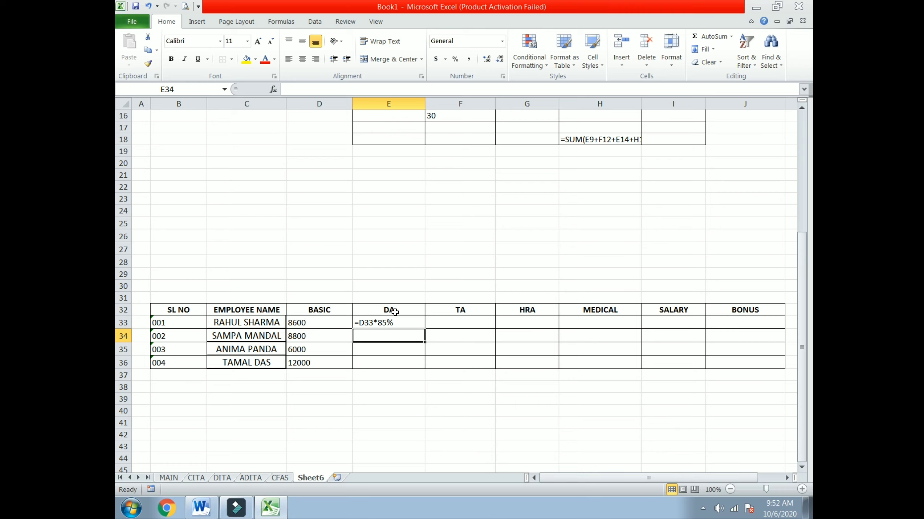
double_click(389, 323)
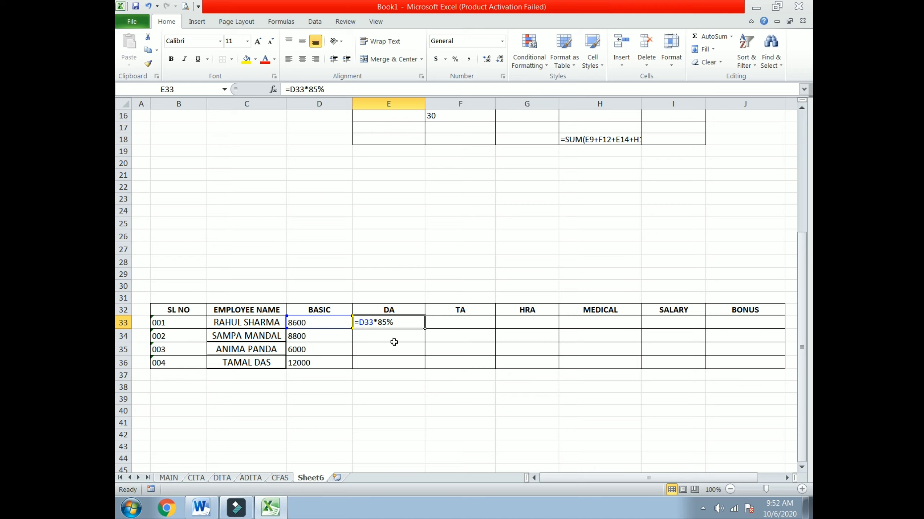
key(Escape)
click(363, 400)
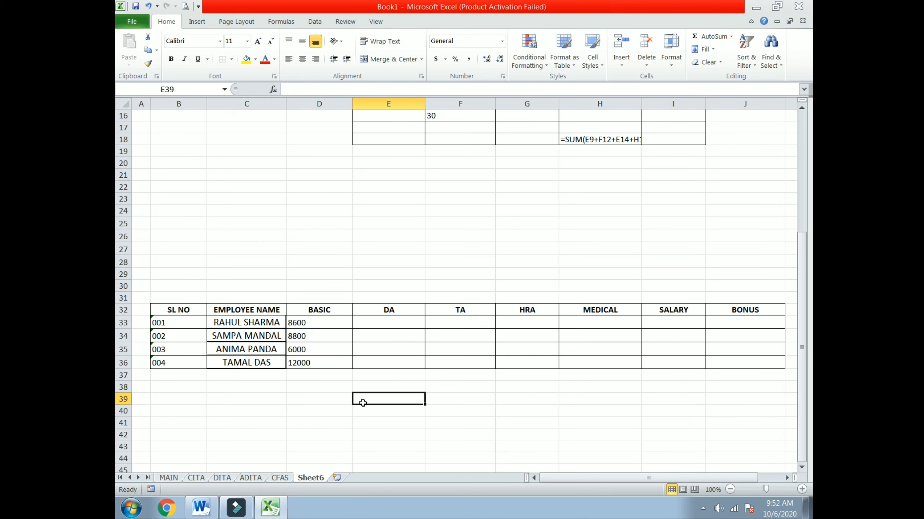
drag(181, 311, 754, 354)
Copy the salary table B32:J36 and close the workbook without saving.
right_click(609, 334)
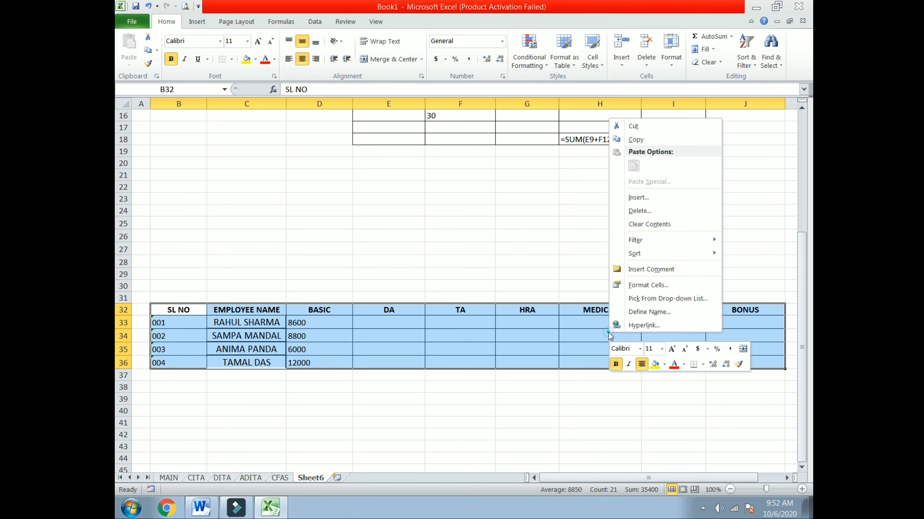
click(636, 140)
double_click(119, 5)
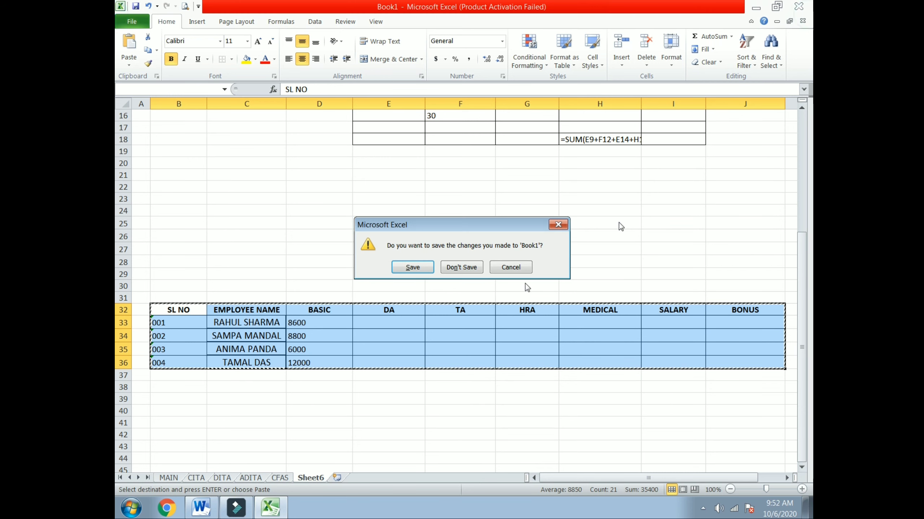
click(460, 265)
Minimize Word, launch Microsoft Excel 2010 with a blank workbook, and dismiss the activation warning.
click(613, 316)
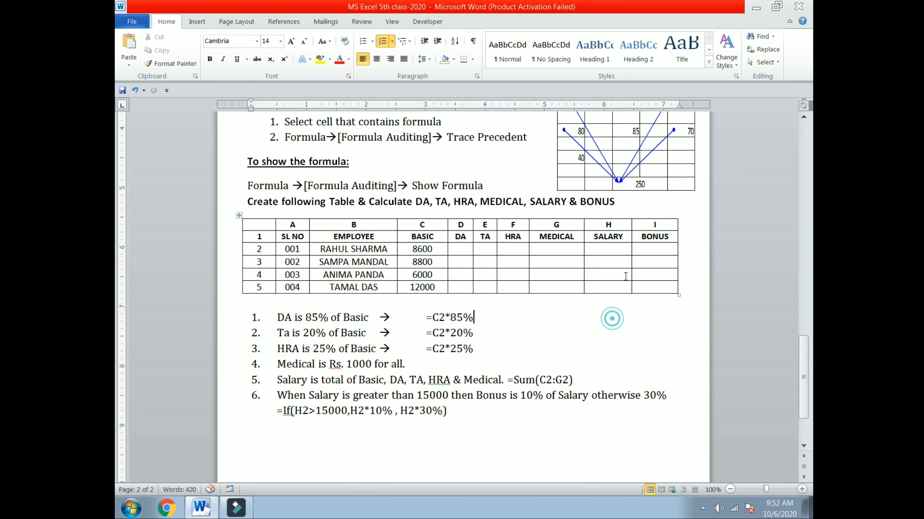
click(755, 6)
click(131, 508)
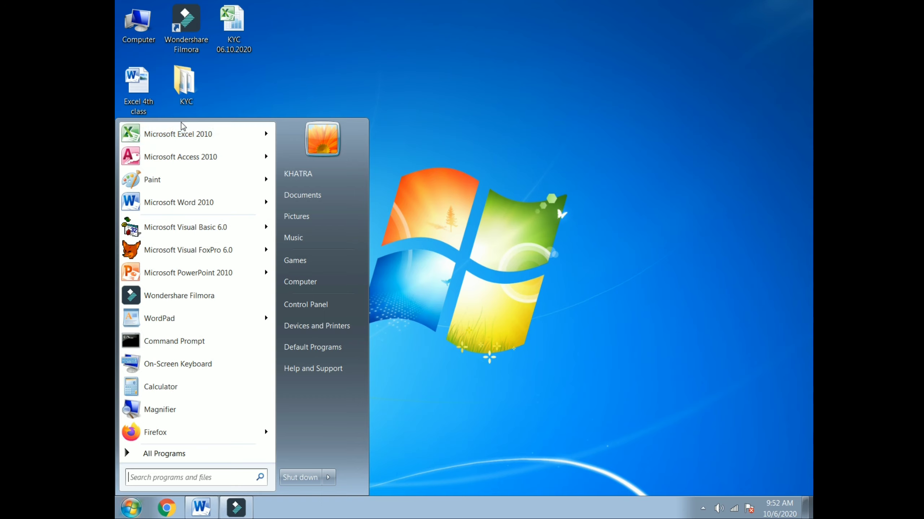
click(180, 132)
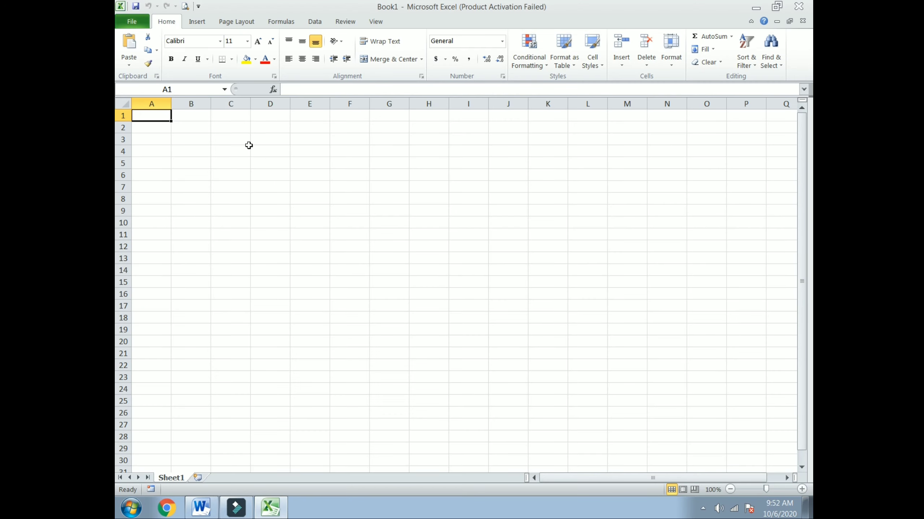
right_click(229, 174)
click(256, 220)
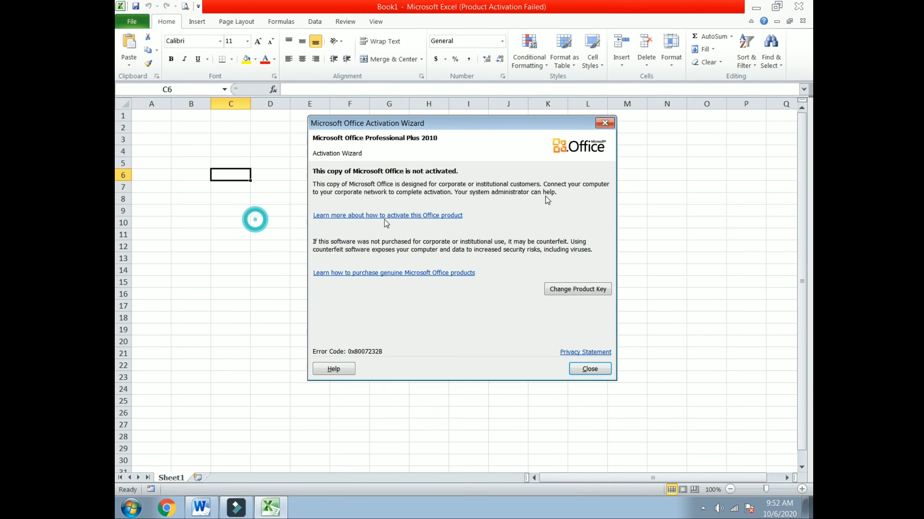
click(605, 123)
Paste the table as plain text at C6, add All Borders, and widen columns K and D.
right_click(219, 176)
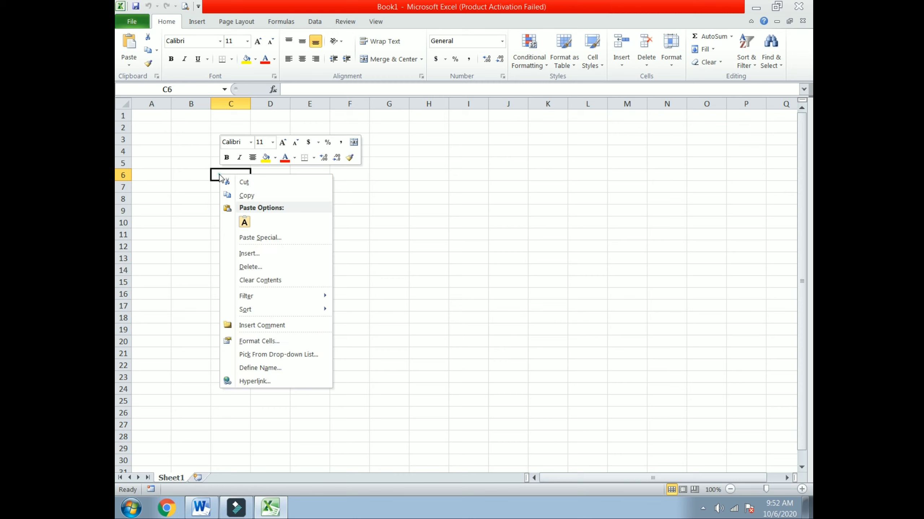
click(244, 221)
mouse_move(566, 105)
mouse_down()
mouse_move(589, 109)
mouse_move(573, 112)
mouse_up()
click(230, 59)
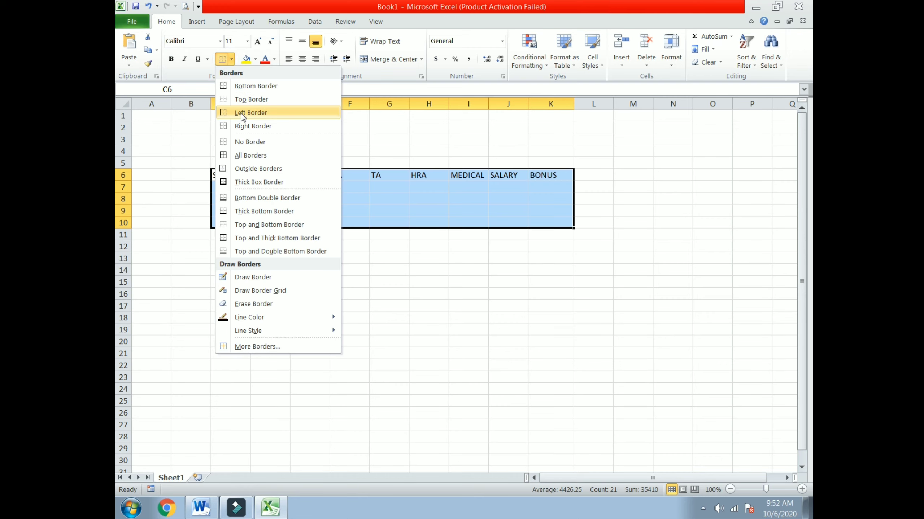
click(248, 155)
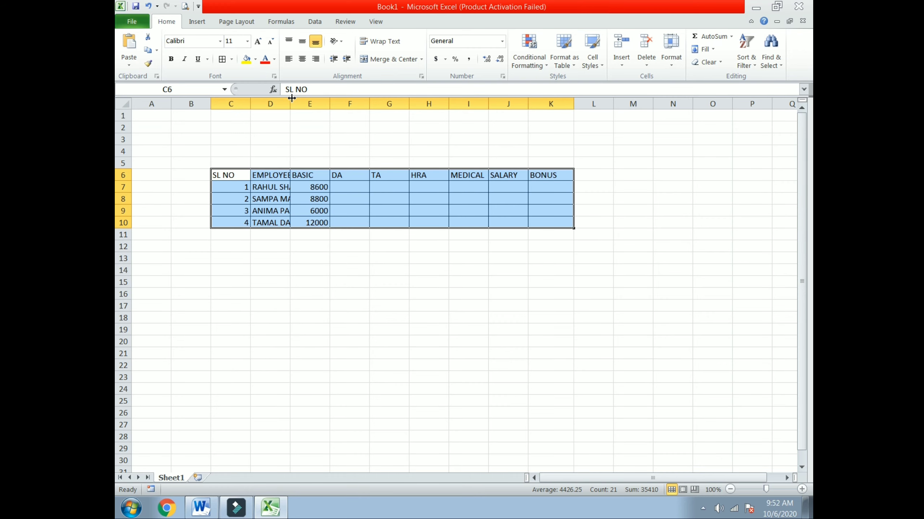
drag(290, 104, 778, 104)
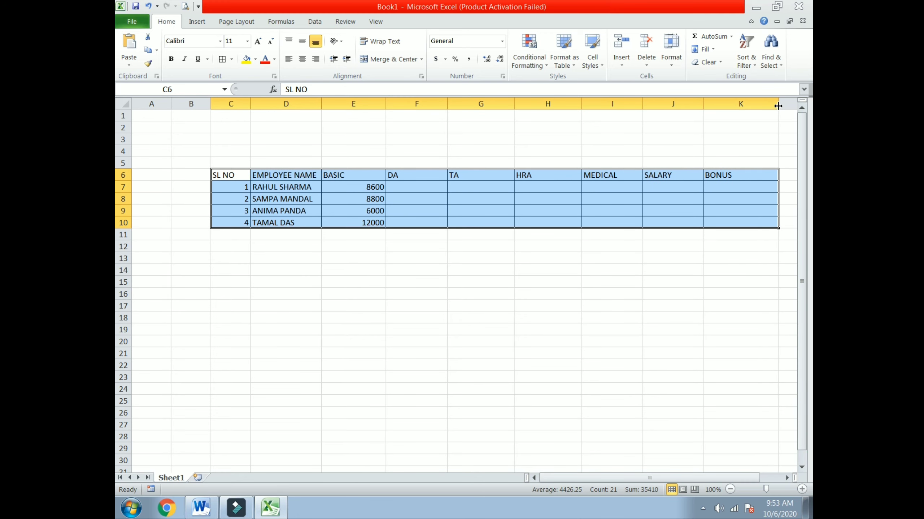
Set the table text to size 12, make headers C6:K6 bold and centred, and widen column D.
click(247, 41)
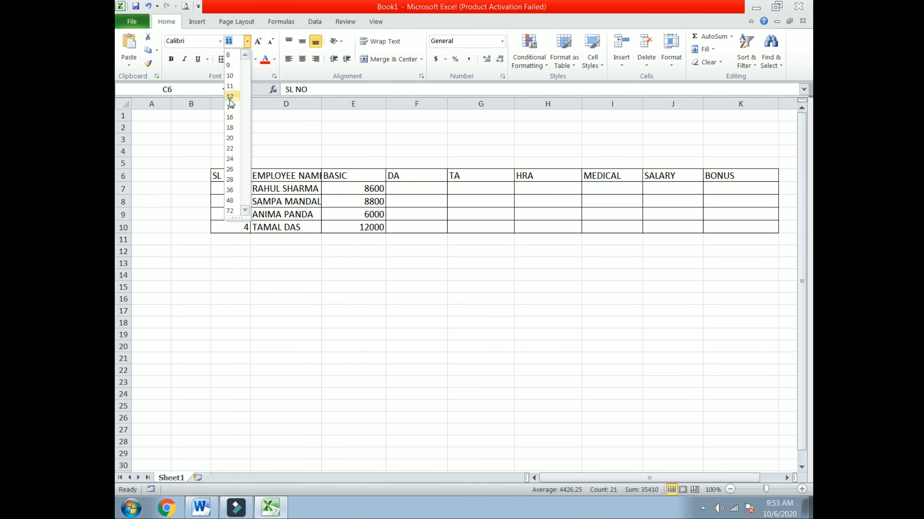
click(230, 97)
drag(236, 174, 712, 170)
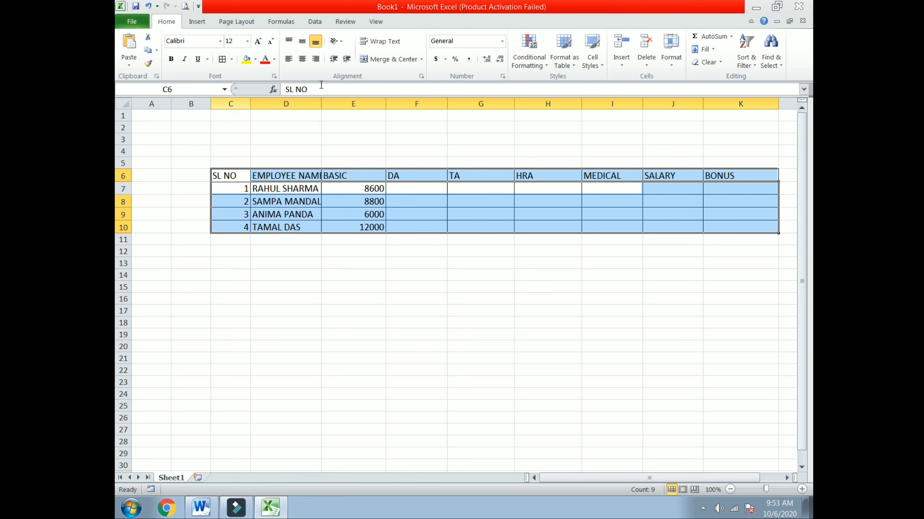
click(303, 60)
click(302, 41)
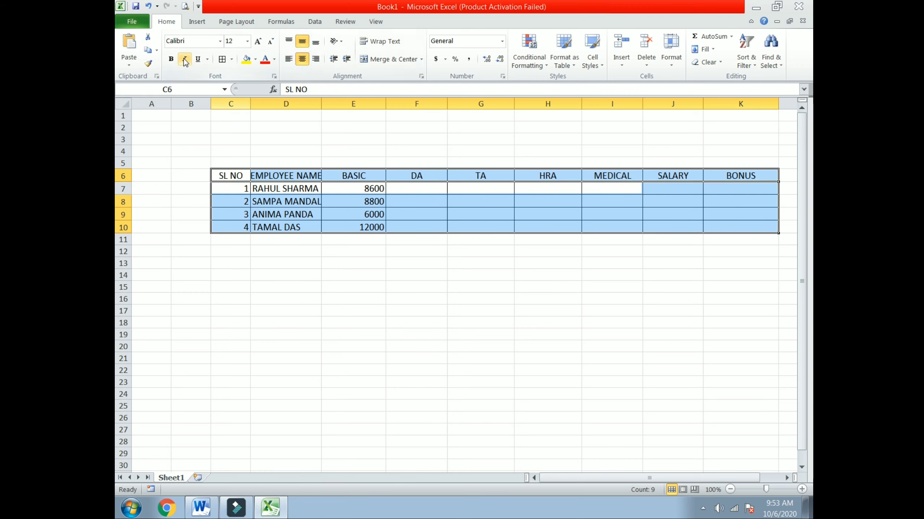
click(171, 60)
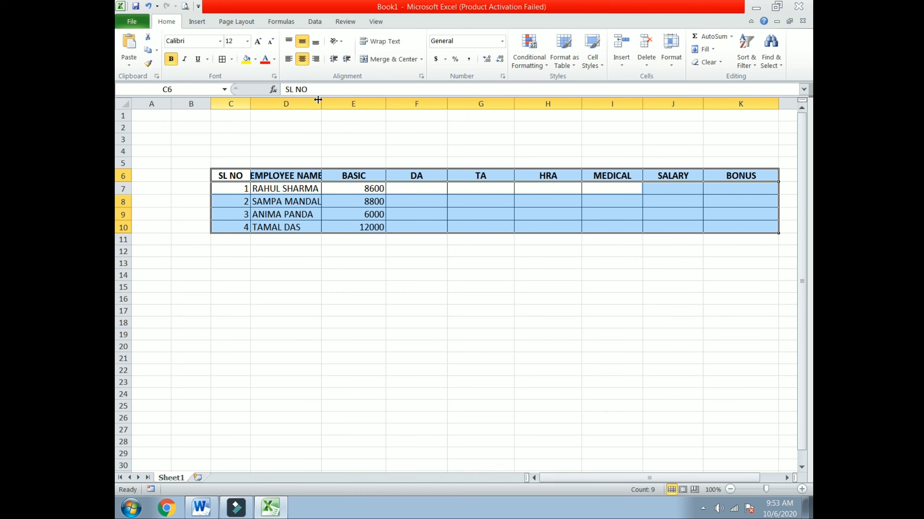
drag(318, 99, 346, 99)
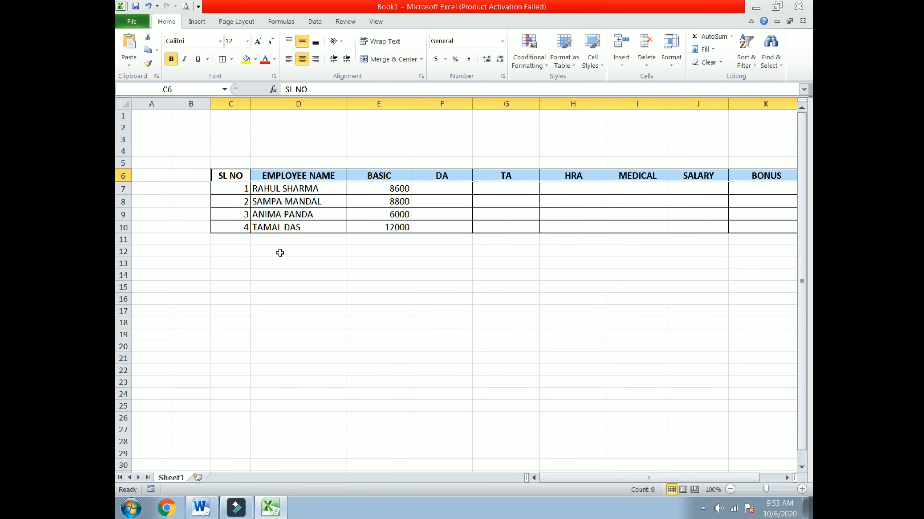
Re-enter SL NO serials as text 001 through 004 in C7:C10.
drag(234, 186, 244, 223)
key(Delete)
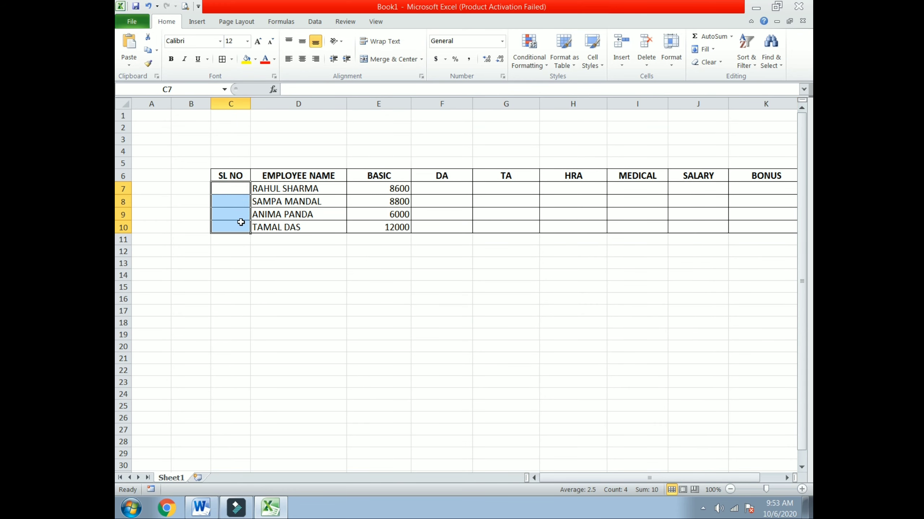
click(241, 189)
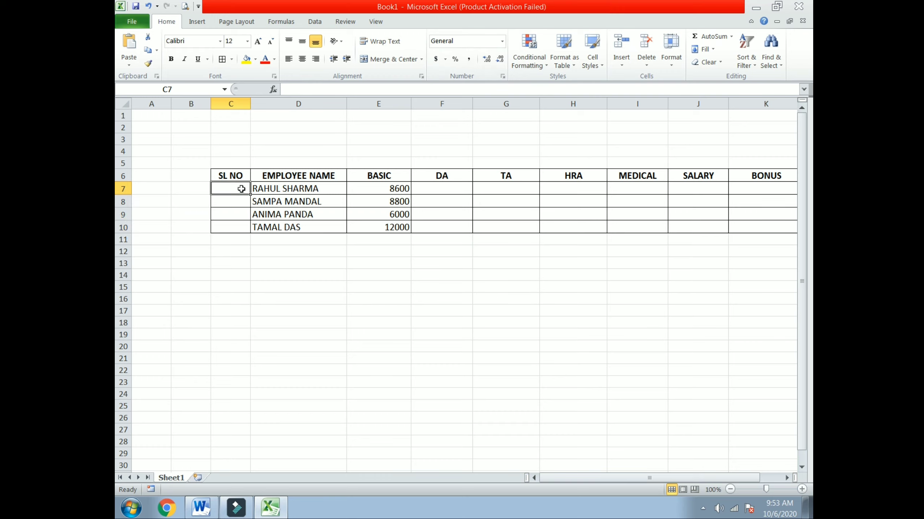
click(502, 42)
click(479, 317)
text(001)
click(231, 238)
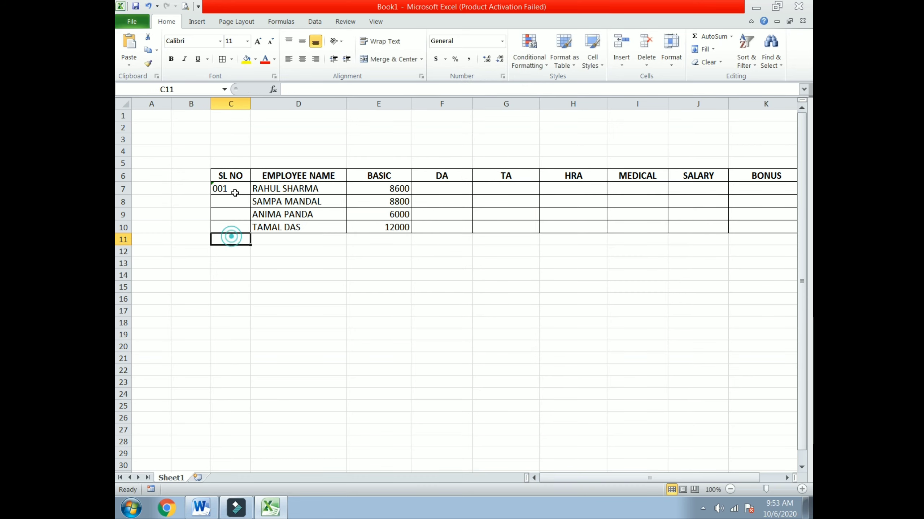
click(235, 187)
drag(251, 195, 254, 230)
click(446, 192)
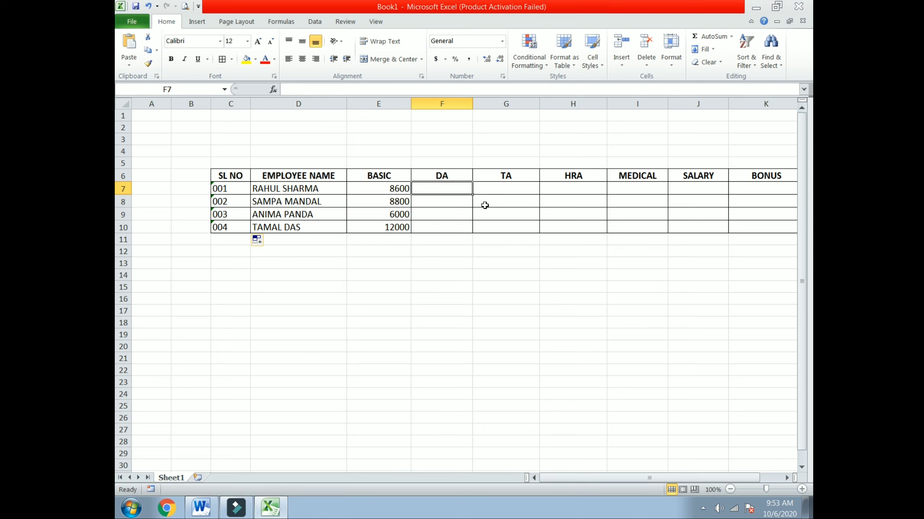
Enter the DA formula =E7*85% in F7, giving 7310.
text(=)
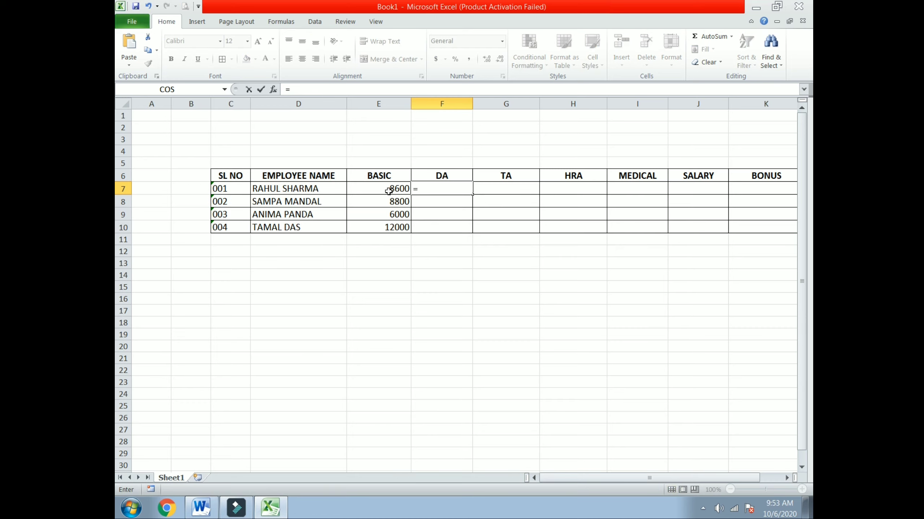
click(387, 191)
text(*)
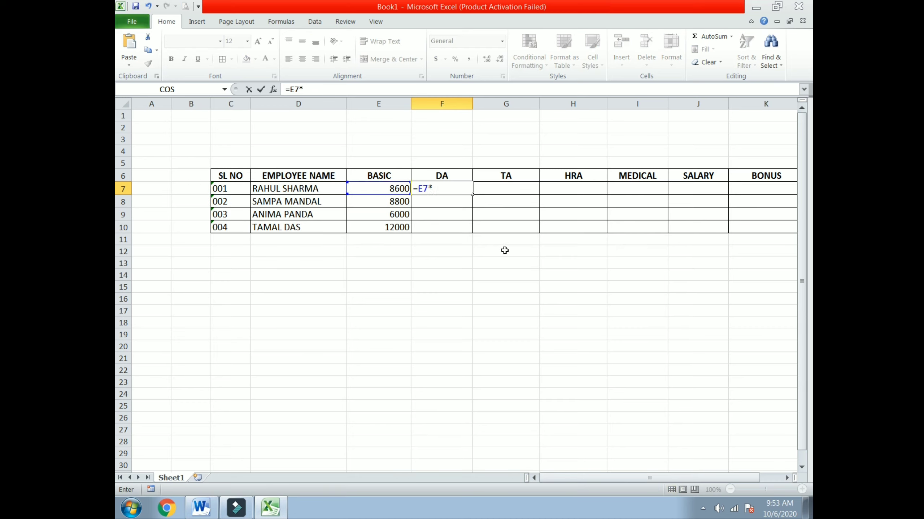
text(85%)
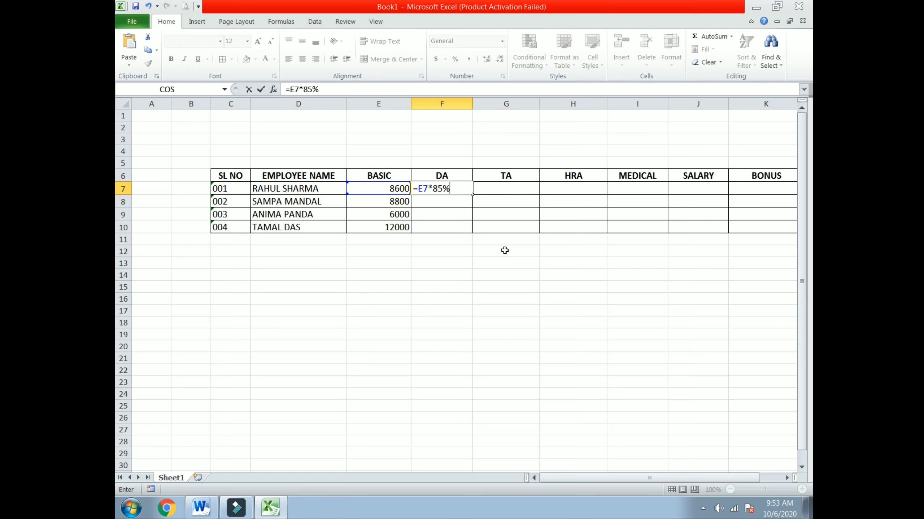
key(Return)
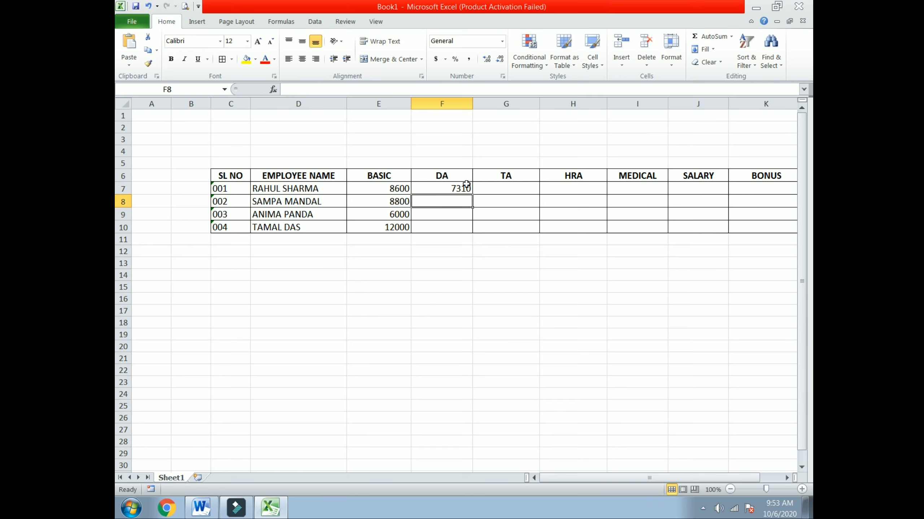
click(458, 186)
Fill DA down to F10, then enter TA as =E7*20% in G7:G10.
drag(471, 195, 476, 230)
click(511, 191)
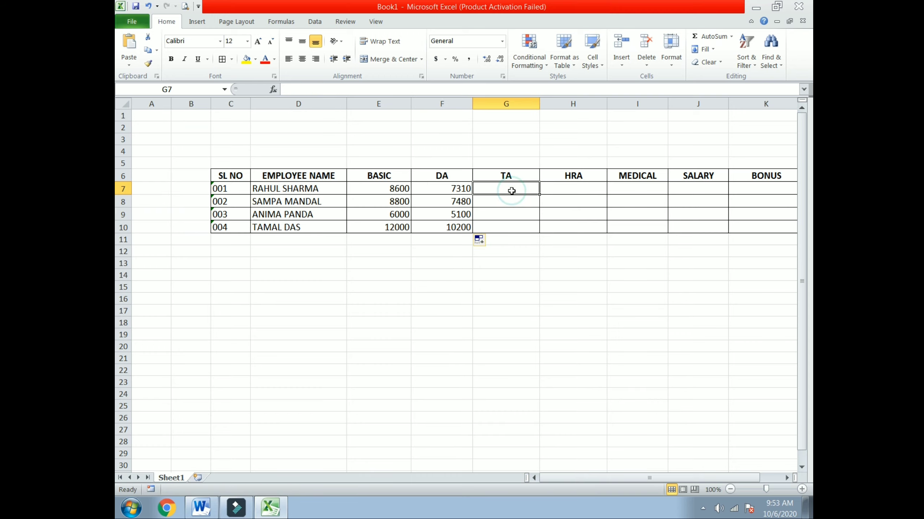
text(=)
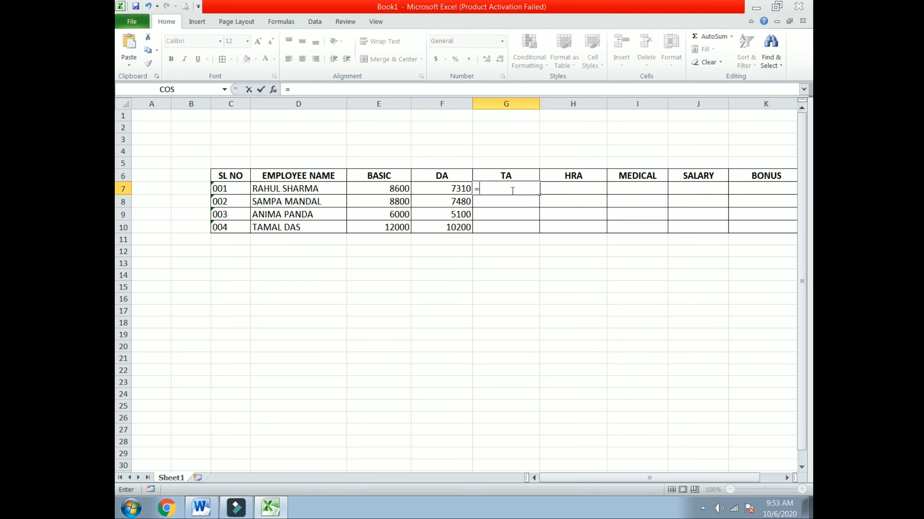
click(391, 188)
text(*)
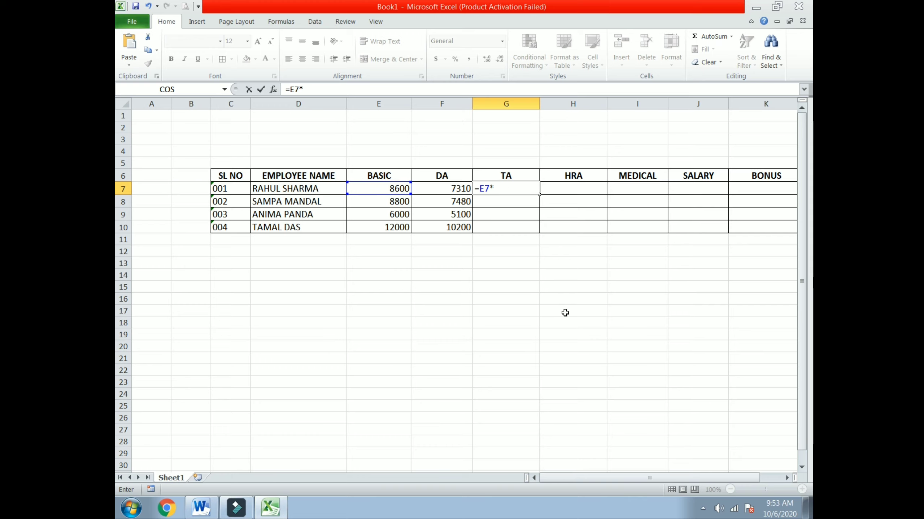
text(20%)
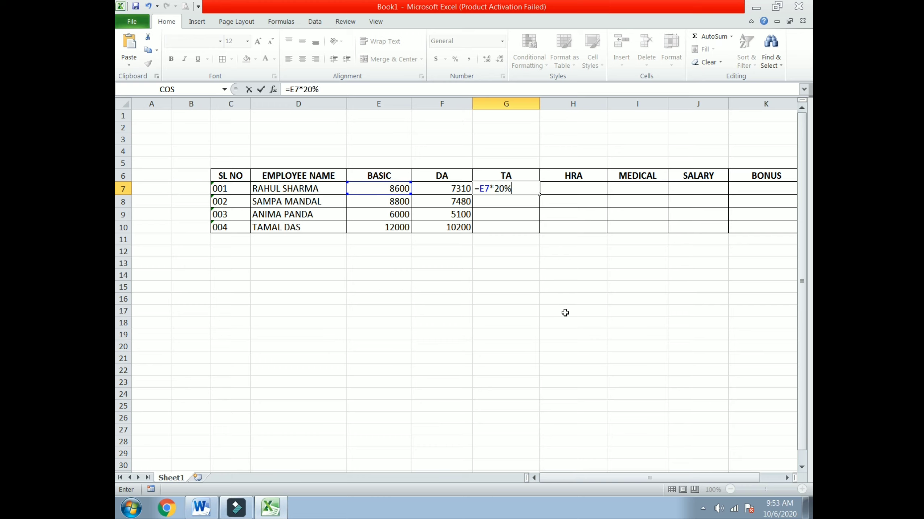
key(Return)
click(525, 191)
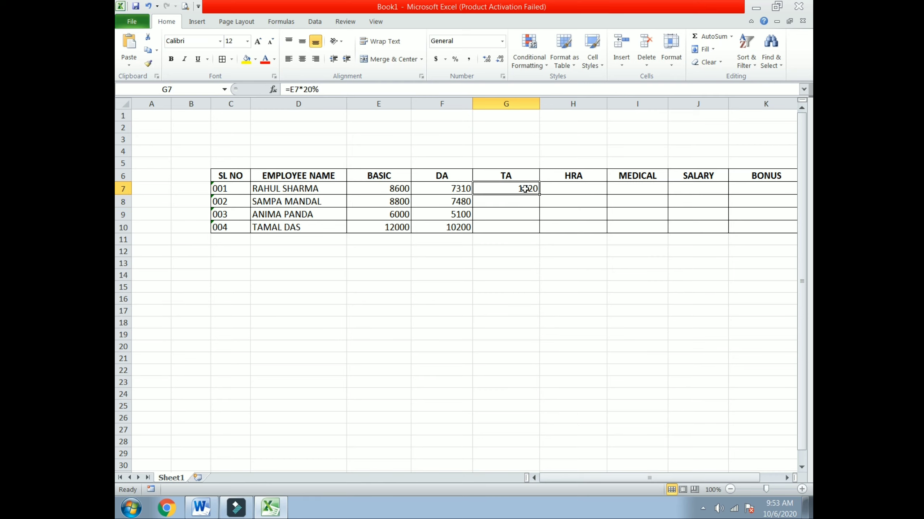
drag(541, 196, 542, 229)
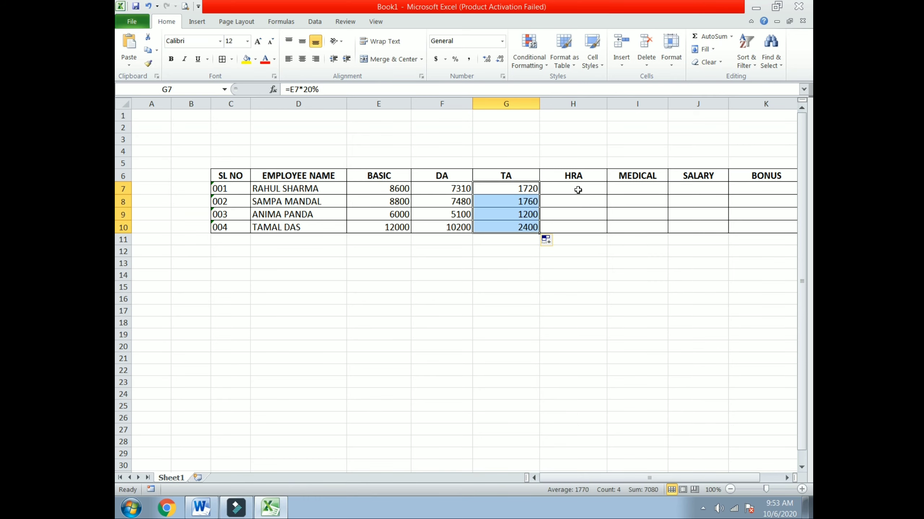
Enter HRA as =E7*25% in H7 and fill it down to H10.
click(578, 188)
text(=)
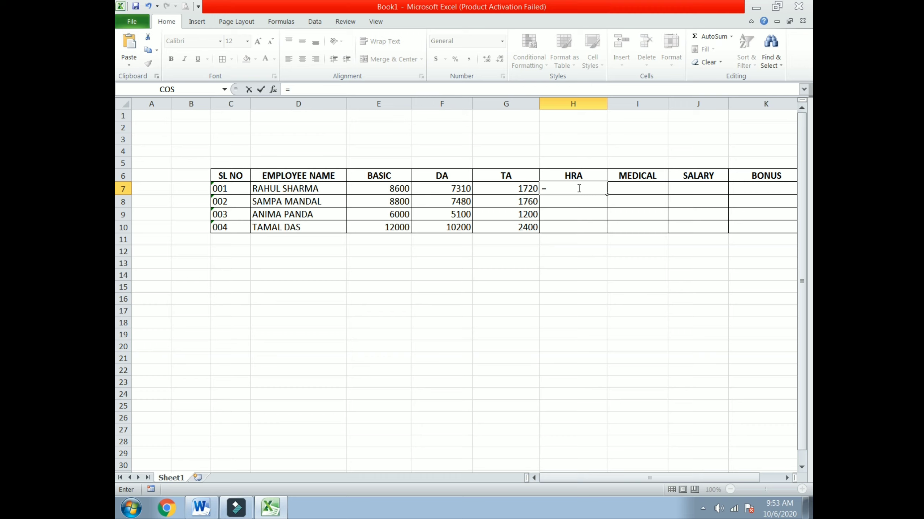
click(372, 190)
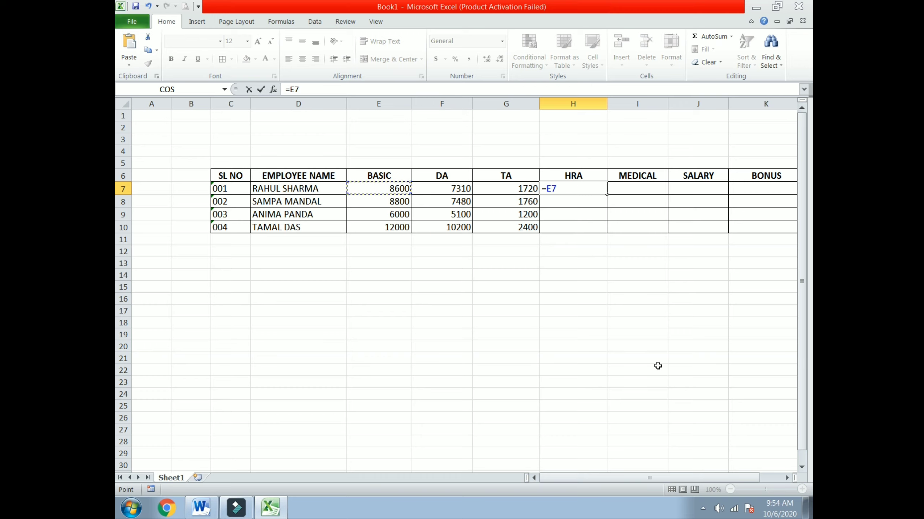
text(*25%)
key(Return)
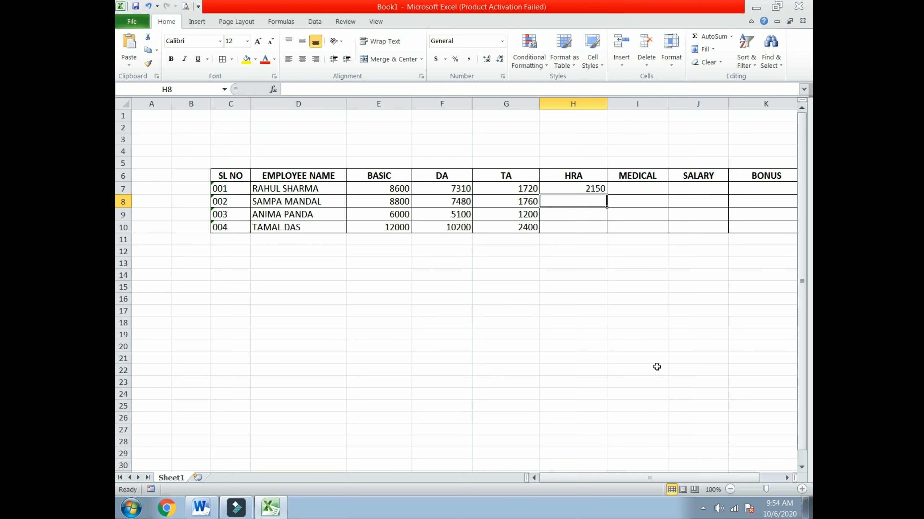
click(591, 189)
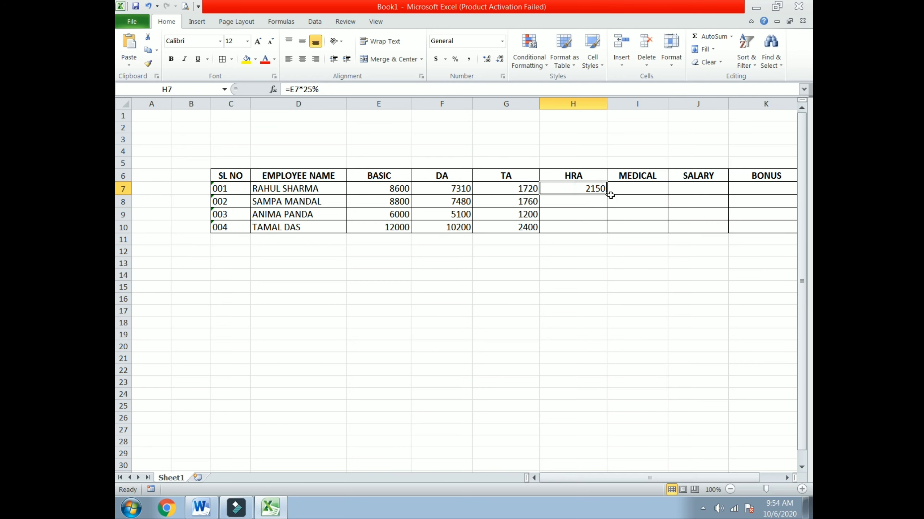
drag(605, 197, 606, 229)
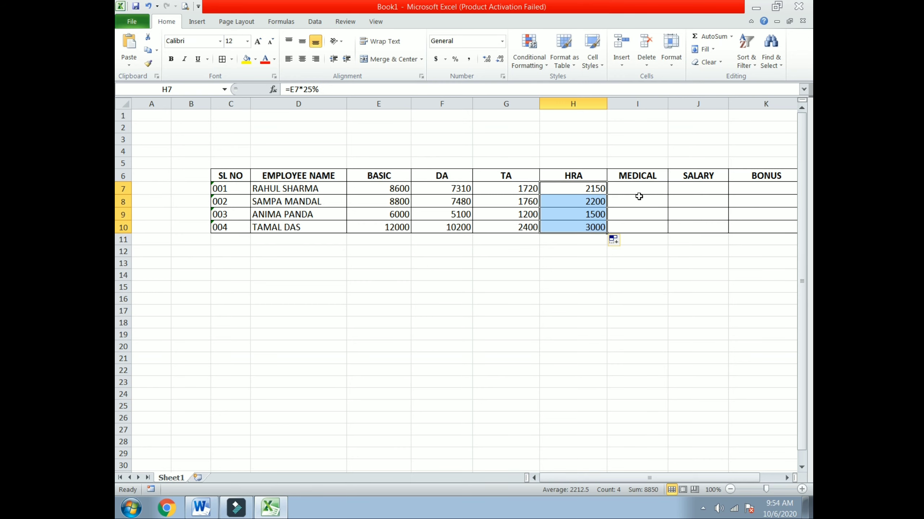
click(638, 199)
click(637, 191)
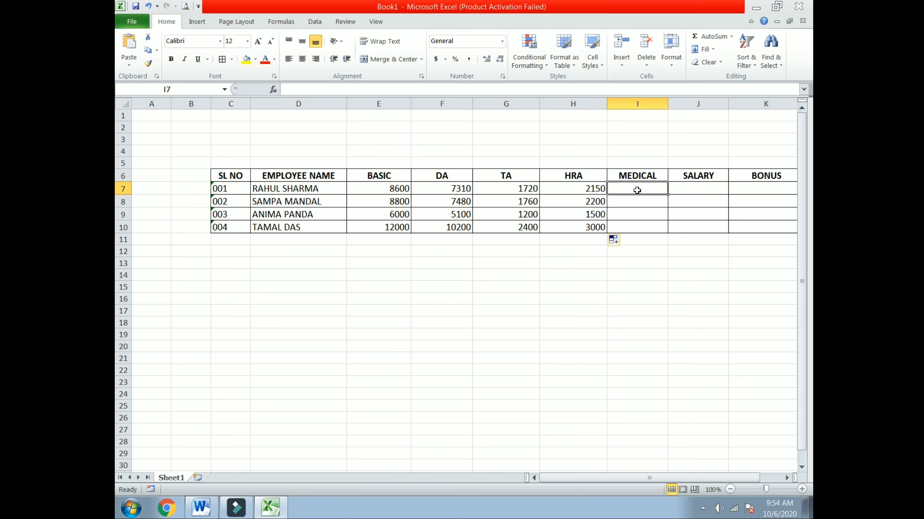
Enter MEDICAL 1000 in I7 and fill it down to I10.
text(1000)
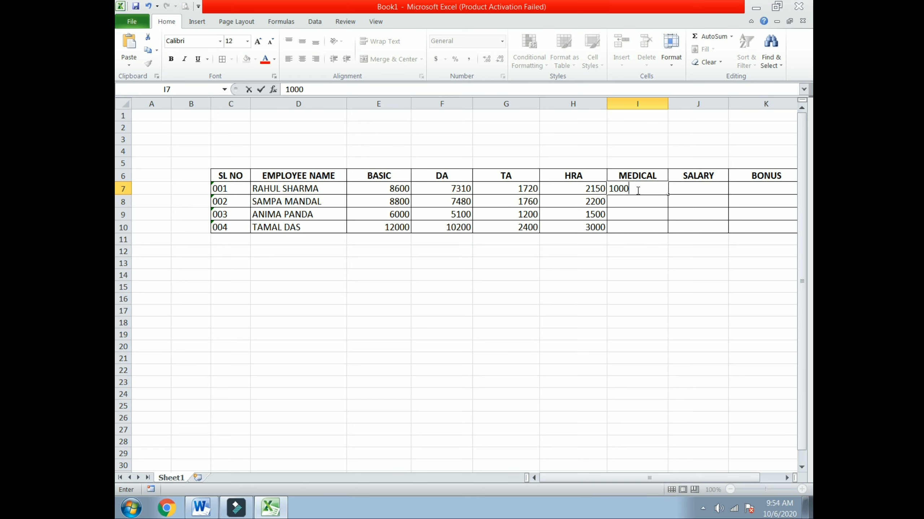
click(637, 202)
click(640, 190)
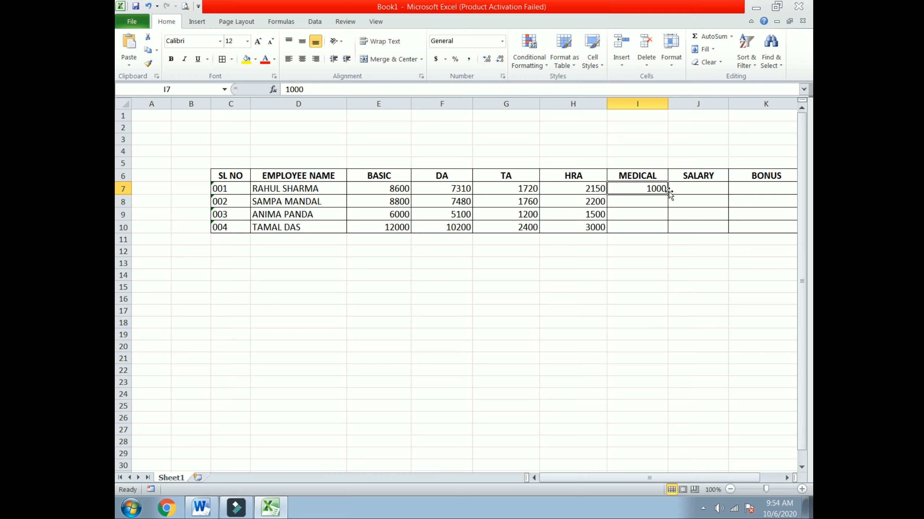
drag(669, 193, 670, 229)
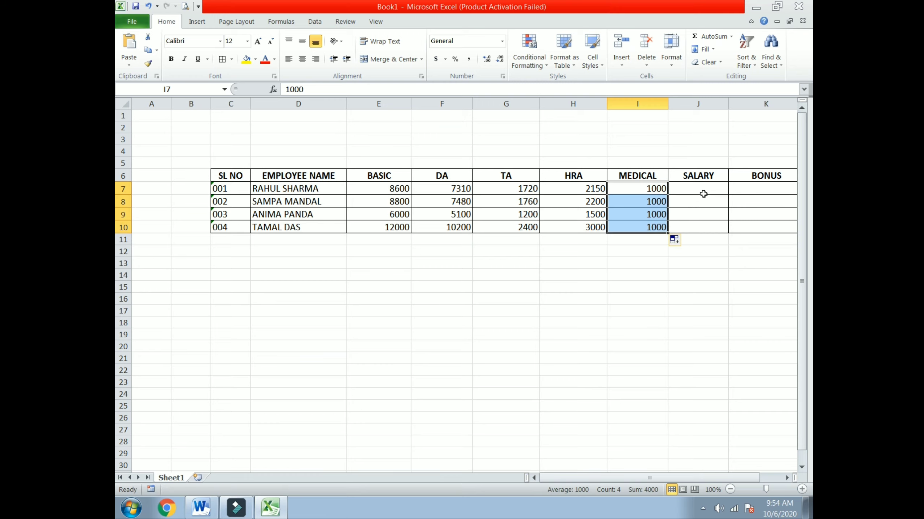
Enter =SUM(E7:I7) in J7 for SALARY and fill it down to J10.
click(703, 193)
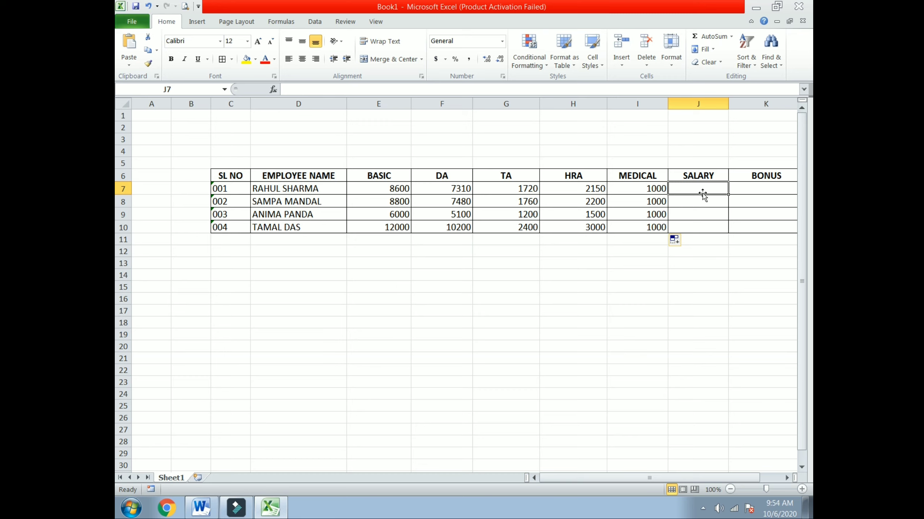
text(=SUM)
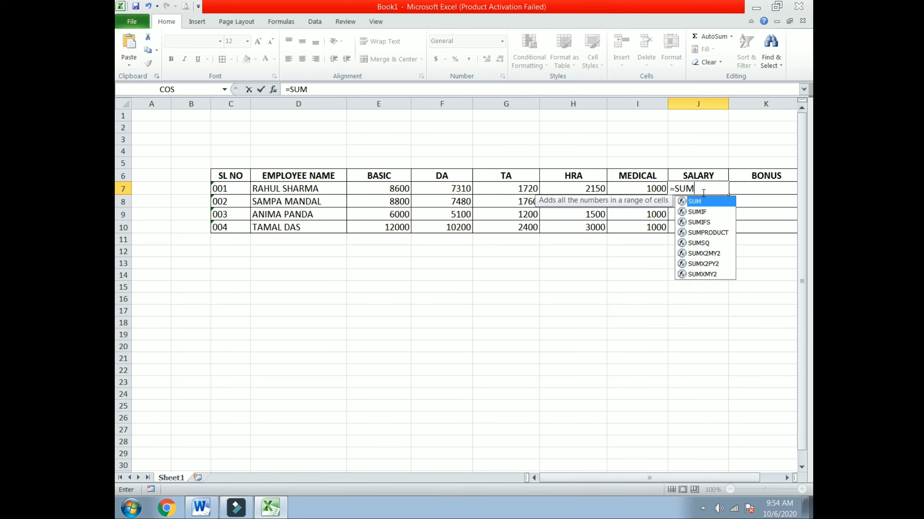
text(()
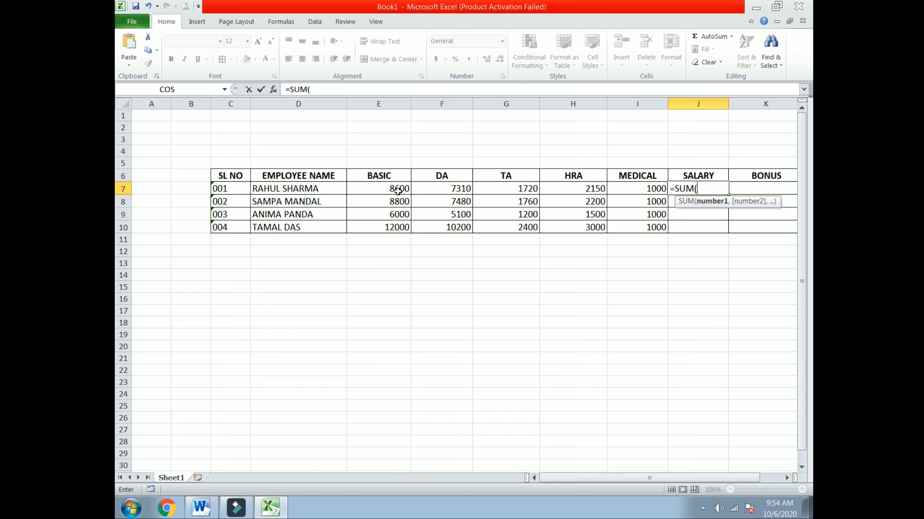
drag(398, 189, 616, 189)
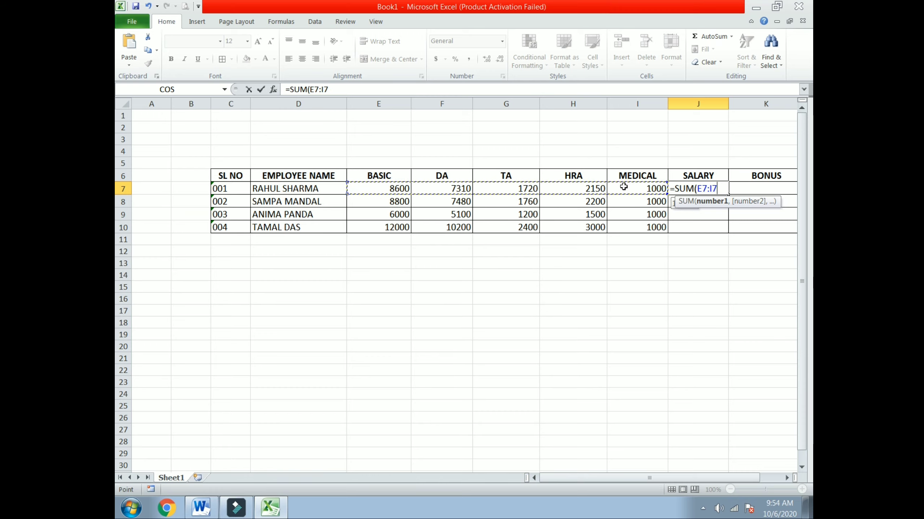
text())
key(Return)
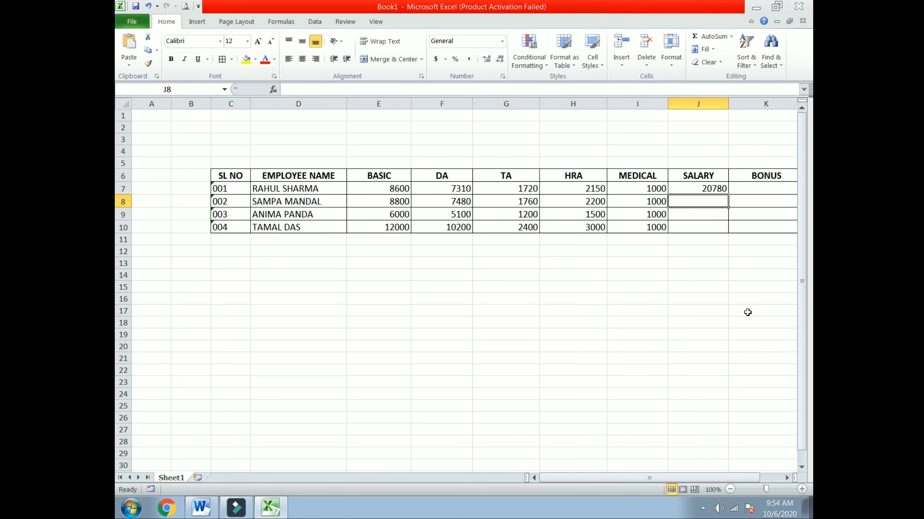
click(704, 186)
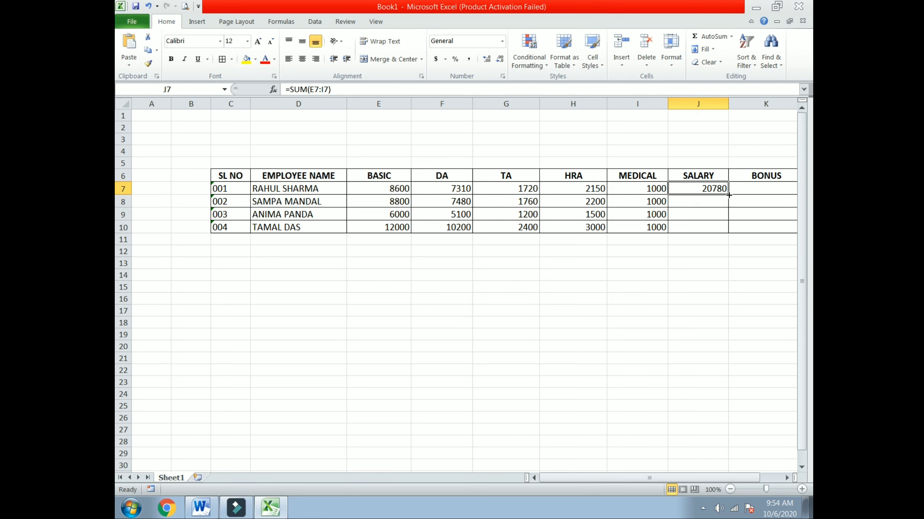
drag(728, 195, 729, 230)
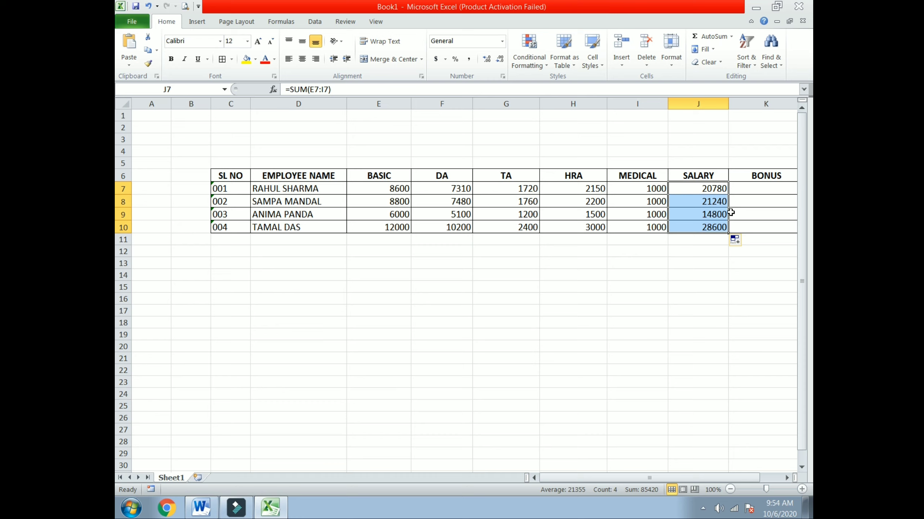
click(760, 184)
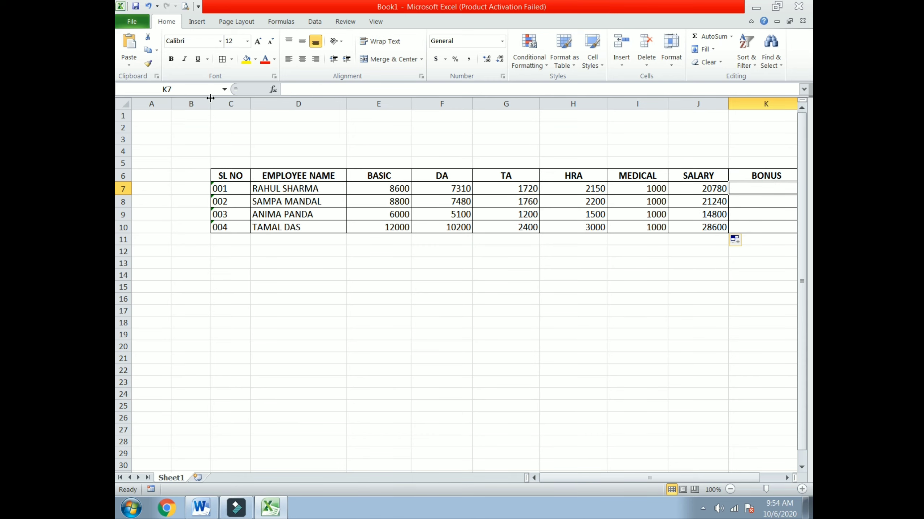
Narrow empty column A so the table shifts left and BONUS fits in view.
mouse_move(171, 102)
mouse_down()
mouse_move(158, 102)
mouse_move(177, 104)
mouse_up()
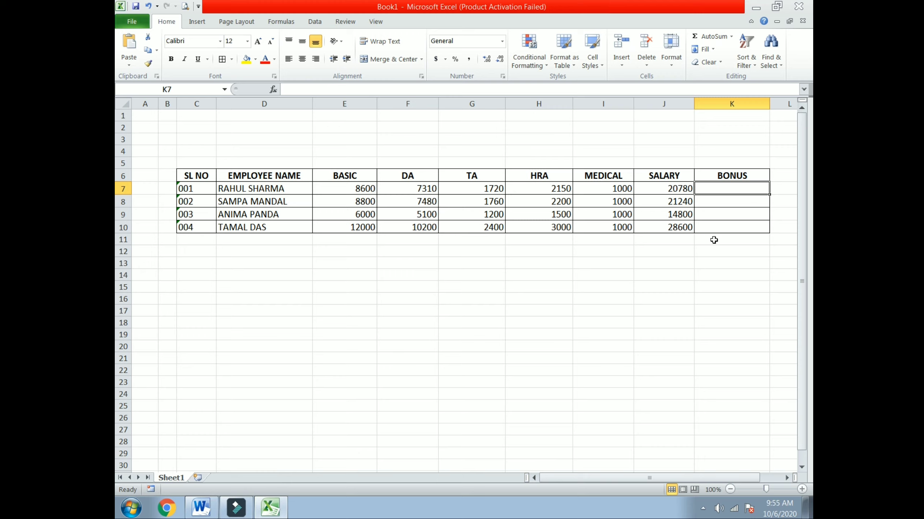
Enter =IF(J7>15000,J7*10%,J7*30%) in K7 as the first employee's bonus.
text(=)
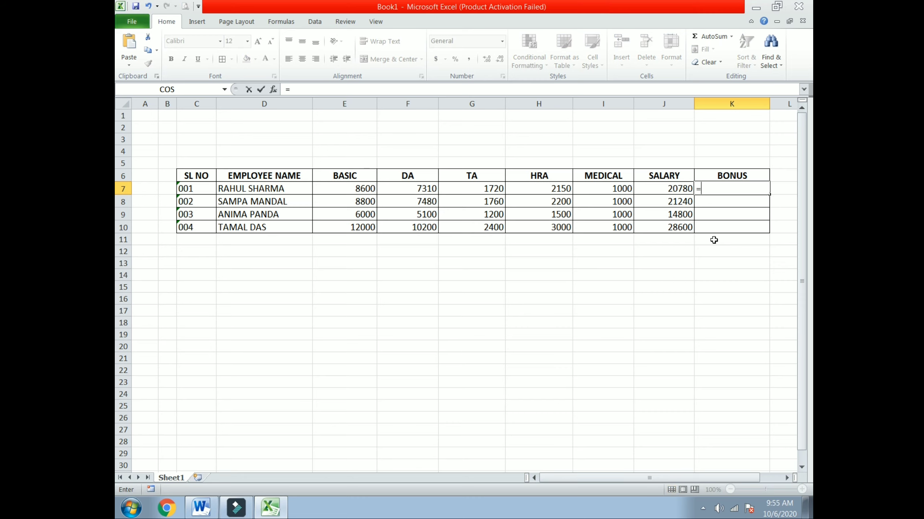
text(IF)
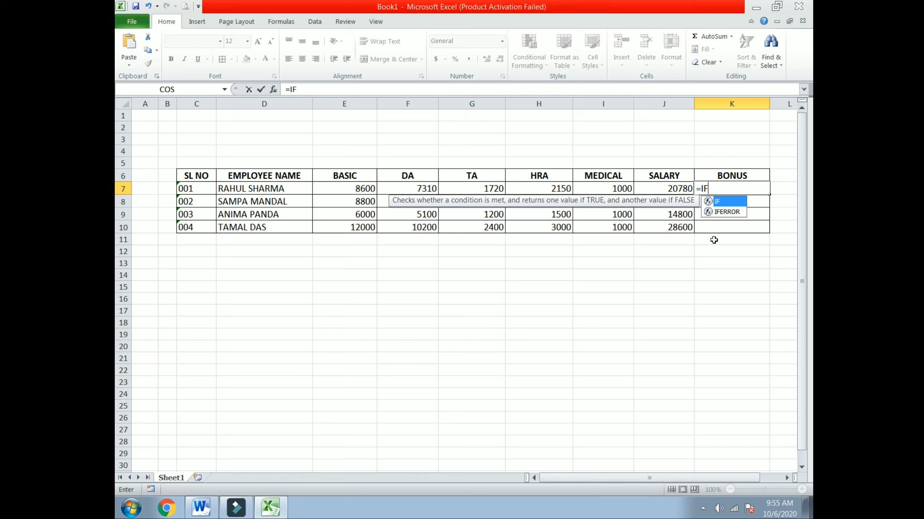
text(()
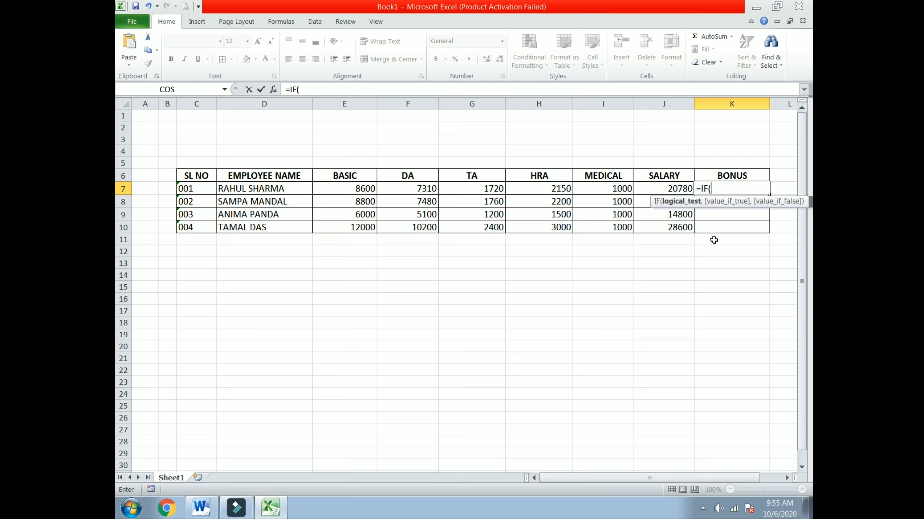
click(676, 189)
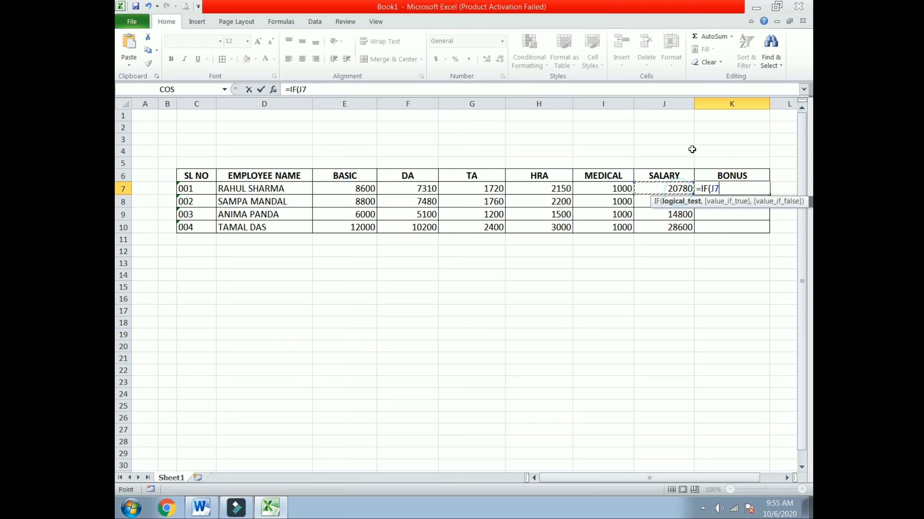
text(>)
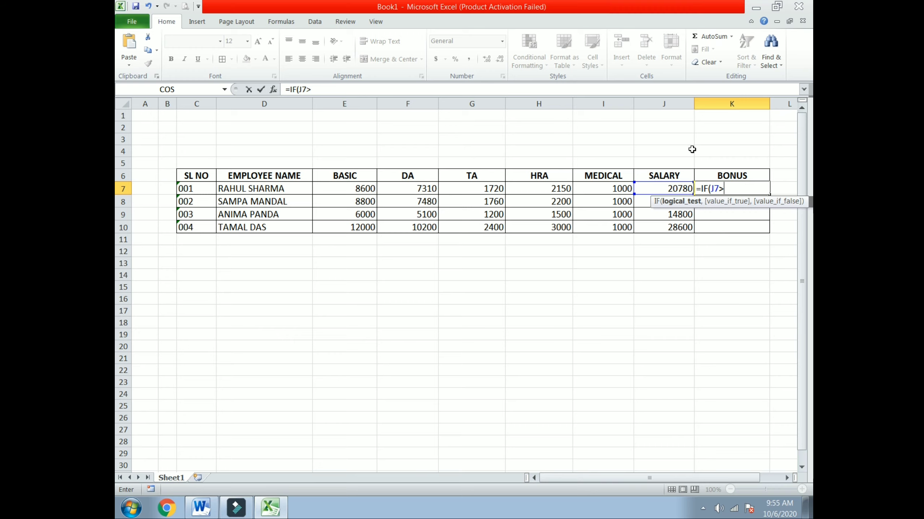
text(15)
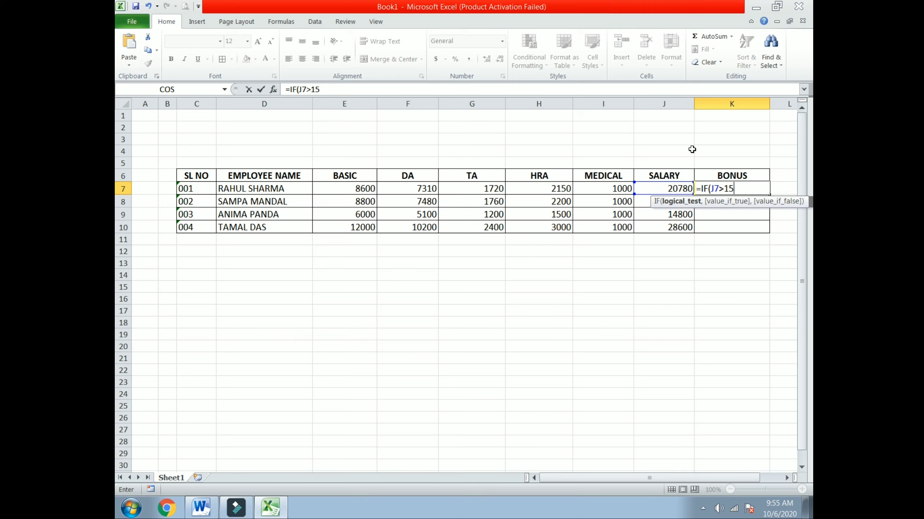
text(000)
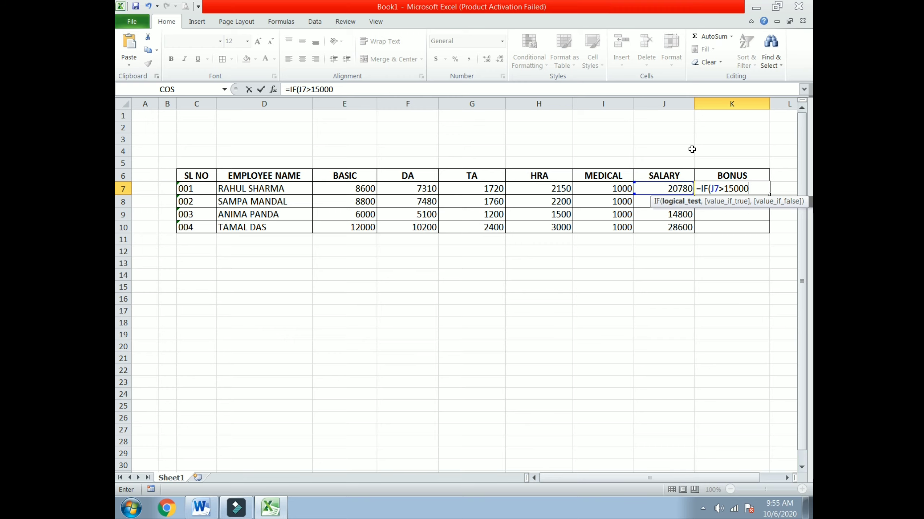
text(,)
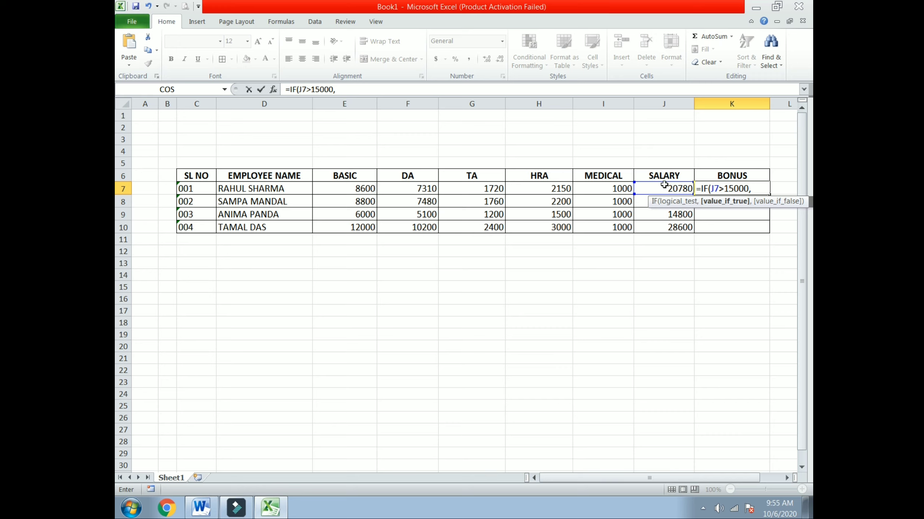
click(664, 186)
text(*)
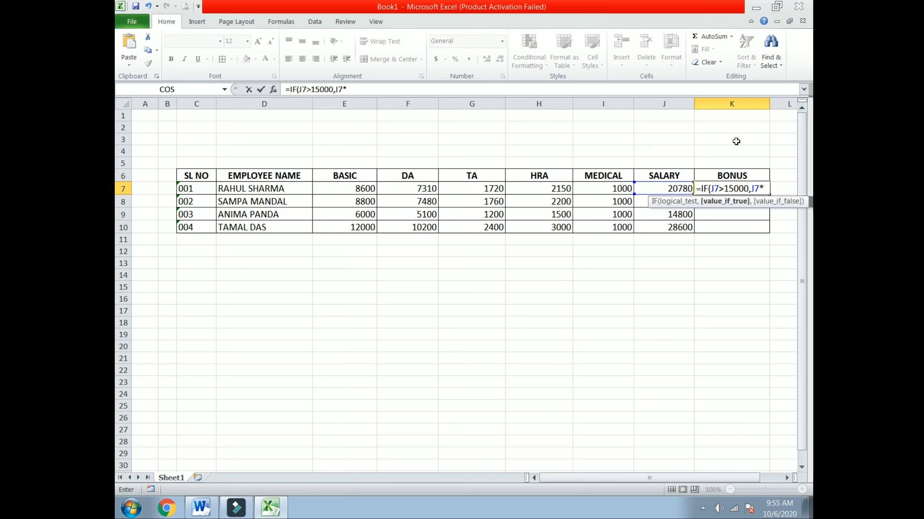
text(10%,)
click(668, 187)
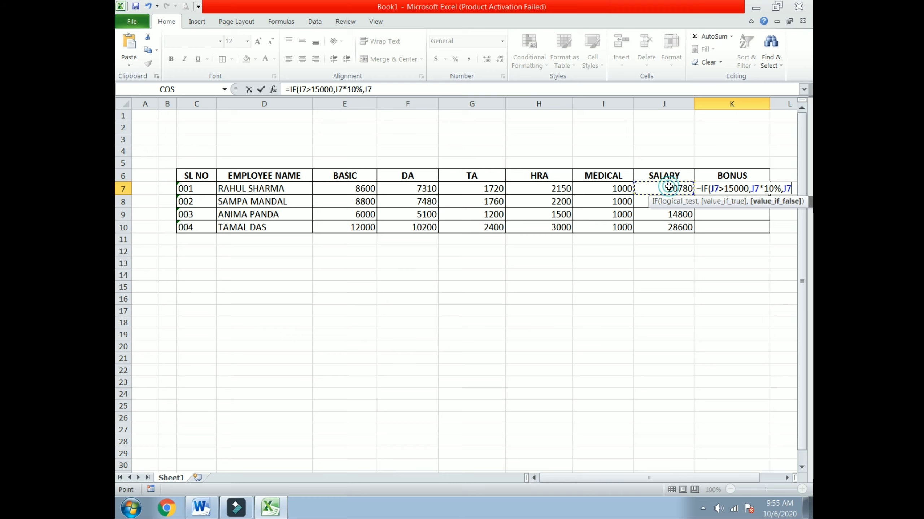
text(*)
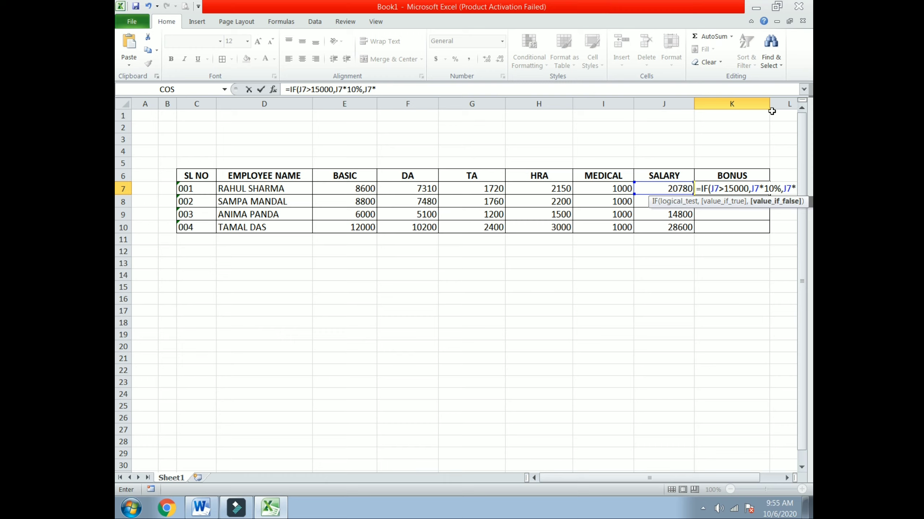
text(30)
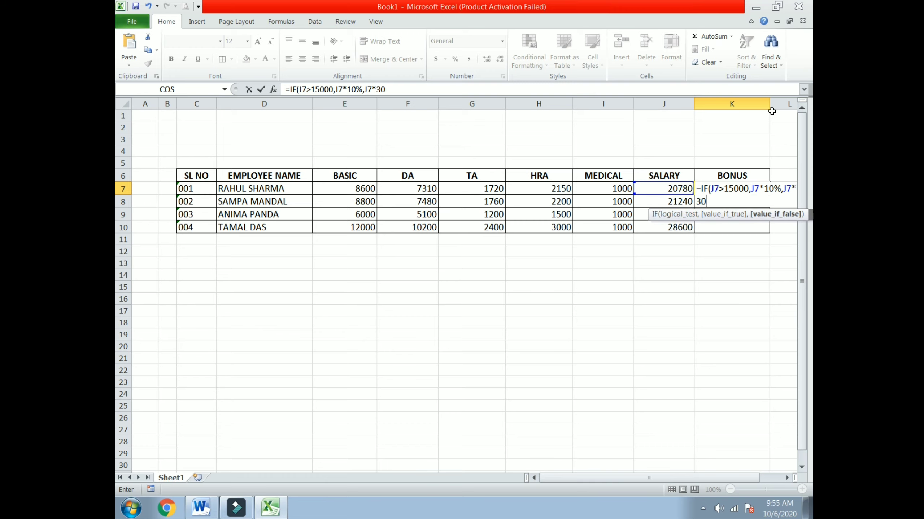
text(%))
key(Return)
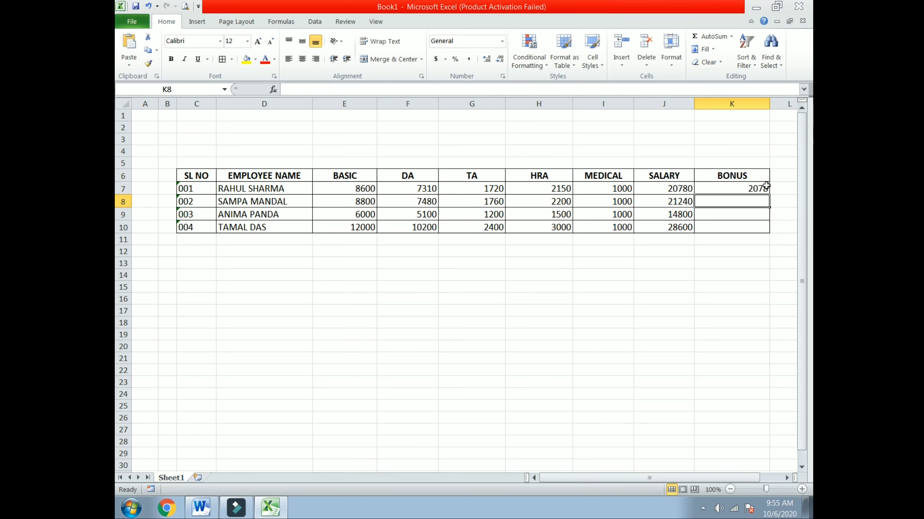
Fill the BONUS formula down to K10, then check the SALARY and BONUS formulas.
click(764, 187)
drag(772, 193, 772, 232)
click(741, 283)
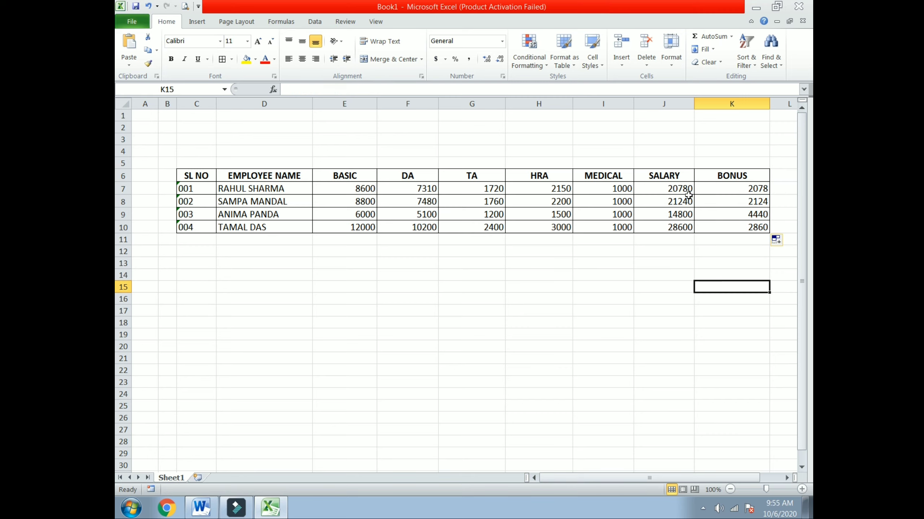
click(679, 189)
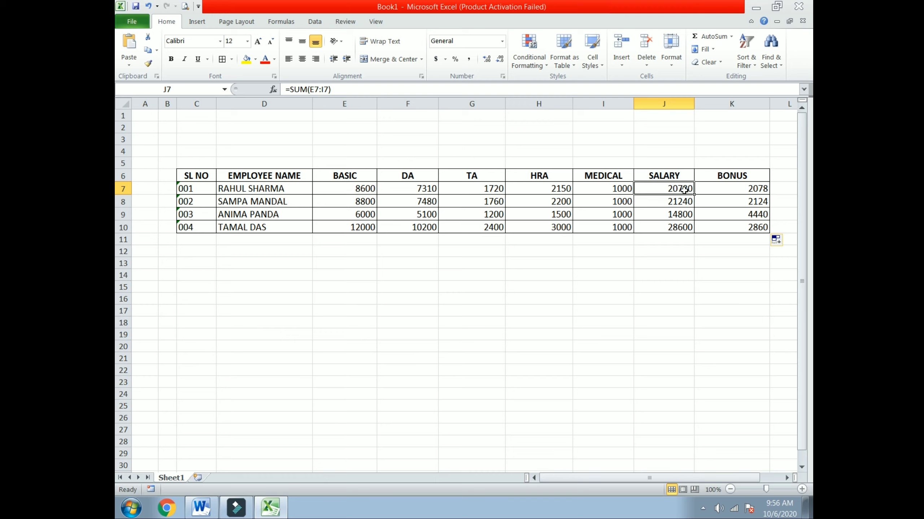
click(735, 192)
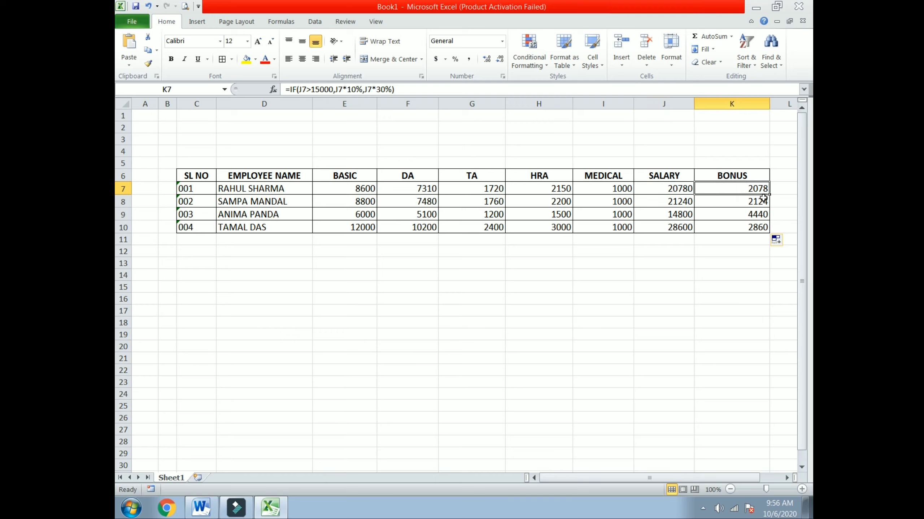